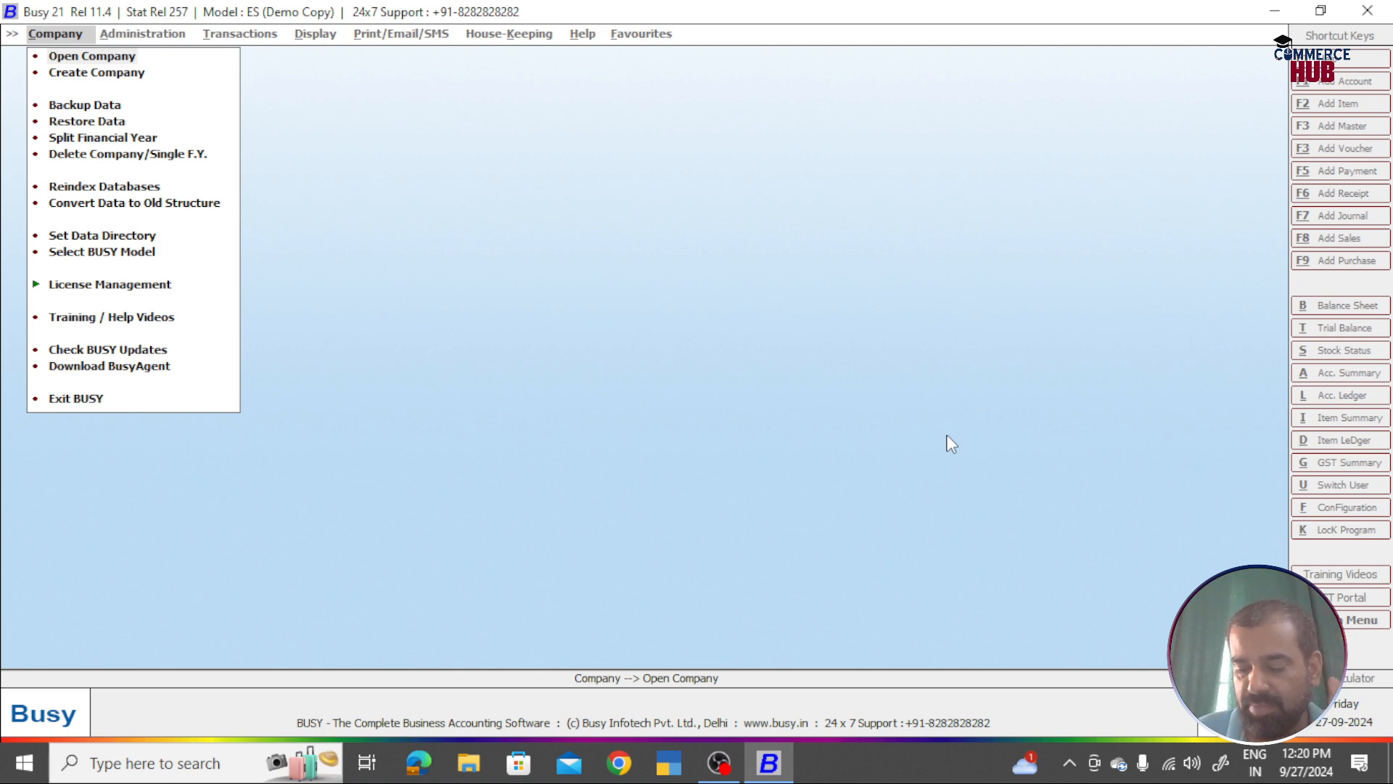
Step: Browse the Company menu, moving between Open Company and Create Company
key("Down")
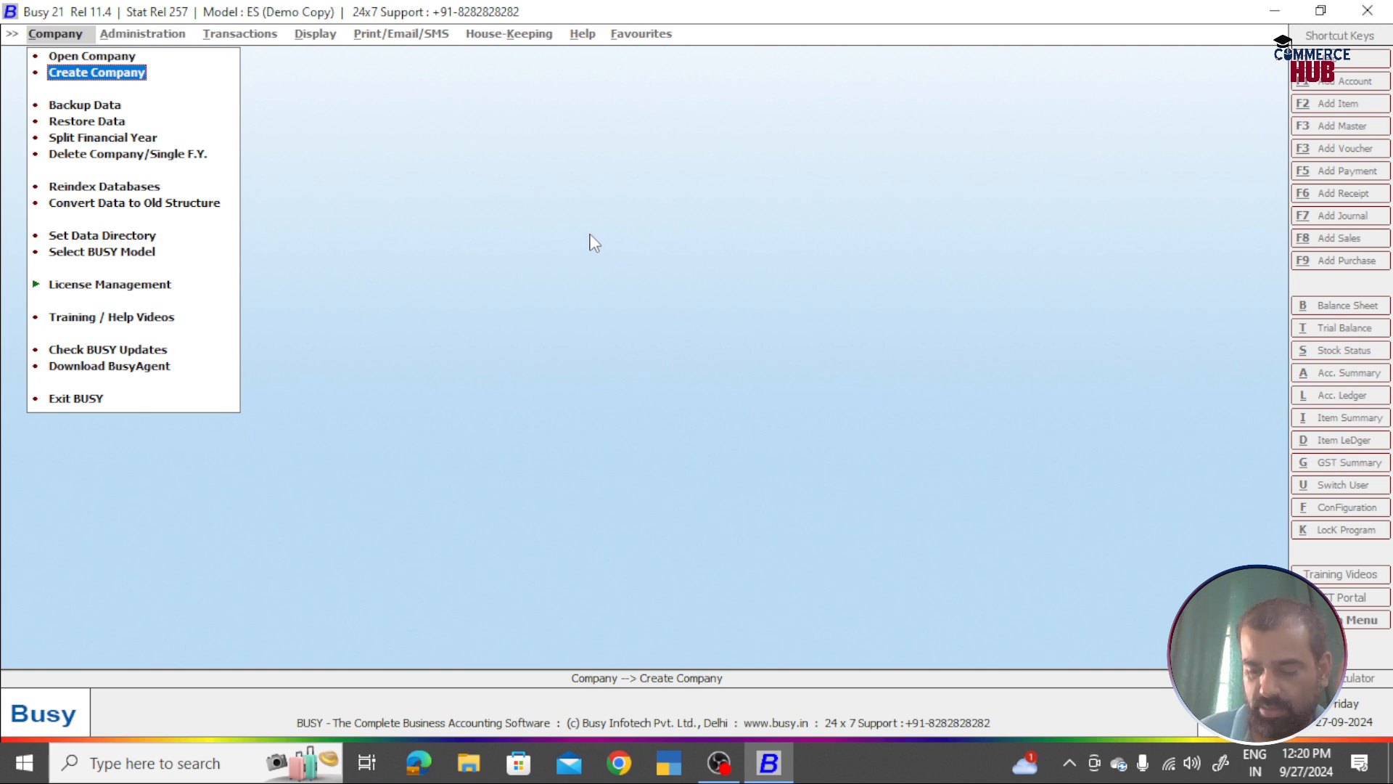
key("Up")
key("Down")
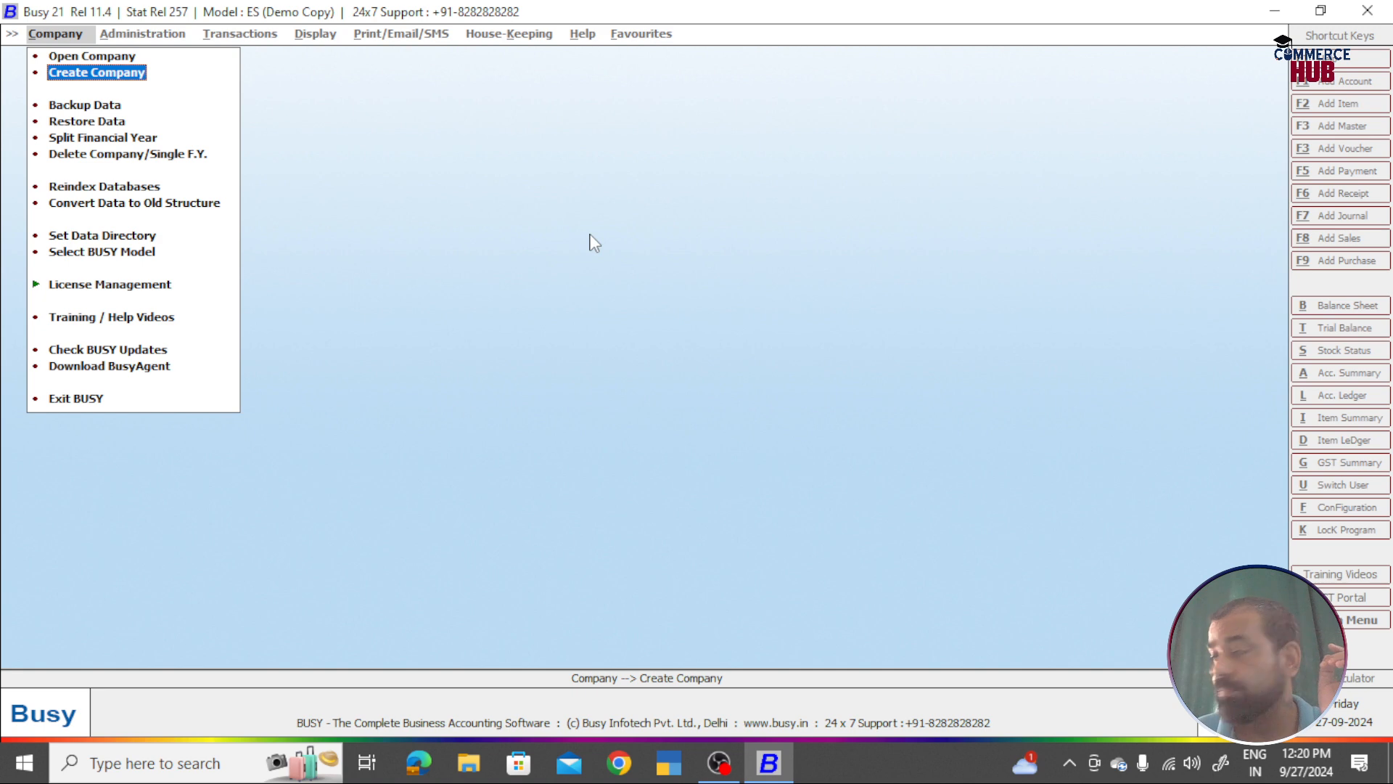
key("Up")
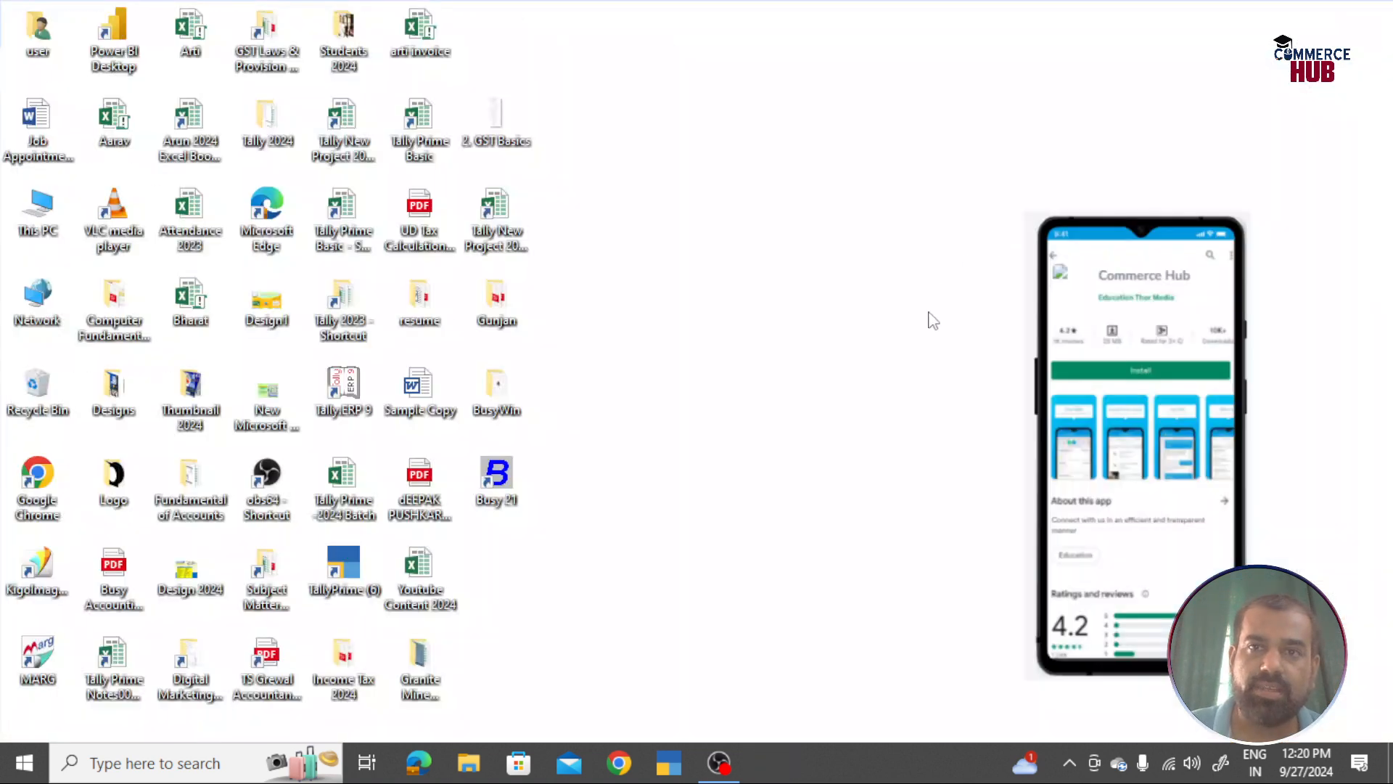
Step: Reposition the Busy 21 desktop shortcut and launch Busy 21 from it
mouse_move(507, 488)
left_mouse_down()
mouse_move(558, 69)
mouse_move(575, 253)
mouse_move(501, 508)
left_mouse_up()
left_click(707, 422)
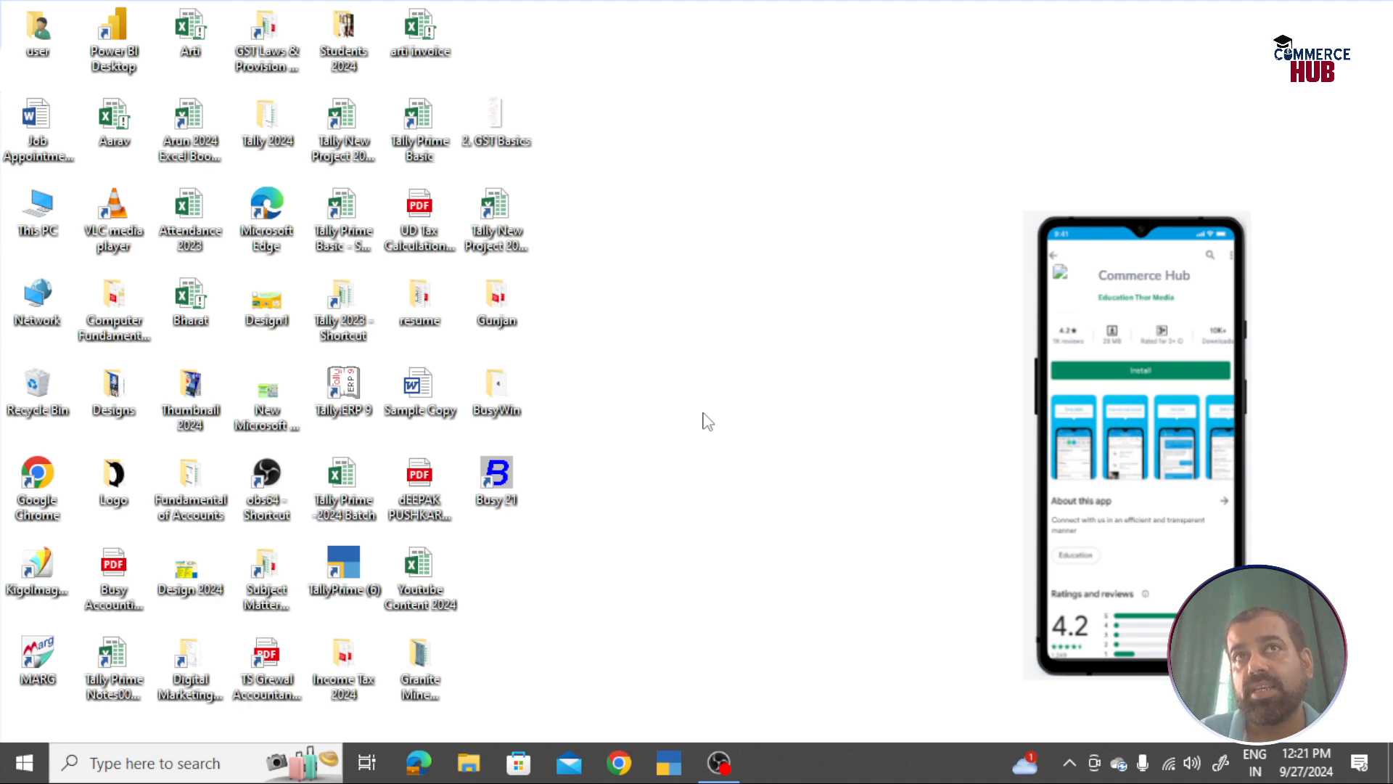
double_click(507, 488)
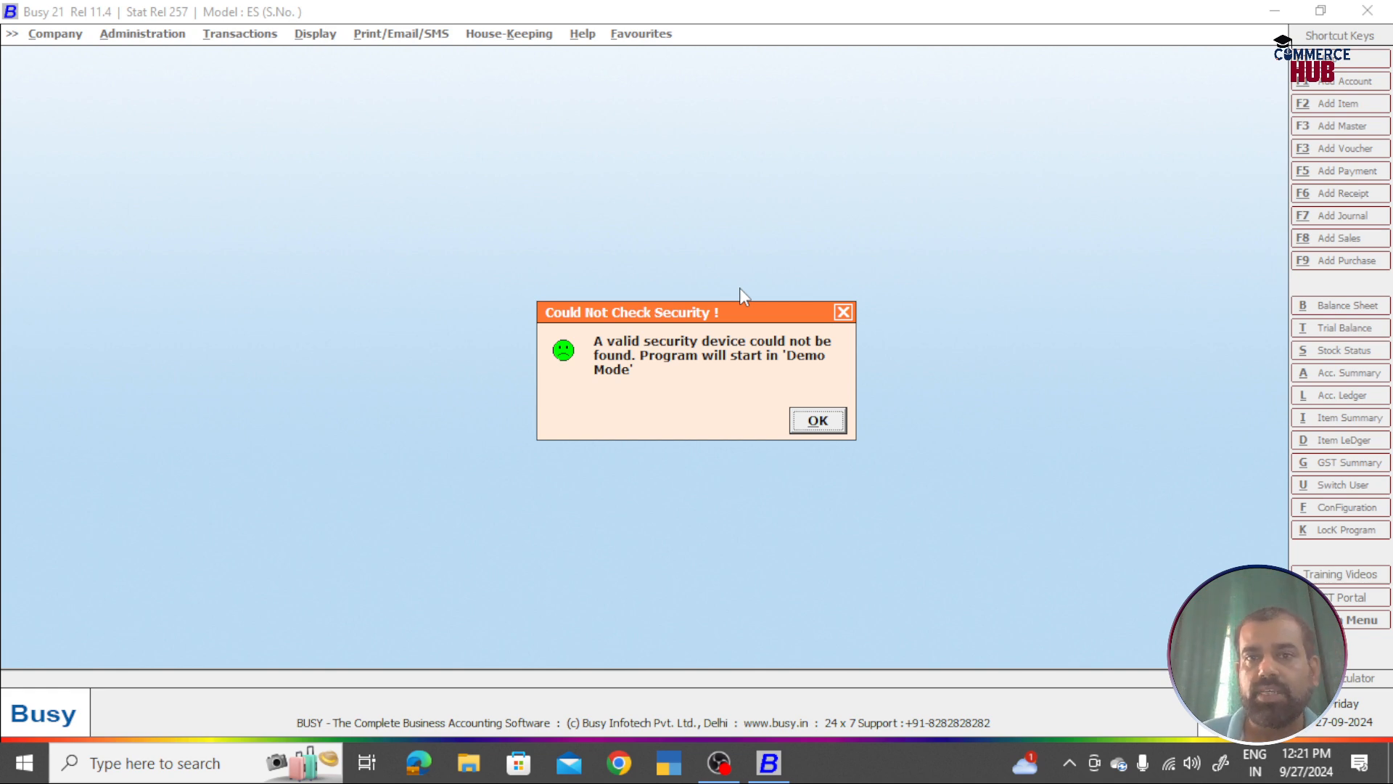
Step: Acknowledge the Demo Mode notice, start Create Company, and decline the training videos
left_click(820, 424)
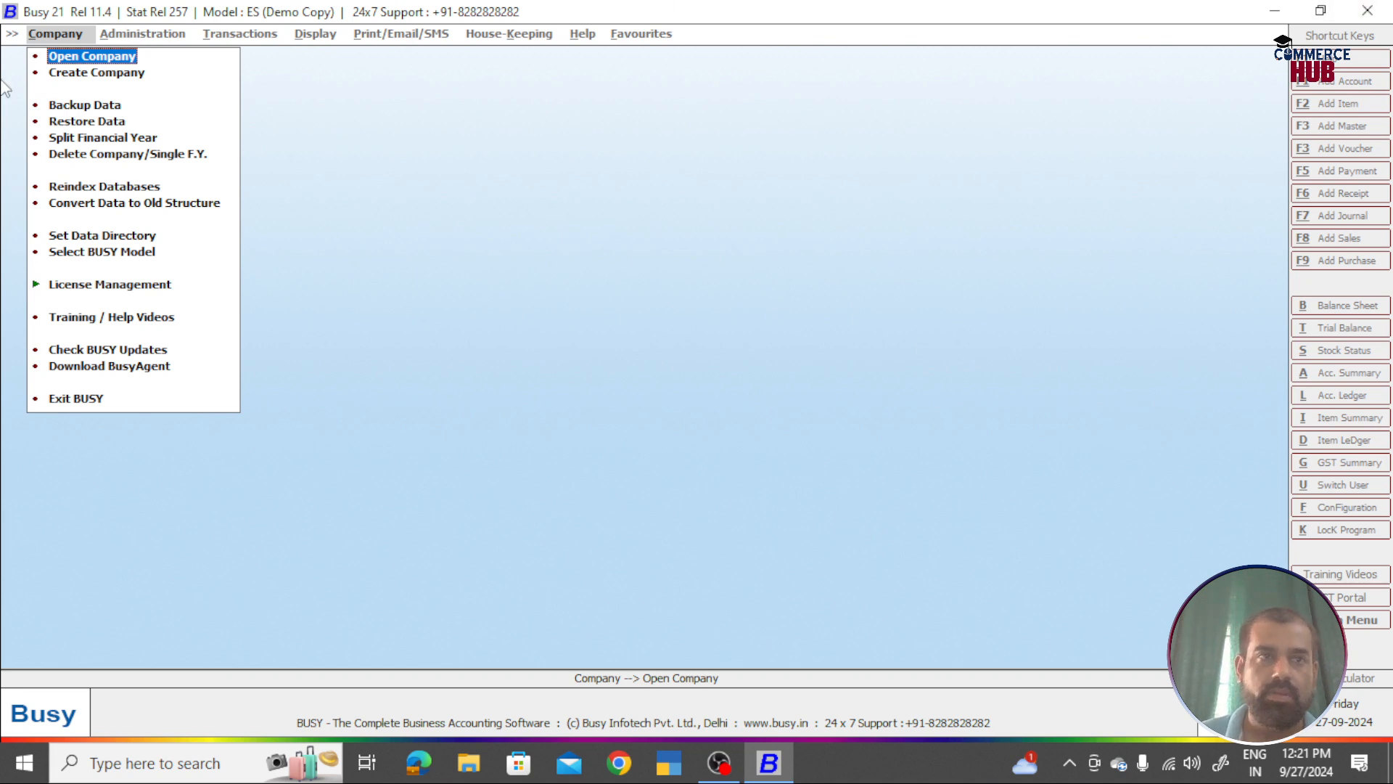
left_click(98, 73)
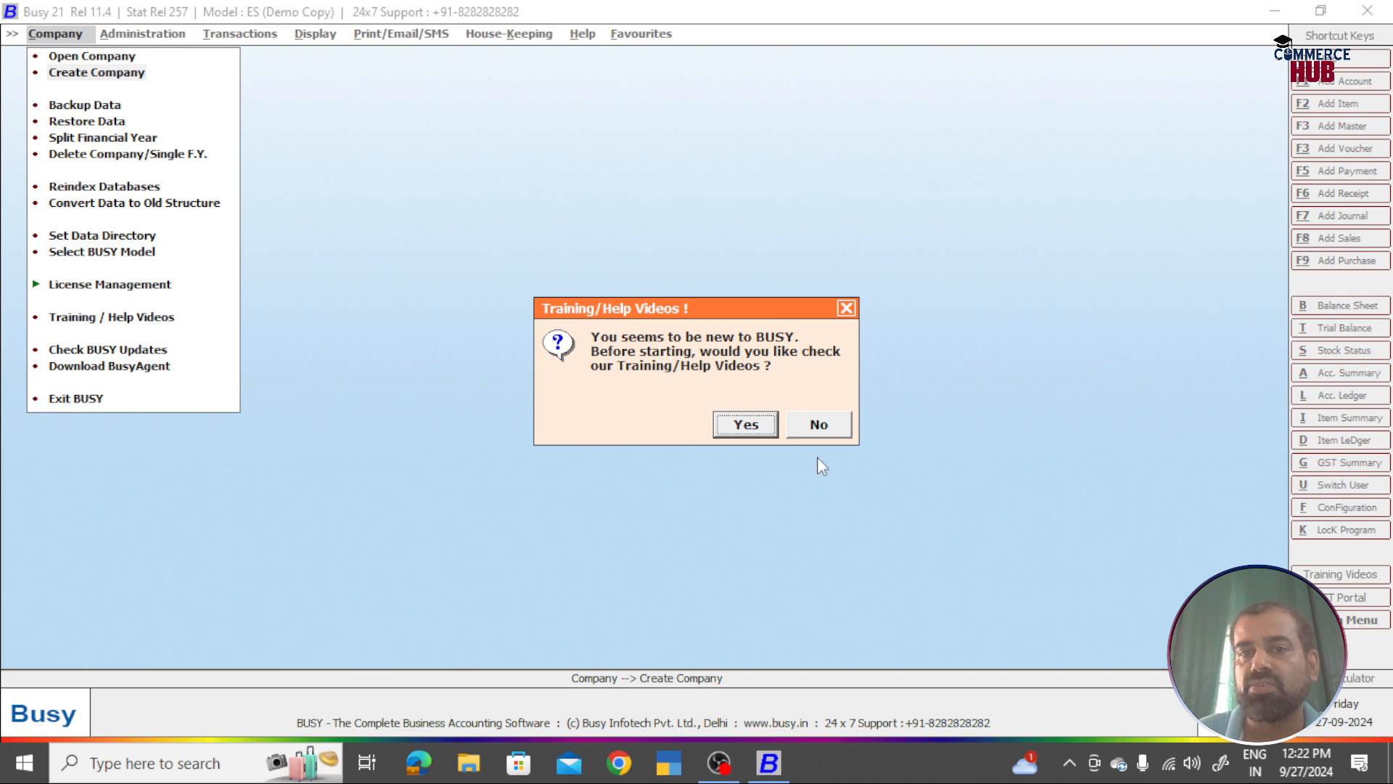
left_click(815, 428)
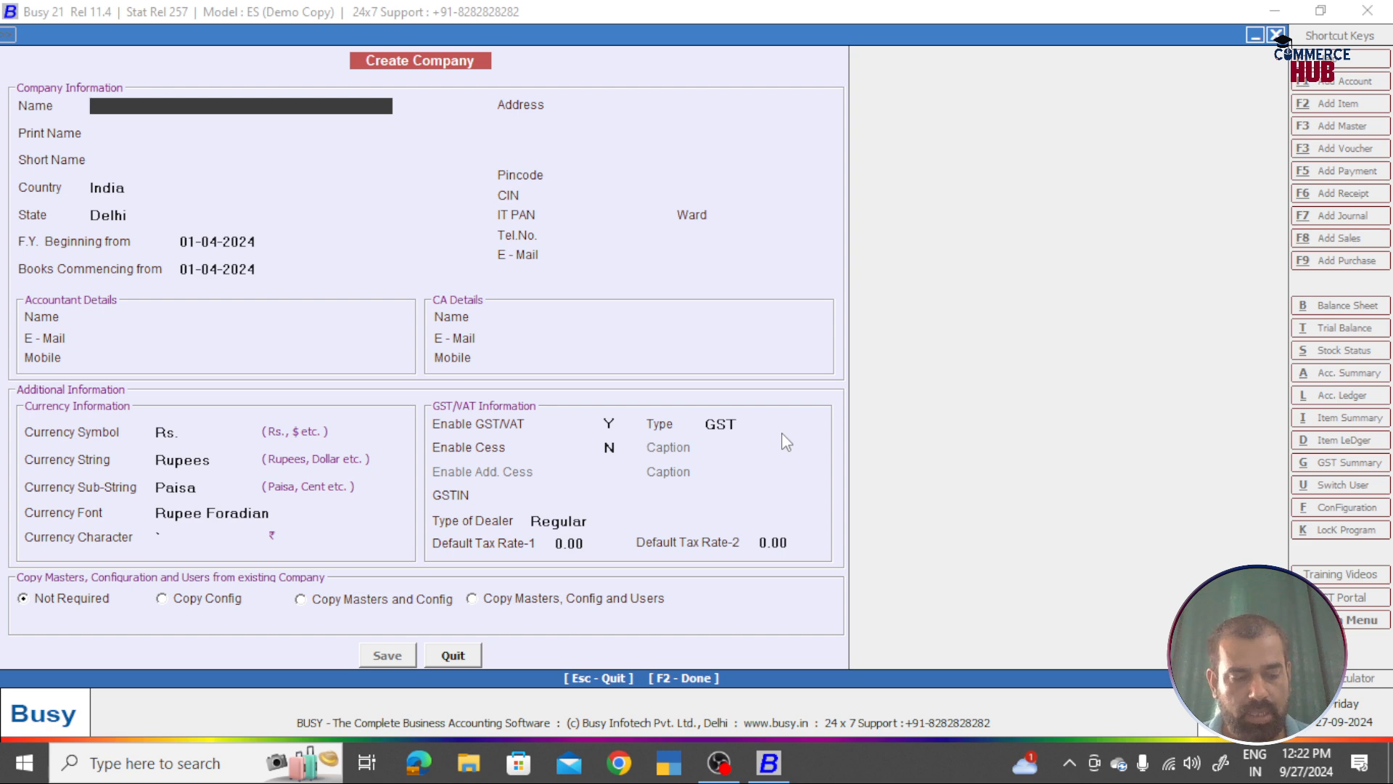
Step: Enter 'Liberty Shoes Pvt Ltd' as company and print name, and choose Rajasthan as state
type("Leberty")
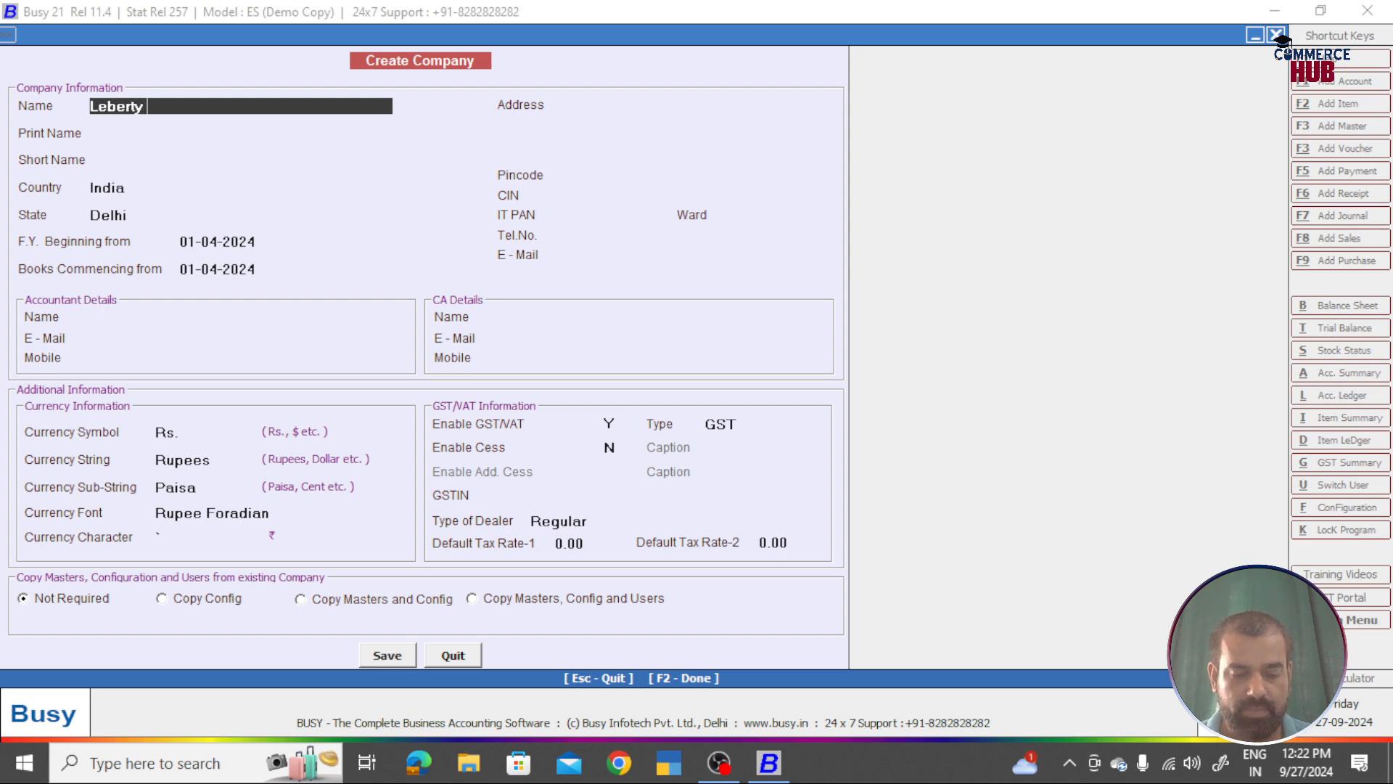
key("BackSpace")
key("BackSpace")
key("BackSpace")
key("BackSpace")
key("BackSpace")
key("BackSpace")
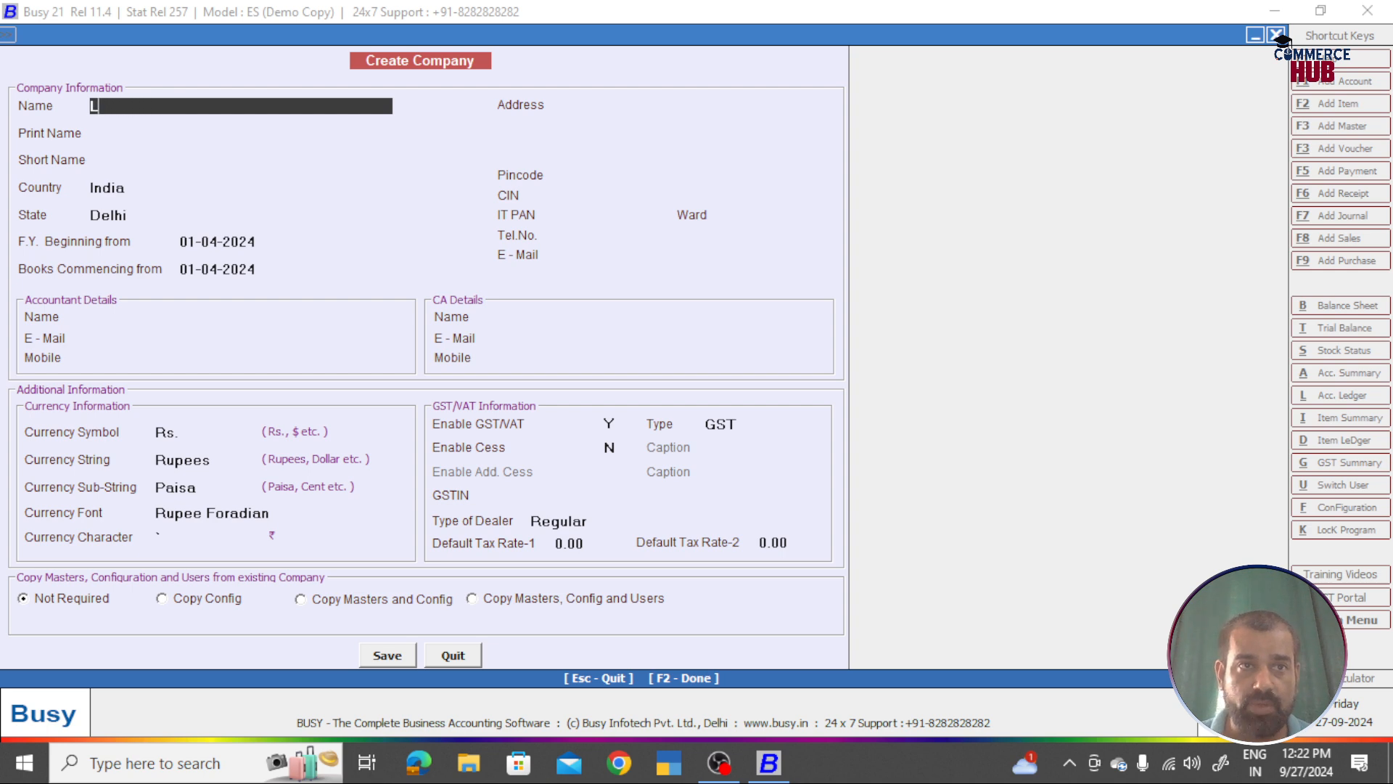
type("iberty Shoes Pvt Ltd")
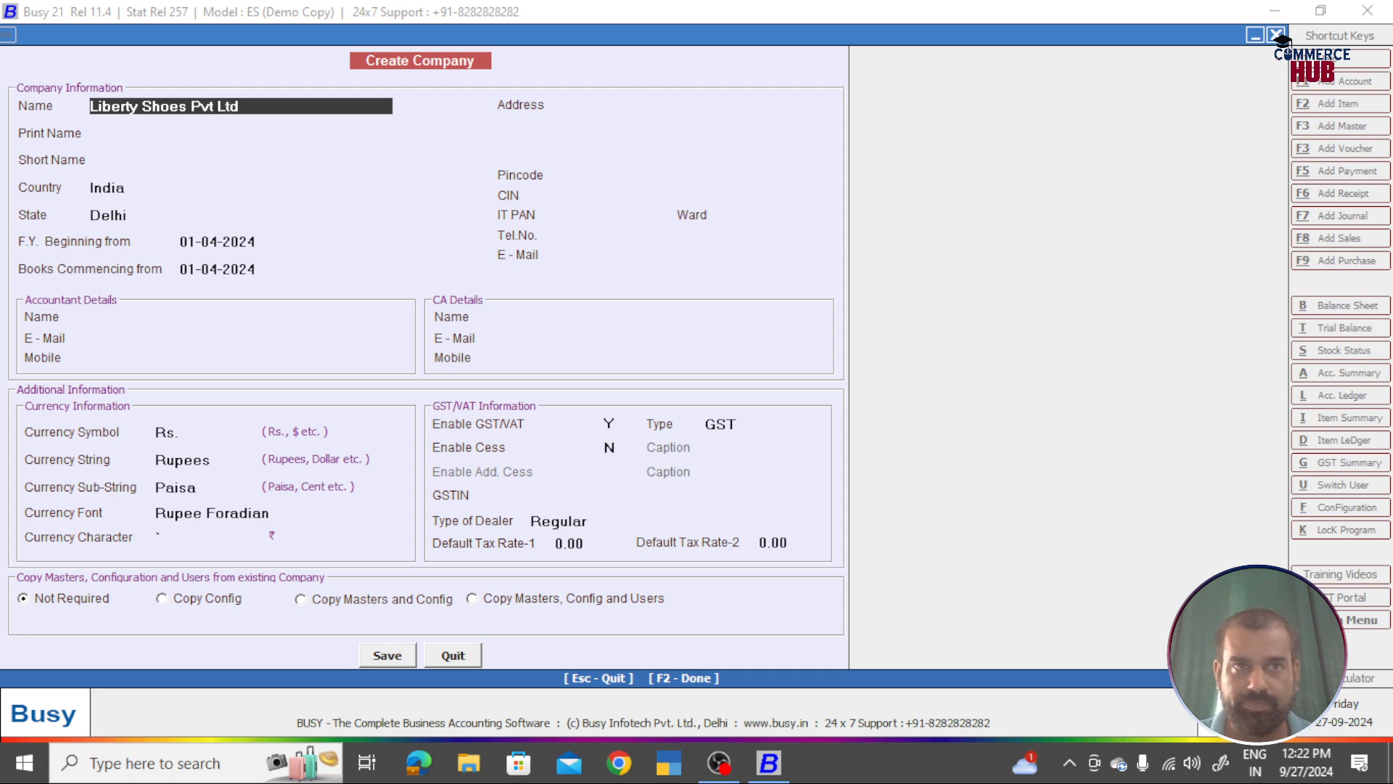
key("Return")
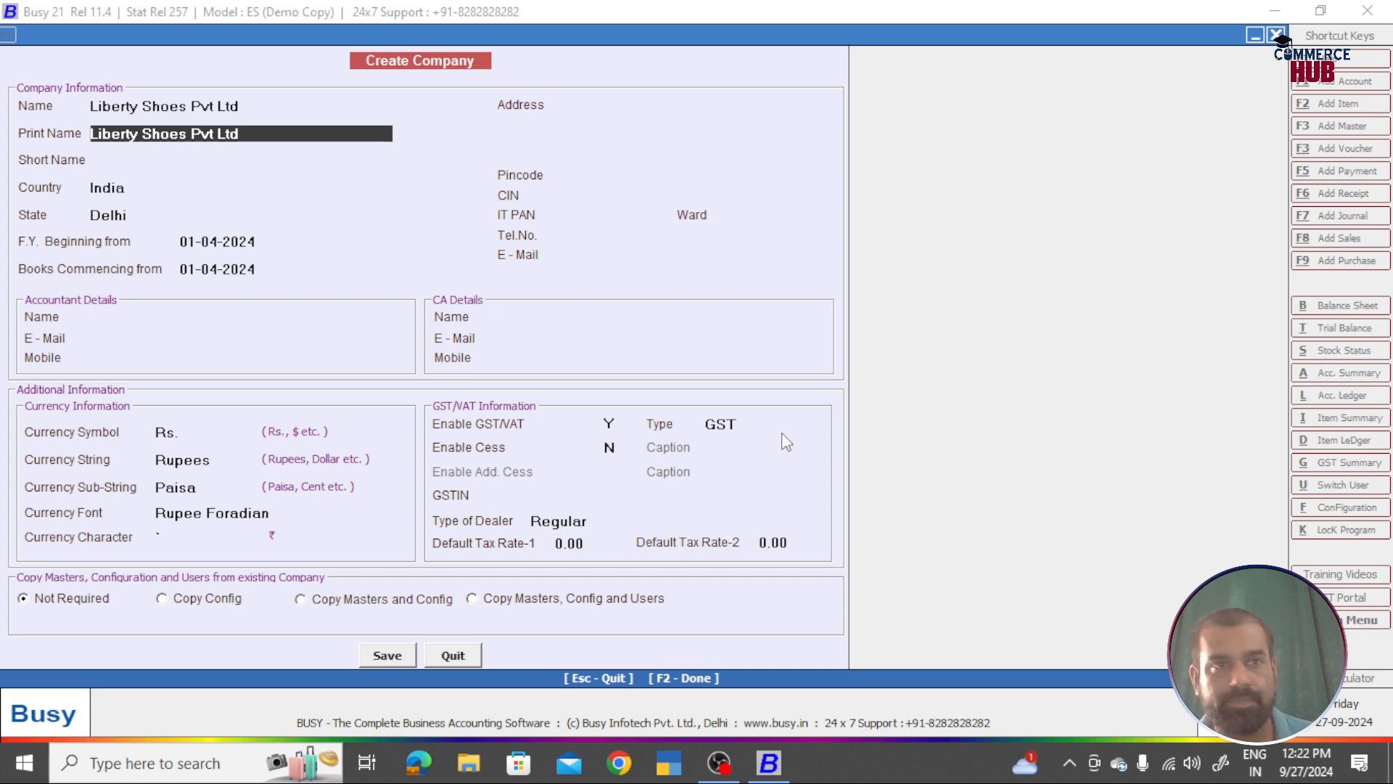
key("Return")
key("Return")
key("Return")
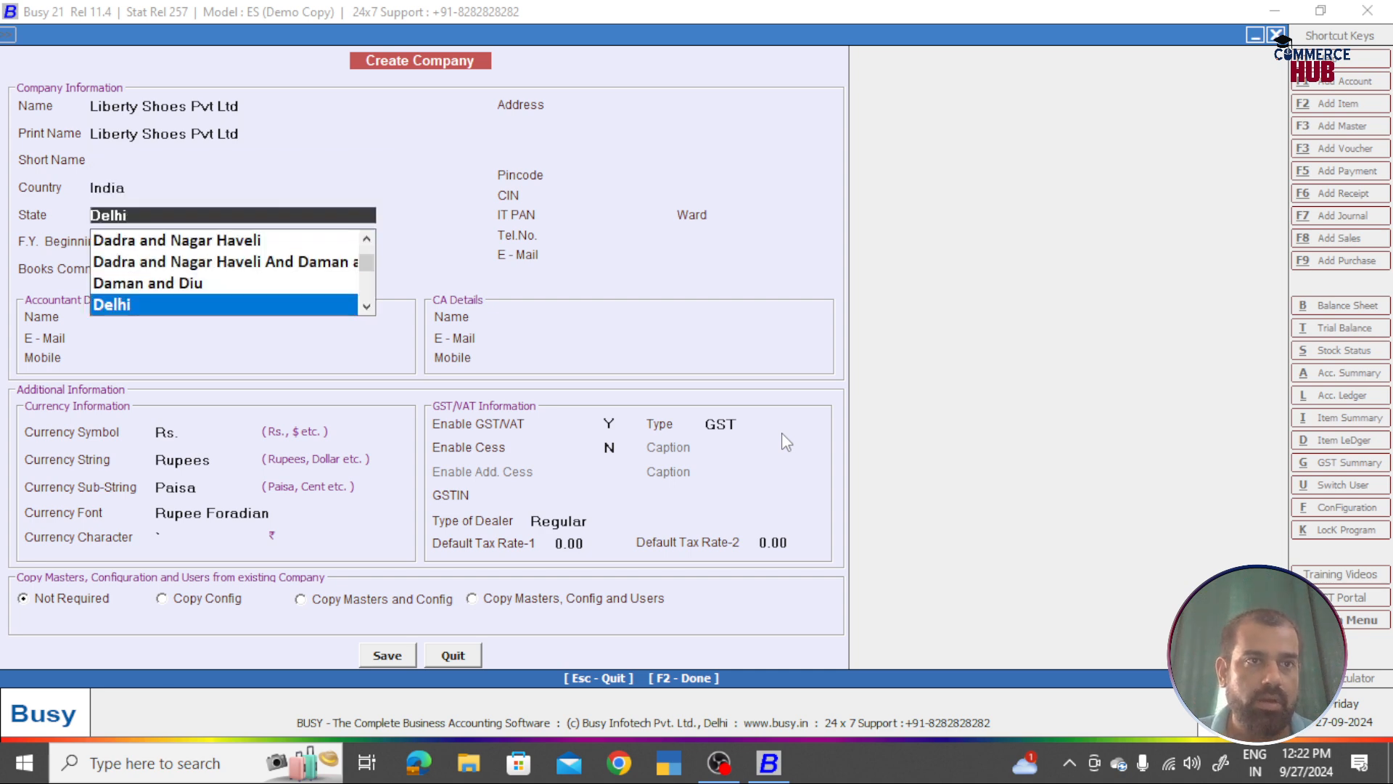
type("raja")
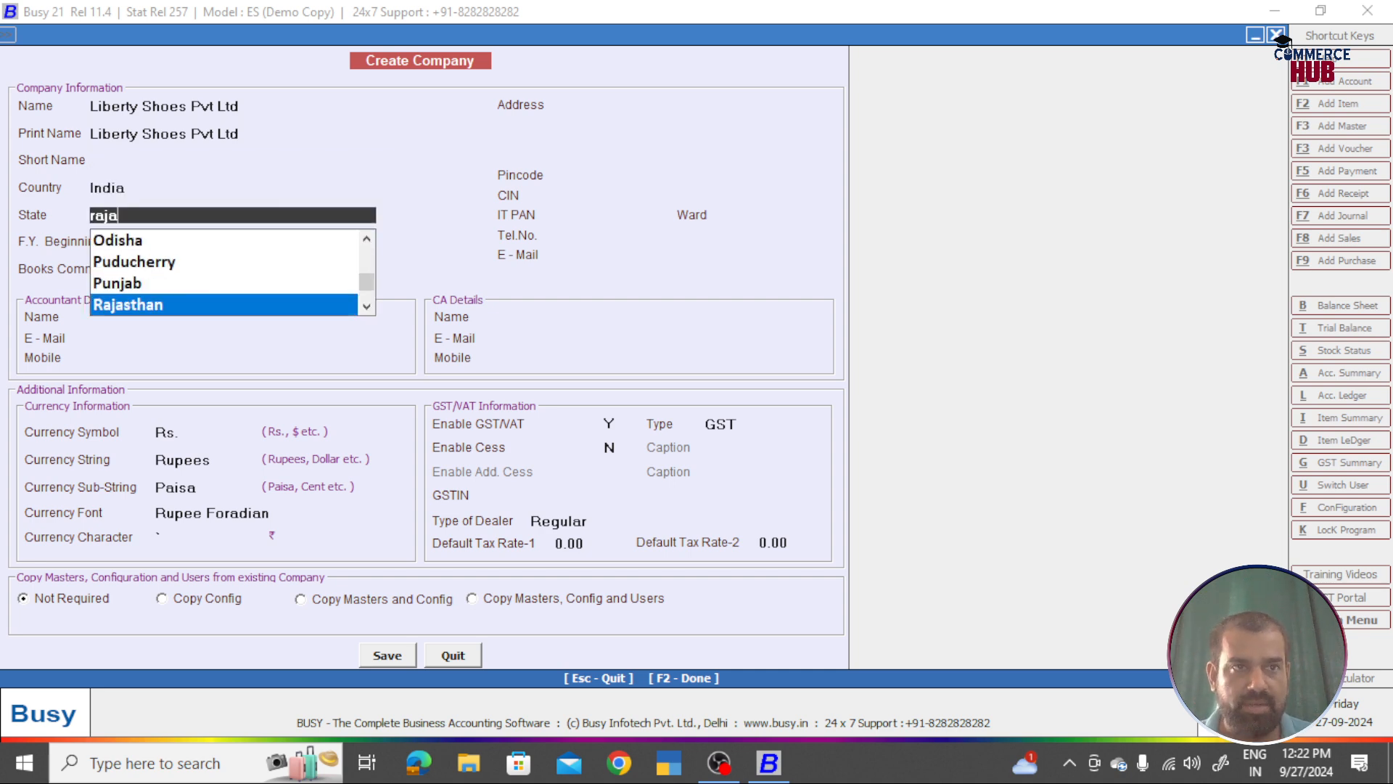
key("Return")
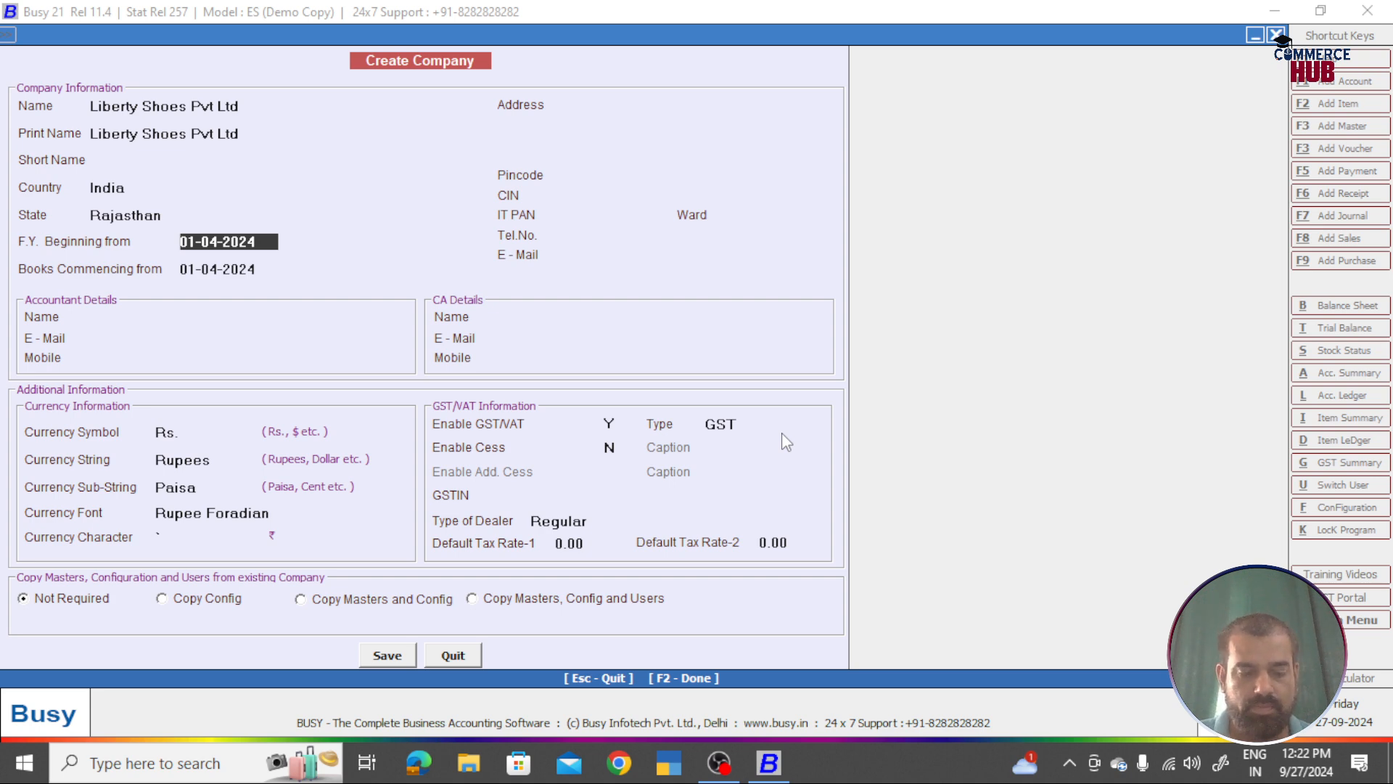
key("super")
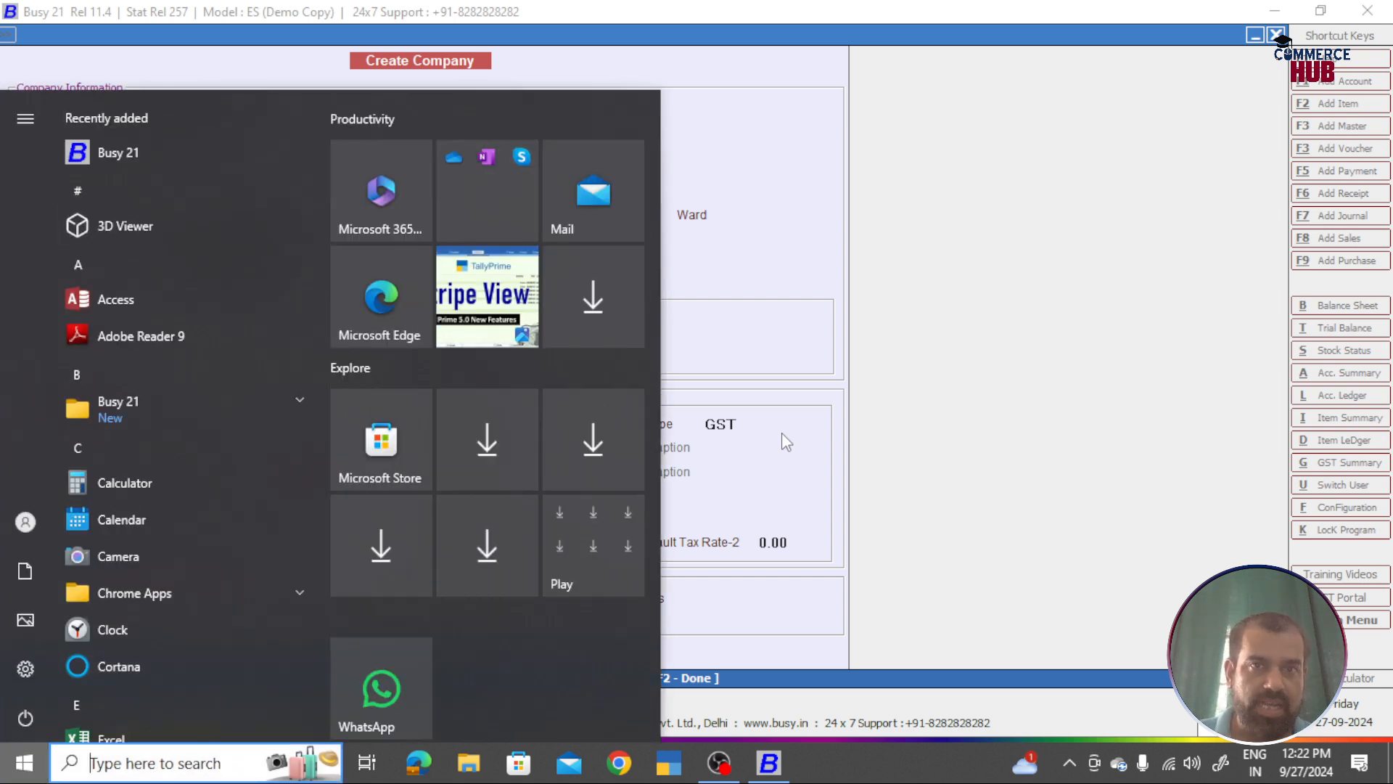
Step: Dismiss the Start menu and launch Paint through Run with mspaint
left_click(1018, 261)
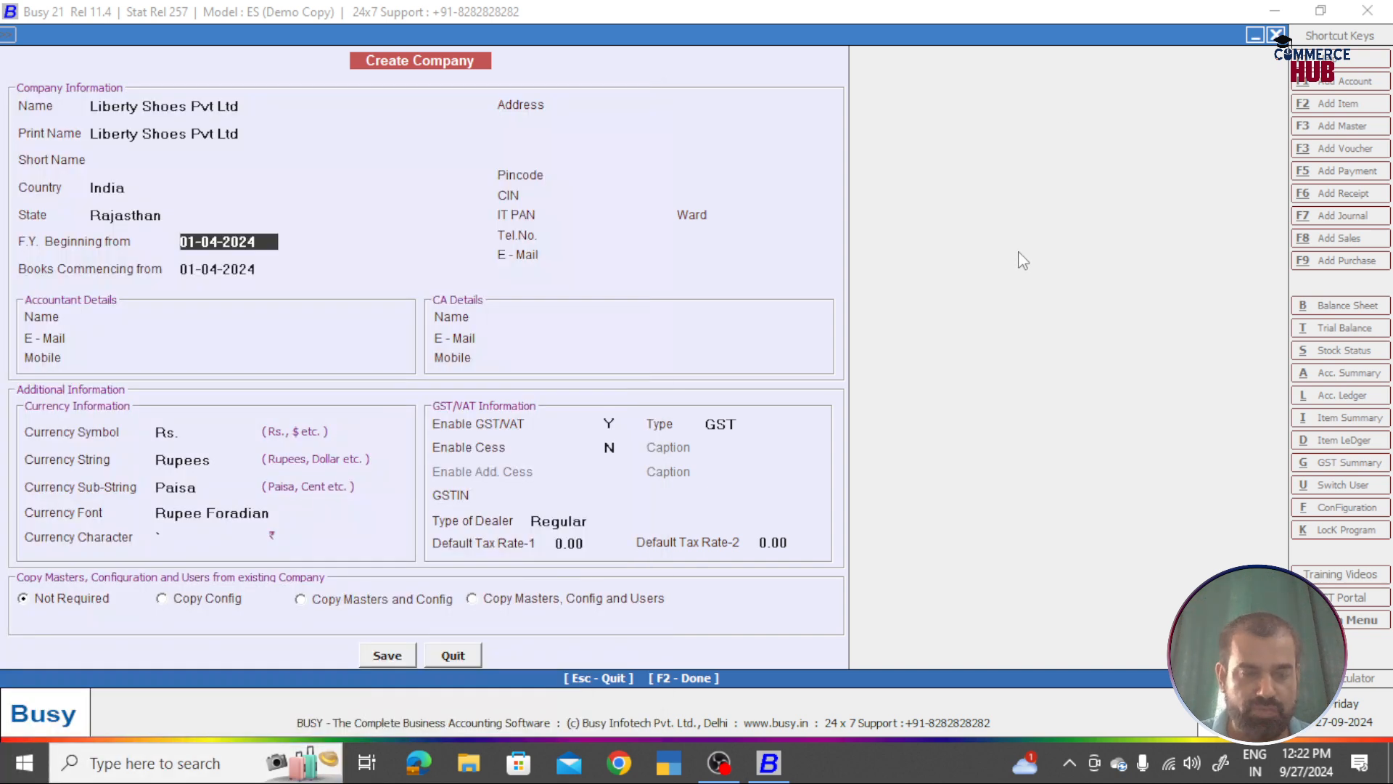
key("super+r")
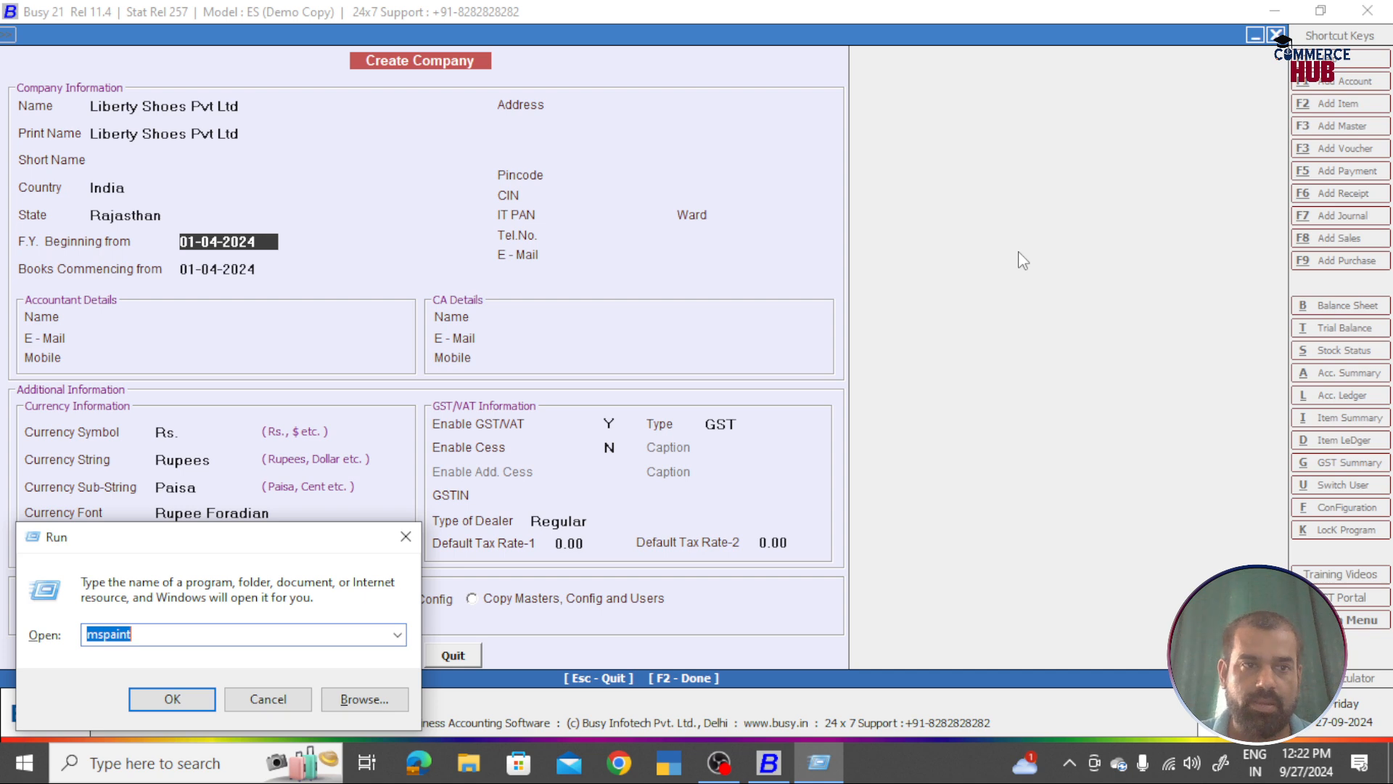
key("Return")
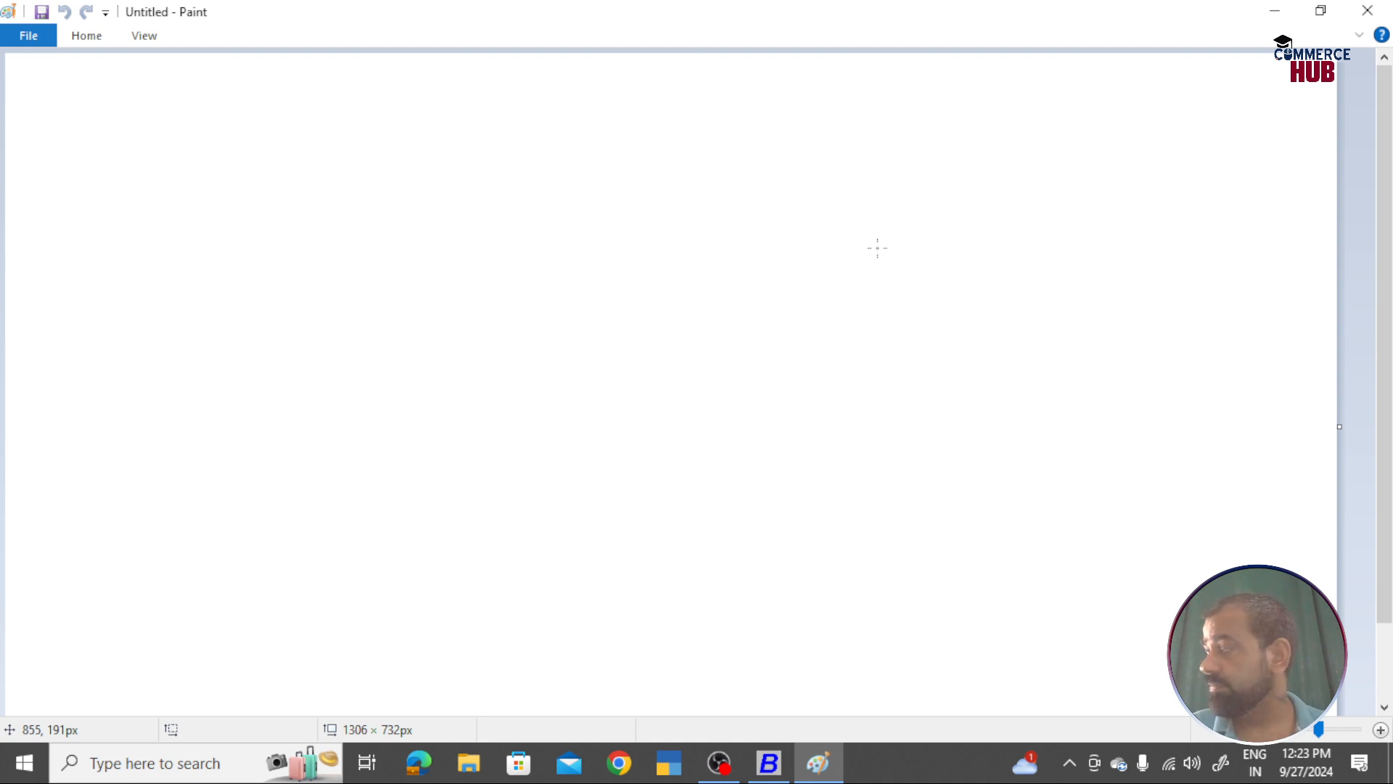
Step: Handwrite '1. Busy Software' at the top of the Paint canvas
mouse_move(463, 74)
left_mouse_down()
mouse_move(460, 94)
mouse_move(472, 95)
mouse_move(462, 76)
left_mouse_up()
left_click(475, 84)
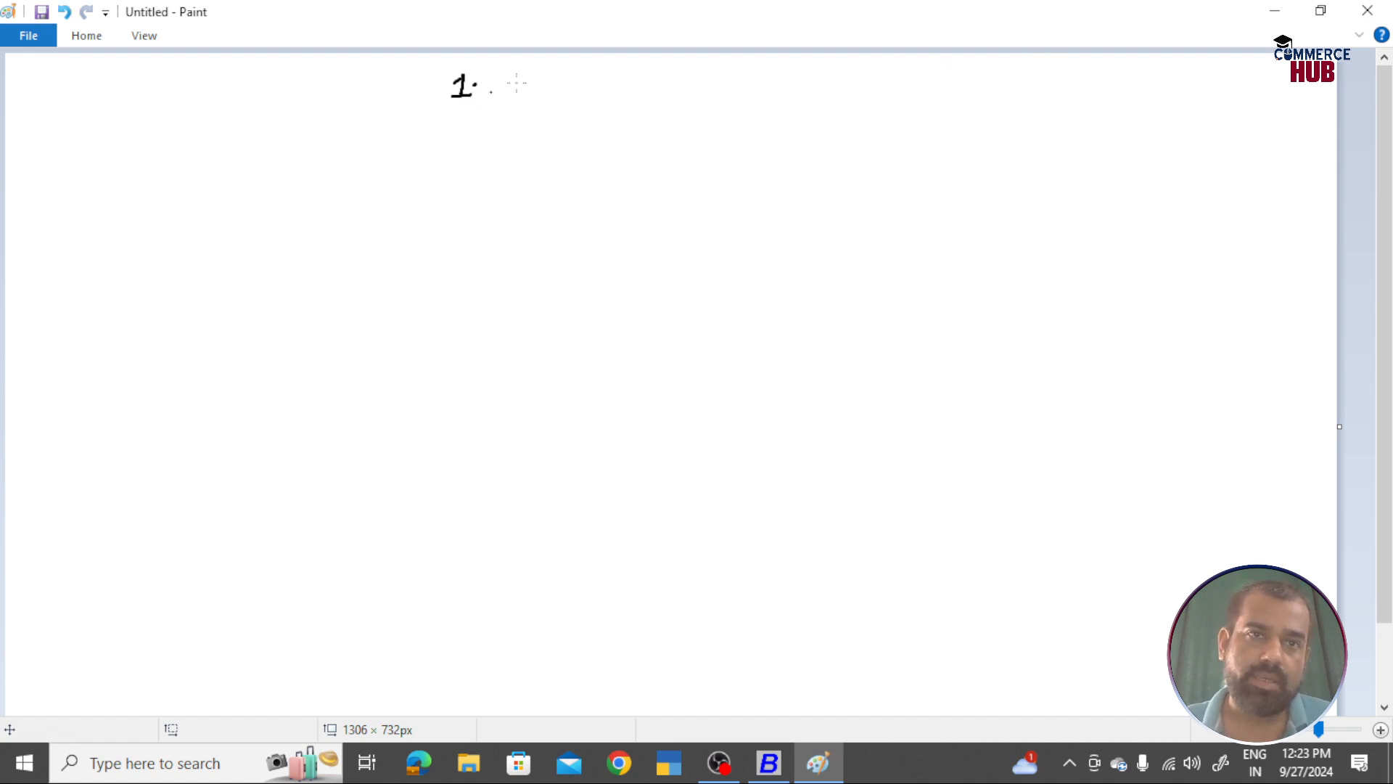
mouse_move(506, 78)
left_mouse_down()
mouse_move(508, 99)
mouse_move(573, 91)
left_mouse_up()
left_click_drag(576, 79, 562, 125)
mouse_move(622, 76)
left_mouse_down()
mouse_move(607, 97)
mouse_move(633, 88)
mouse_move(676, 103)
mouse_move(714, 82)
mouse_move(726, 101)
mouse_move(734, 88)
left_mouse_up()
mouse_move(740, 92)
left_mouse_down()
mouse_move(864, 96)
mouse_move(880, 69)
left_mouse_up()
Step: Add '[Footwear Company]' in brackets and underline it and 'Busy Software'
left_click_drag(863, 87, 909, 85)
mouse_move(922, 72)
left_mouse_down()
mouse_move(922, 93)
mouse_move(932, 83)
left_mouse_up()
left_click_drag(936, 80, 993, 93)
mouse_move(997, 93)
left_mouse_down()
mouse_move(1009, 80)
mouse_move(1093, 88)
left_mouse_up()
left_click_drag(1116, 79, 1143, 108)
left_click_drag(864, 113, 1131, 107)
mouse_move(825, 69)
left_mouse_down()
mouse_move(842, 66)
mouse_move(842, 112)
left_mouse_up()
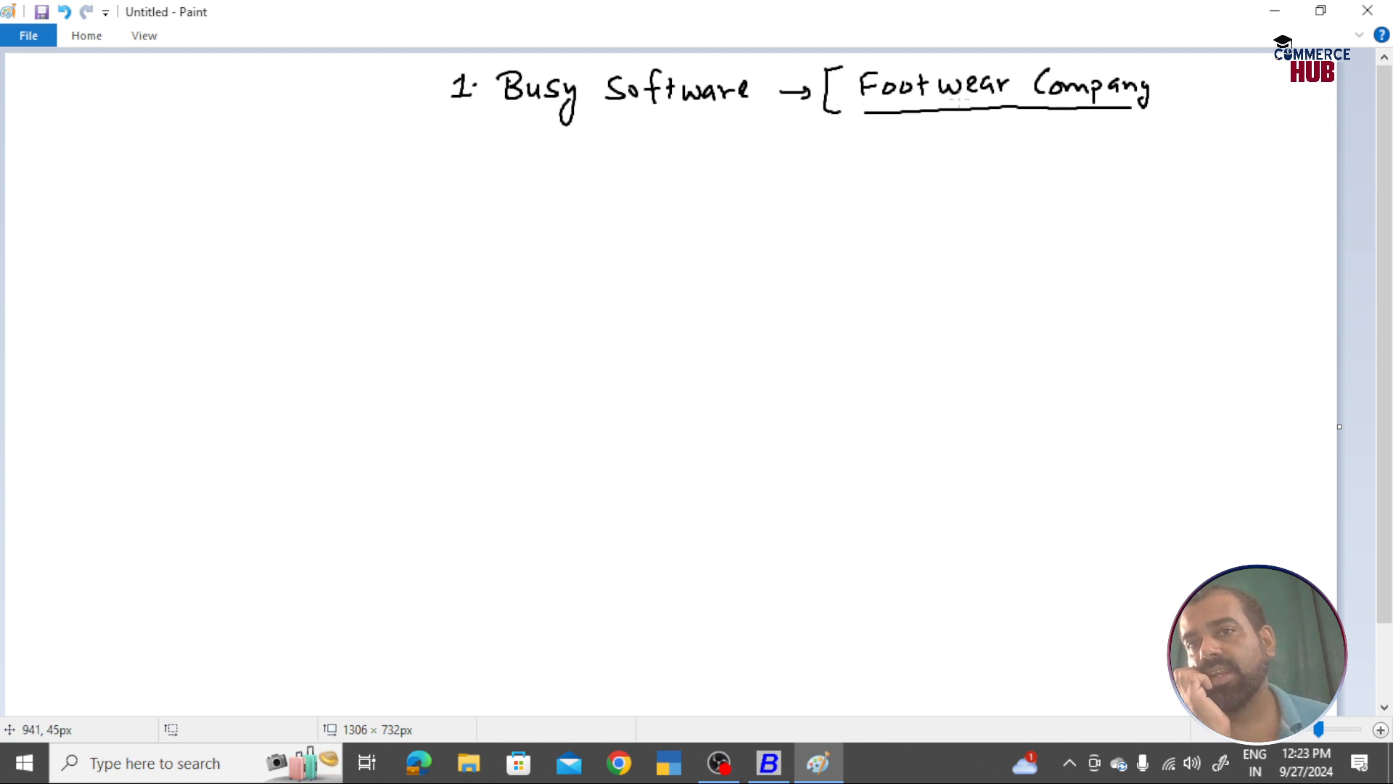
mouse_move(1159, 70)
left_mouse_down()
mouse_move(1183, 108)
mouse_move(1171, 110)
left_mouse_up()
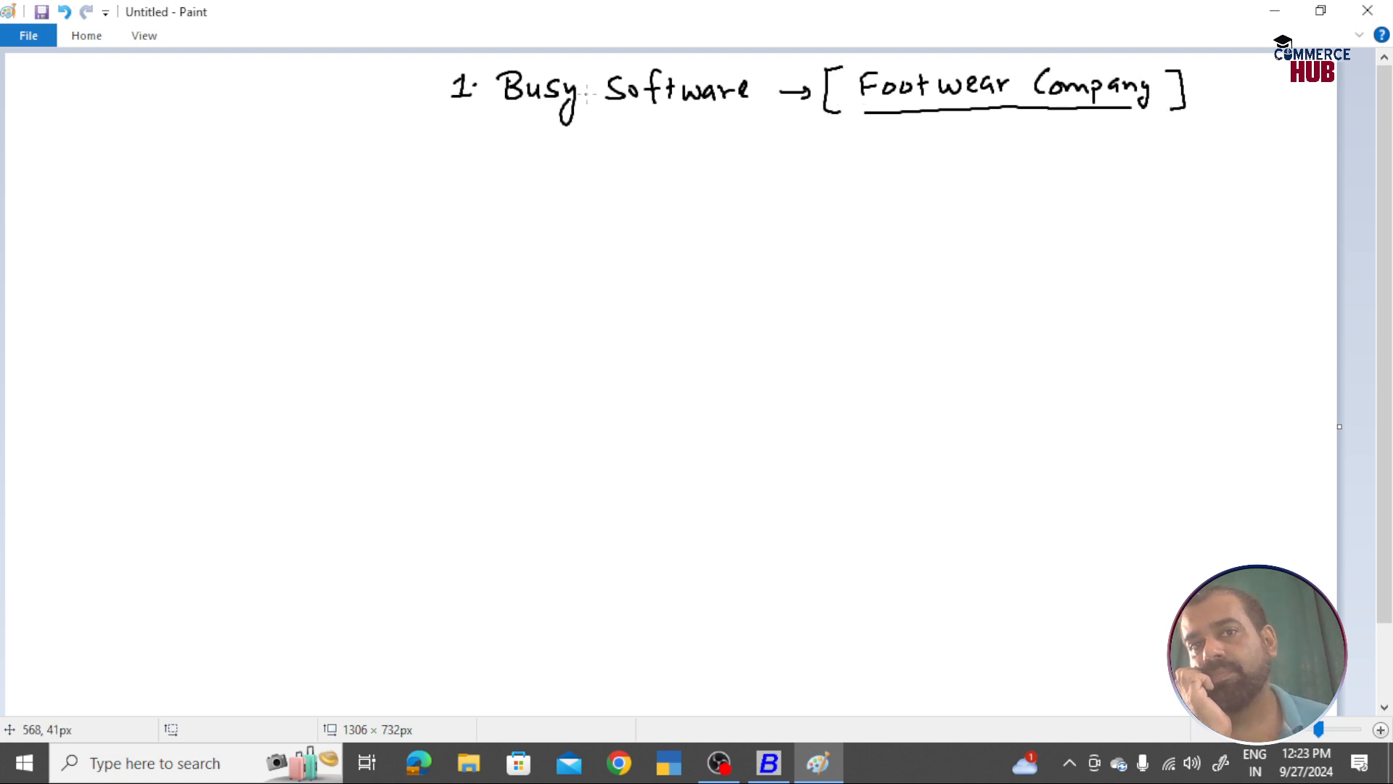
left_click_drag(458, 118, 748, 114)
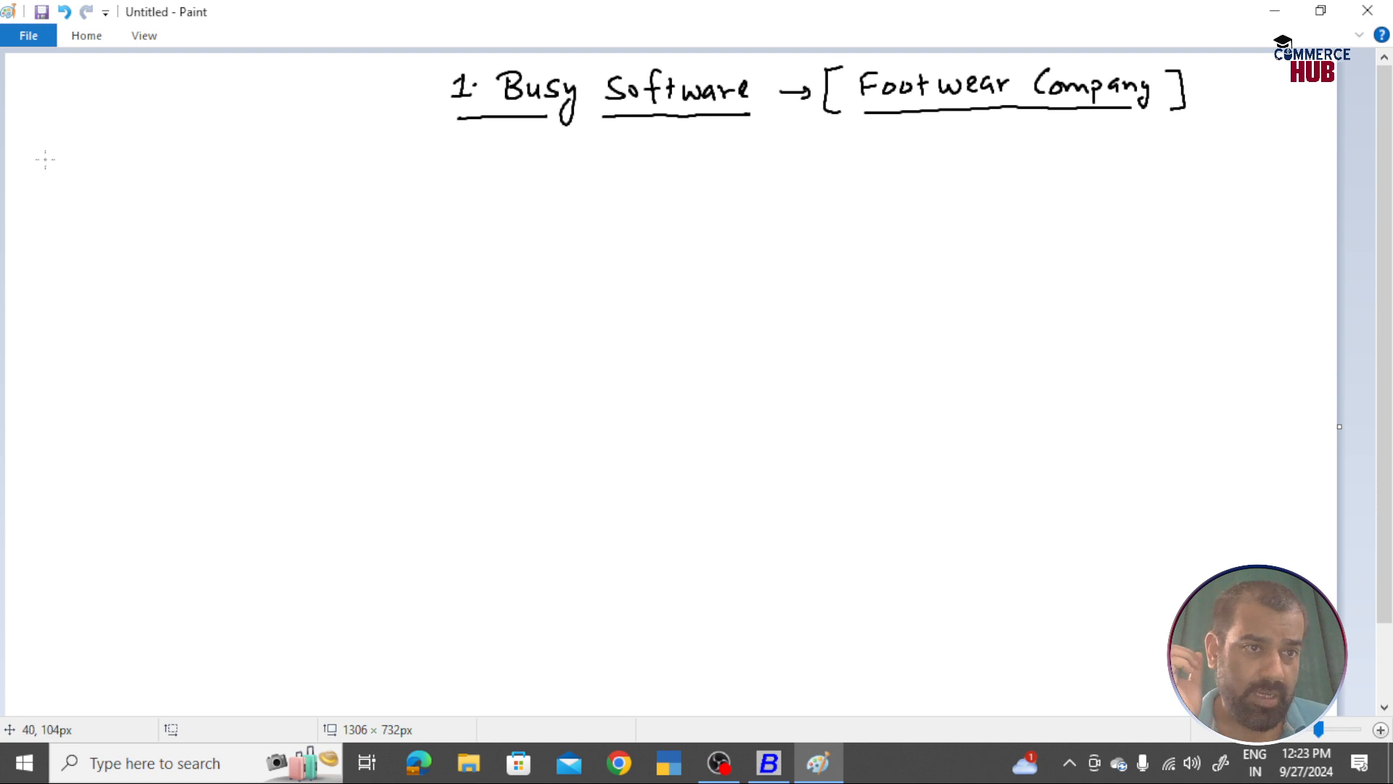
Step: Handwrite the underlined line 'Step-1 → Company Creation' below it
mouse_move(48, 155)
left_mouse_down()
mouse_move(39, 173)
mouse_move(118, 164)
left_mouse_up()
left_click_drag(128, 157, 137, 171)
mouse_move(22, 188)
left_mouse_down()
mouse_move(313, 158)
mouse_move(355, 167)
mouse_move(367, 190)
left_mouse_up()
left_click_drag(403, 145, 403, 176)
left_click_drag(411, 163, 520, 179)
left_click_drag(222, 194, 529, 189)
key("alt+Tab")
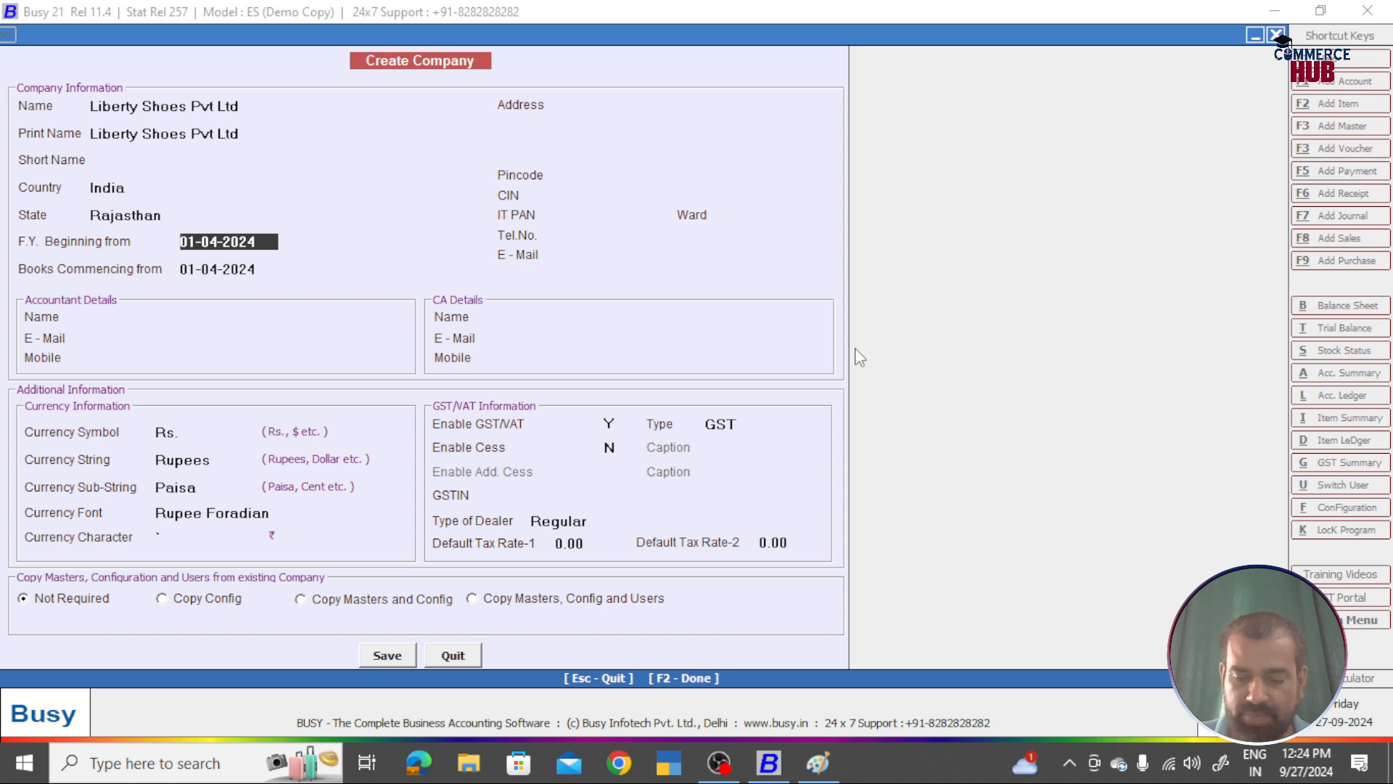
Step: Accept the books commencing date and enter the company's two-line address, fixing the city spelling
key("Return")
key("Return")
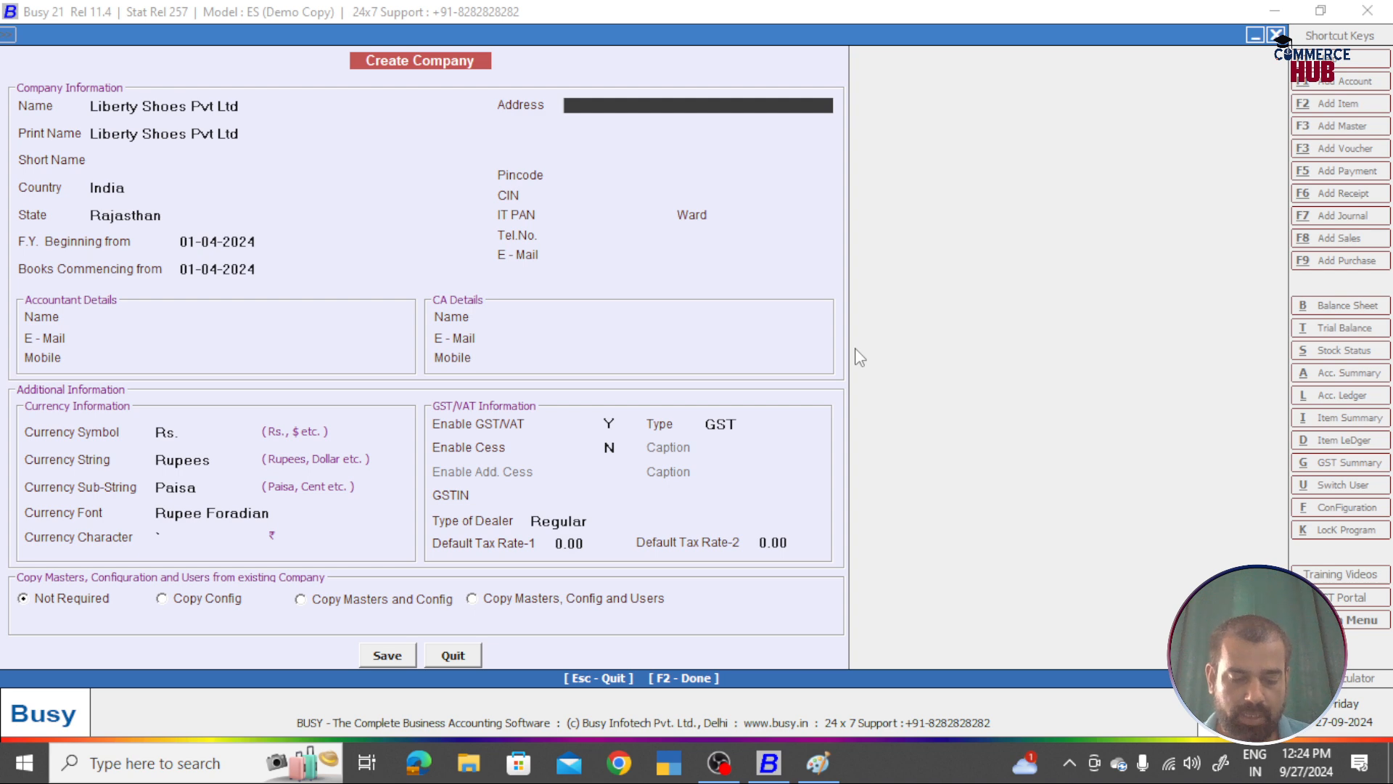
type("RICCO")
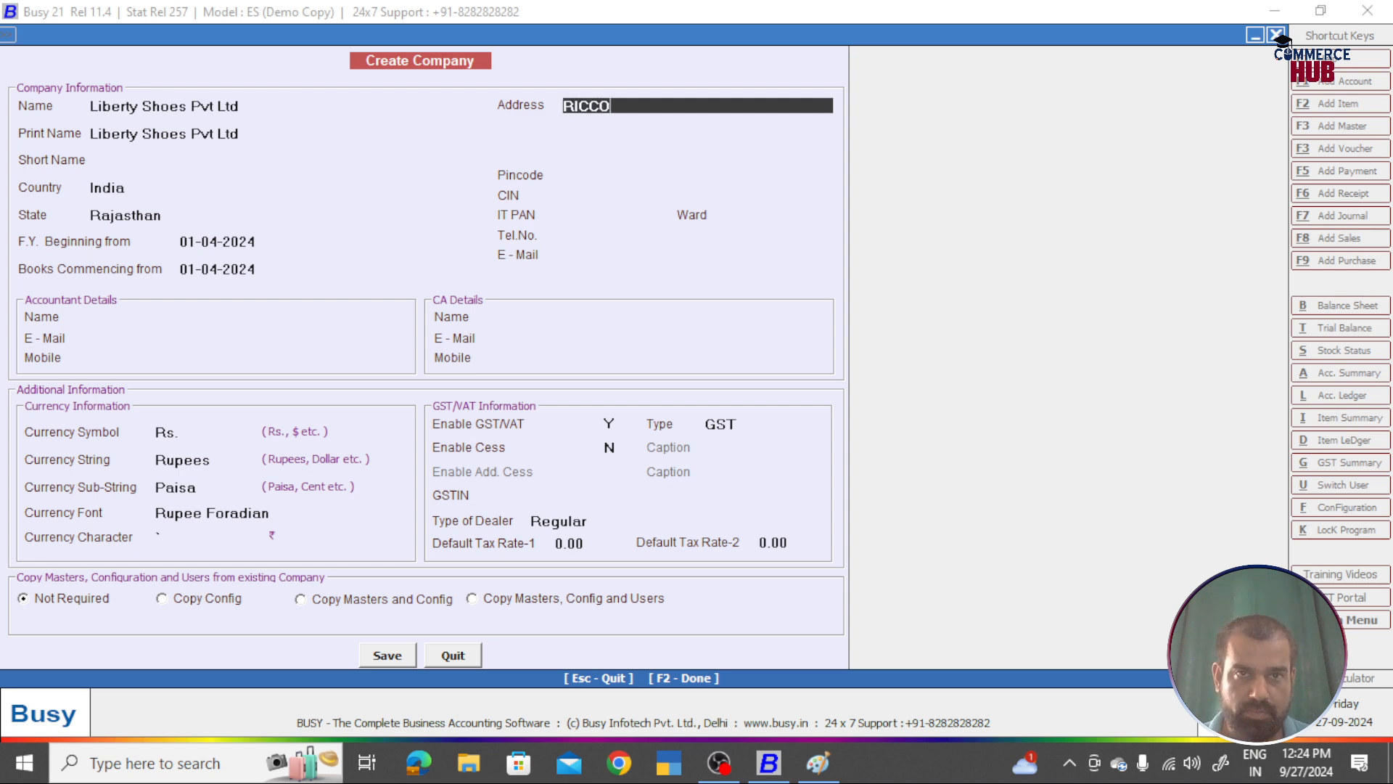
type(" Inds")
key("BackSpace")
type("ustrial ")
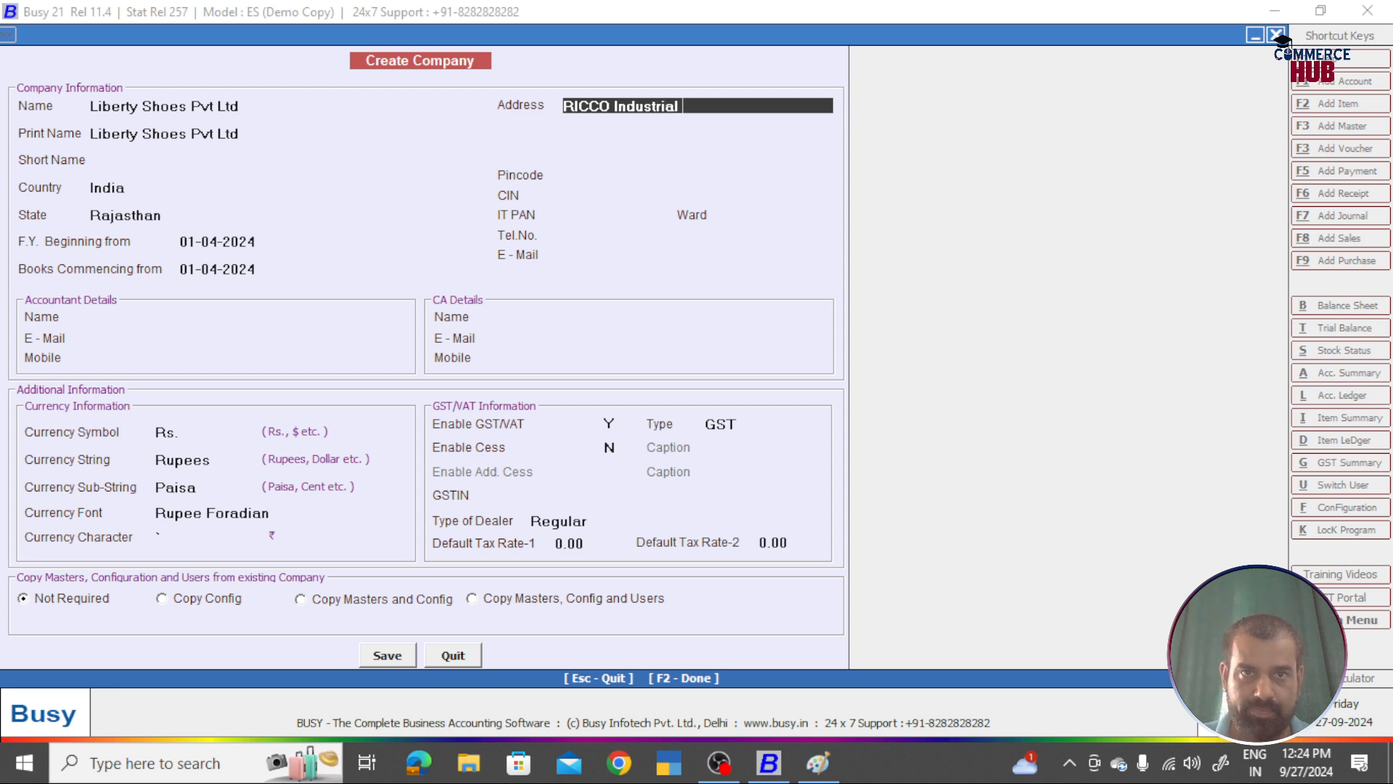
type("Area")
key("Return")
type("Kalladw")
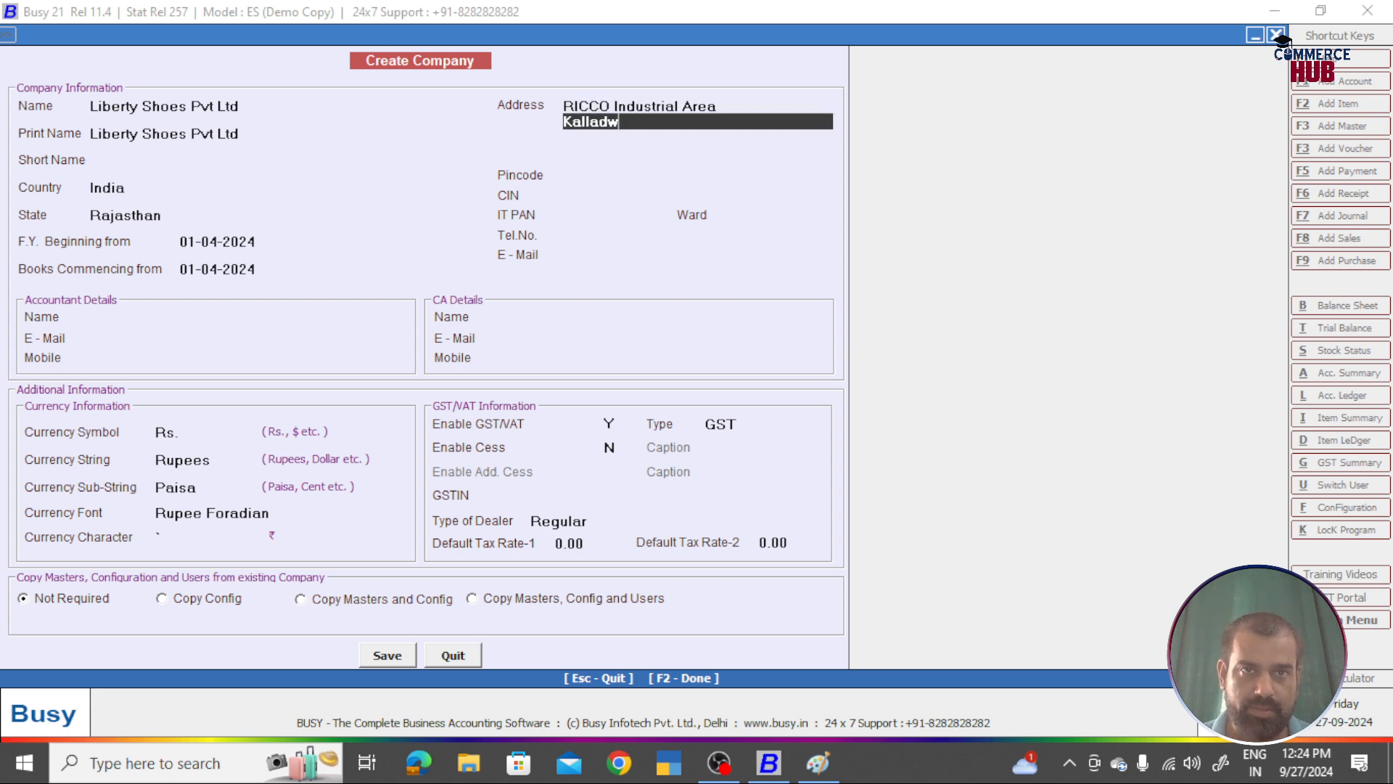
type("as, ")
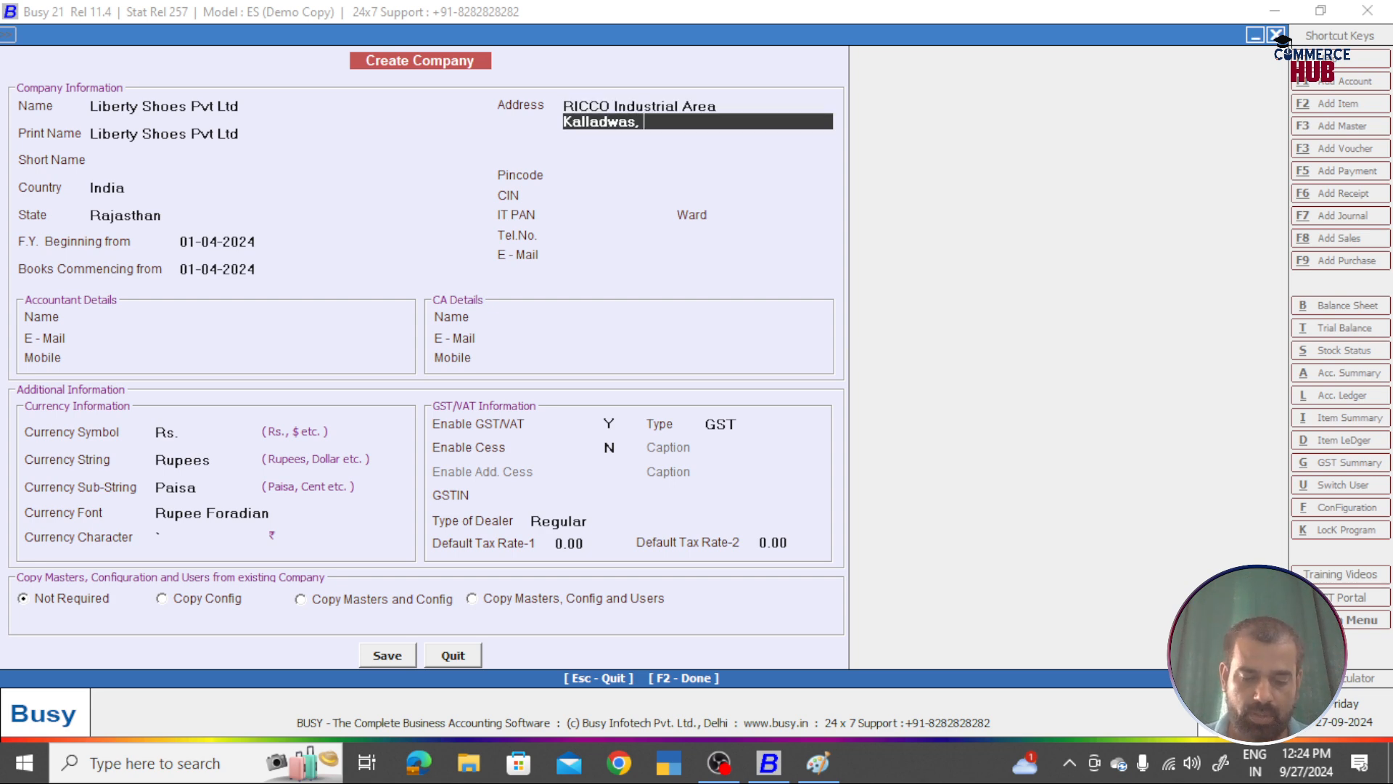
type("Uadipur")
key("BackSpace")
key("BackSpace")
key("BackSpace")
key("BackSpace")
key("BackSpace")
key("BackSpace")
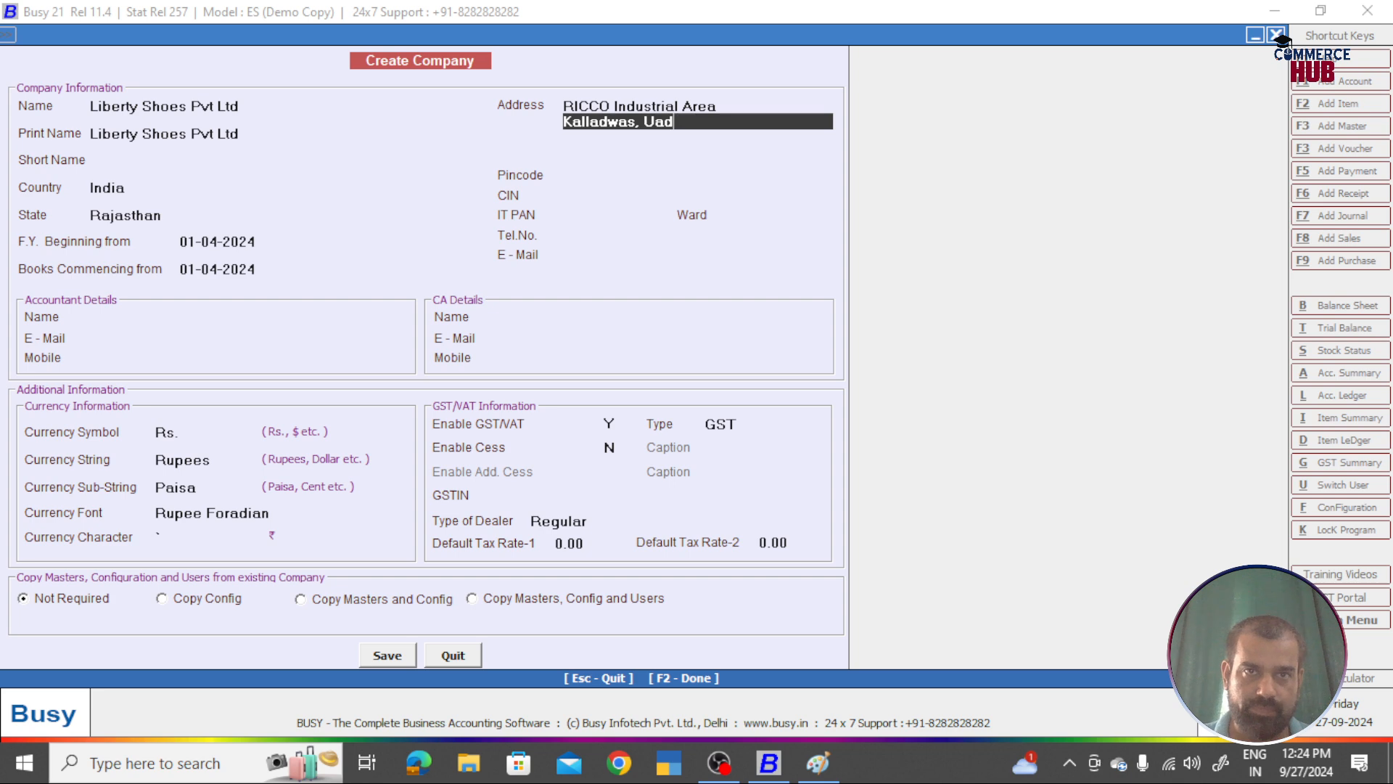
type("daipur")
key("Return")
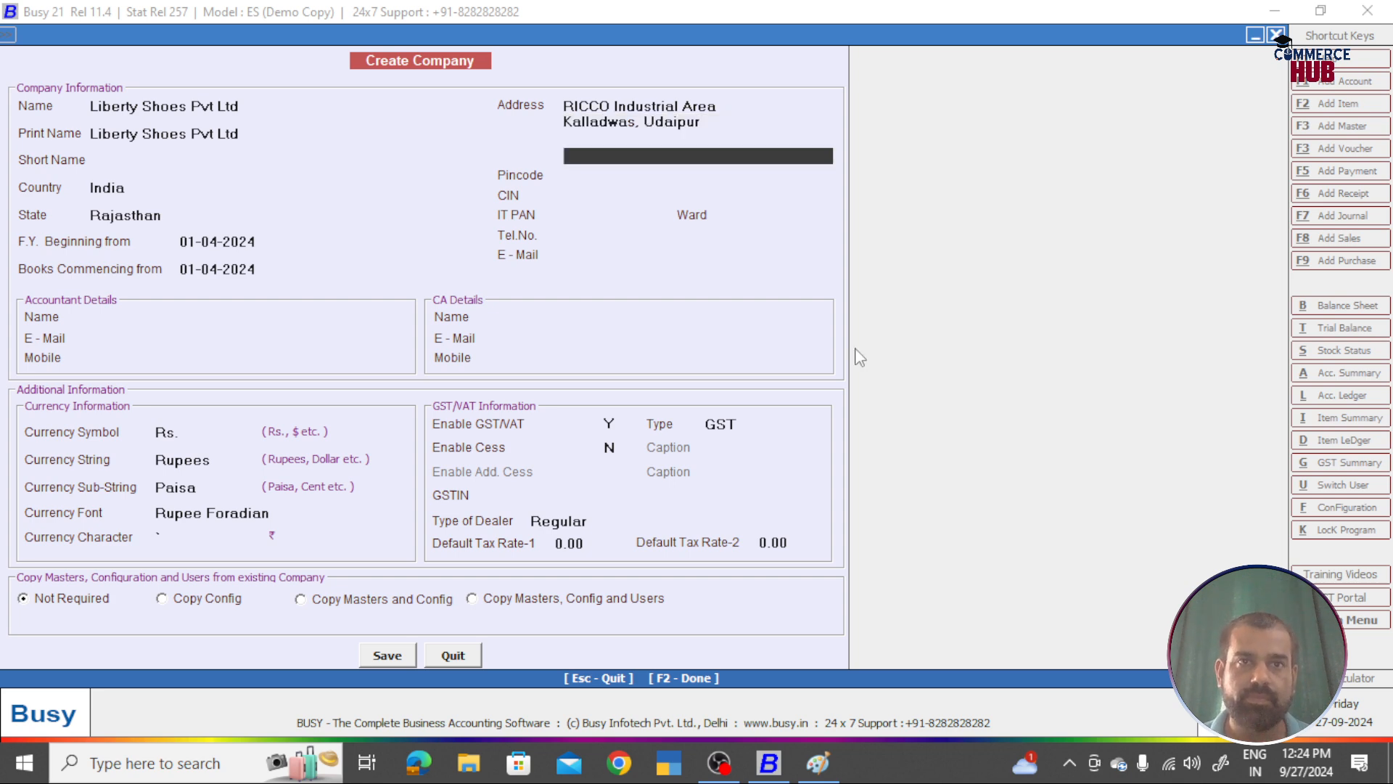
Step: Enter the company pincode and telephone number, leaving CIN and IT PAN blank
key("Return")
type("311")
type("3001")
key("Return")
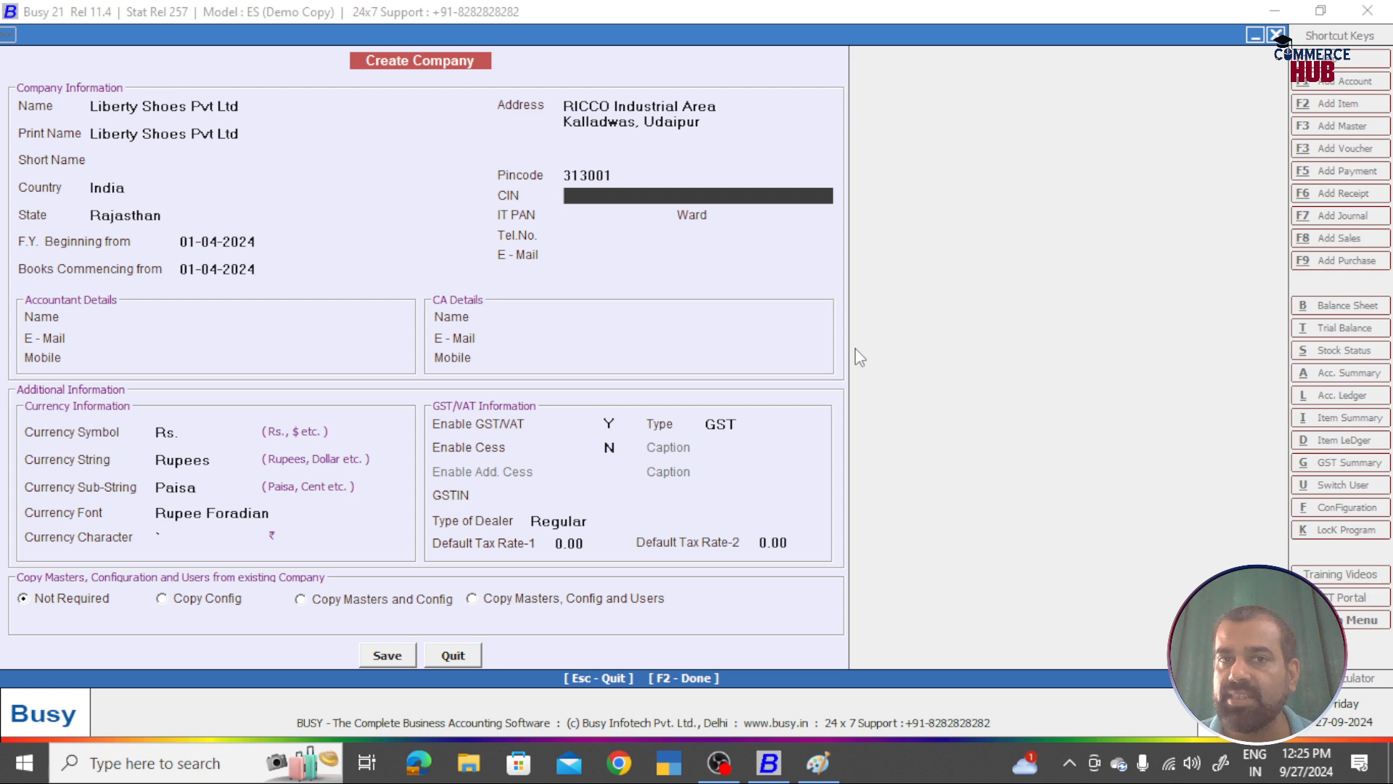
key("Return")
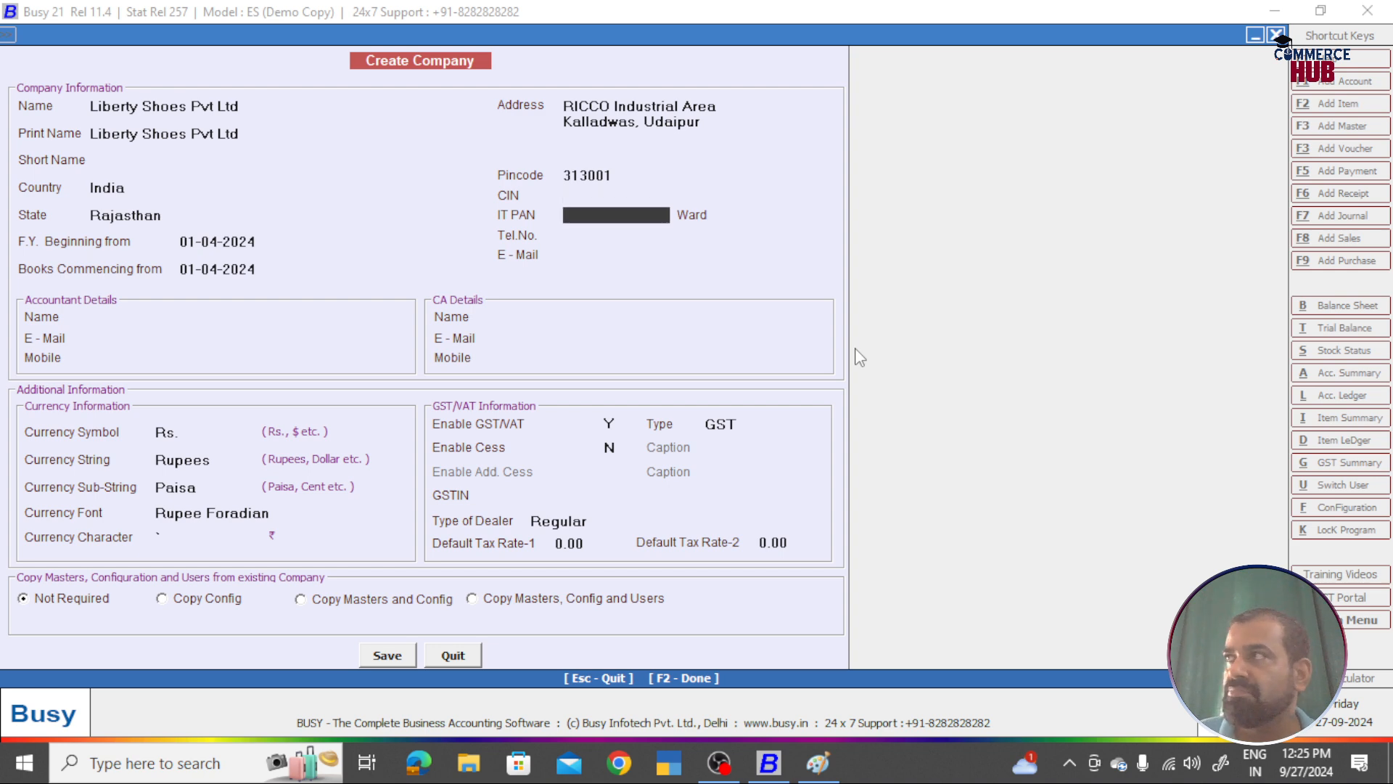
key("Return")
key("Return")
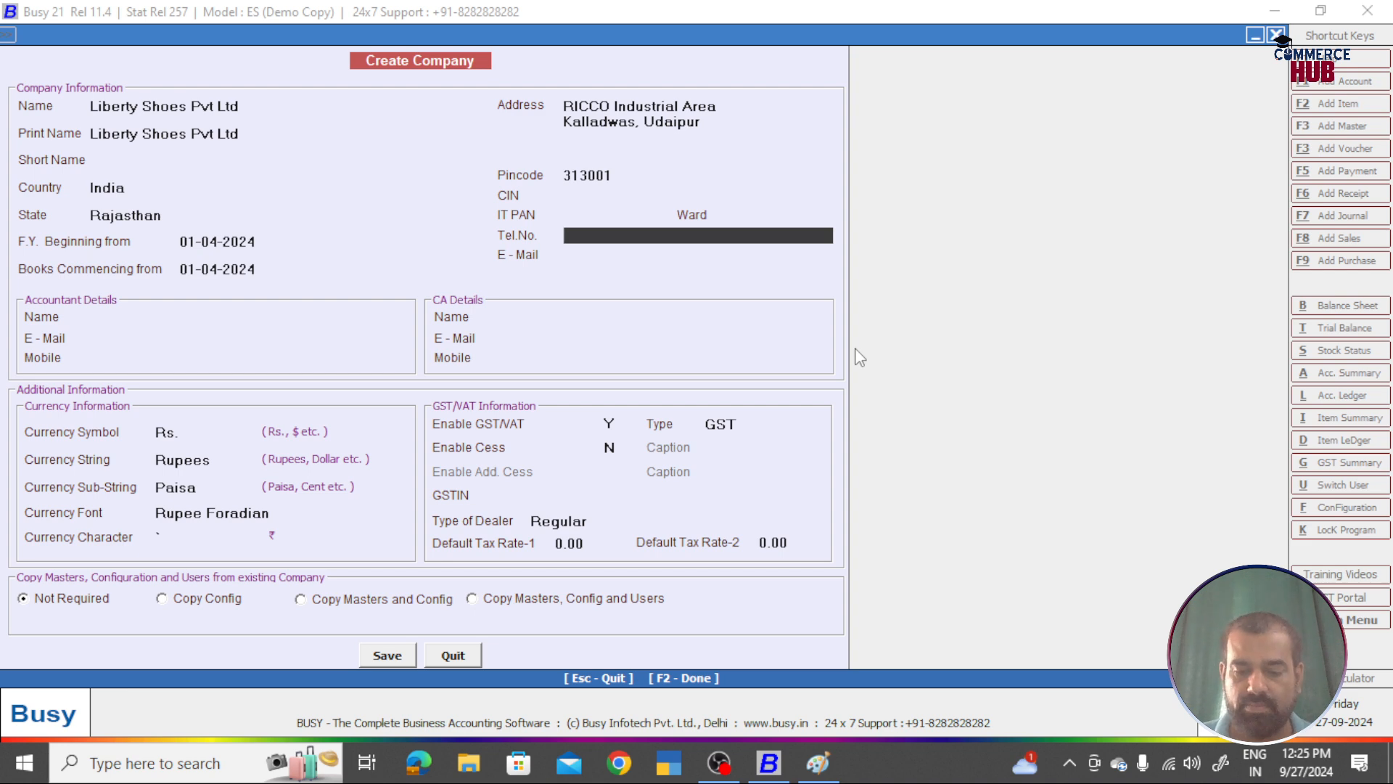
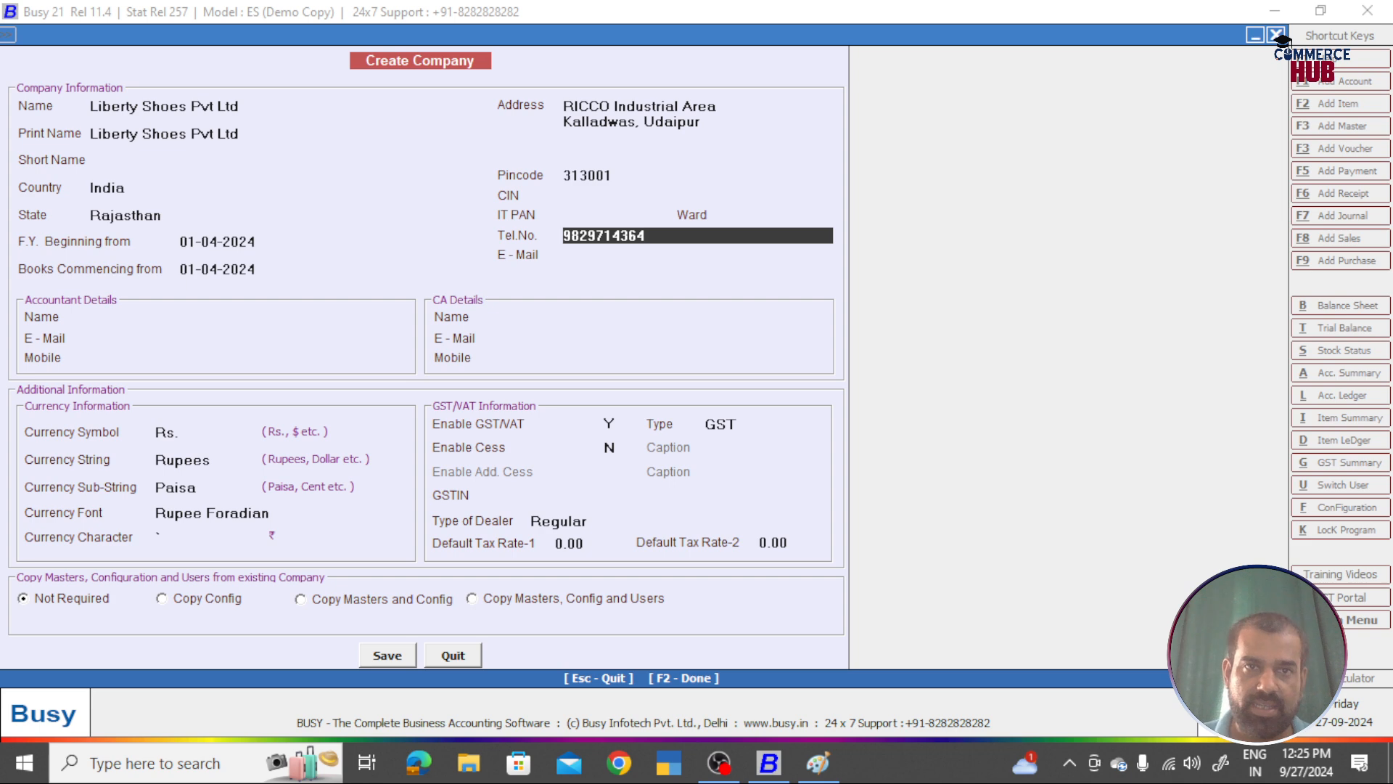
key("Return")
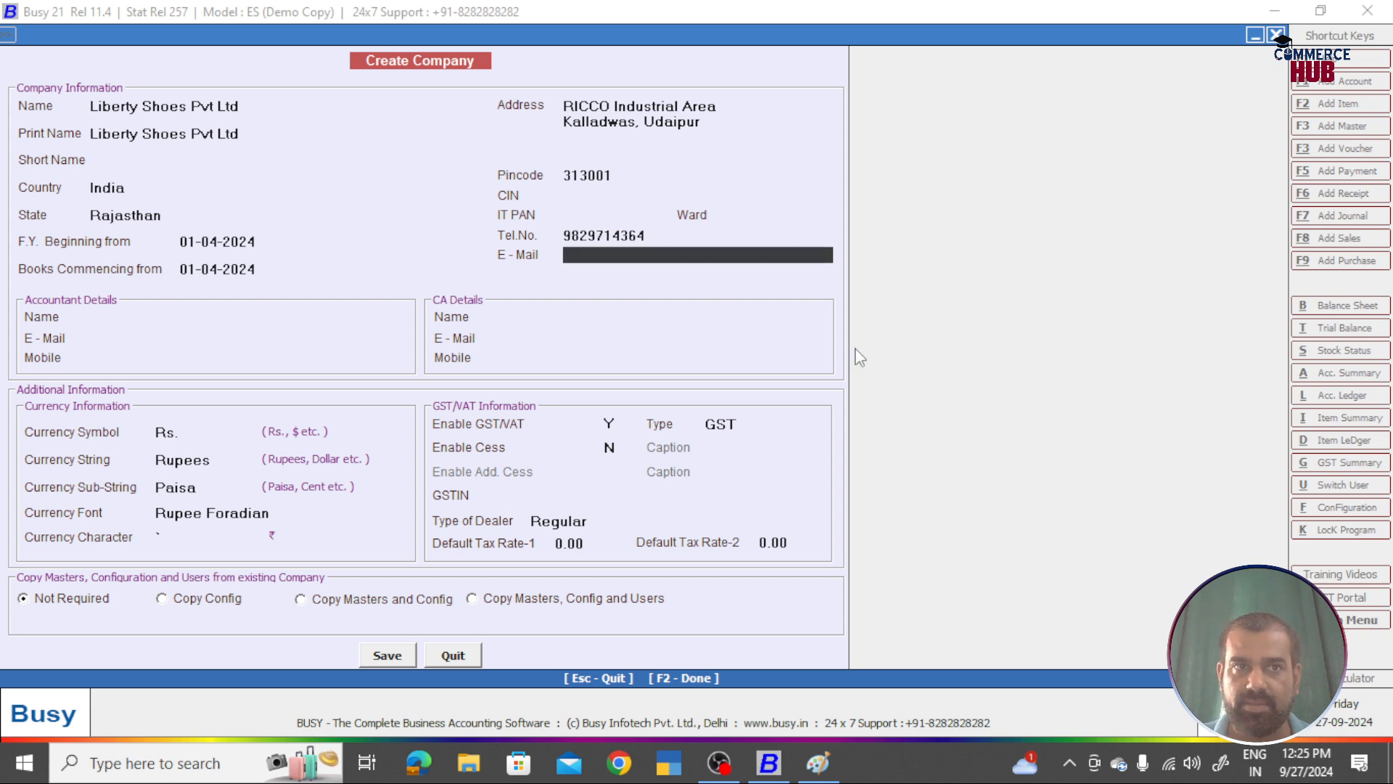
Step: Fill in the company's Gmail e-mail address
type("lu")
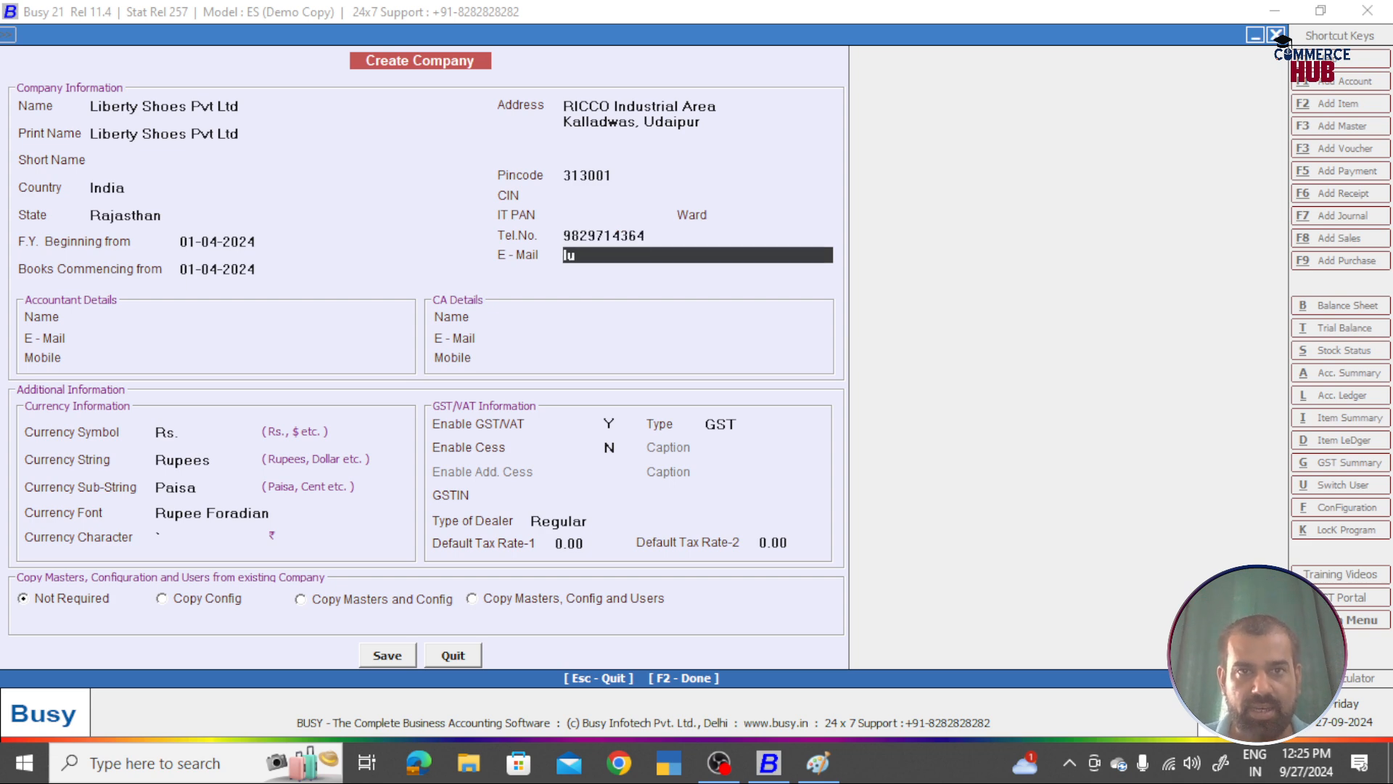
key("BackSpace")
key("BackSpace")
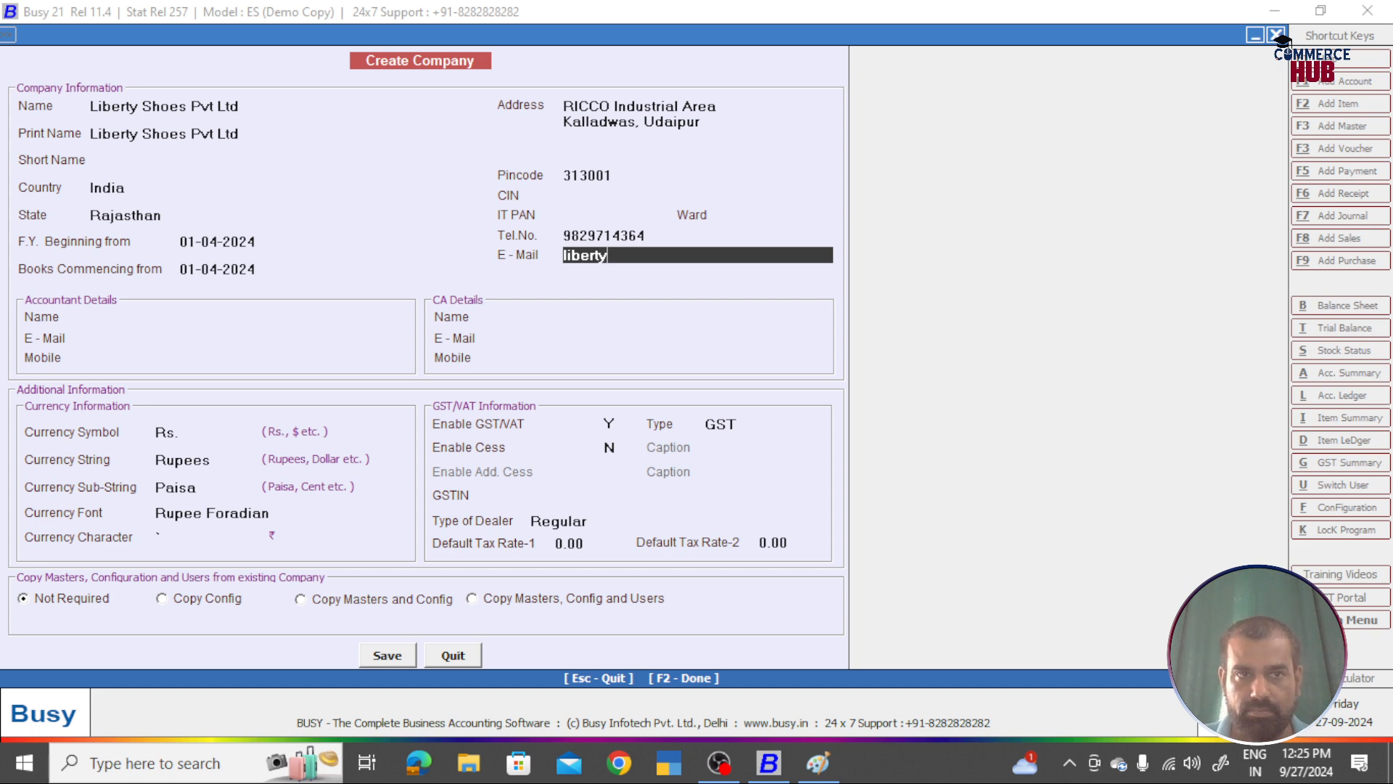
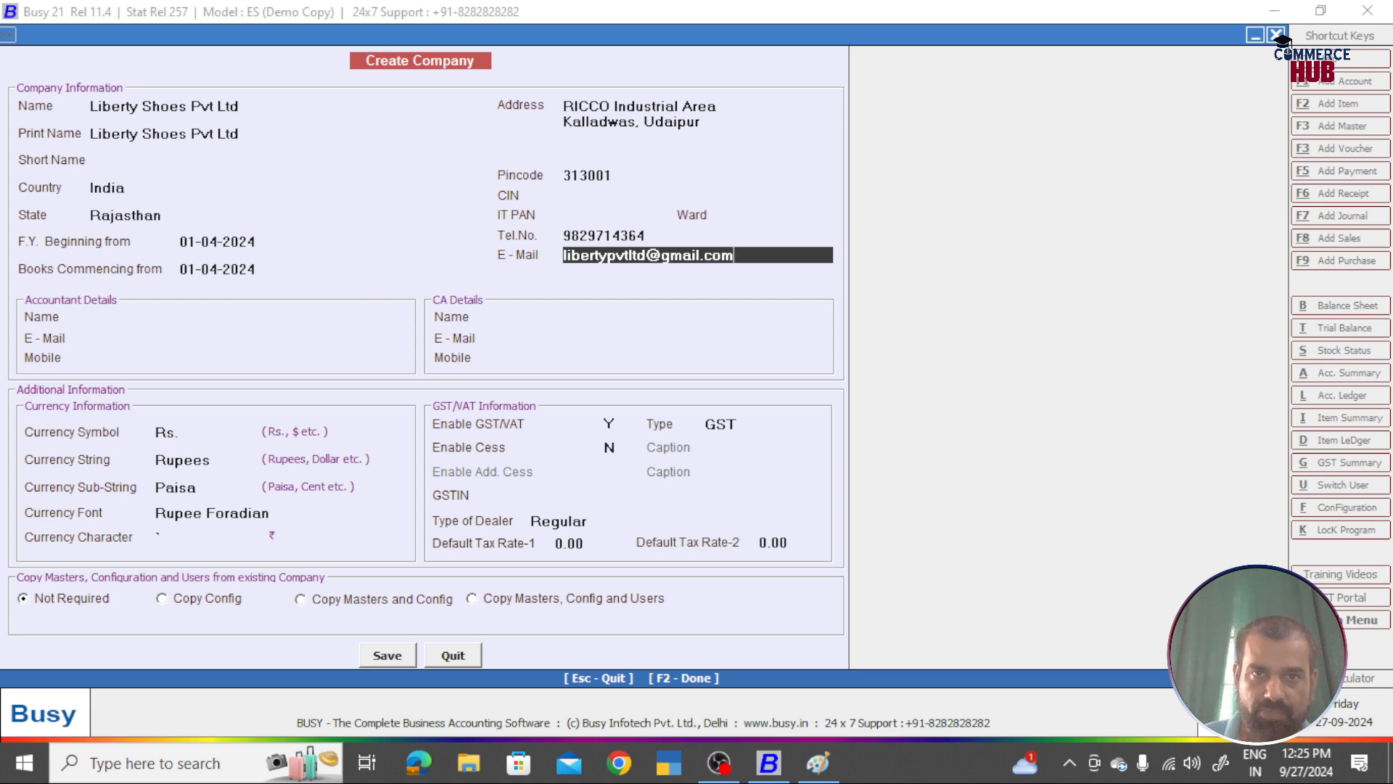
key("Return")
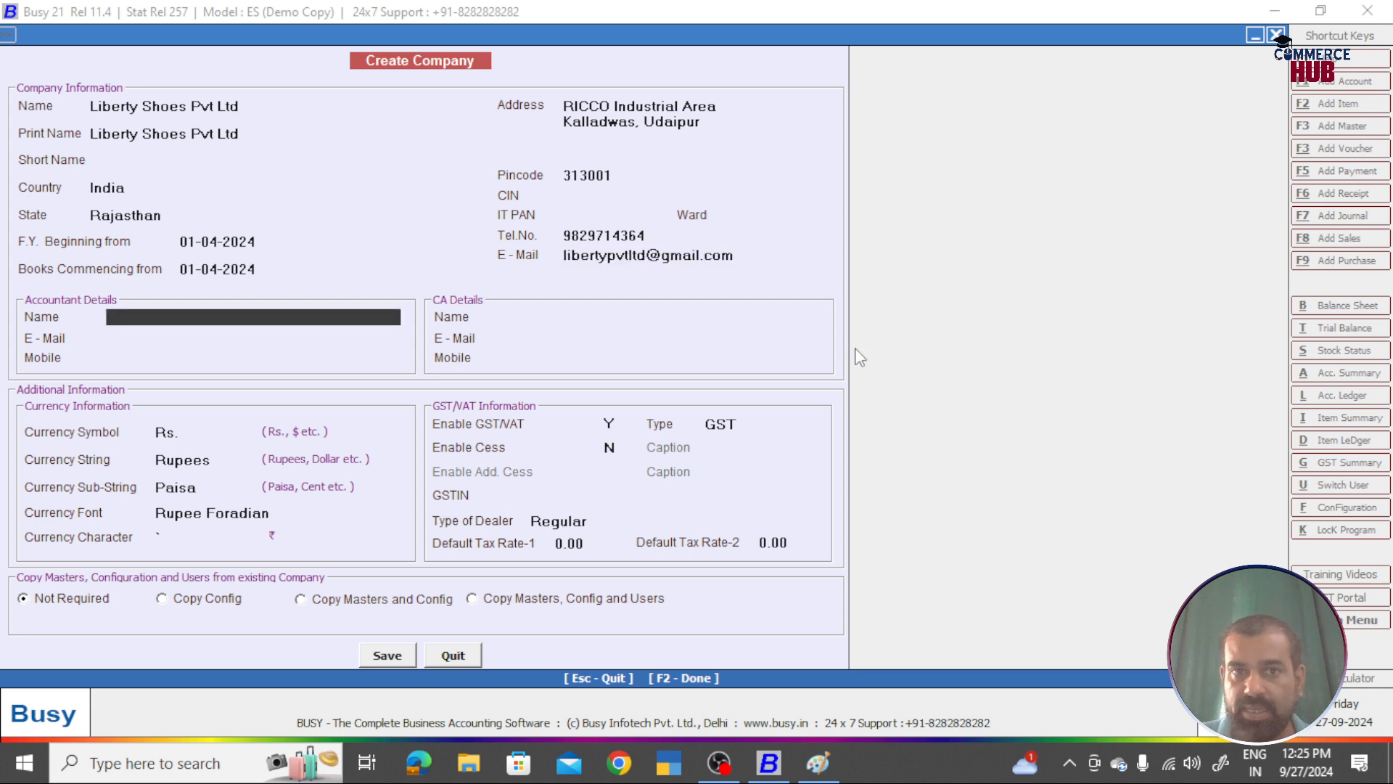
Step: Enter the accountant's name and mobile number, leaving the accountant e-mail blank
key("Return")
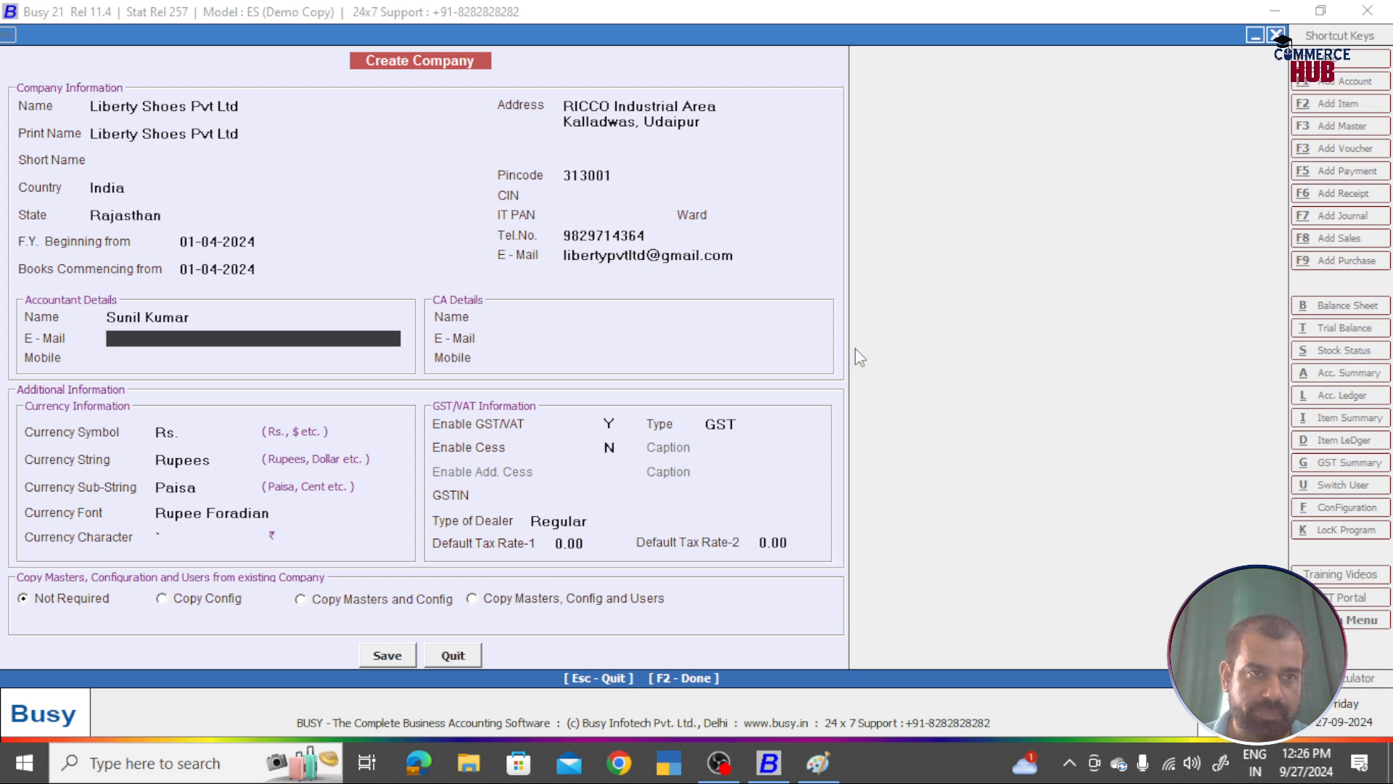
key("Return")
key("Return")
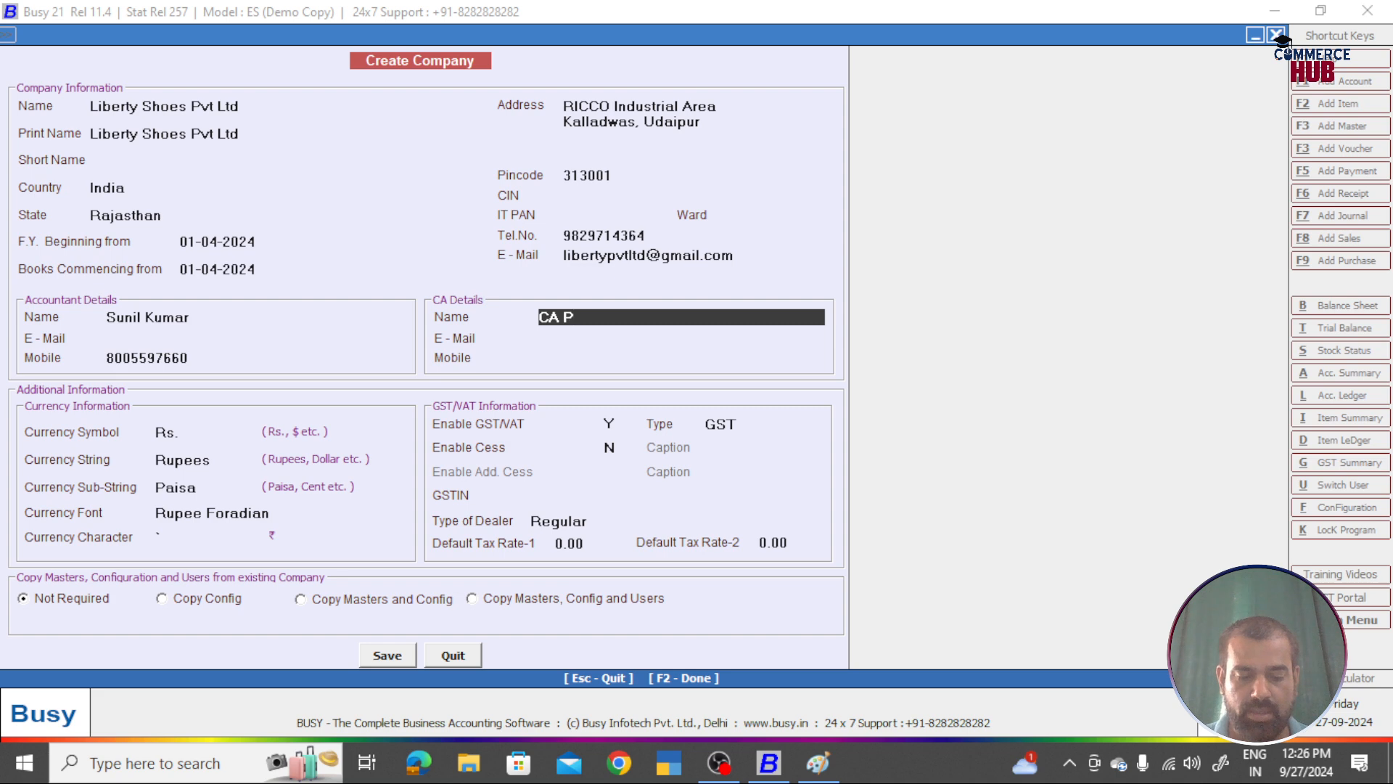
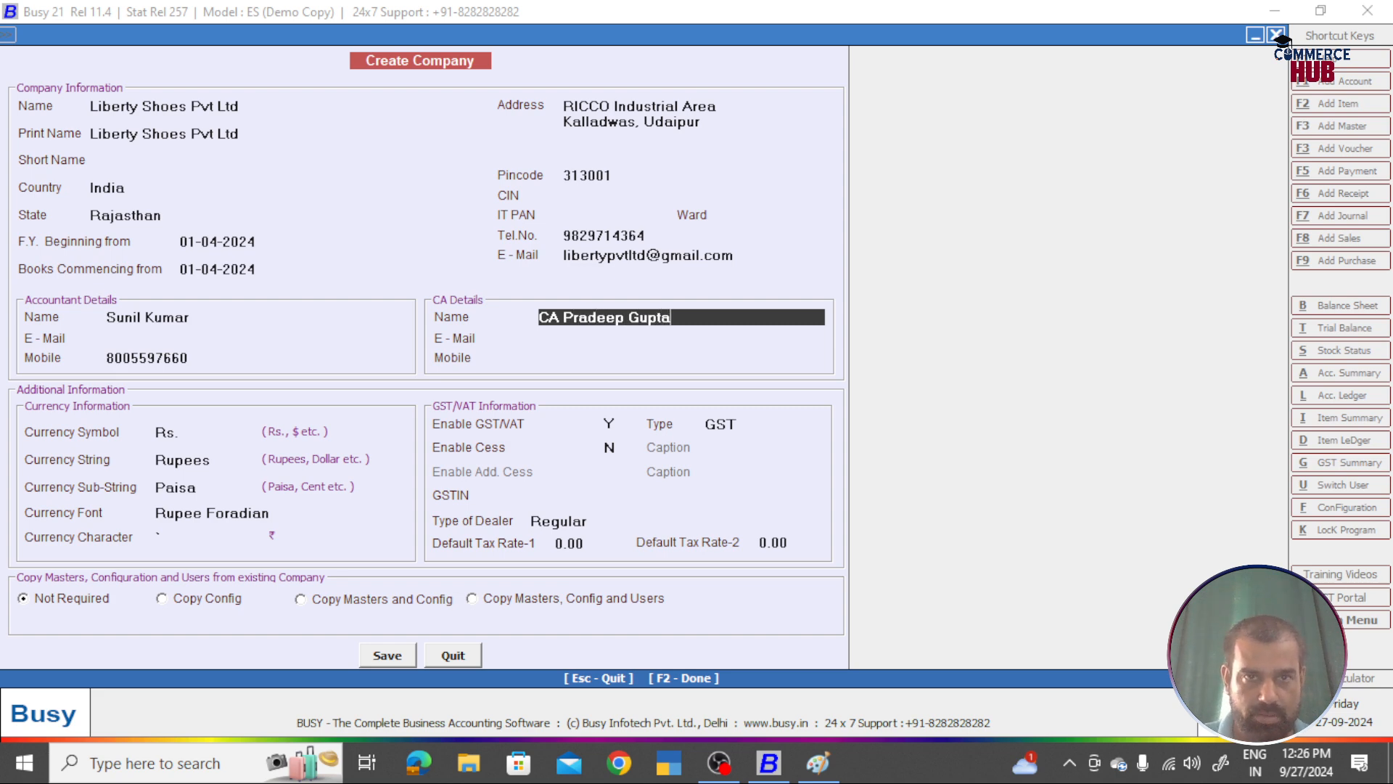
Step: Enter the CA's name and mobile number
key("Return")
key("Return")
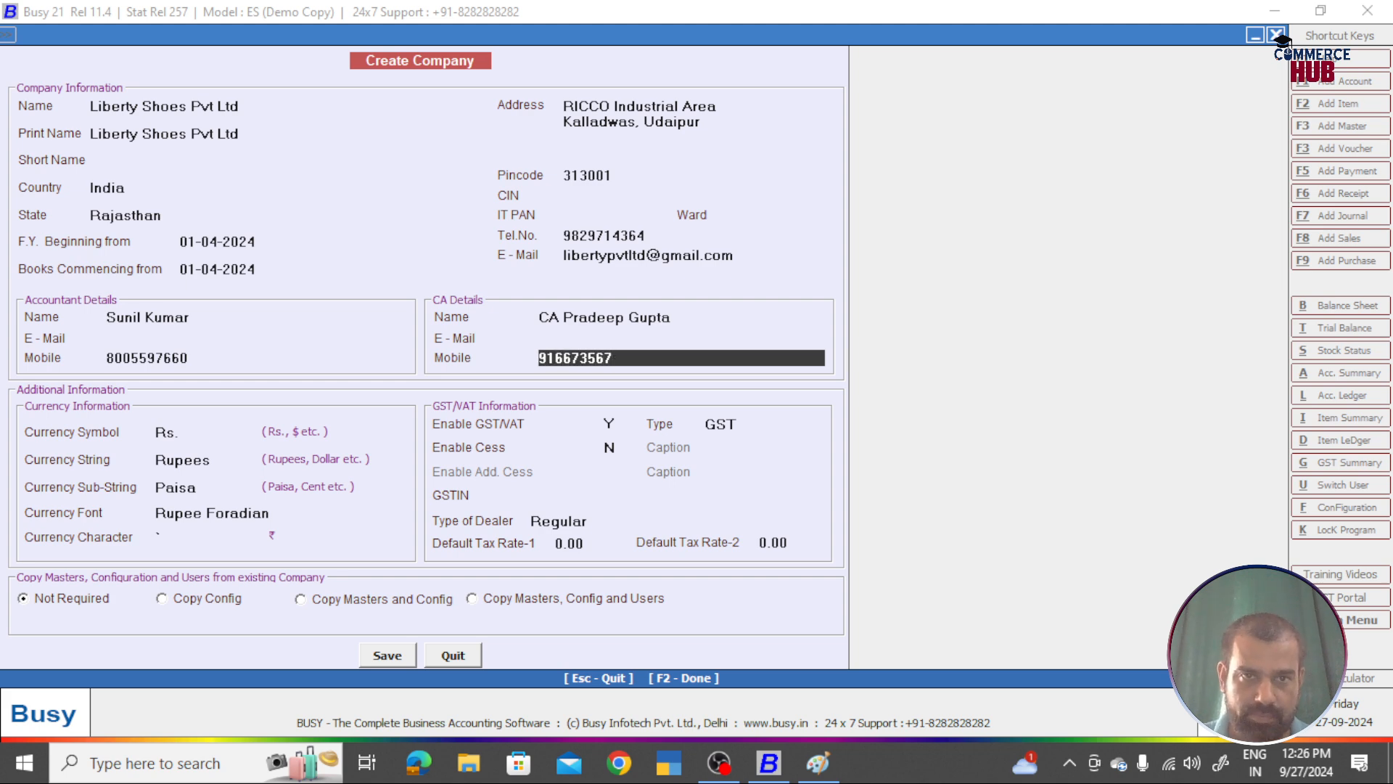
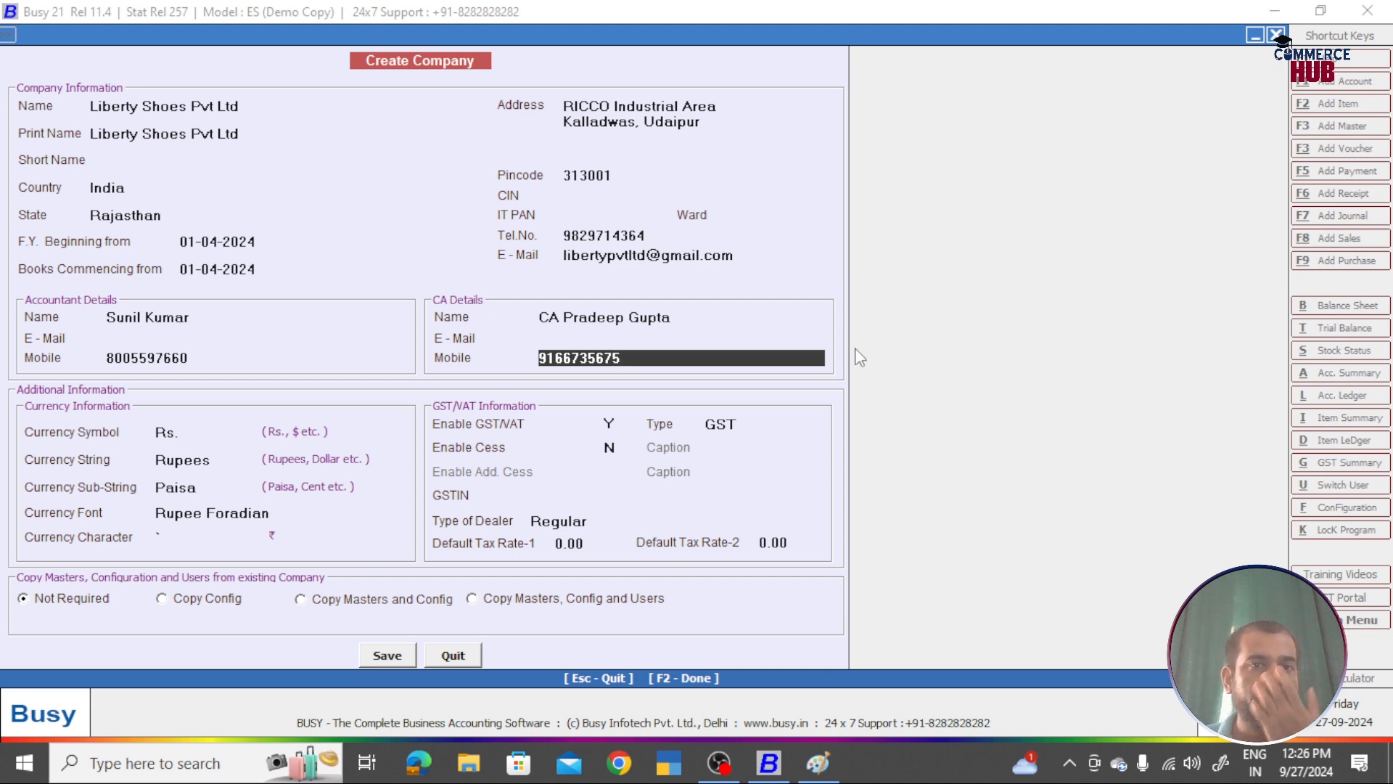
key("Return")
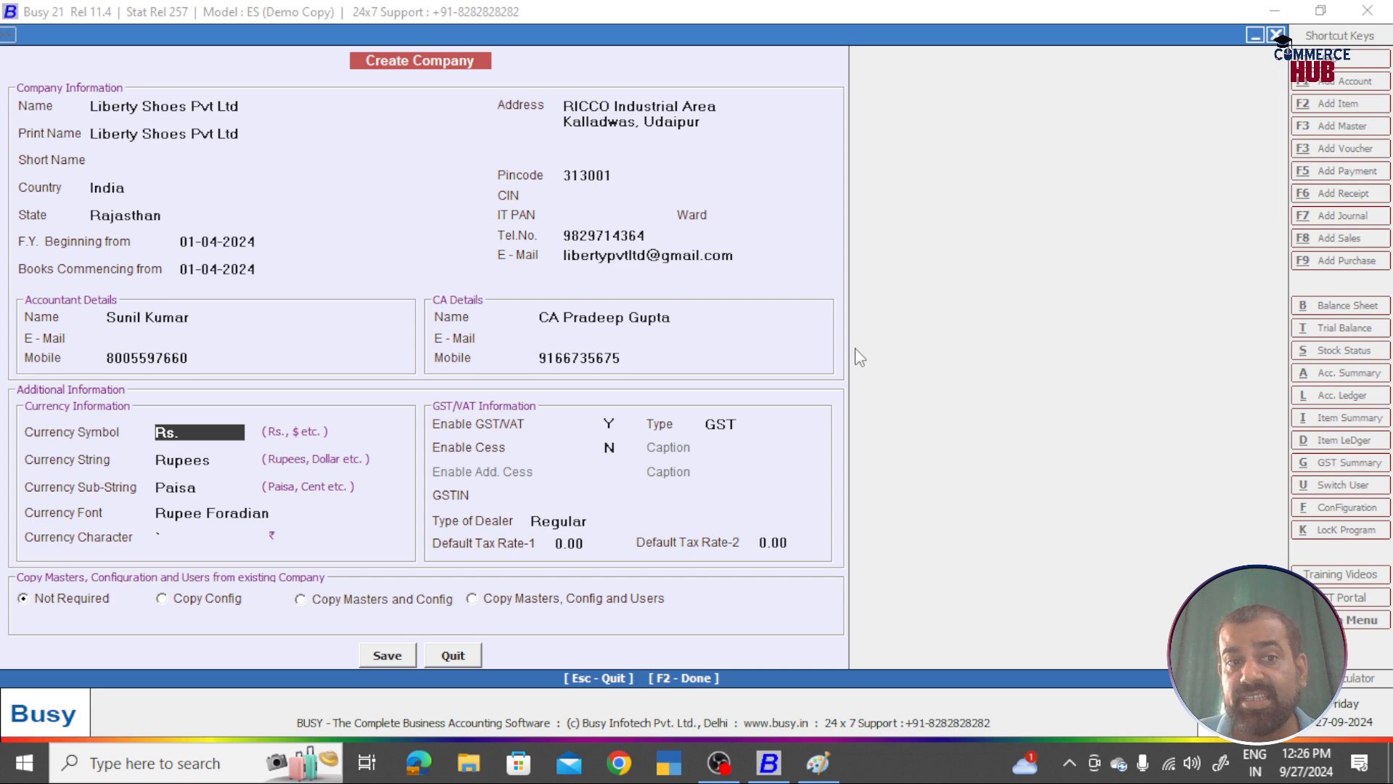
Step: Keep default currency settings and choose GST as tax type with cess disabled
key("Return")
key("Return")
key("Return")
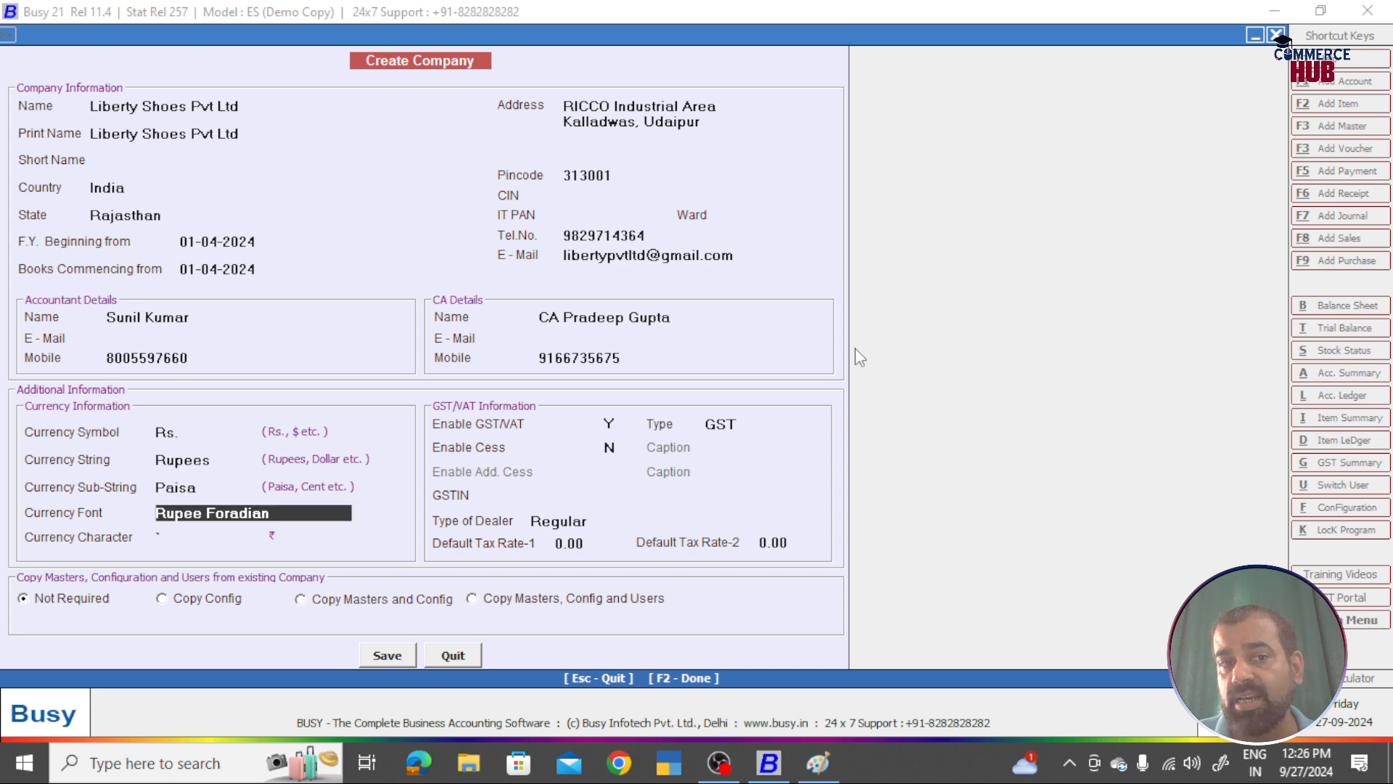
key("Return")
key("Return")
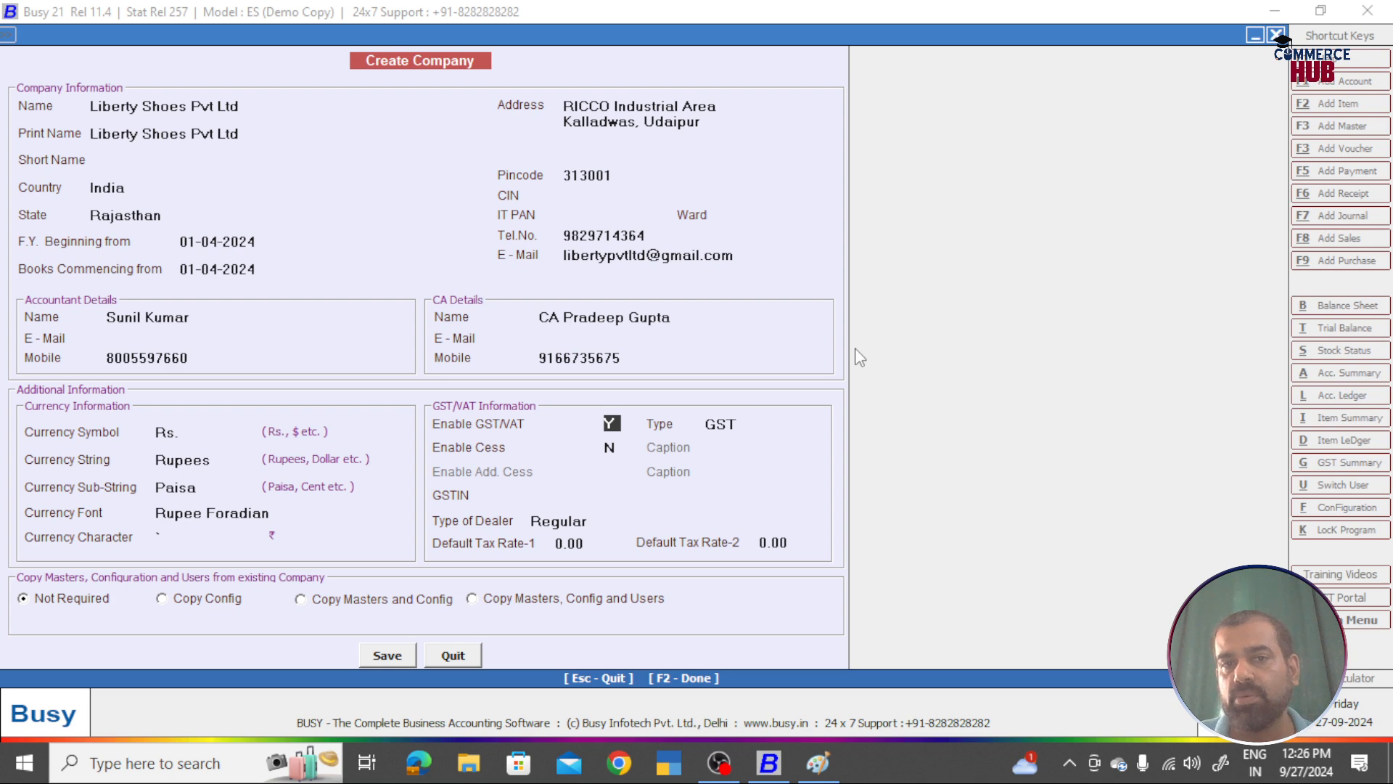
key("Return")
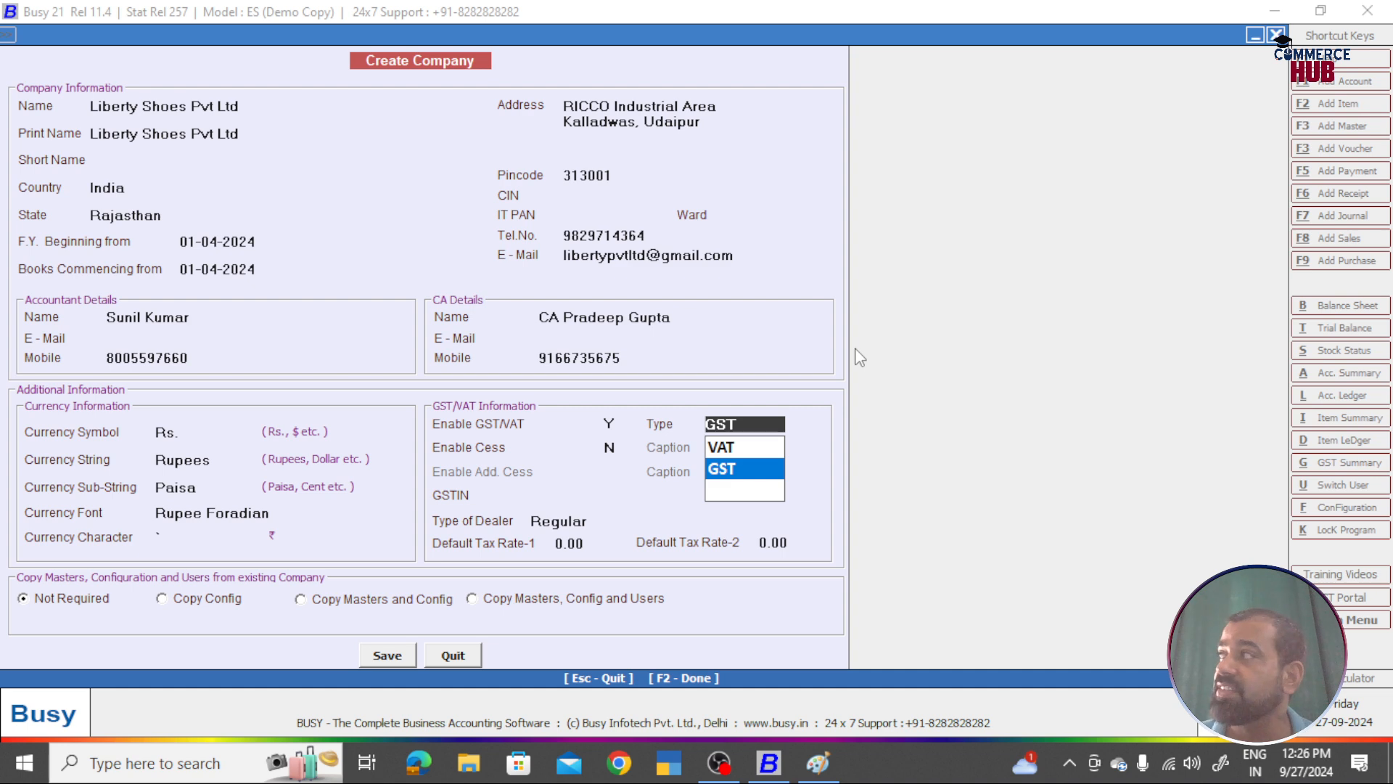
key("Up")
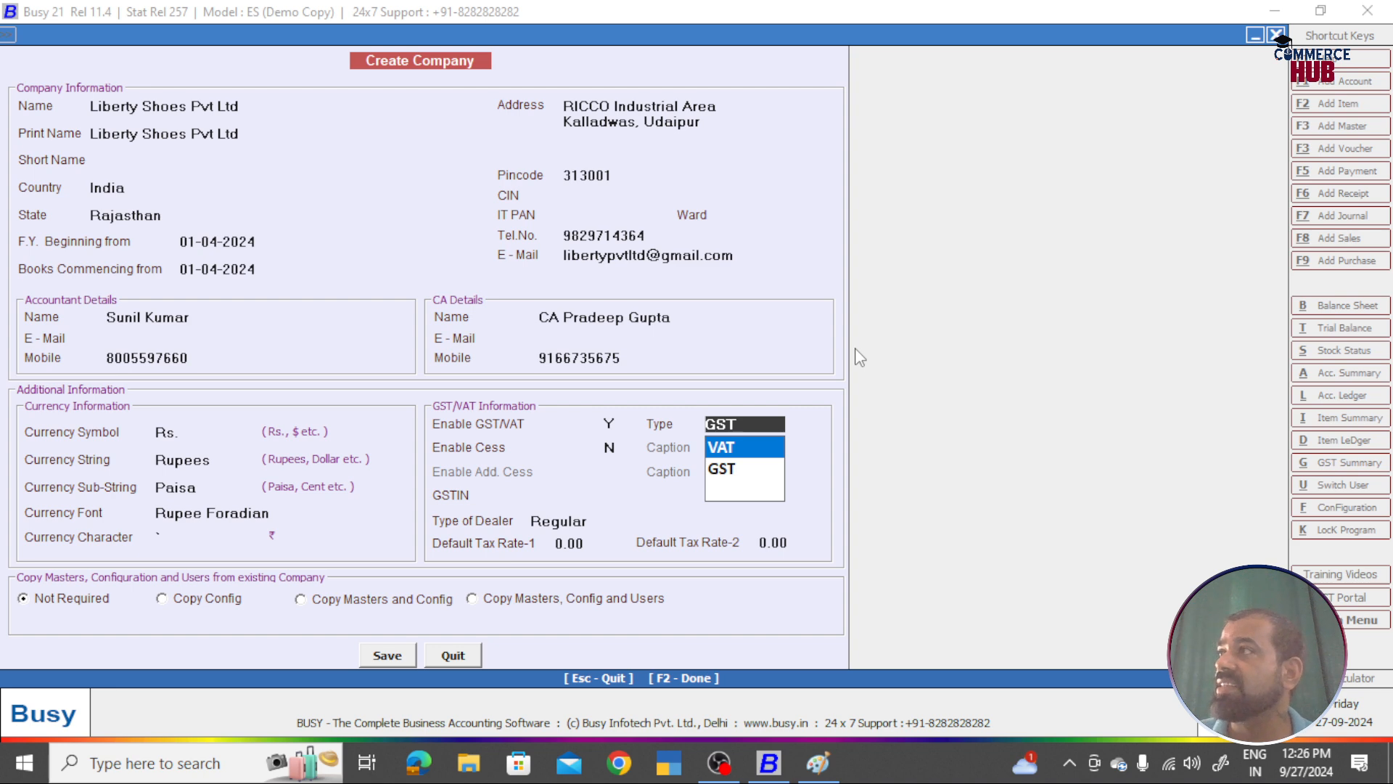
key("Down")
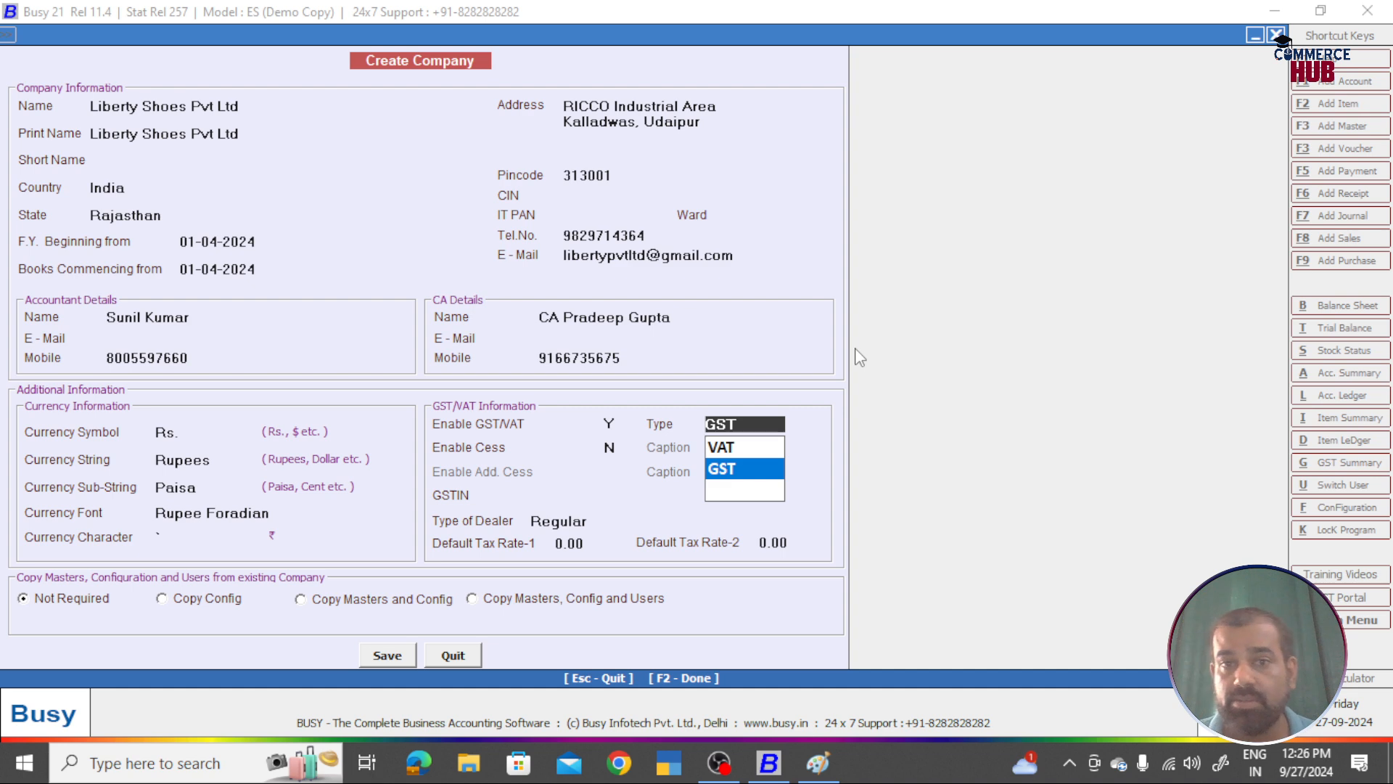
key("Return")
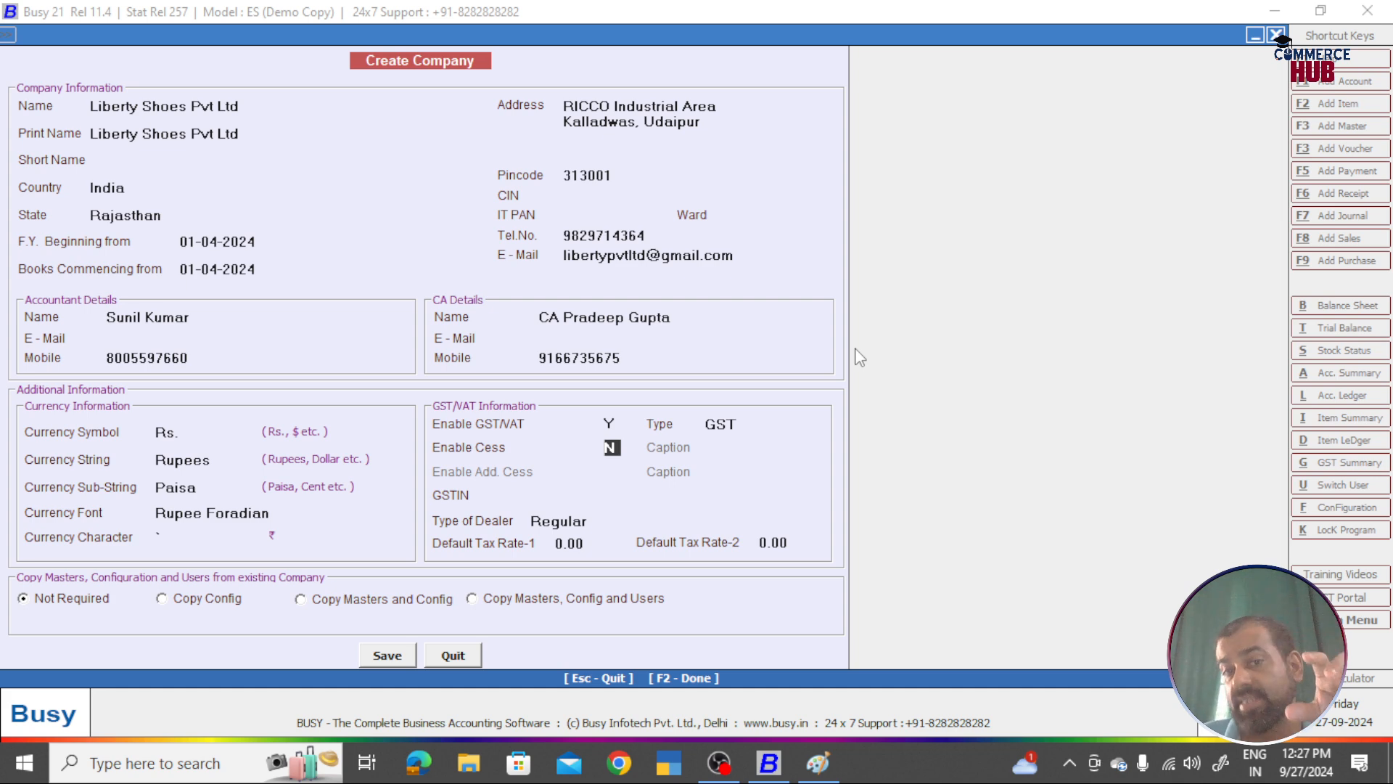
key("Return")
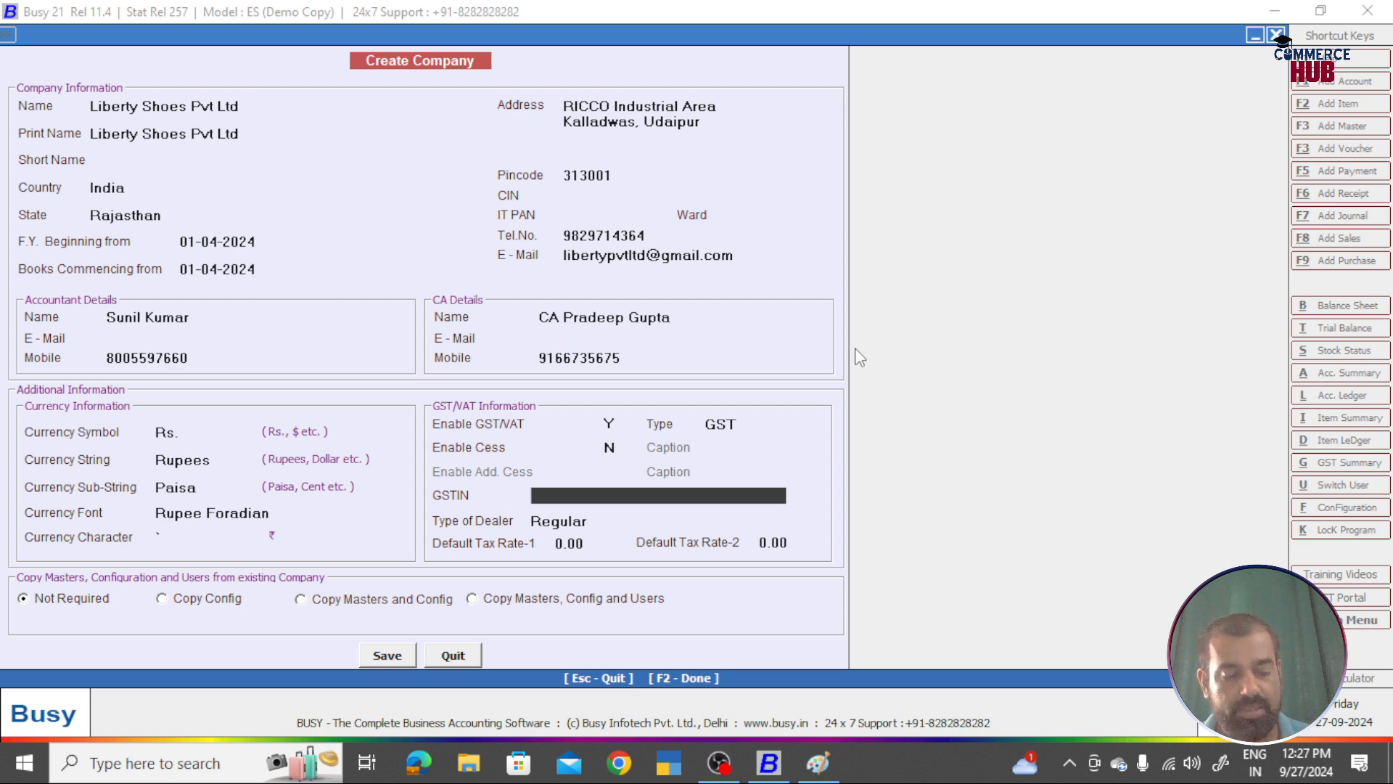
key("alt+Tab")
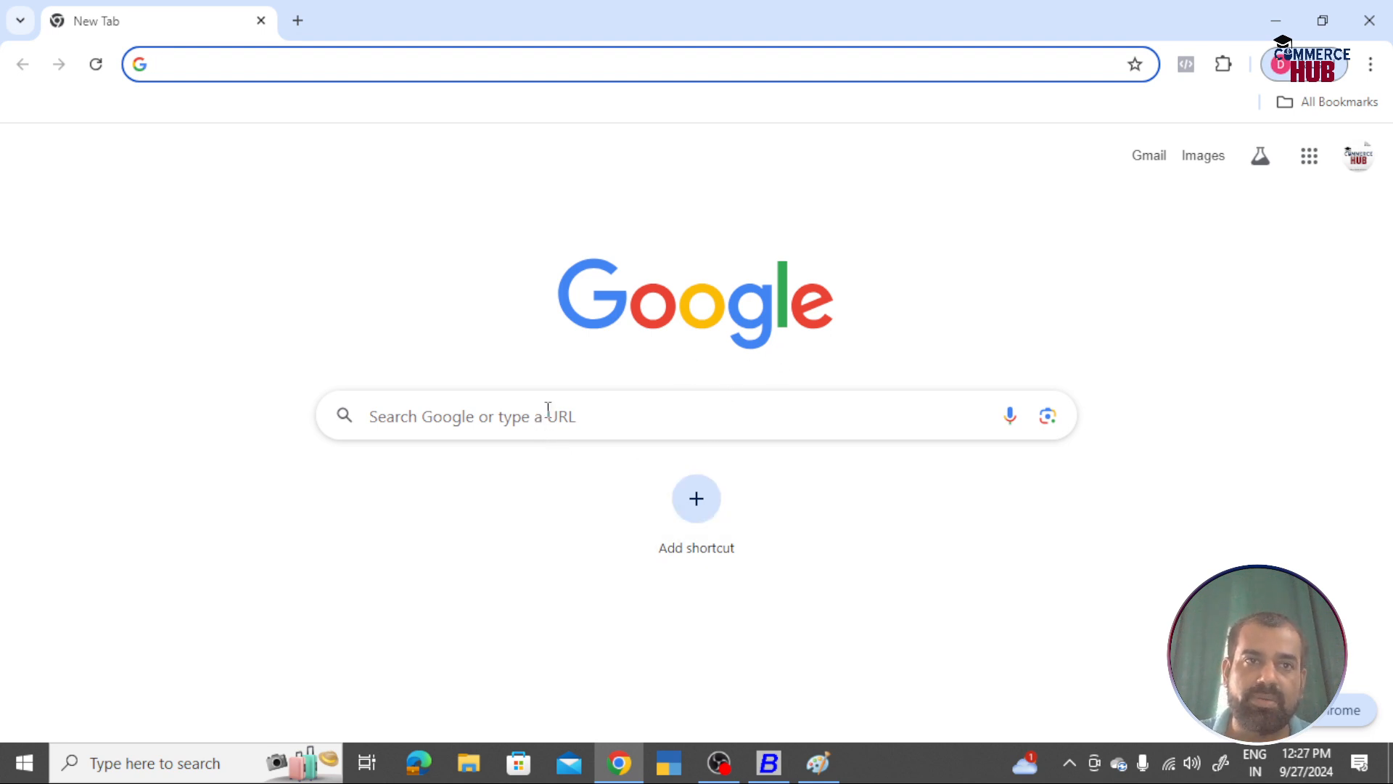
Step: Search Google for 'GSTIN of Rajasthan' and scroll through the sample Rajasthan GSTINs listed
type("goo")
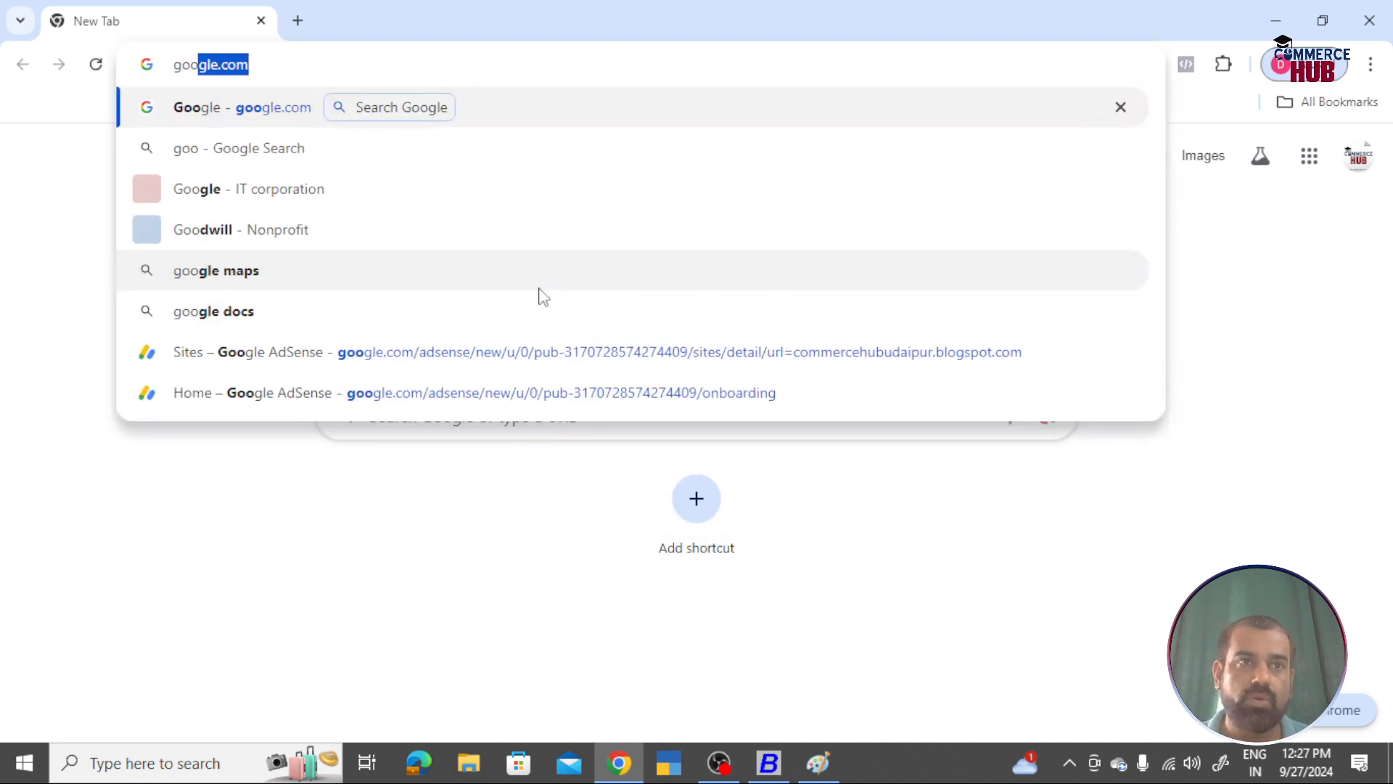
key("Return")
type("GSTI")
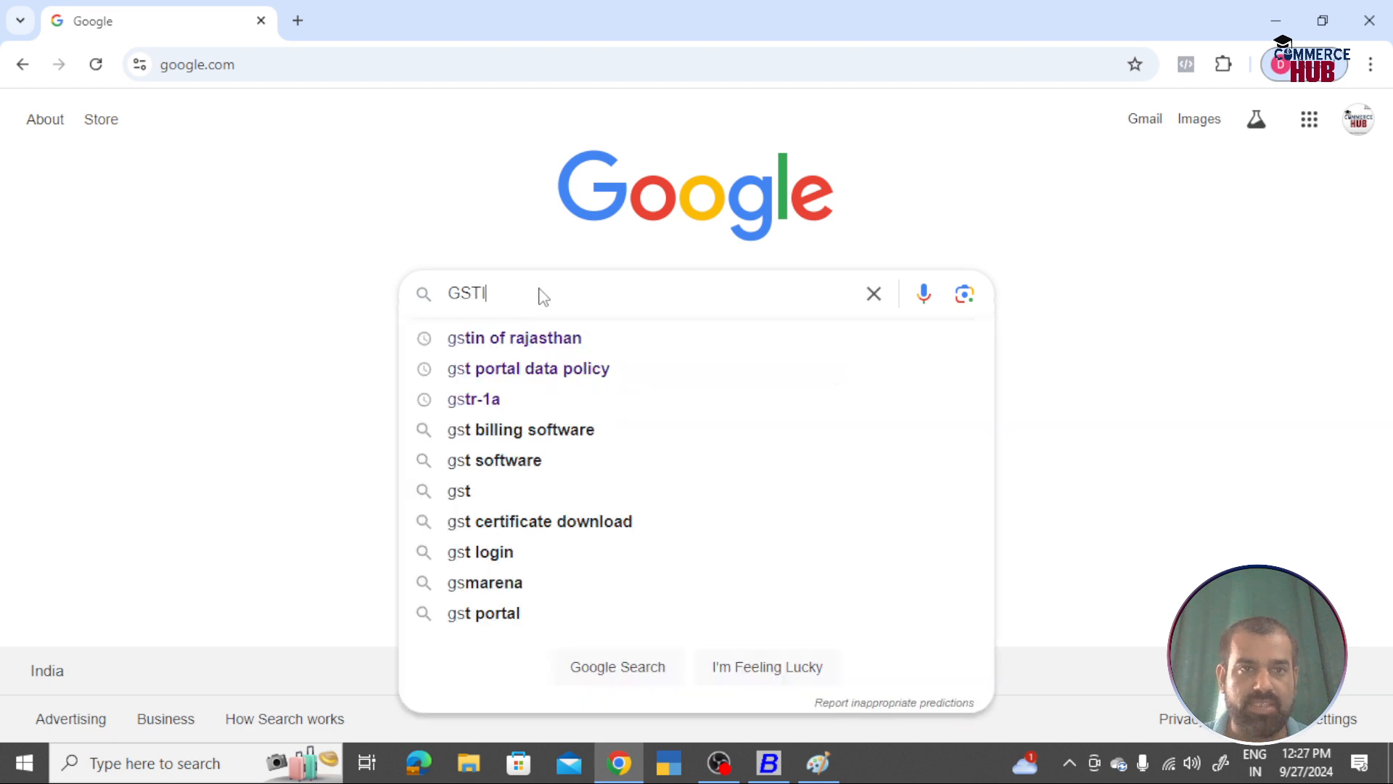
type("N of Rajasthan")
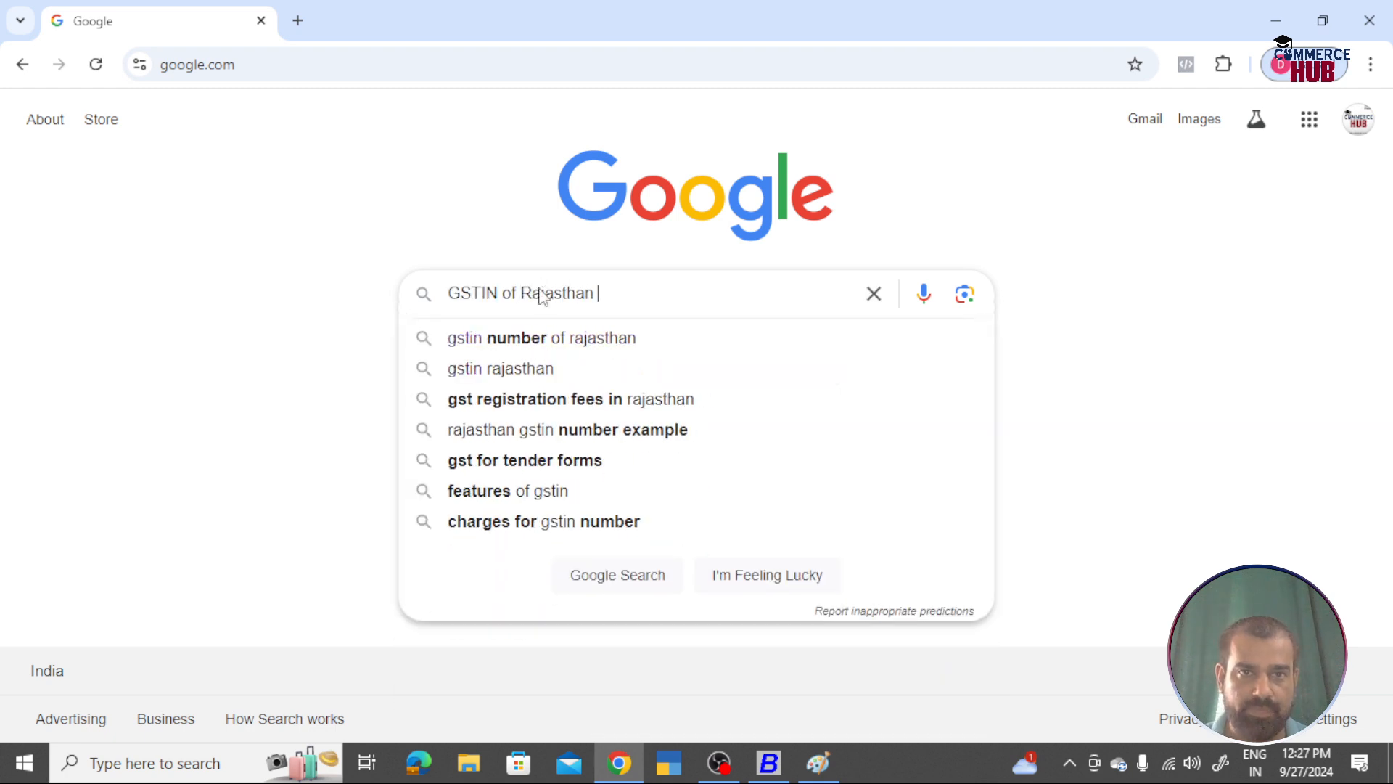
key("Return")
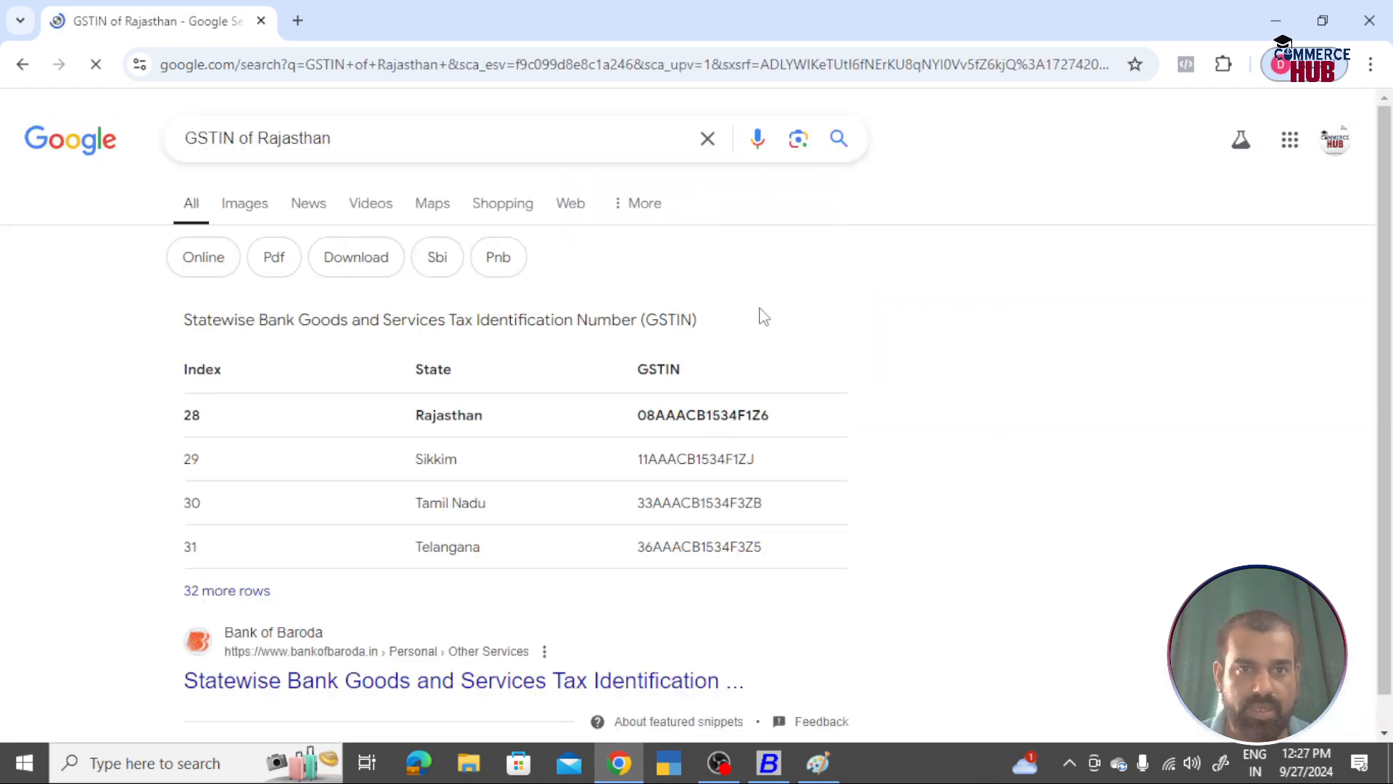
scroll(554, 476, "down", 15)
scroll(554, 476, "down", 10)
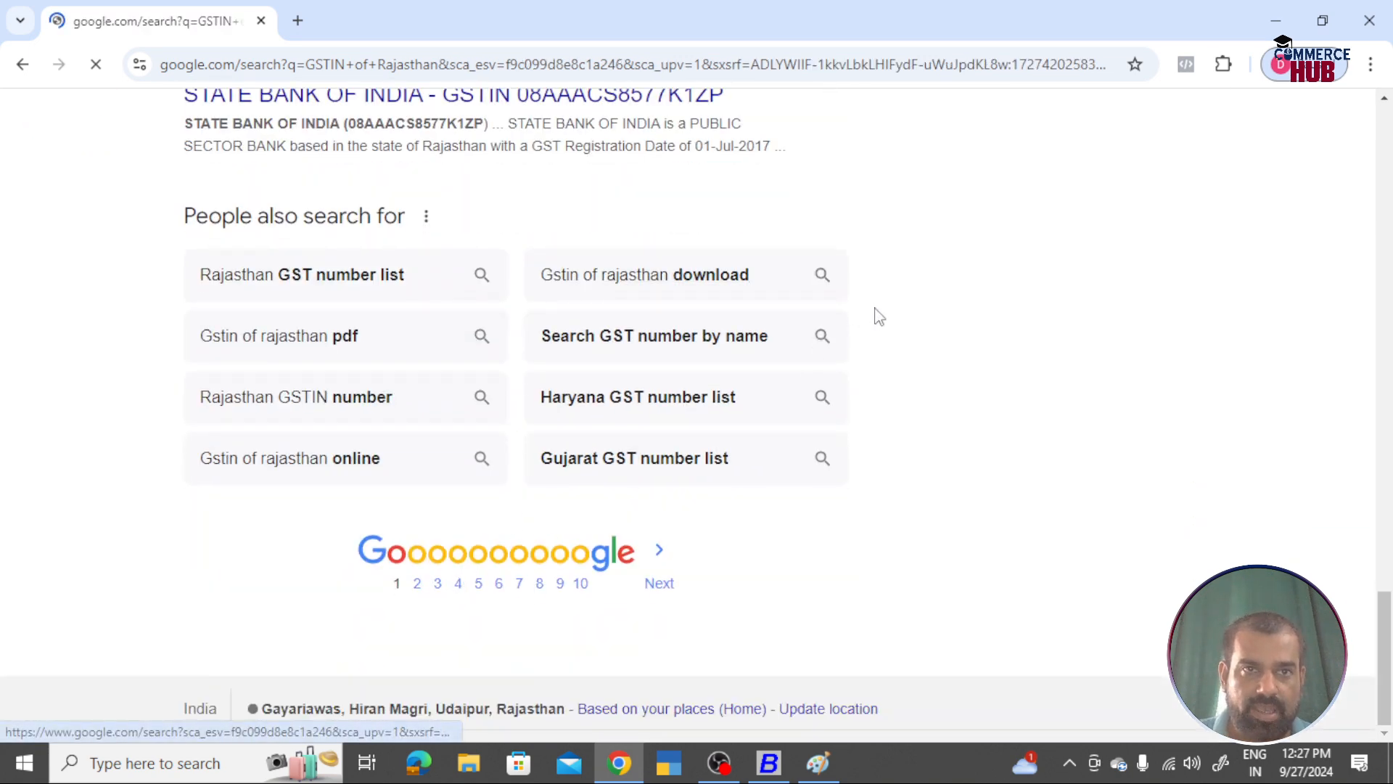
scroll(785, 358, "down", 5)
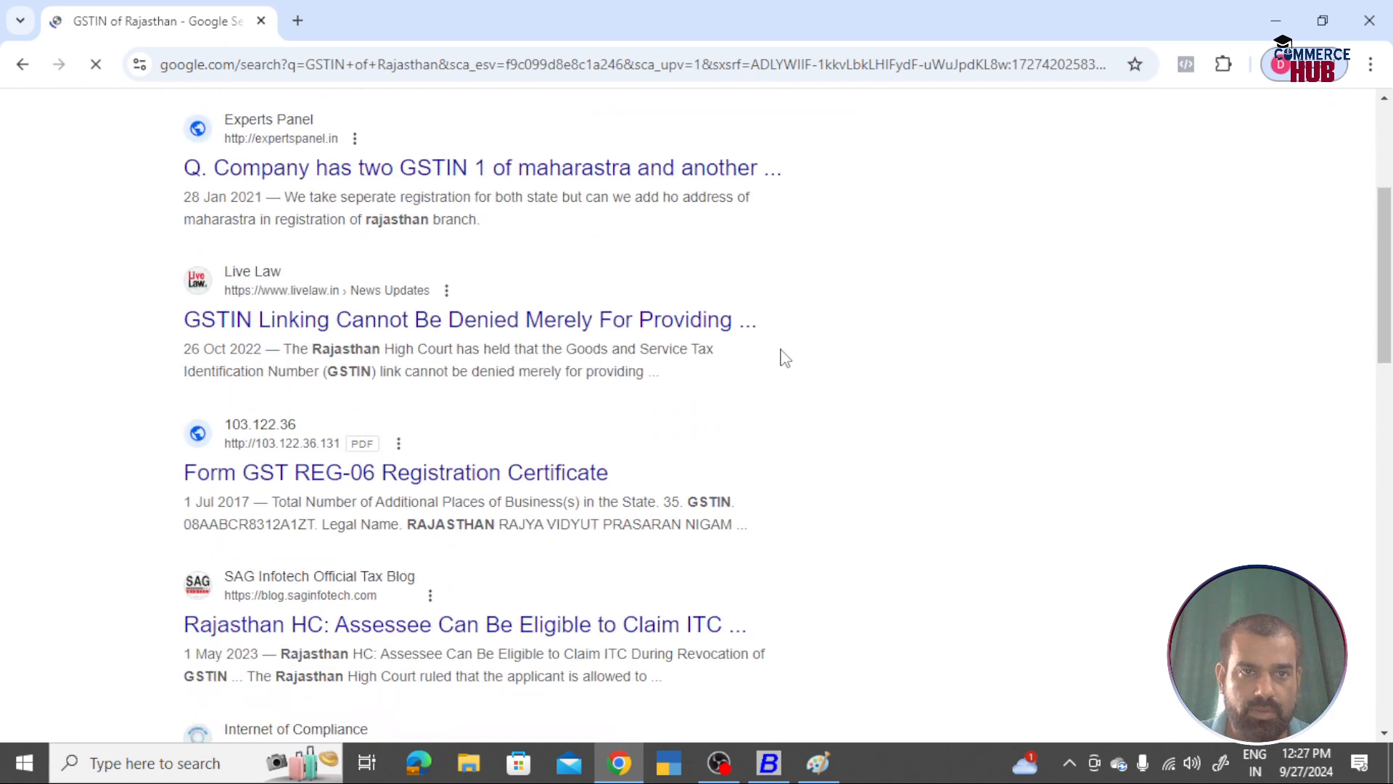
scroll(782, 359, "down", 1)
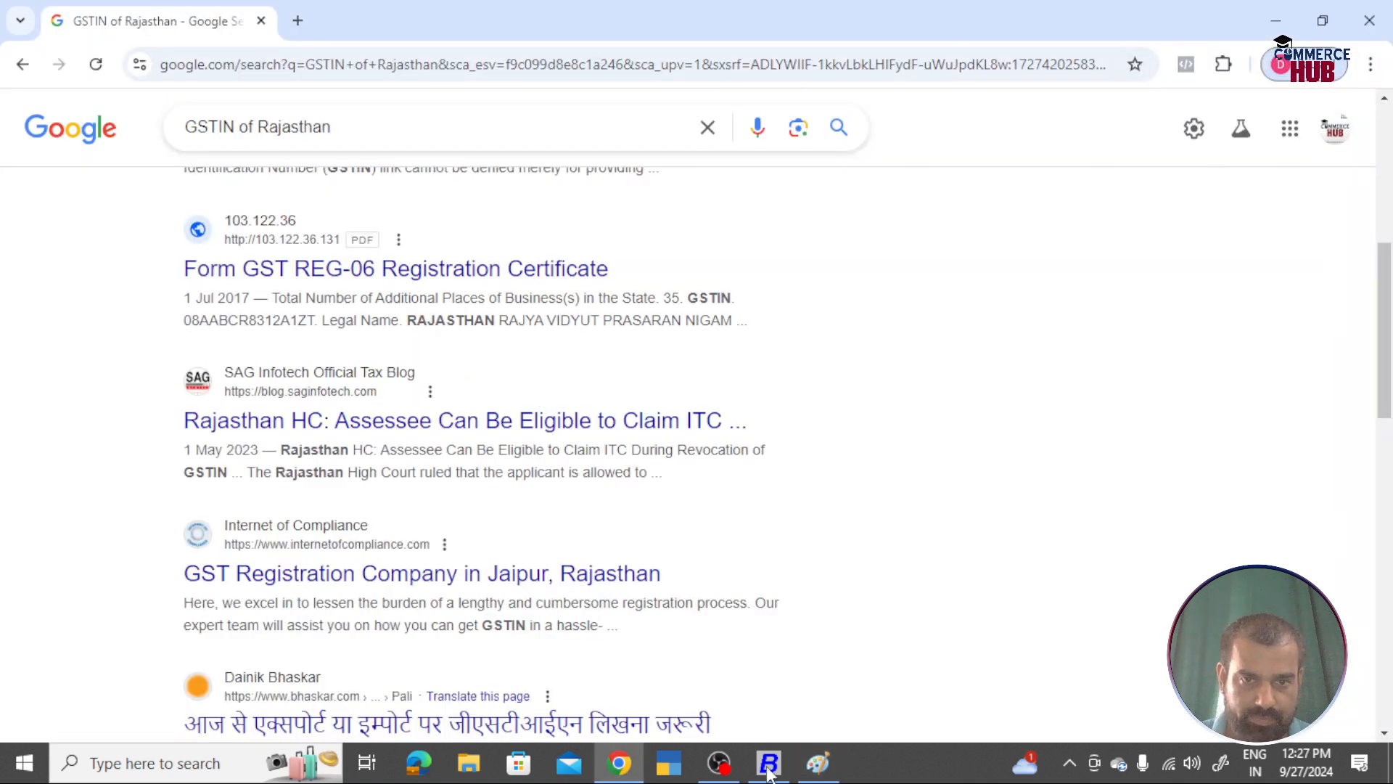
Step: Enter the Rajasthan GSTIN read from the search results and keep dealer type Regular
left_click(769, 763)
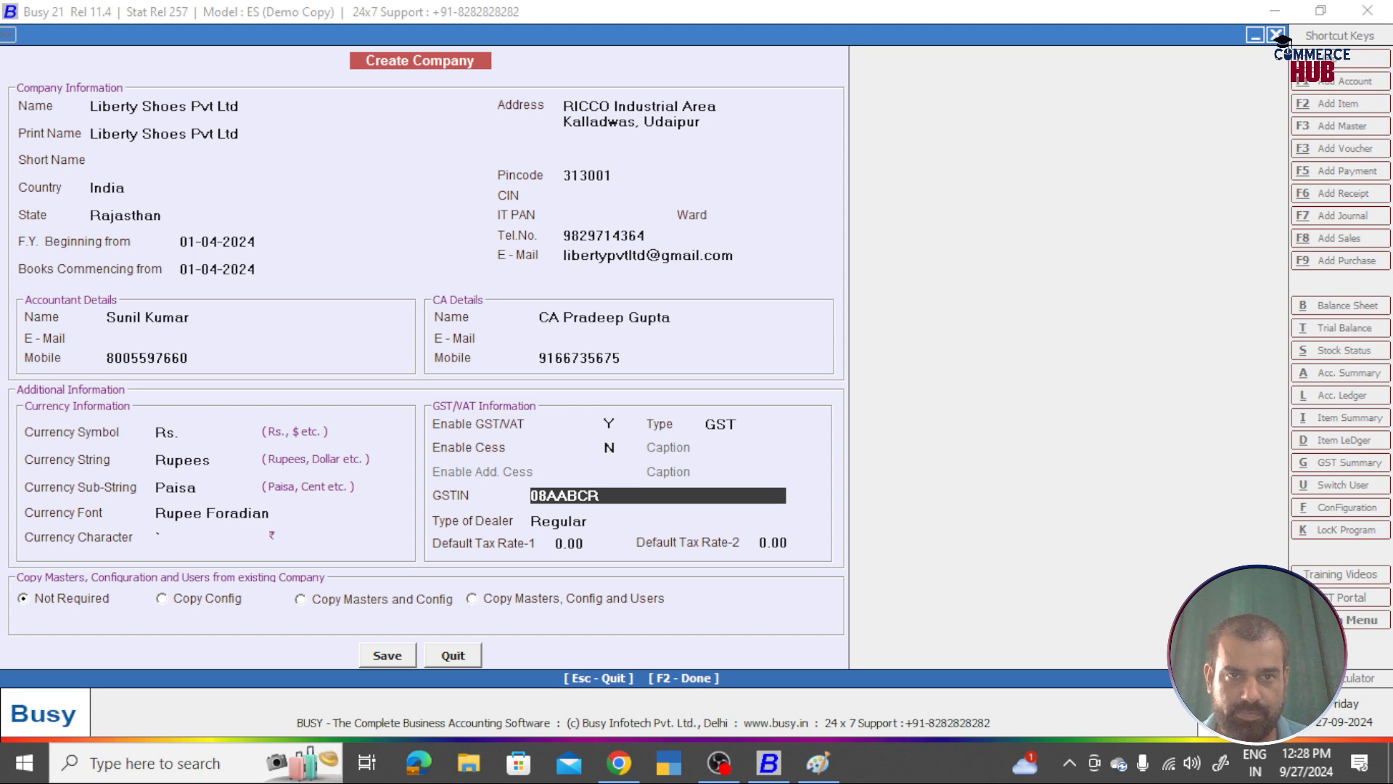
key("alt+Tab")
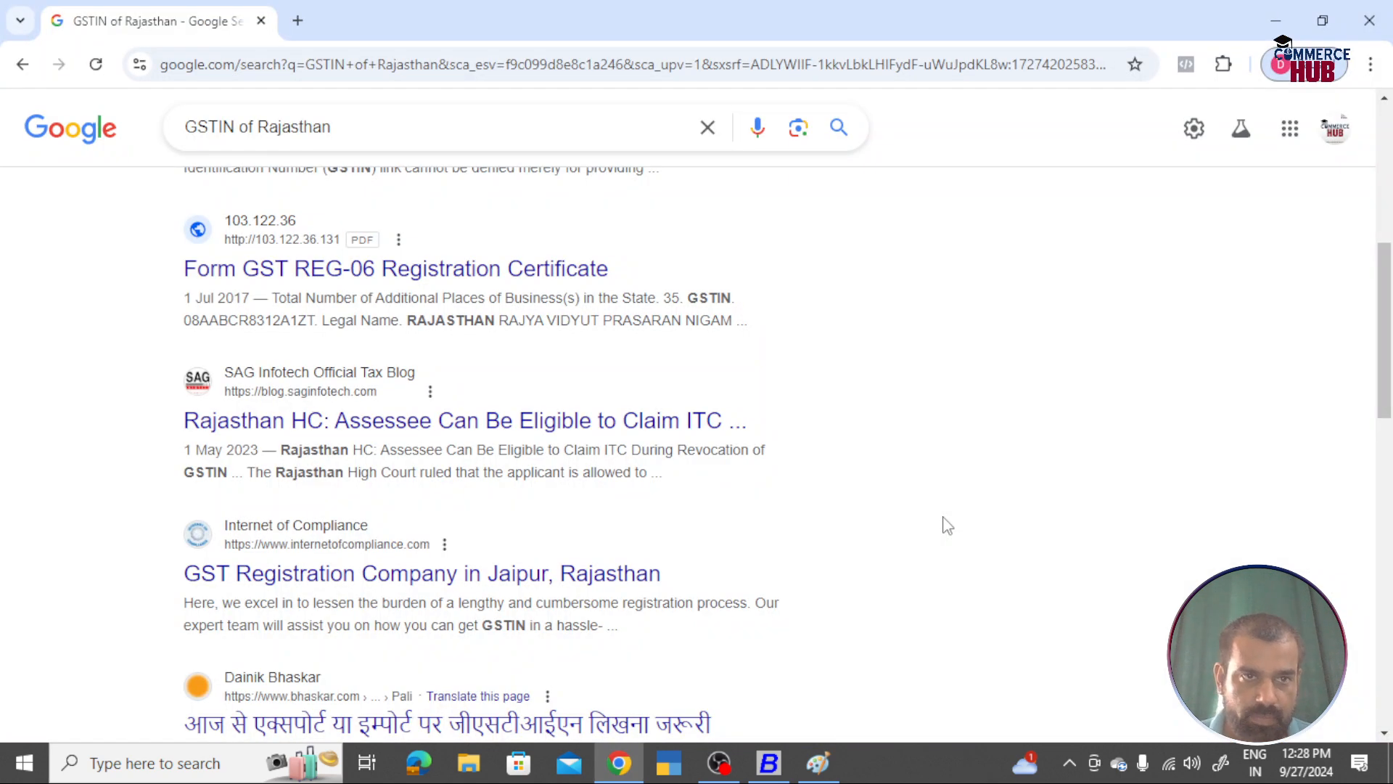
key("alt+Tab")
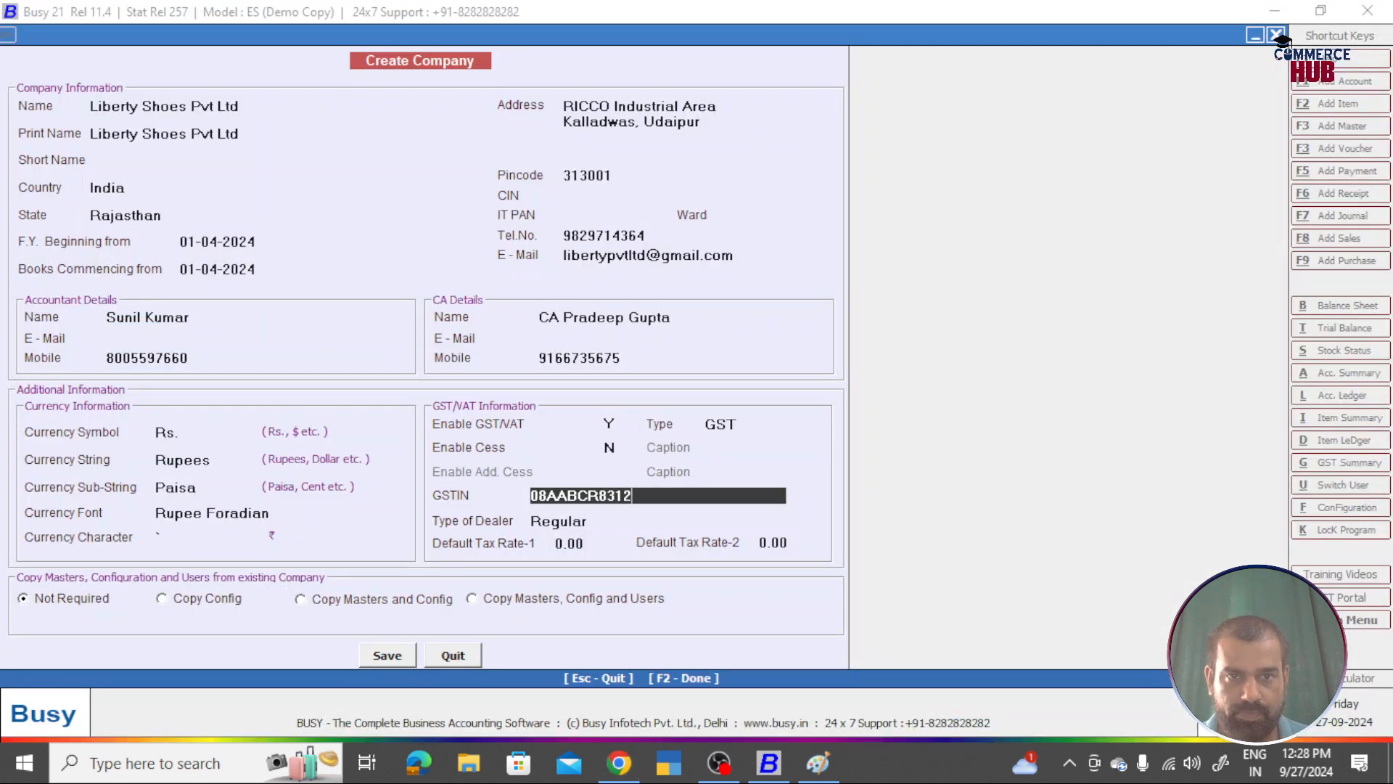
key("alt+Tab")
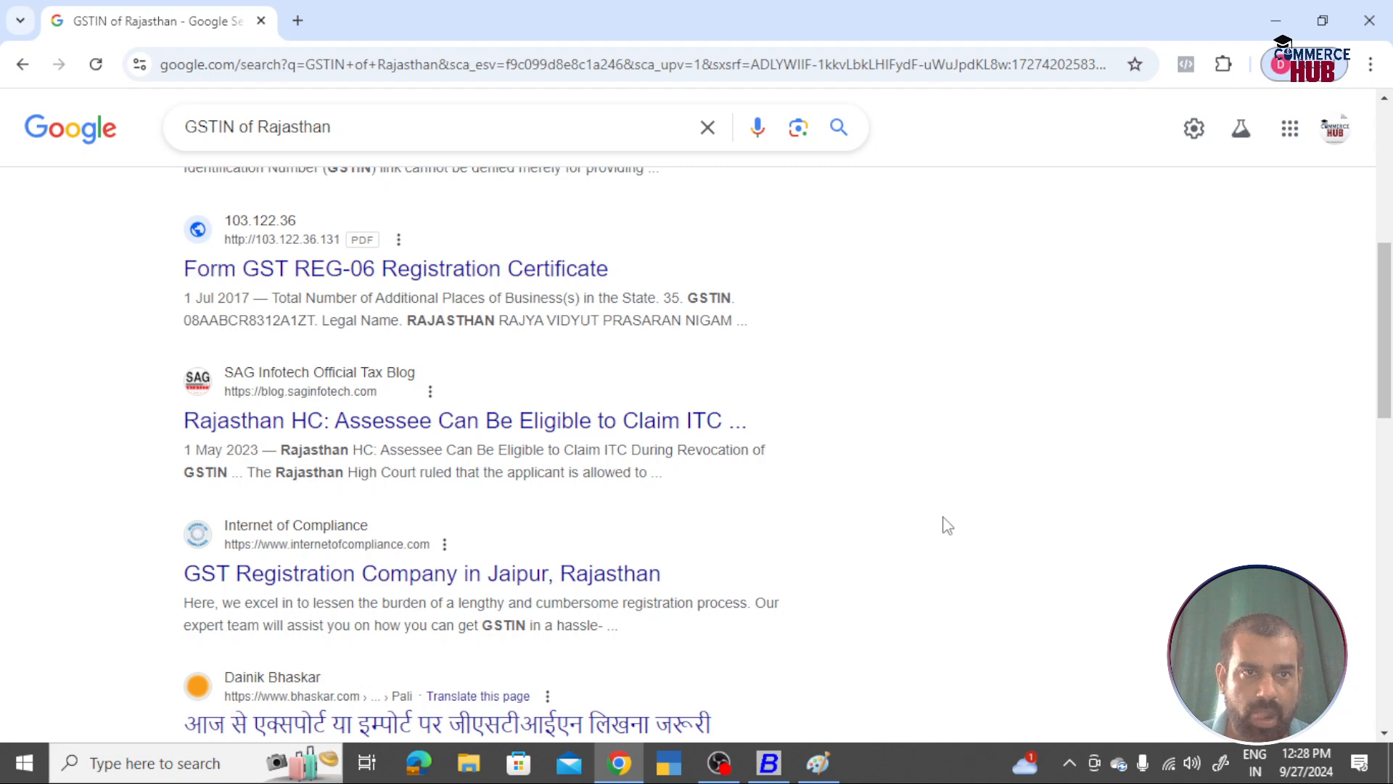
key("alt+Tab")
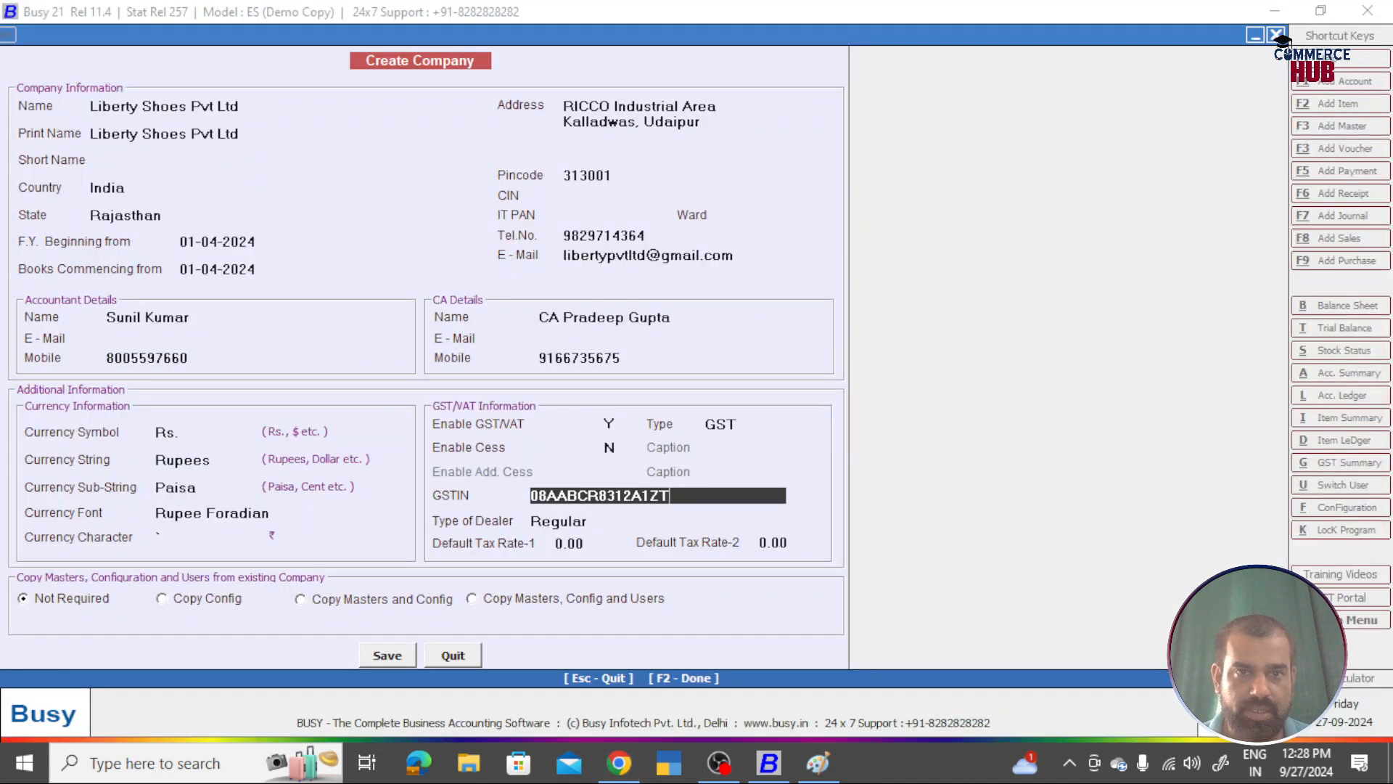
key("Return")
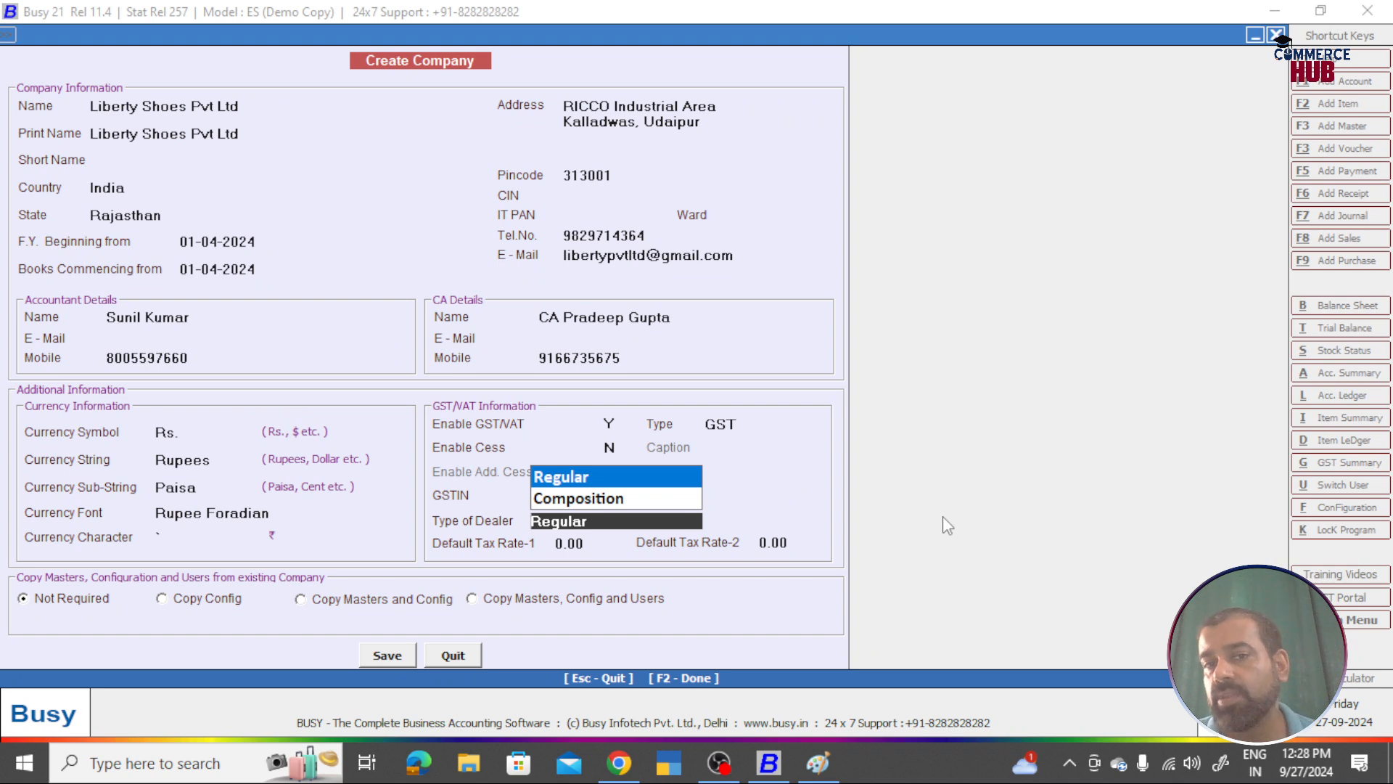
key("Return")
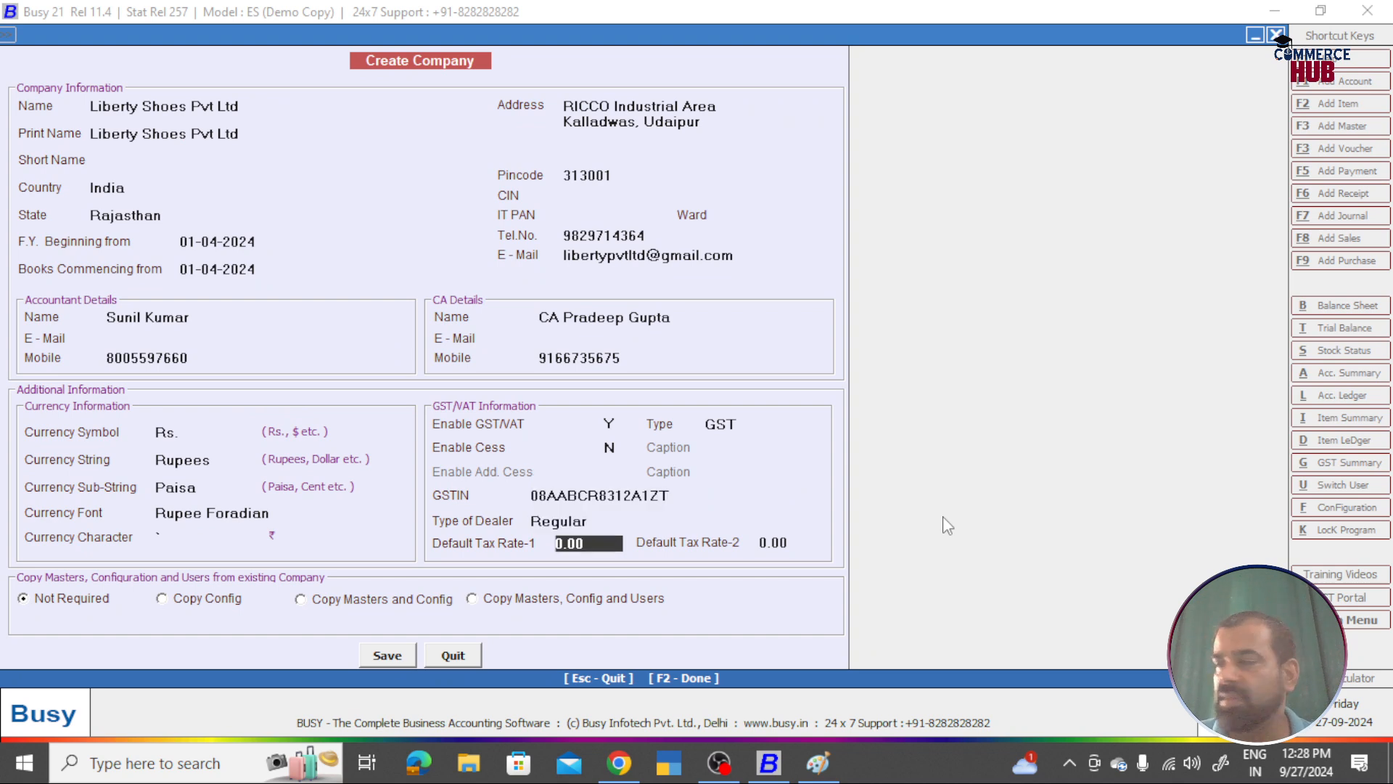
Step: Replace the Google query with 'footwear gst rate' and run the search
key("alt+Tab")
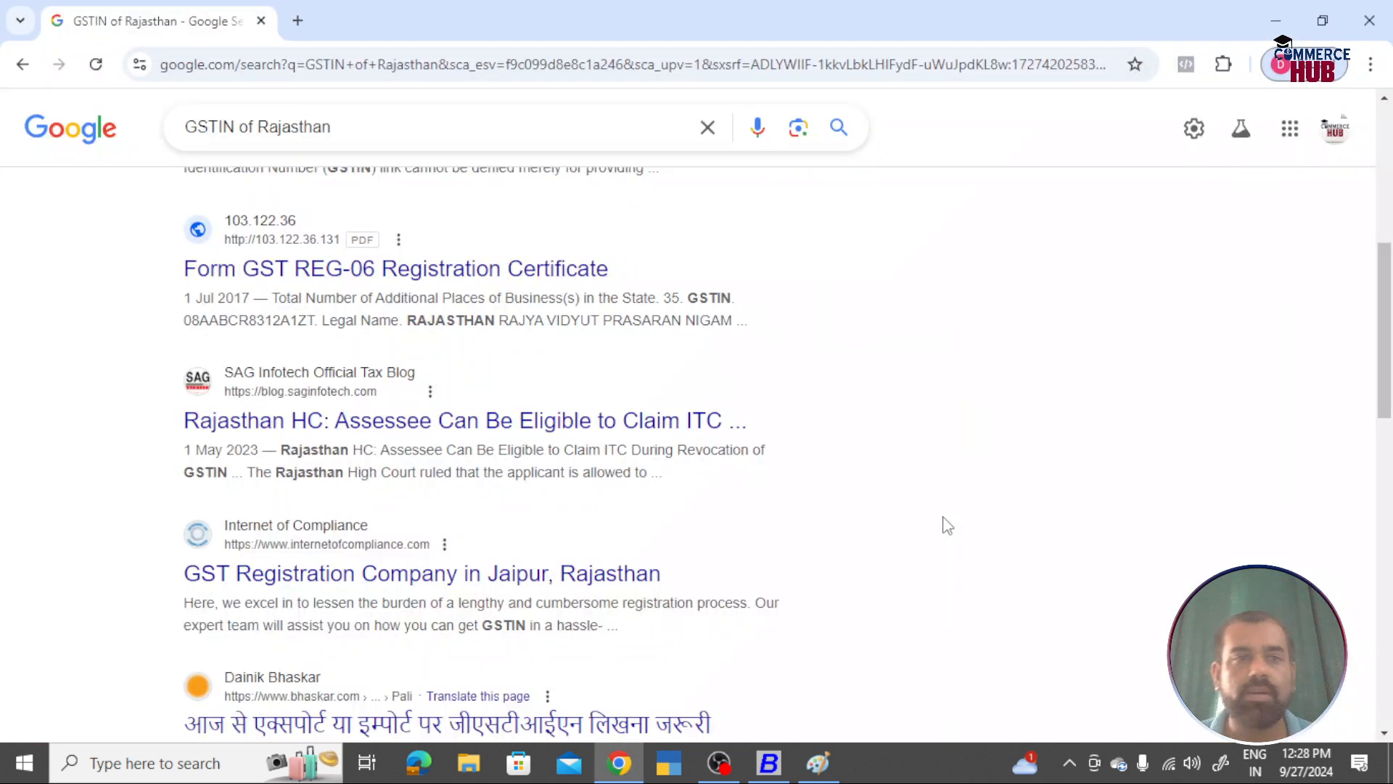
left_click_drag(331, 127, 130, 125)
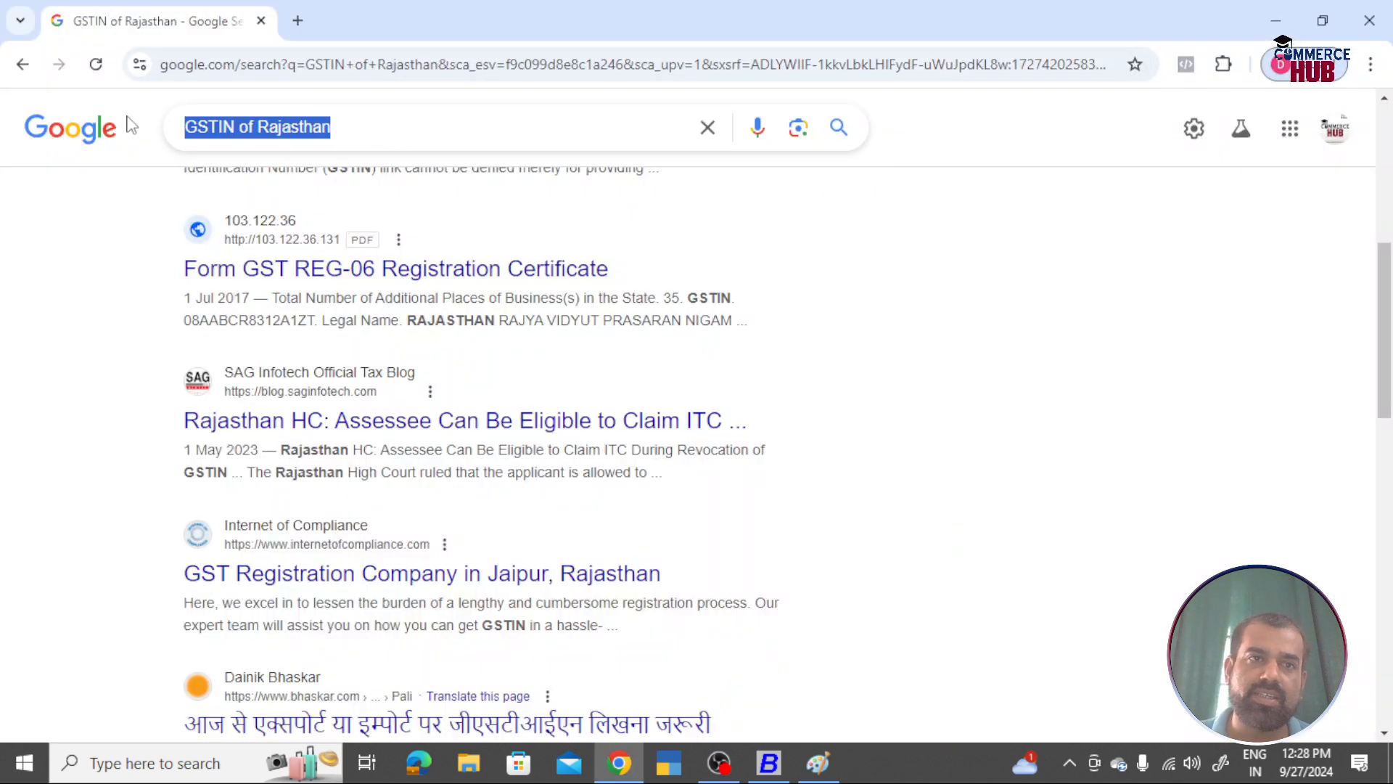
type("foote")
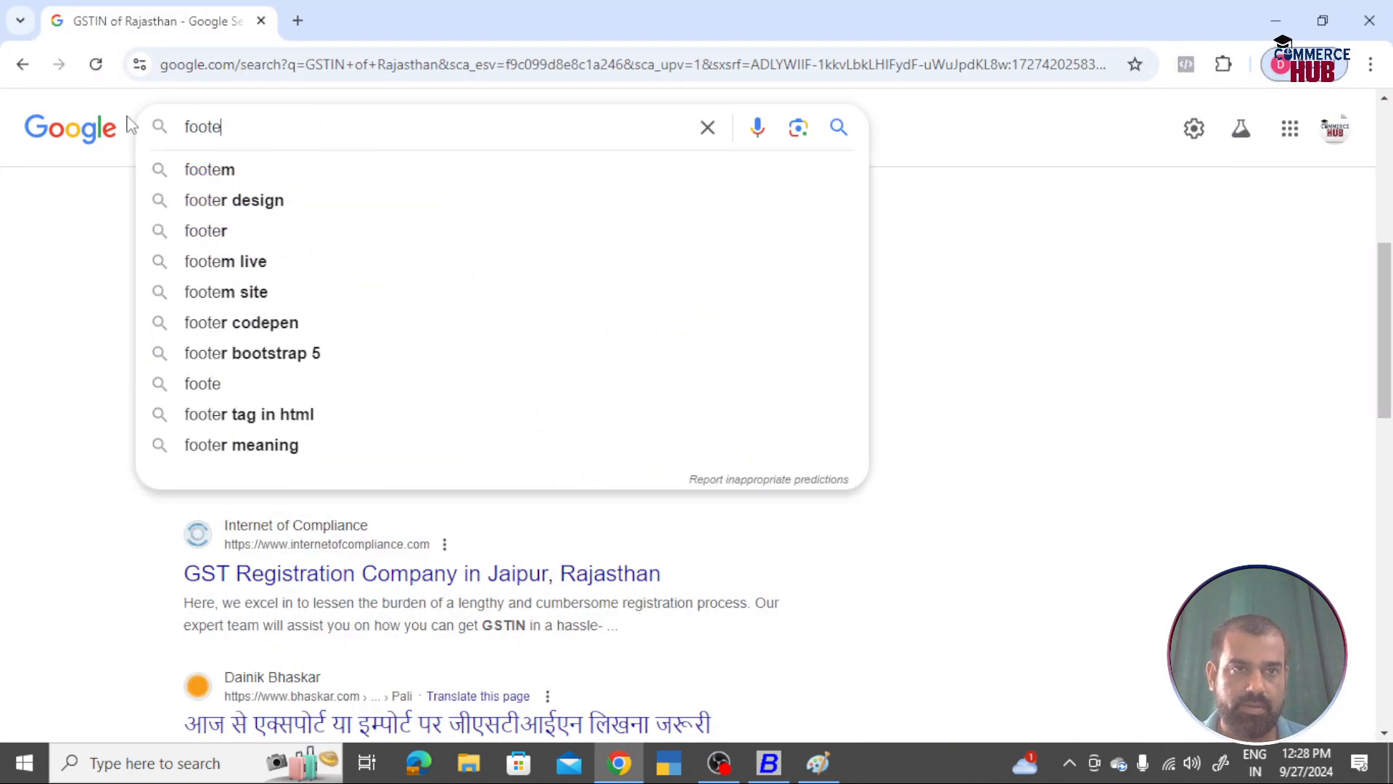
key("BackSpace")
type("waer")
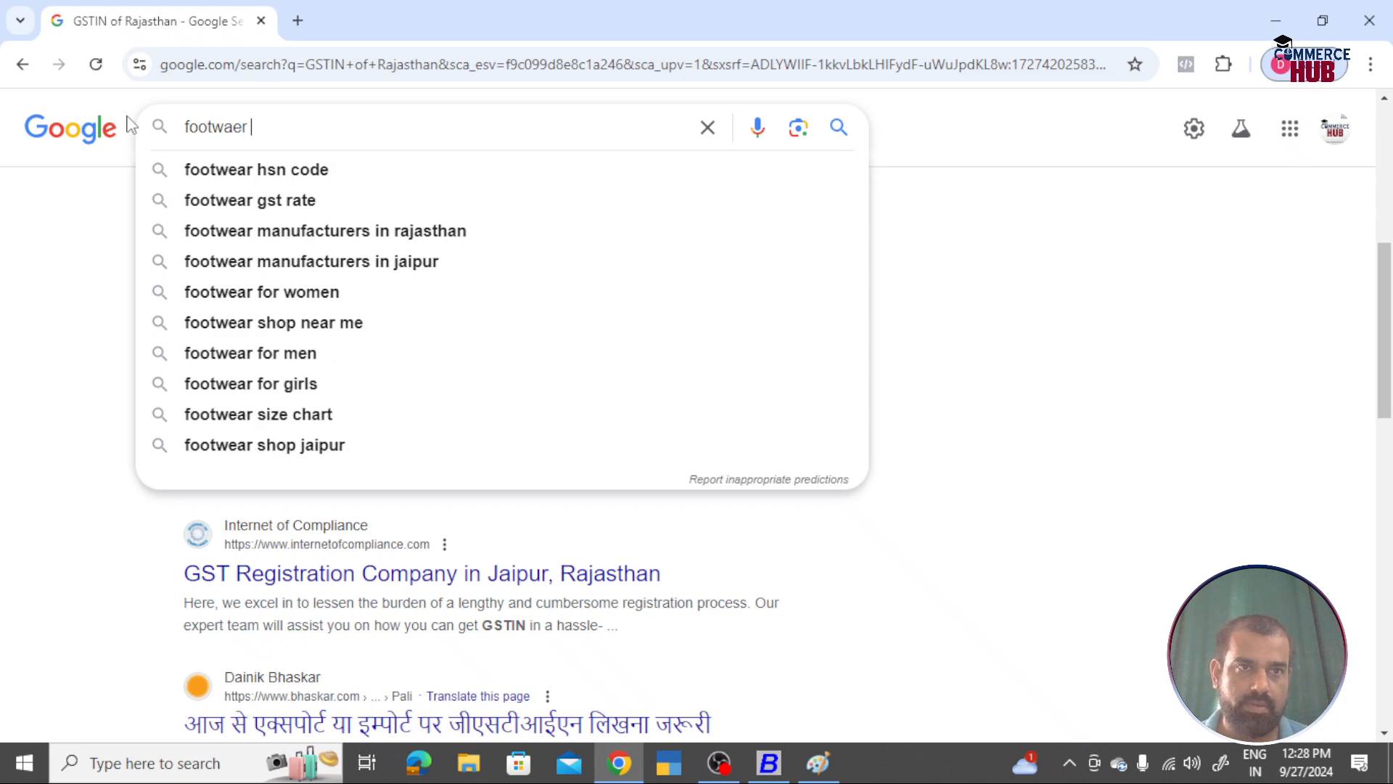
key("BackSpace")
key("BackSpace")
key("BackSpace")
key("BackSpace")
type("ear")
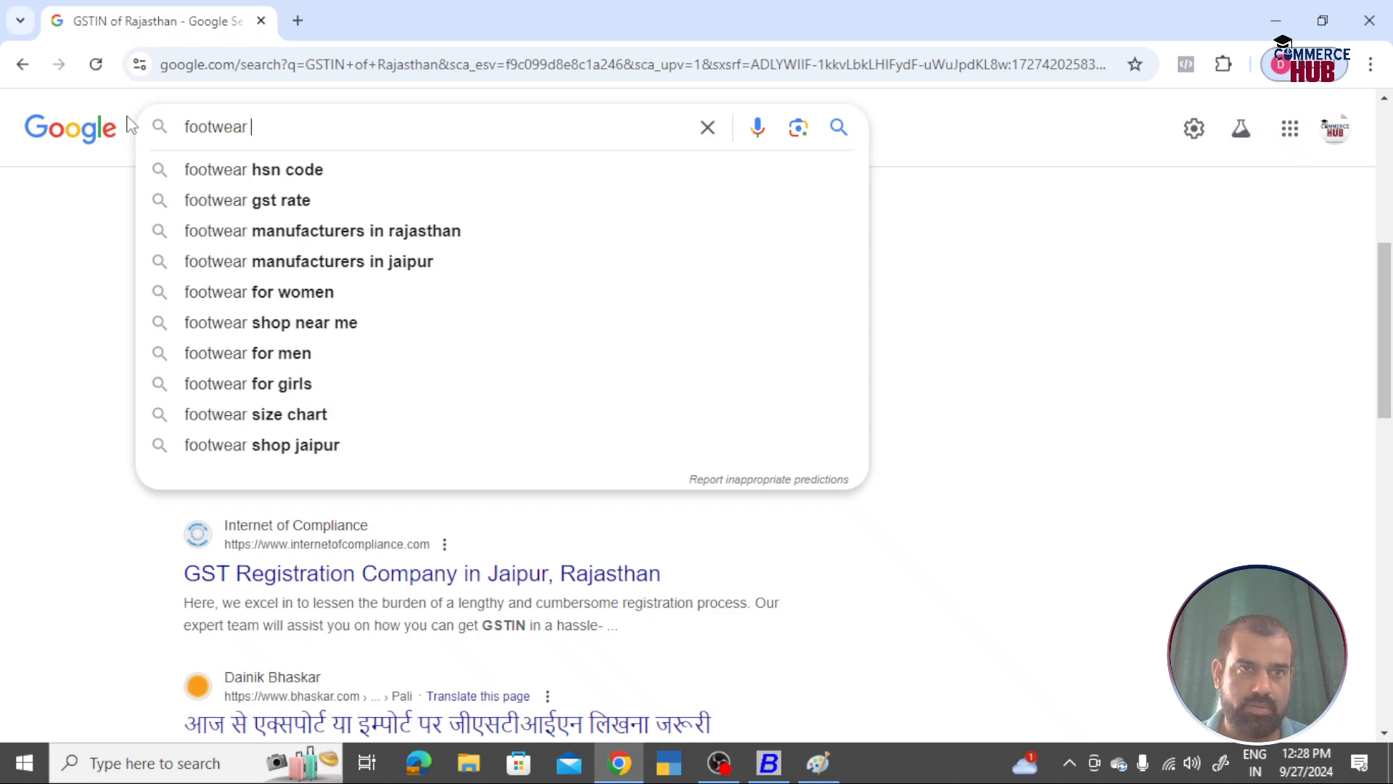
key("Down")
key("Down")
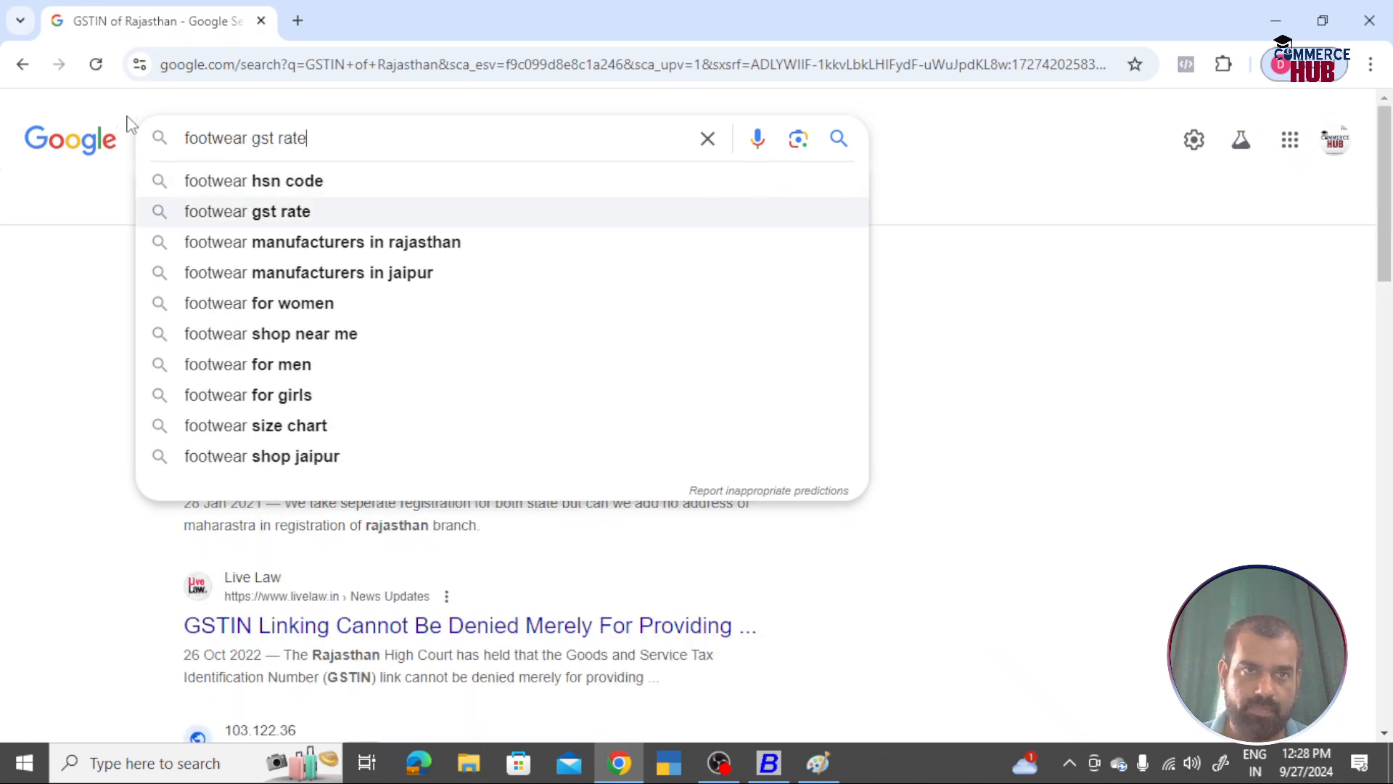
key("Return")
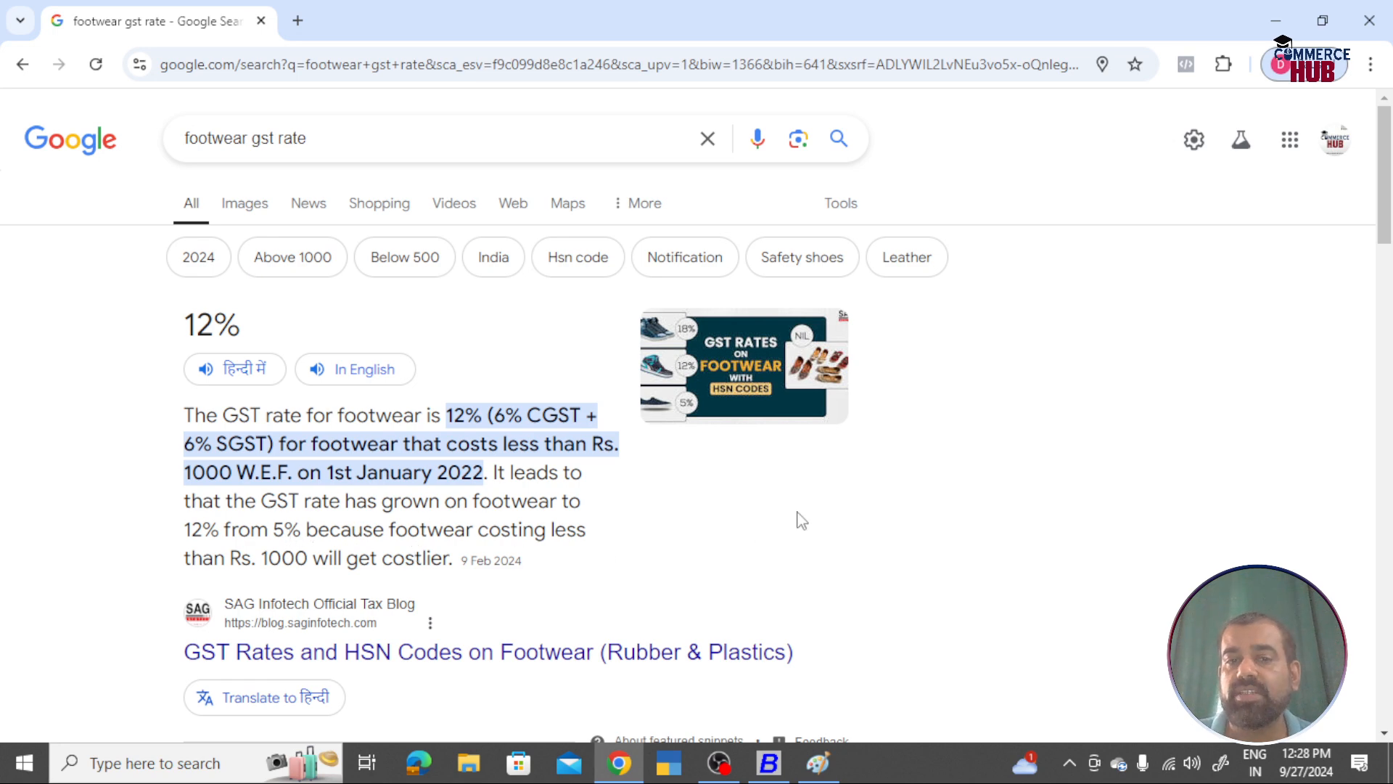
Step: Scroll the results to confirm 12% GST on footwear below Rs 1000
scroll(834, 507, "down", 3)
scroll(840, 507, "down", 6)
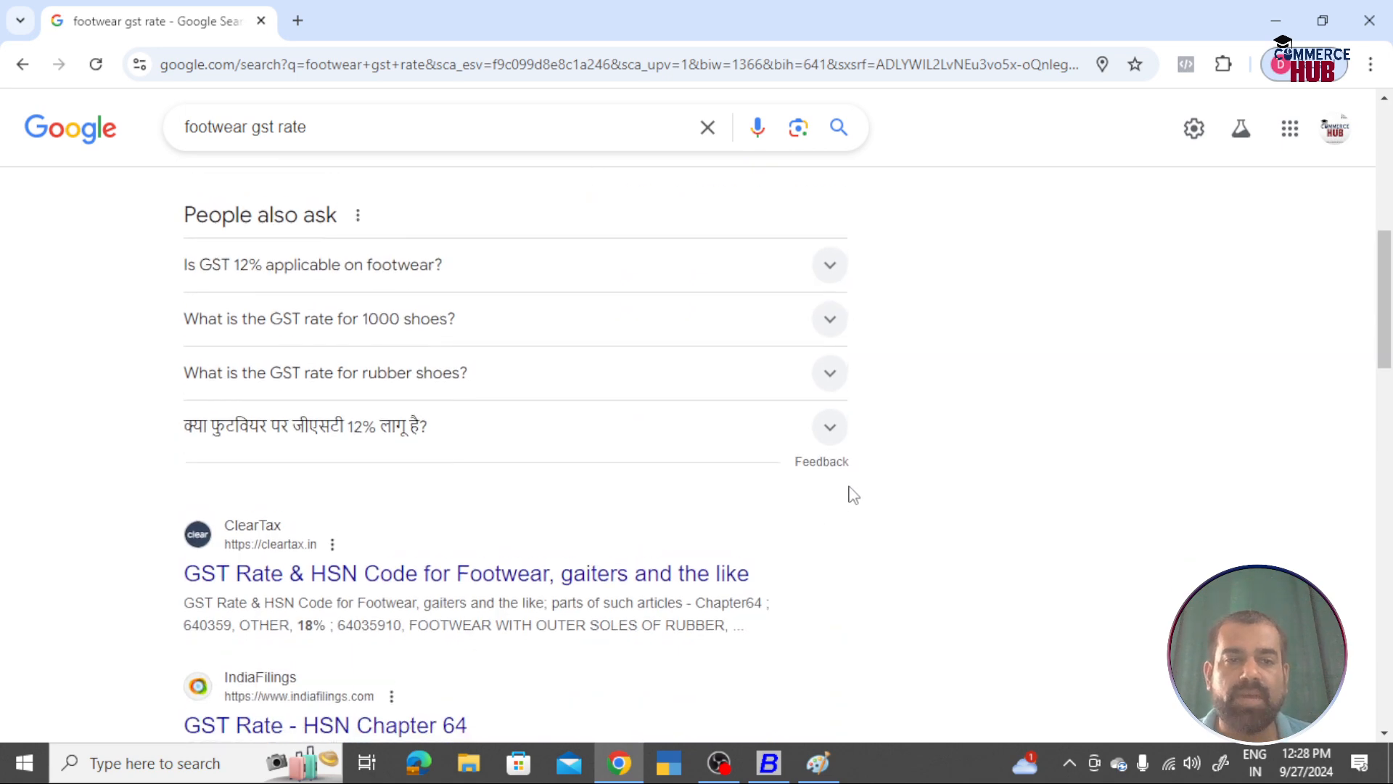
scroll(847, 496, "up", 9)
scroll(774, 522, "down", 6)
scroll(774, 522, "down", 4)
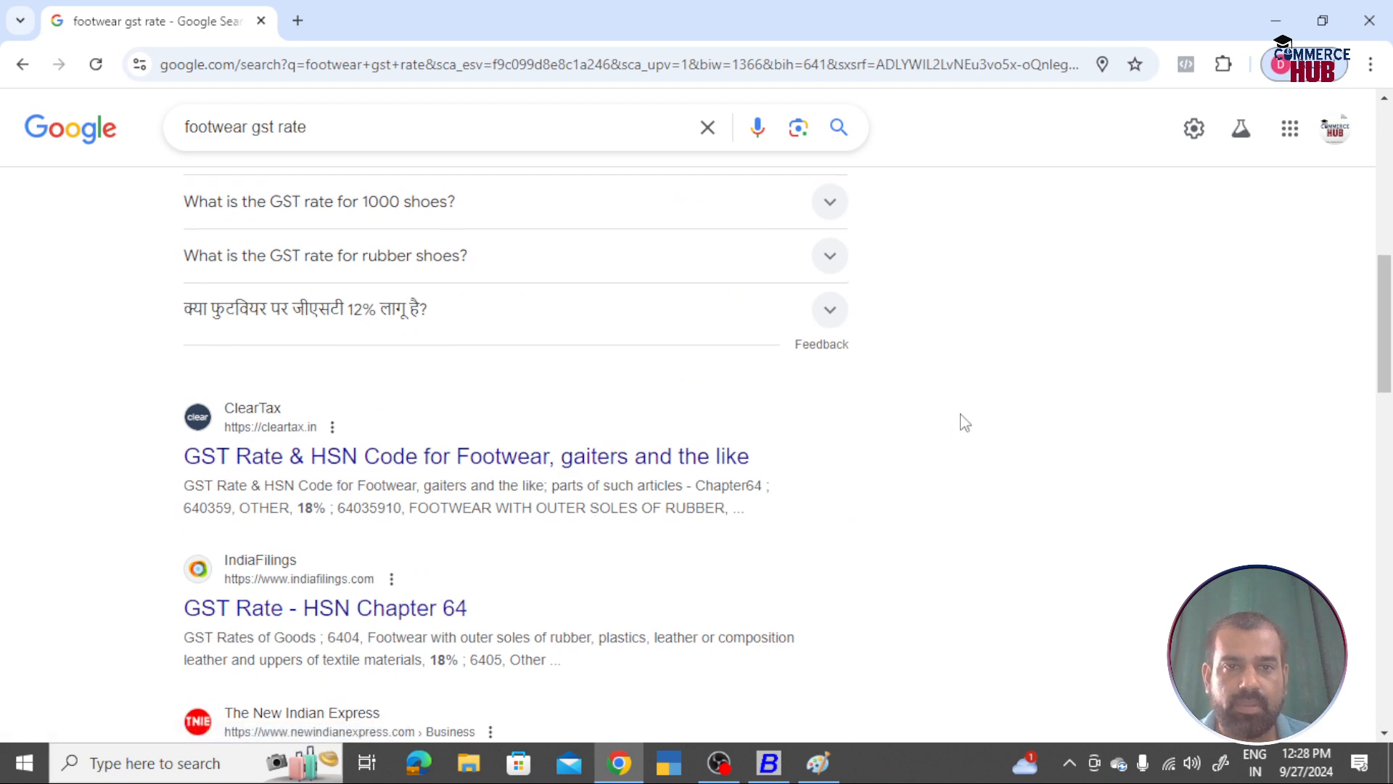
scroll(964, 423, "up", 4)
scroll(964, 423, "up", 2)
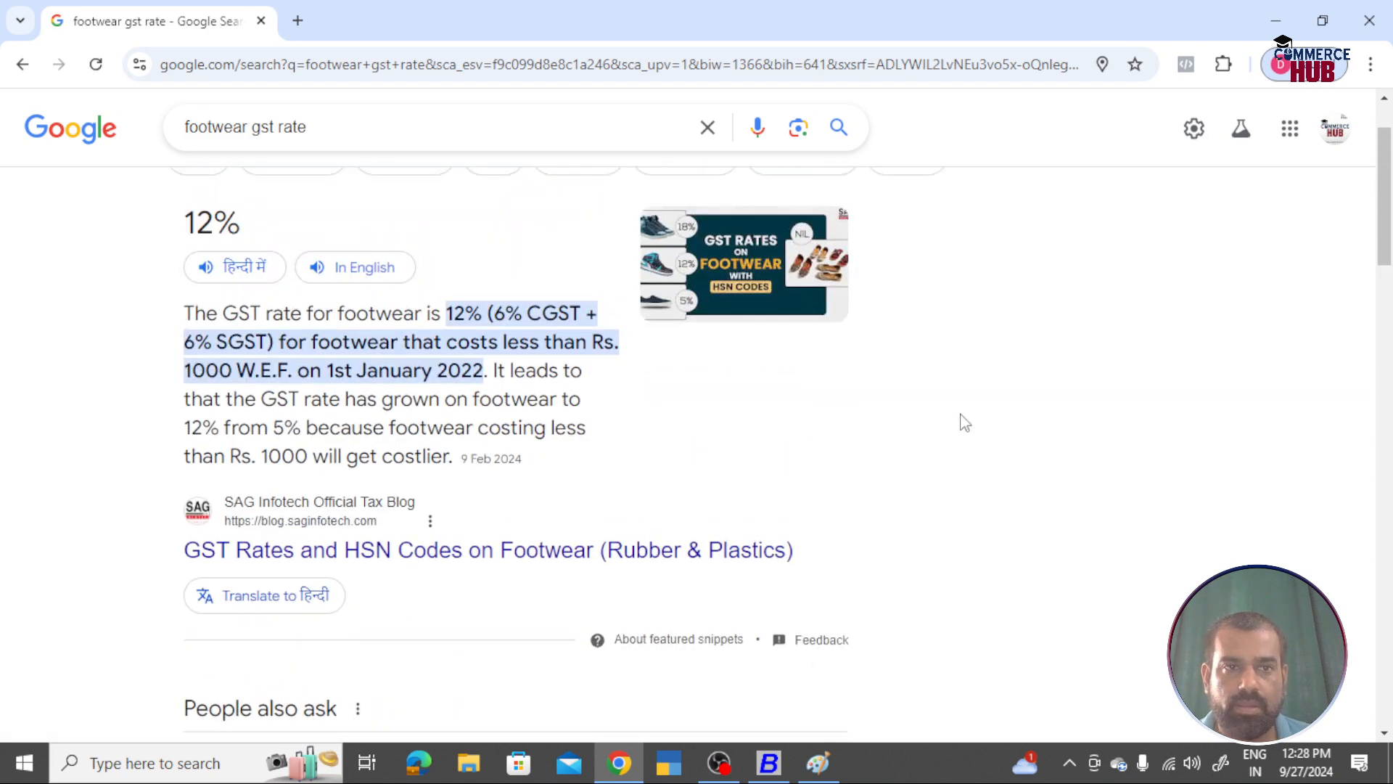
scroll(615, 617, "down", 12)
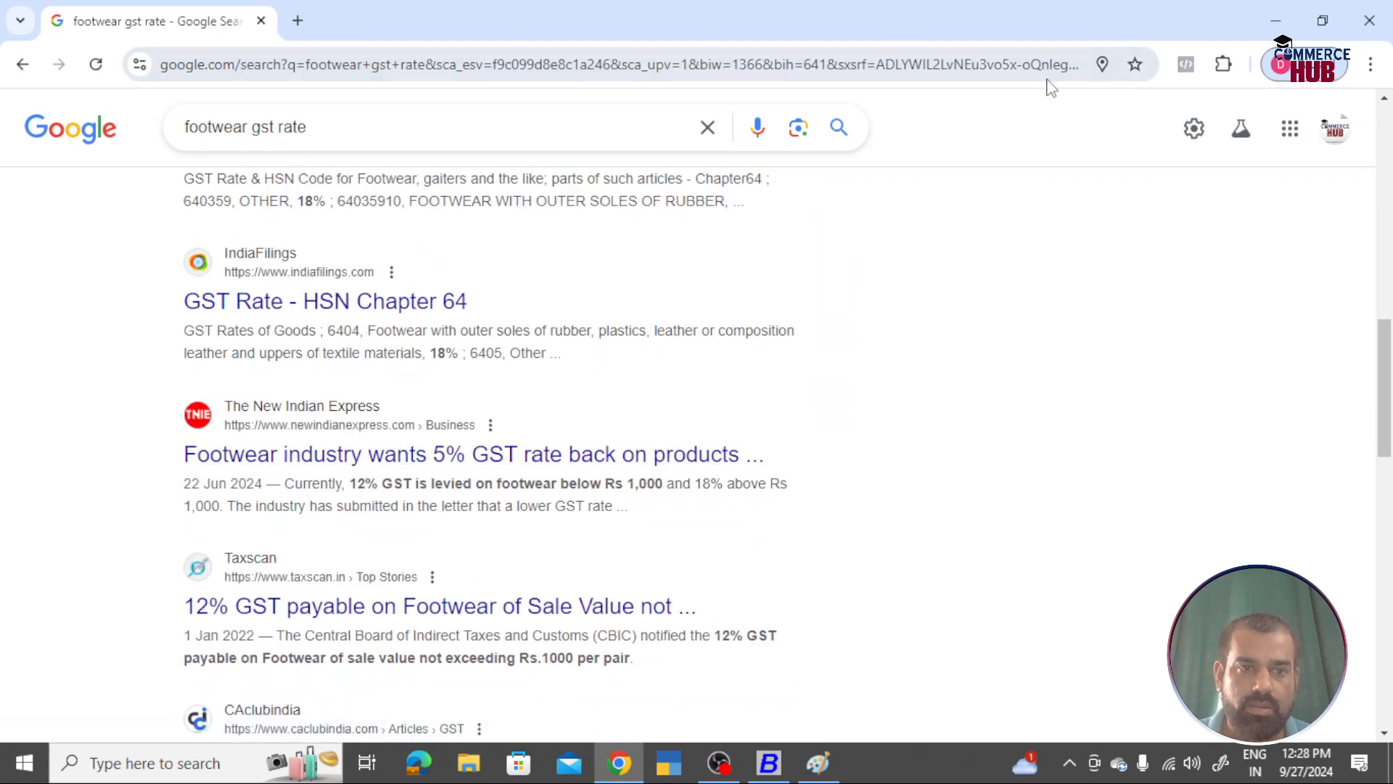
key("alt+Tab")
Step: Enter 12 as Default Tax Rate-1 and 5 as Default Tax Rate-2
type("12")
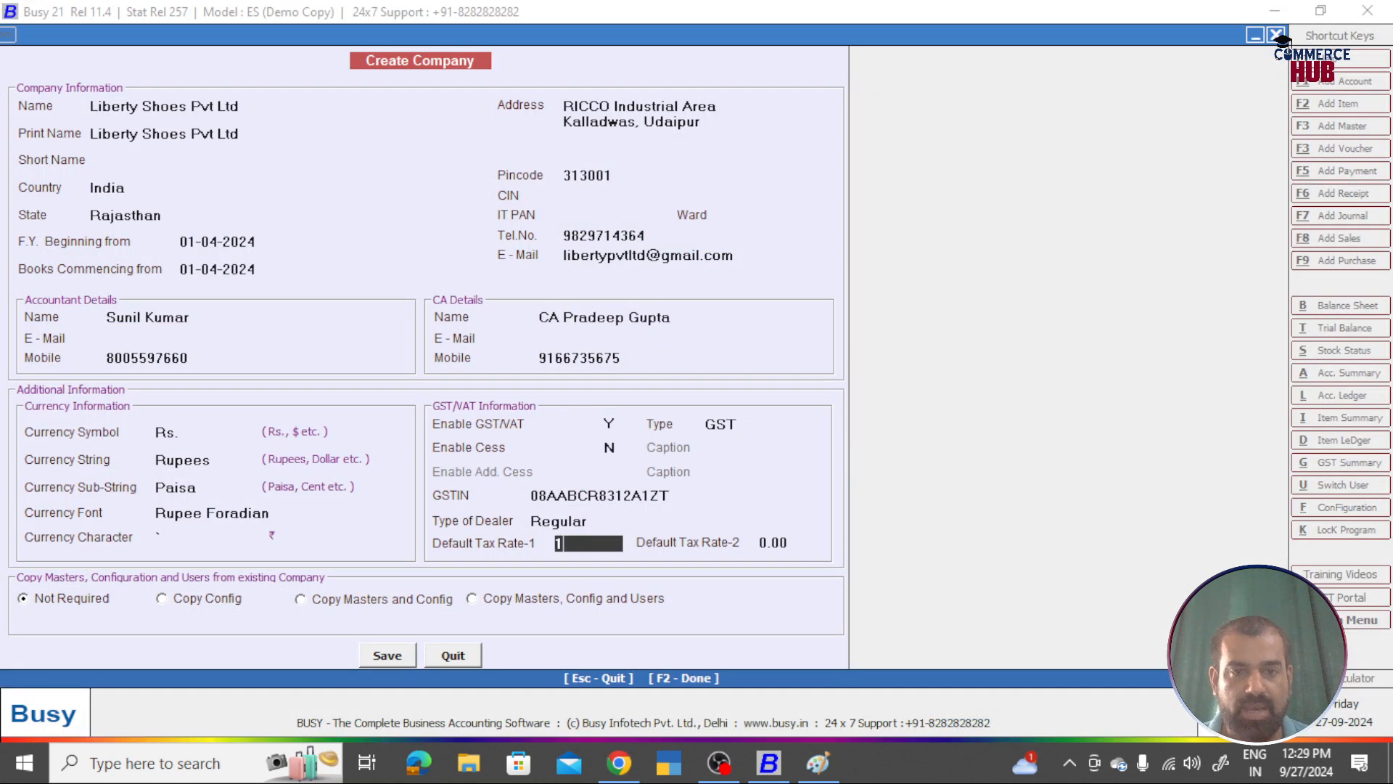
key("Return")
type("5")
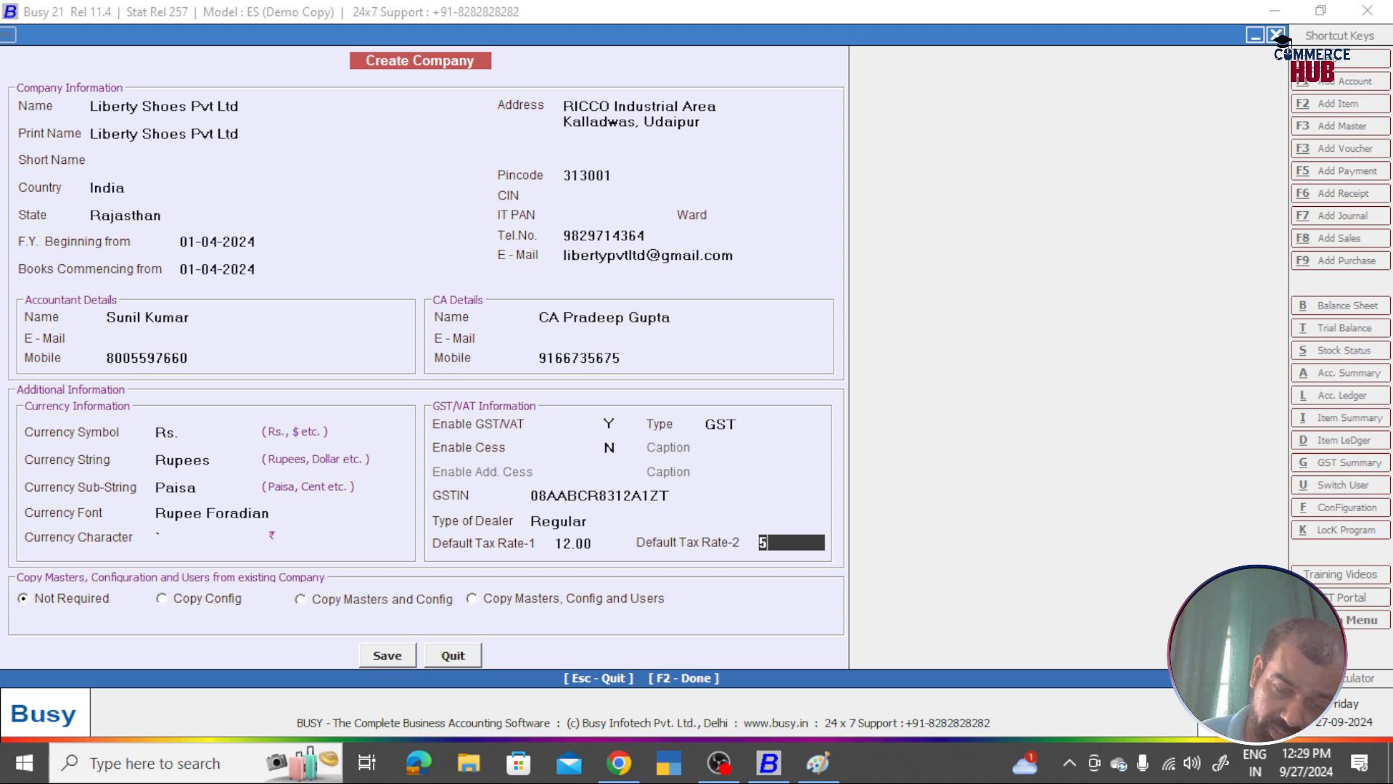
key("Return")
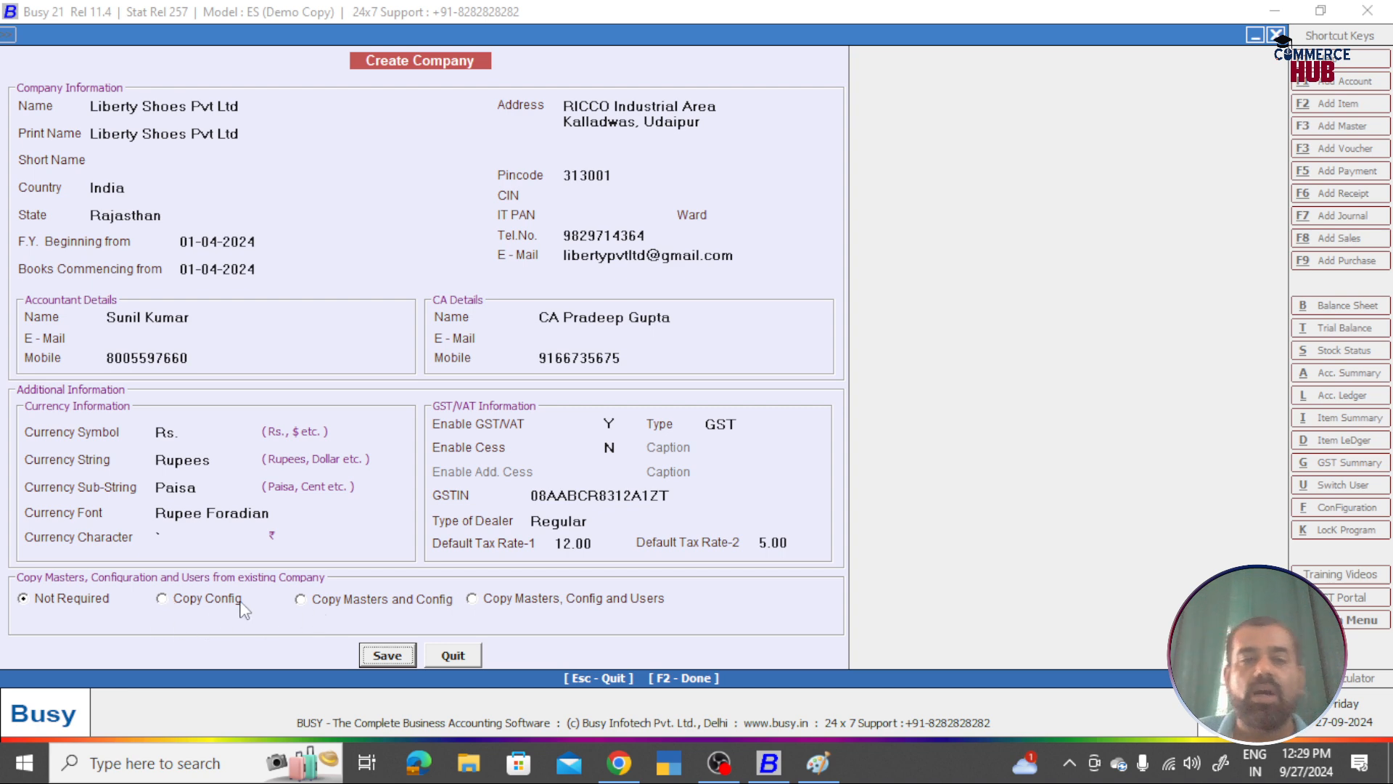
Step: Leave copying masters from an existing company as Not Required, declining the first save prompt
left_click(311, 605)
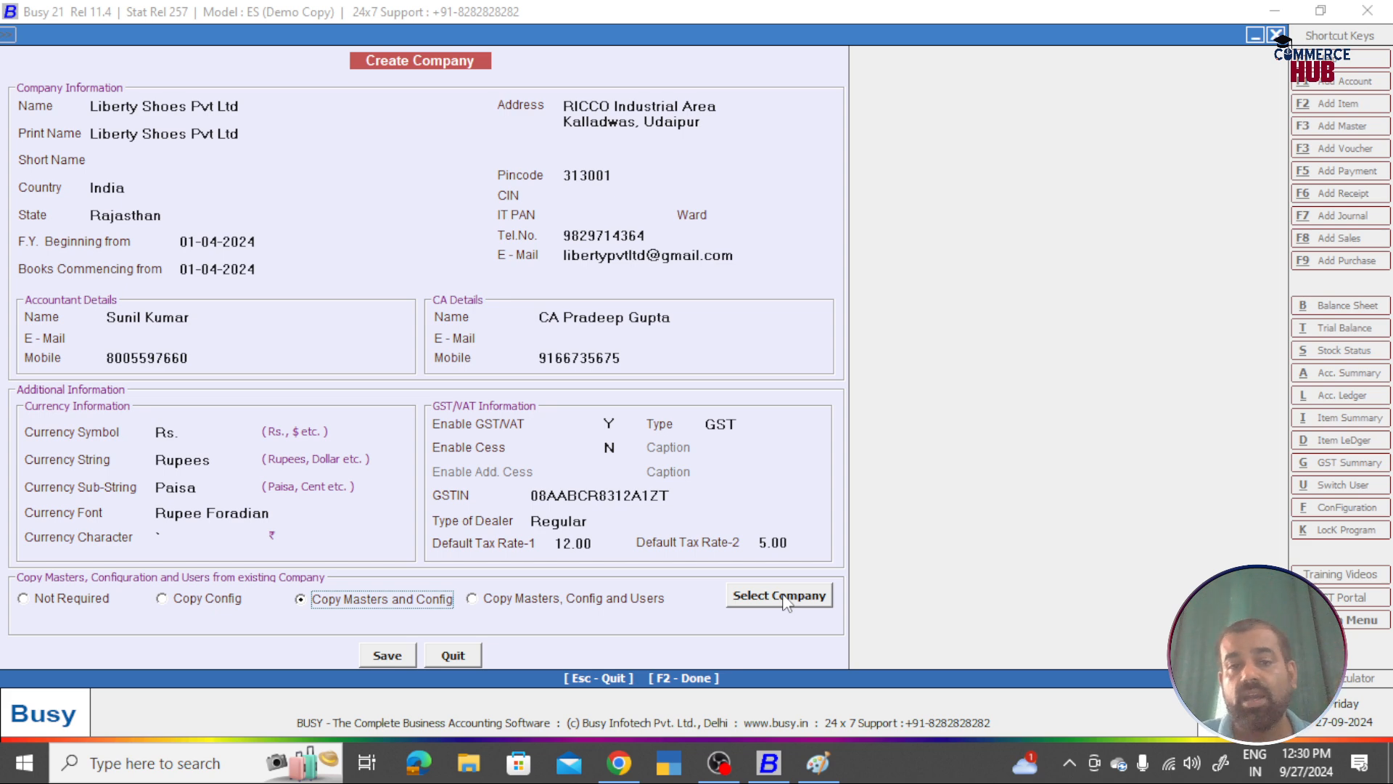
left_click(544, 598)
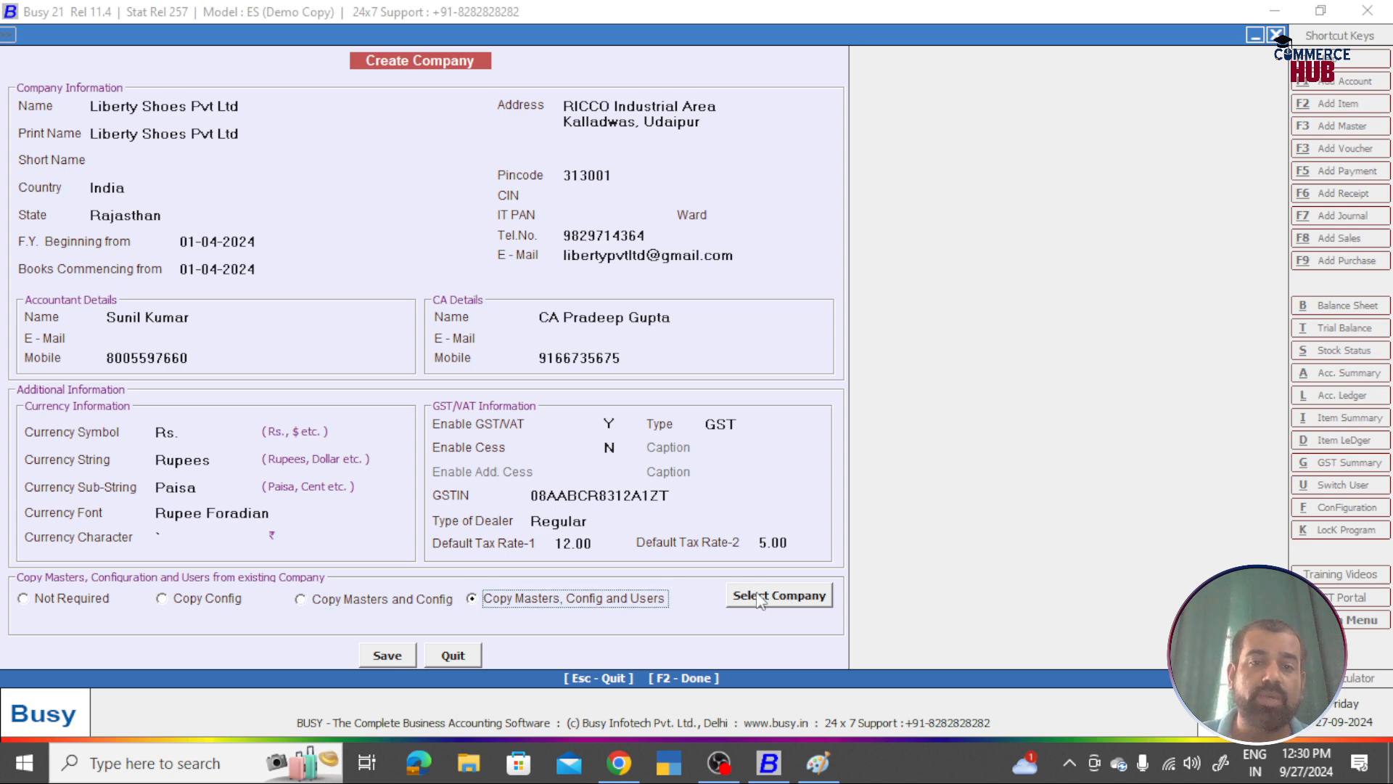
left_click(36, 598)
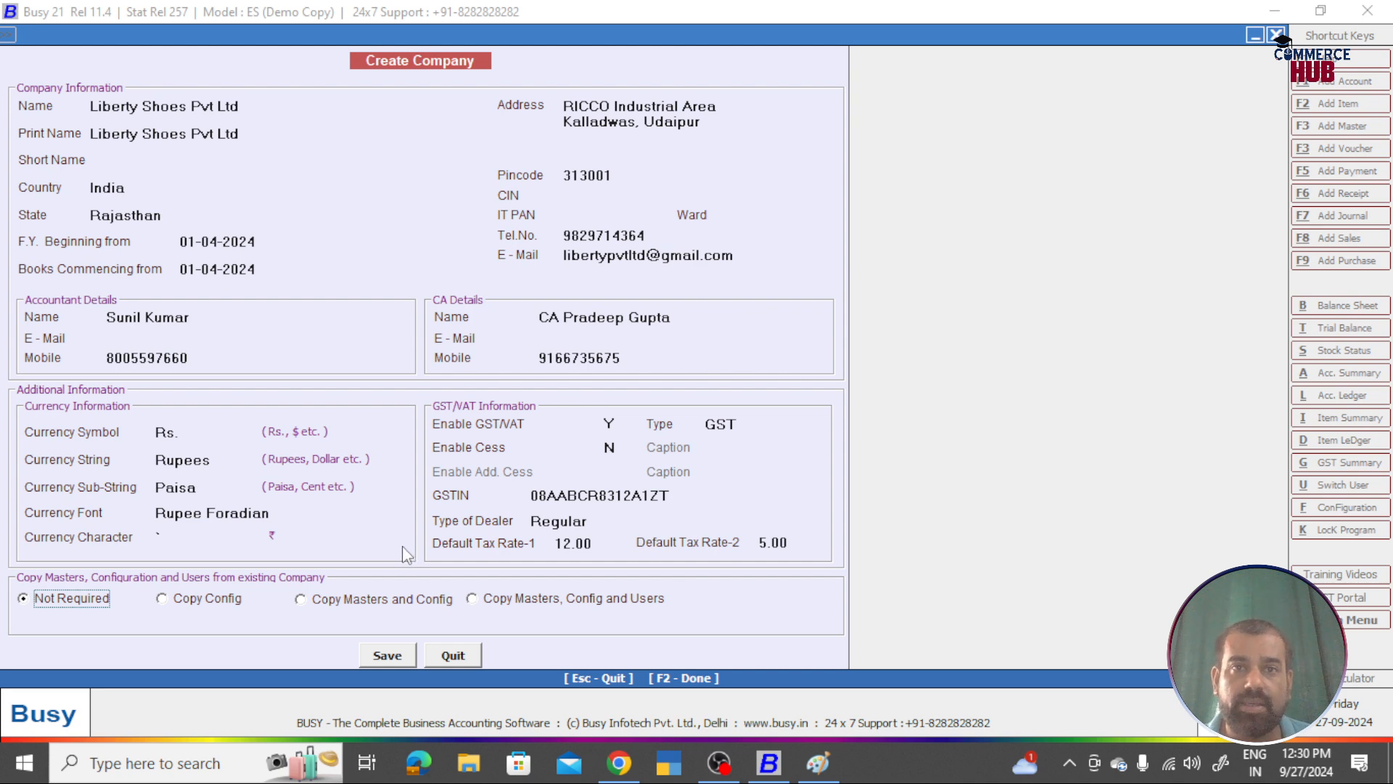
left_click(389, 657)
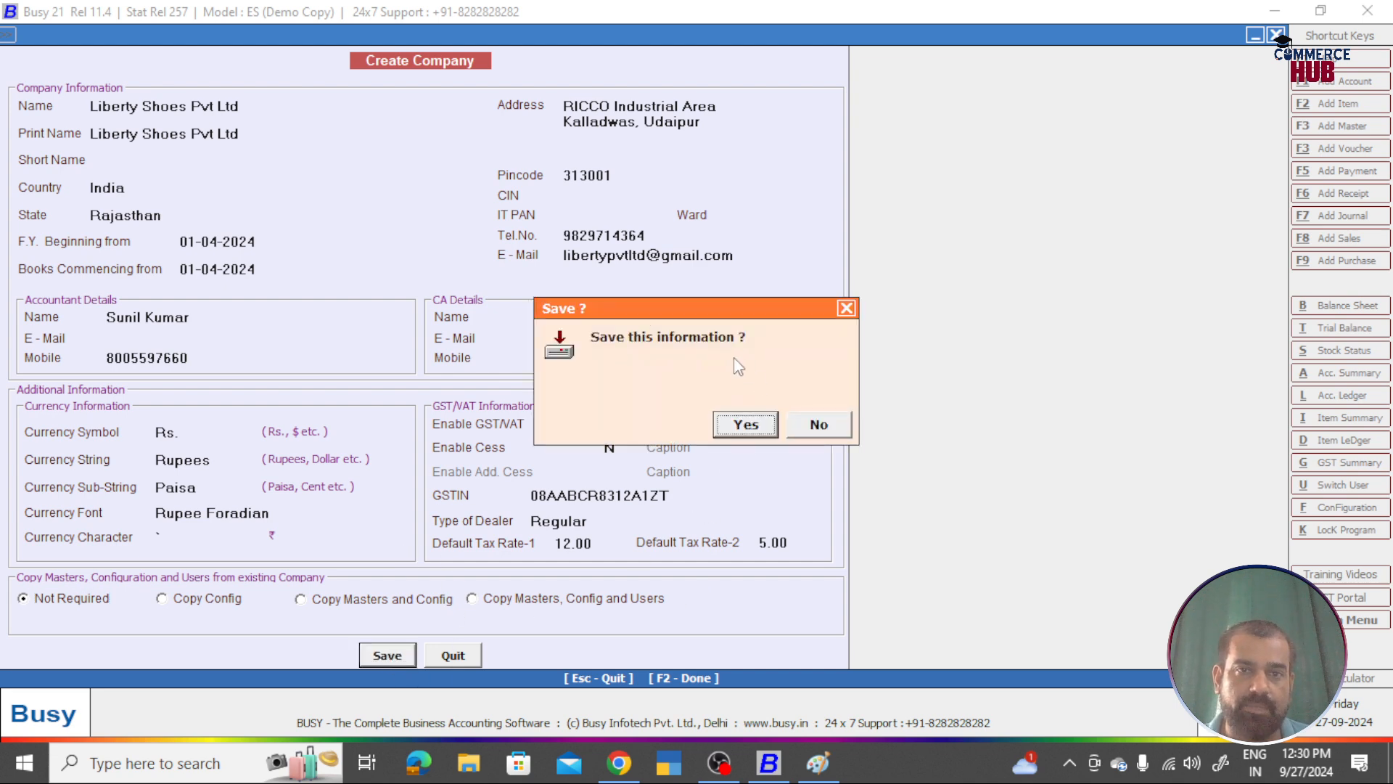
left_click(827, 427)
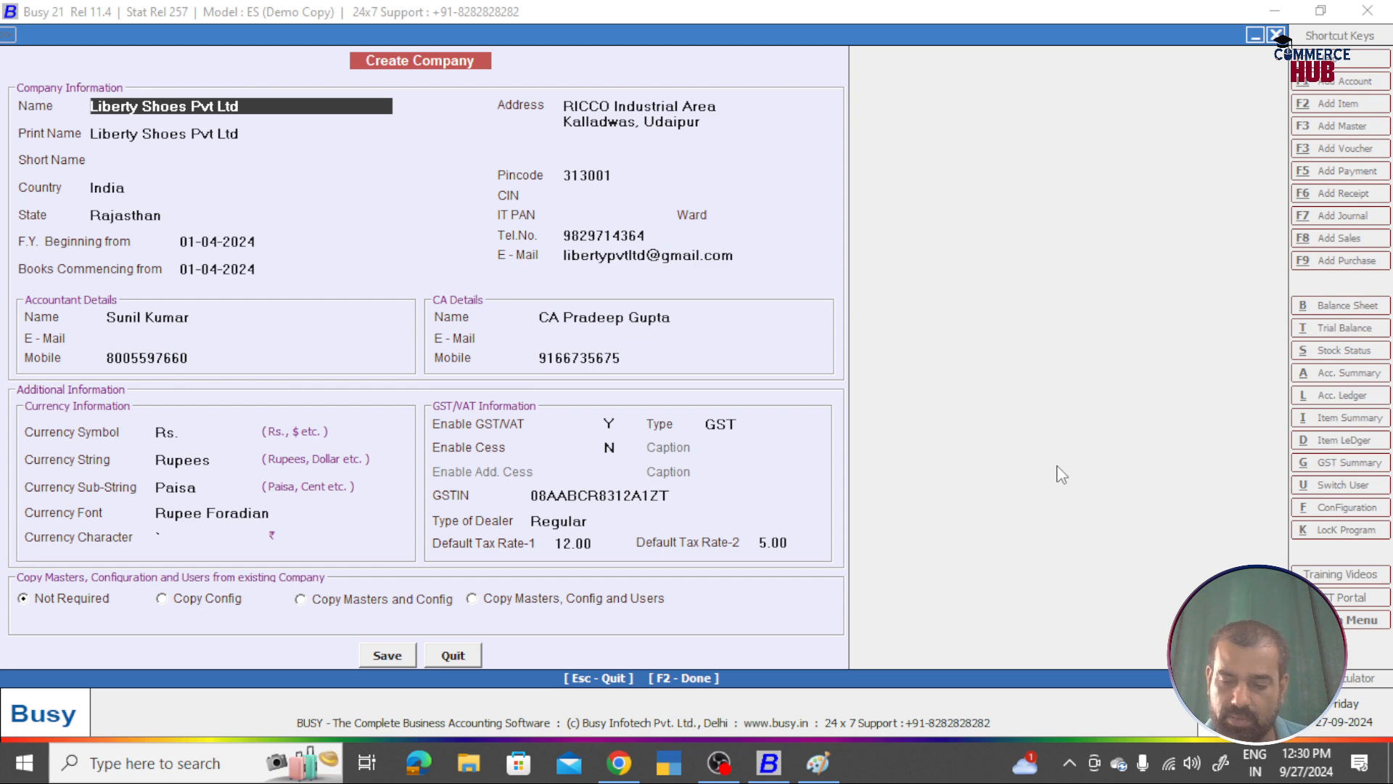
Step: Paste the Create Company screenshot into Paint below the Step-1 heading
key("alt+Tab")
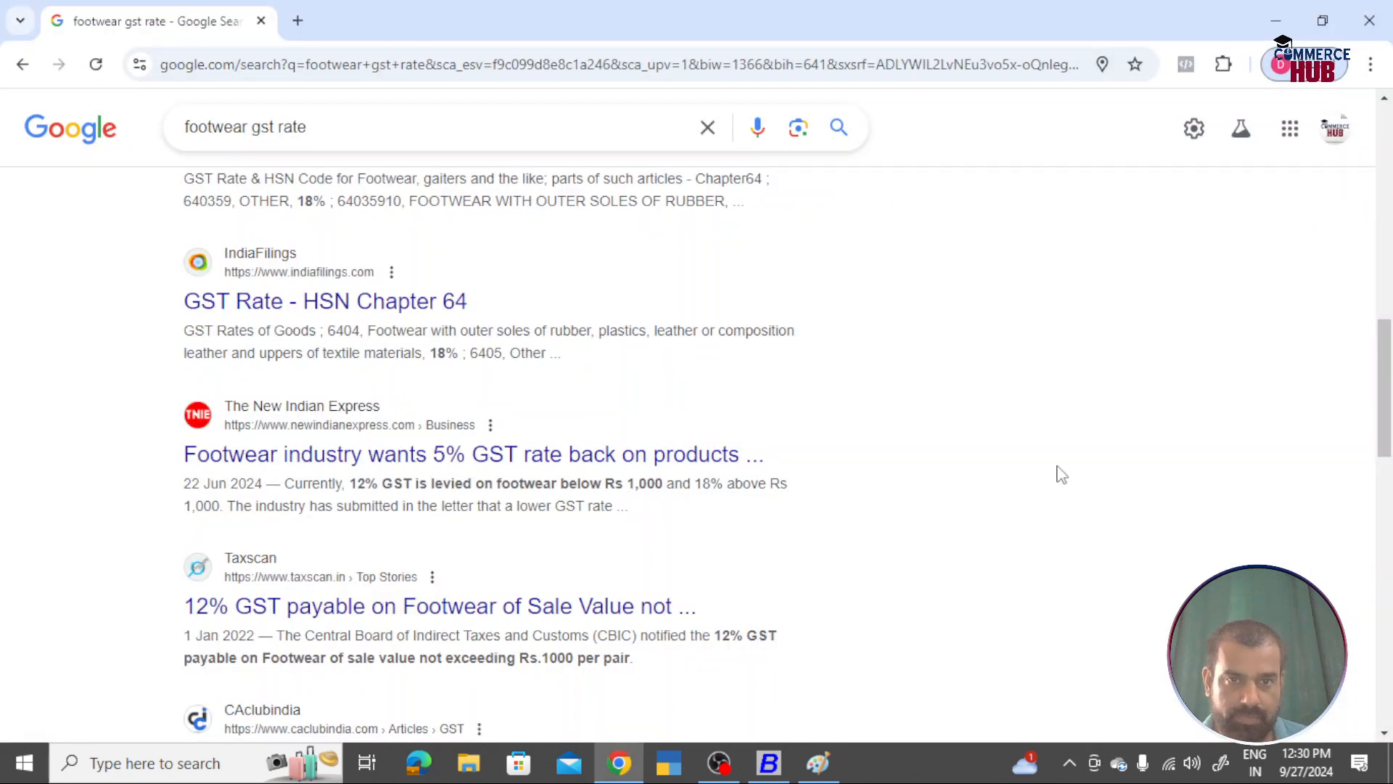
left_click(817, 763)
key("ctrl+v")
mouse_move(398, 193)
left_mouse_down()
mouse_move(454, 260)
mouse_move(467, 299)
mouse_move(451, 345)
mouse_move(574, 356)
left_mouse_up()
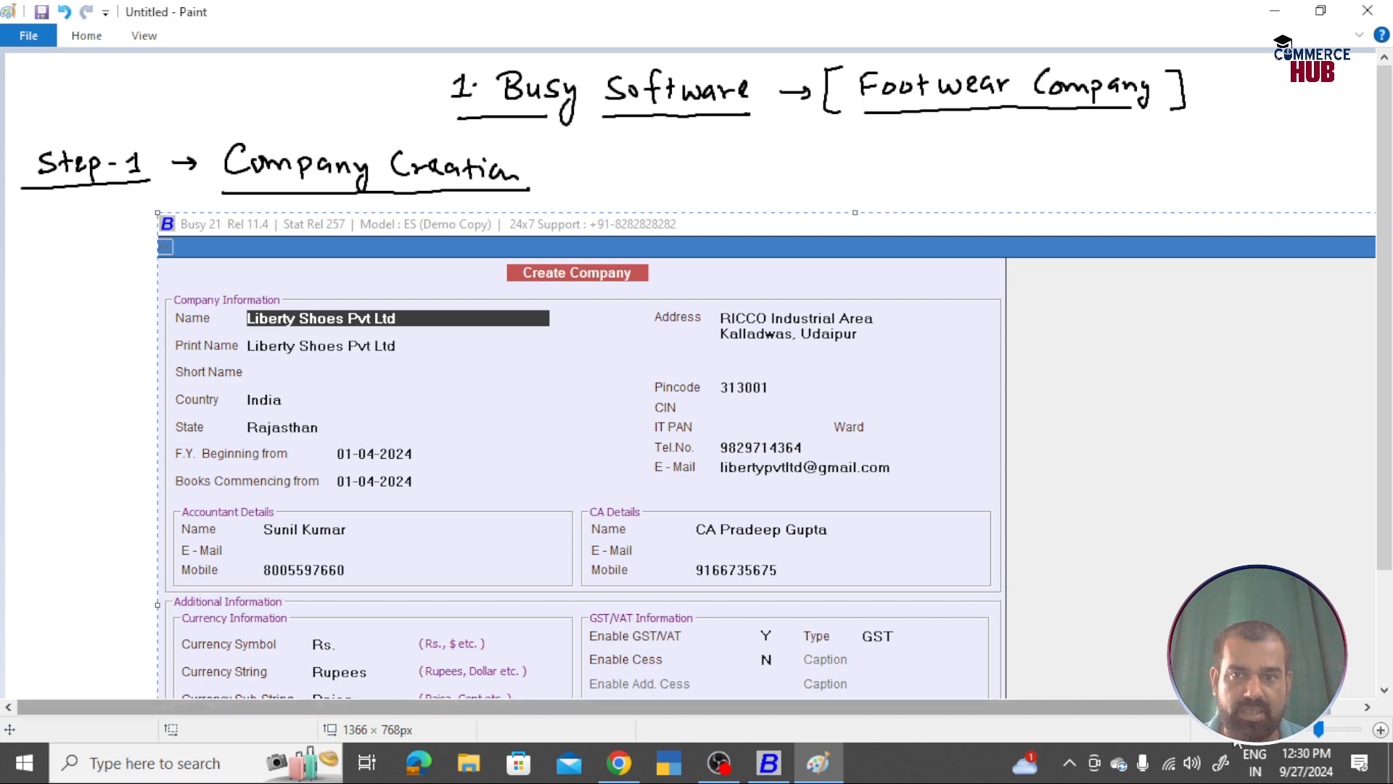
Step: Erase the blank strip beside the screenshot and lengthen the canvas to 4544px
left_click(1257, 730)
left_click_drag(505, 135, 712, 488)
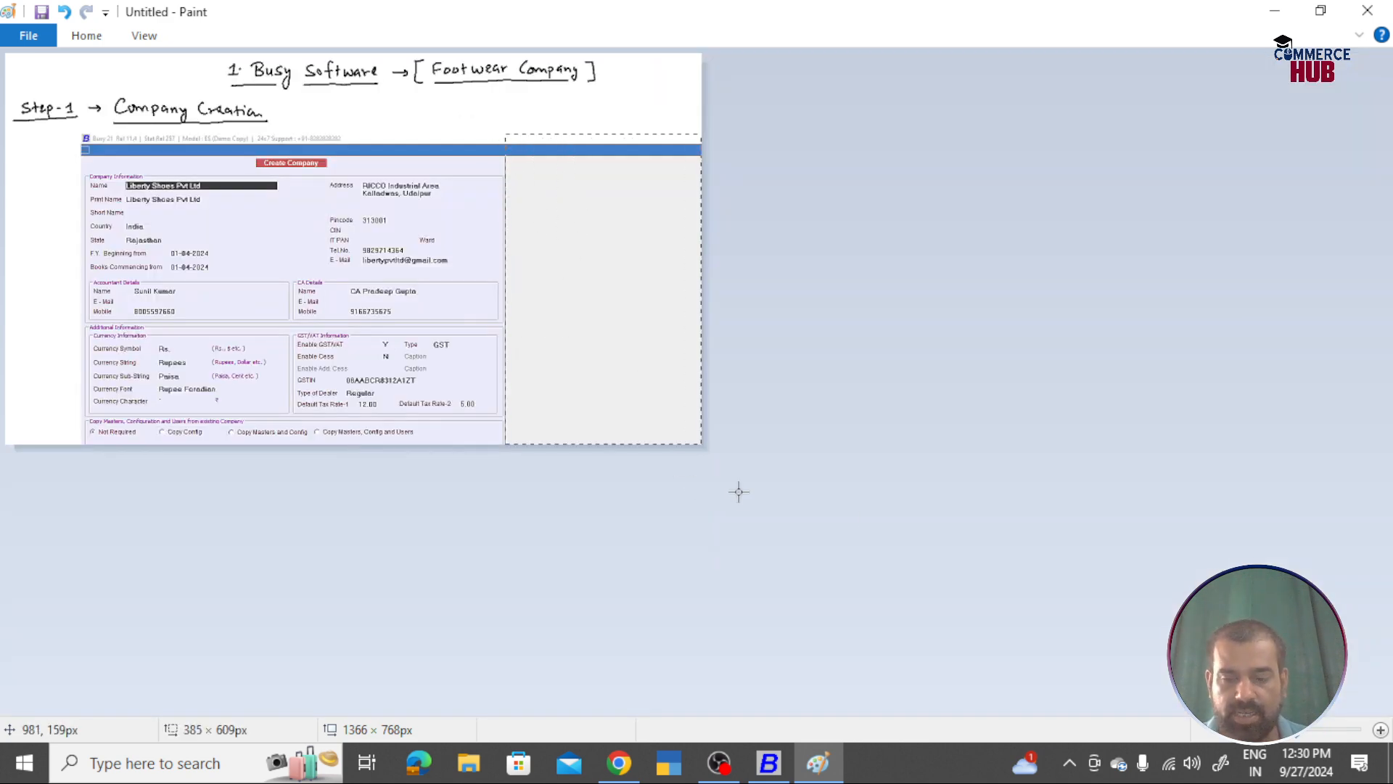
key("Delete")
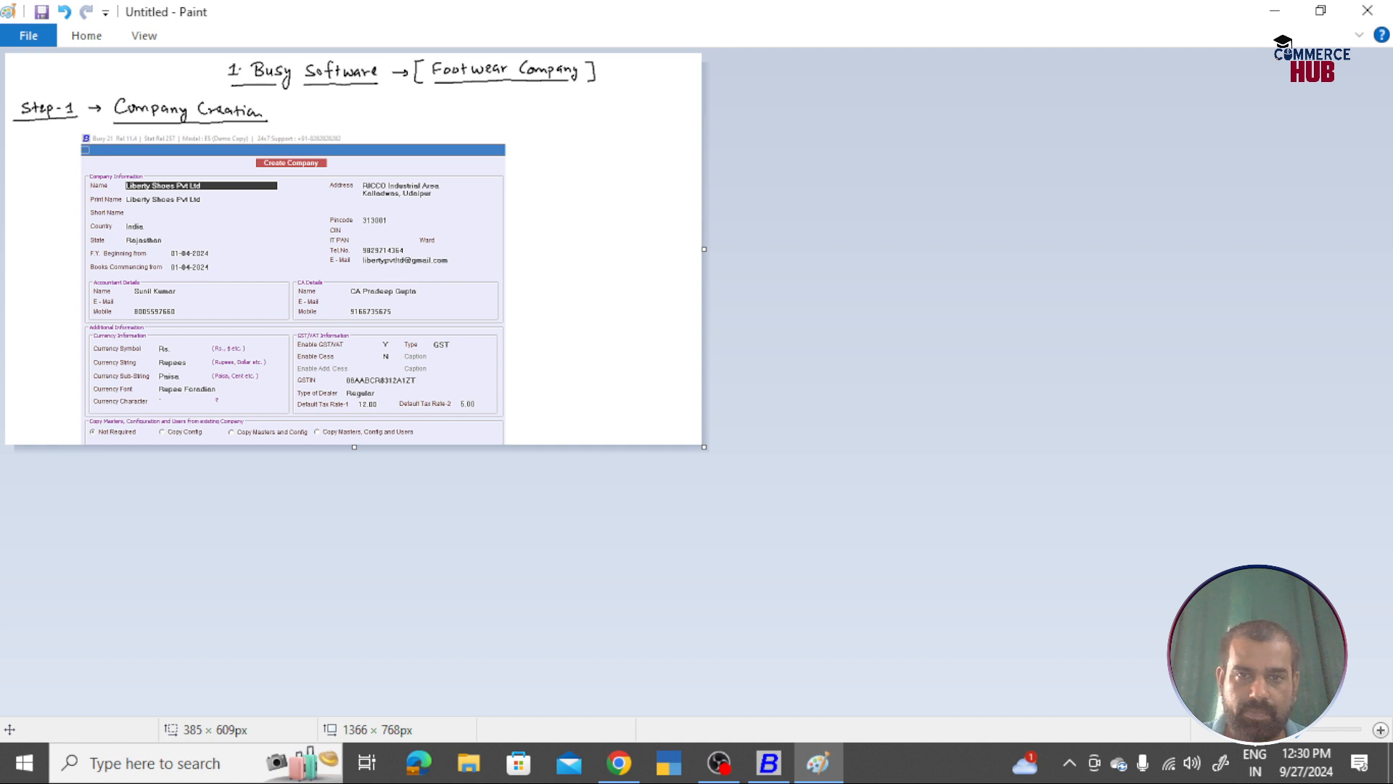
scroll(702, 457, "down", 1)
left_click_drag(179, 254, 205, 738)
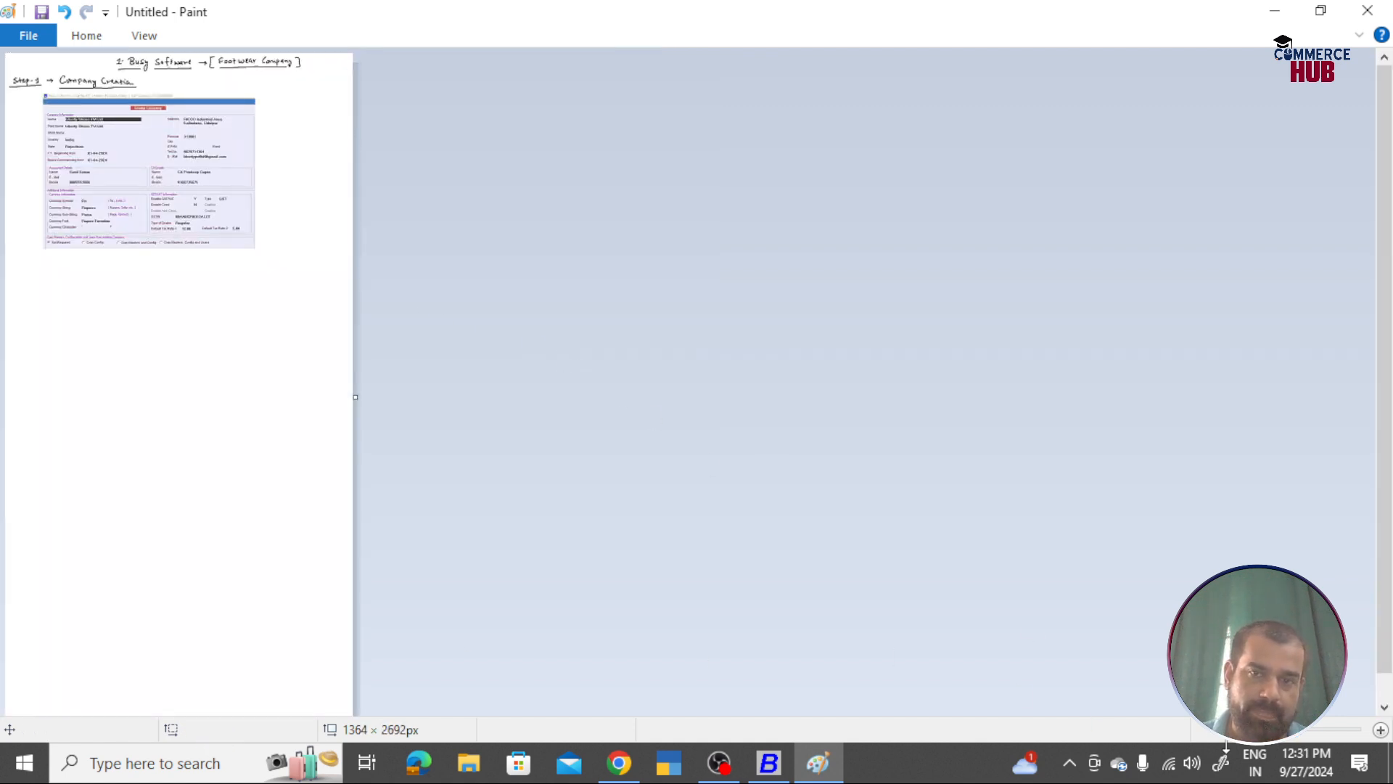
scroll(432, 642, "down", 1)
left_click_drag(92, 398, 103, 633)
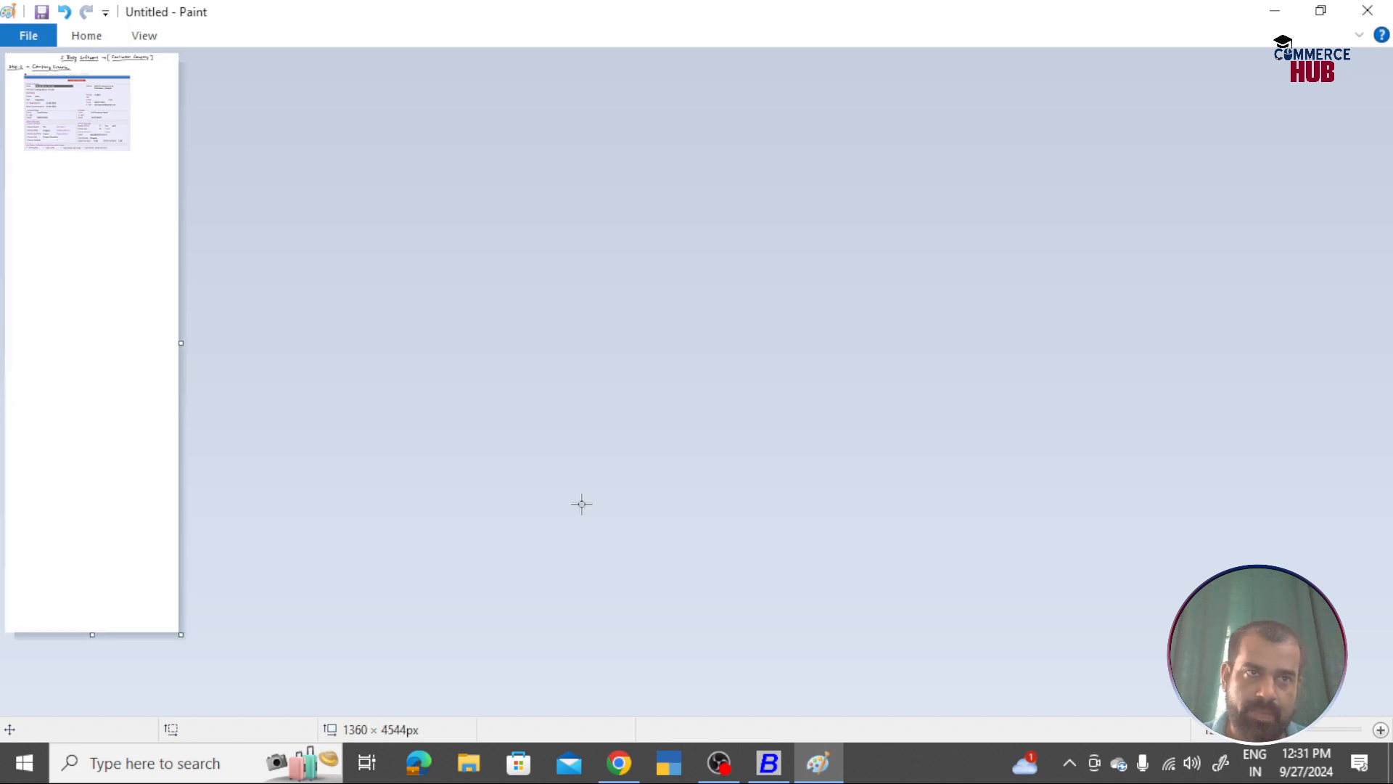
left_click(1380, 730)
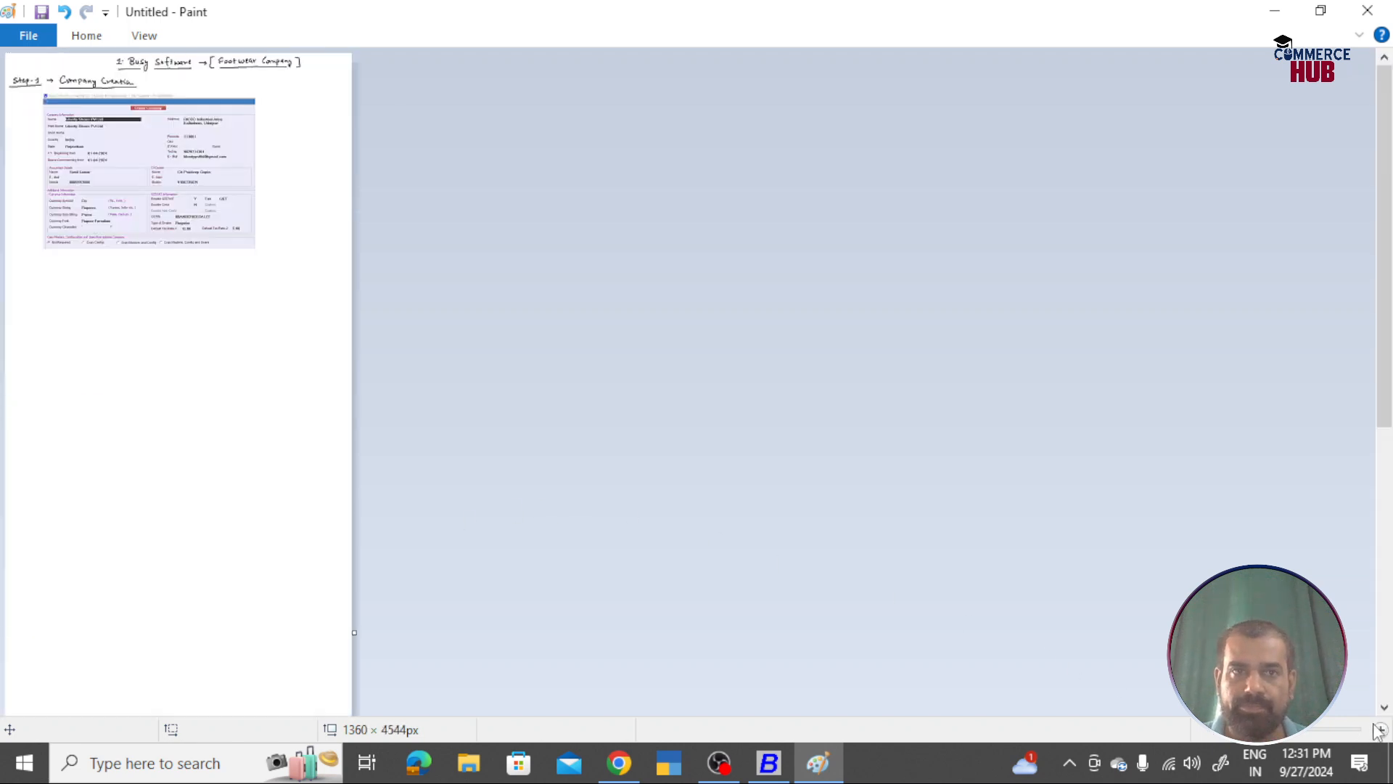
left_click(1380, 729)
left_click(1380, 730)
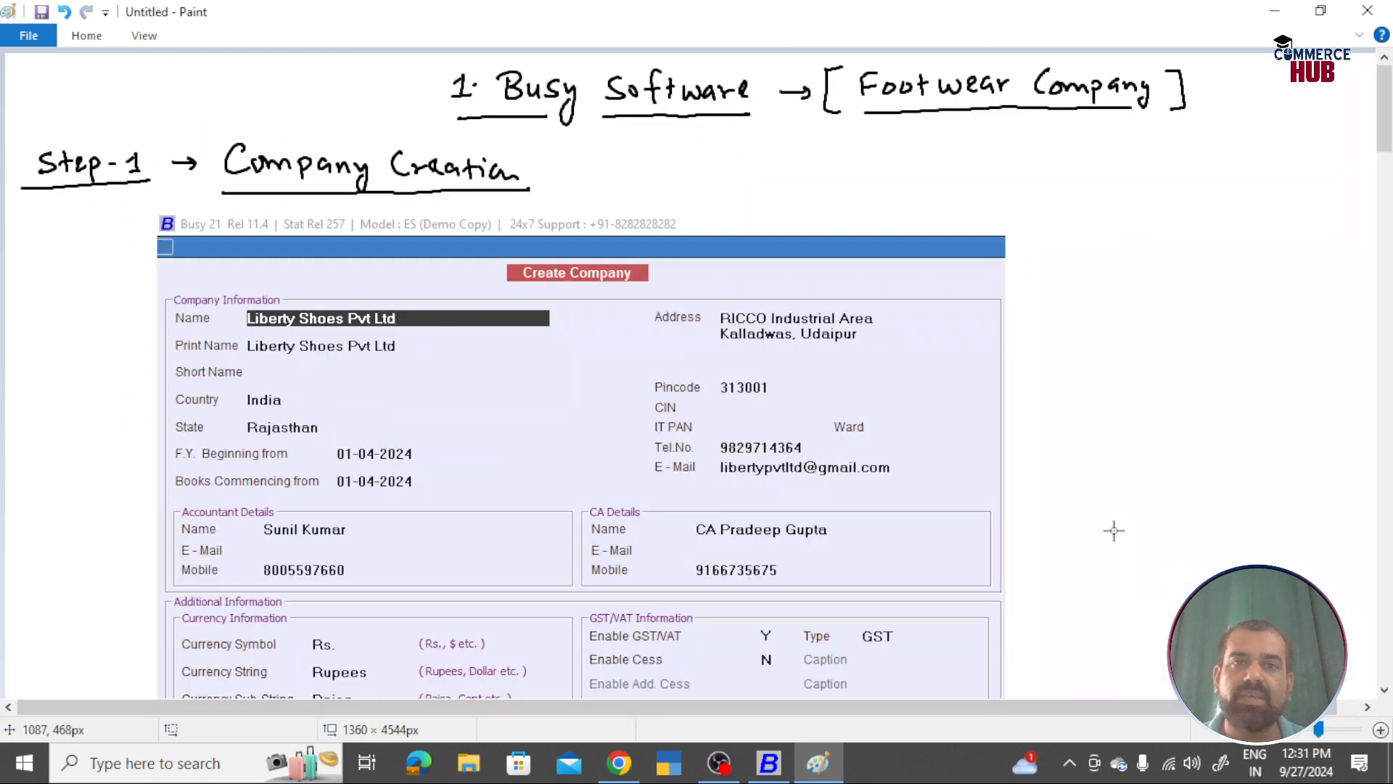
Step: Check the Busy company form, then return to the Paint notes
key("alt+Tab")
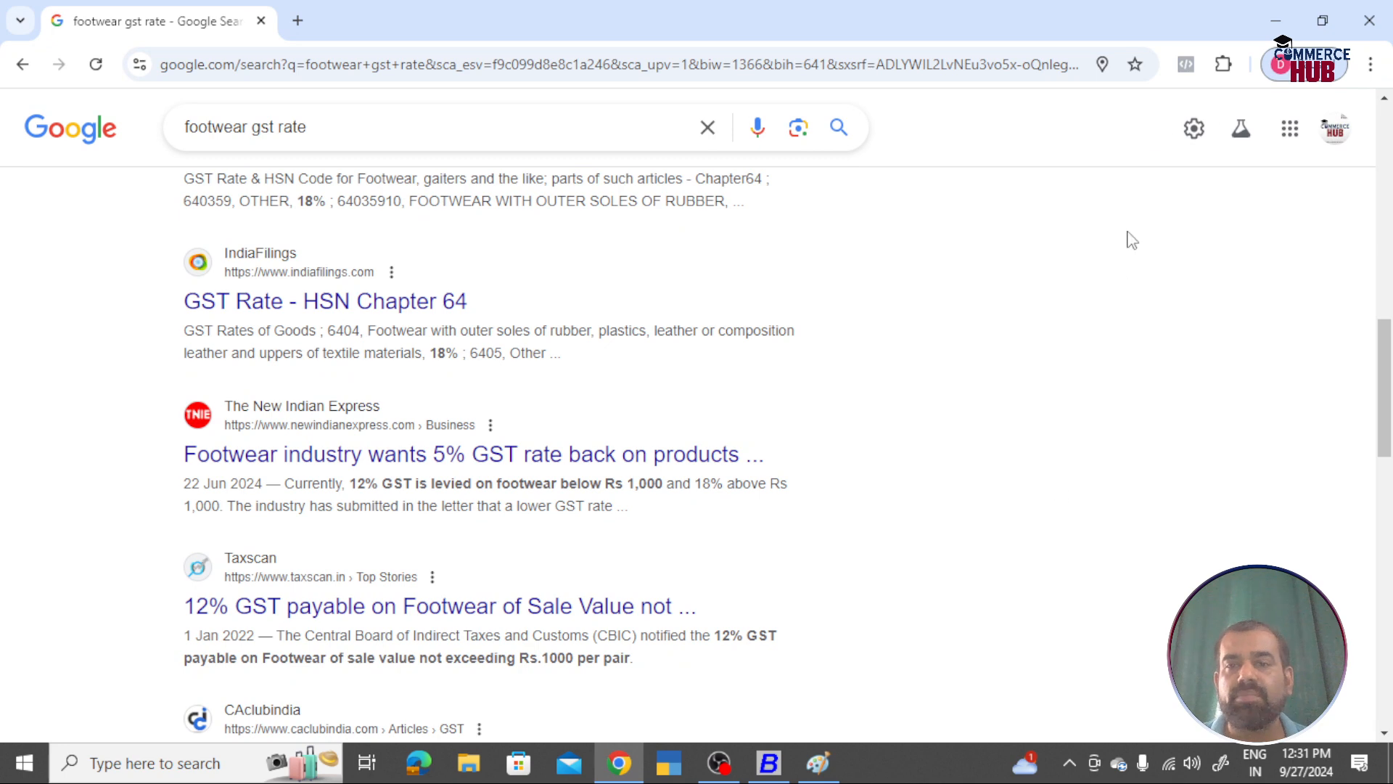
left_click(781, 766)
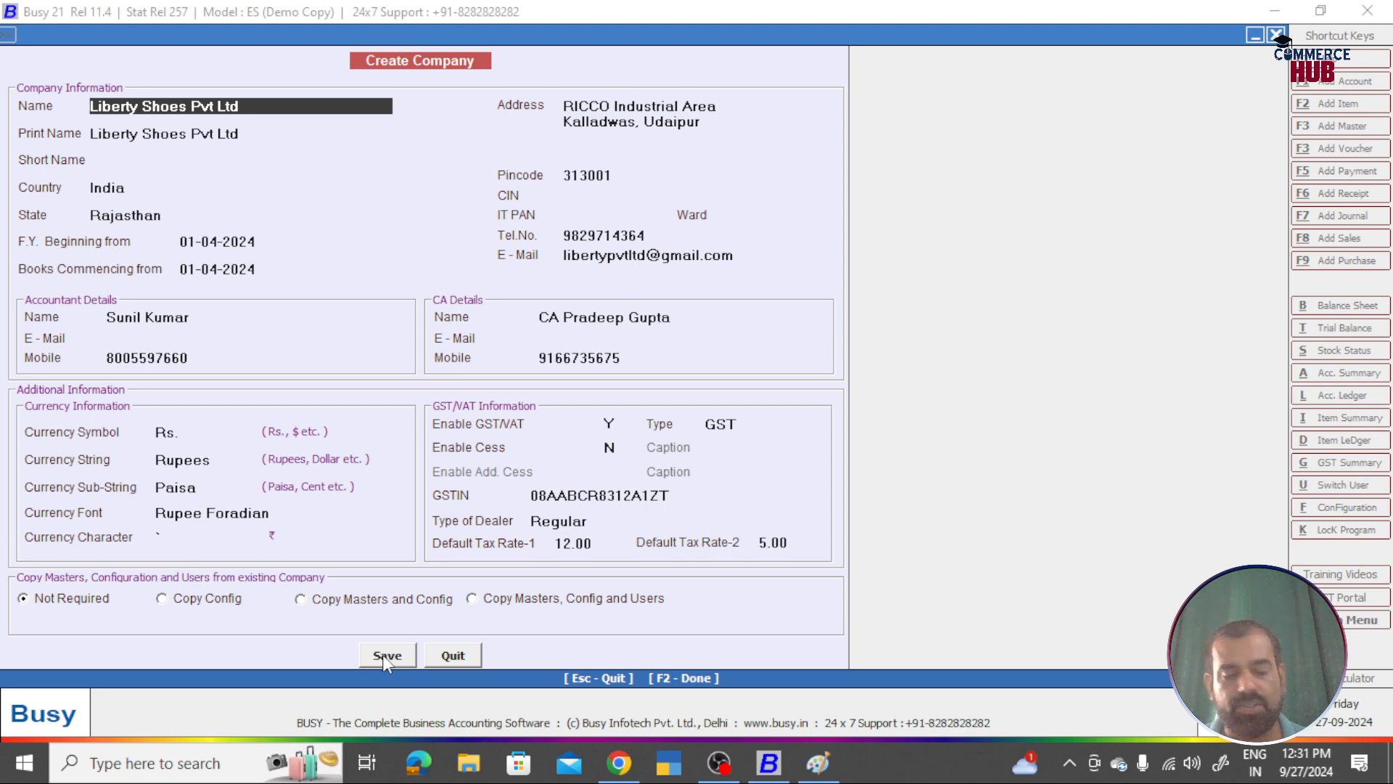
key("alt+Tab")
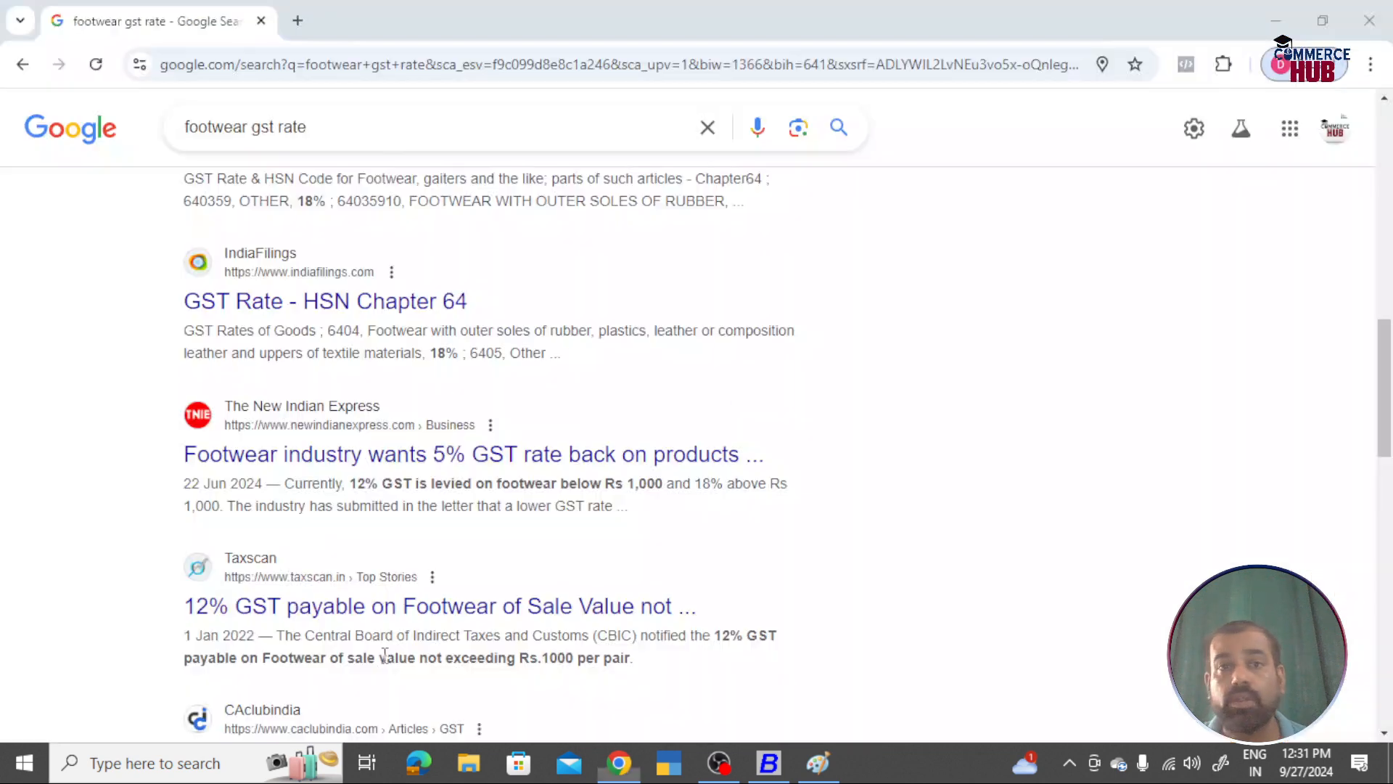
left_click(817, 762)
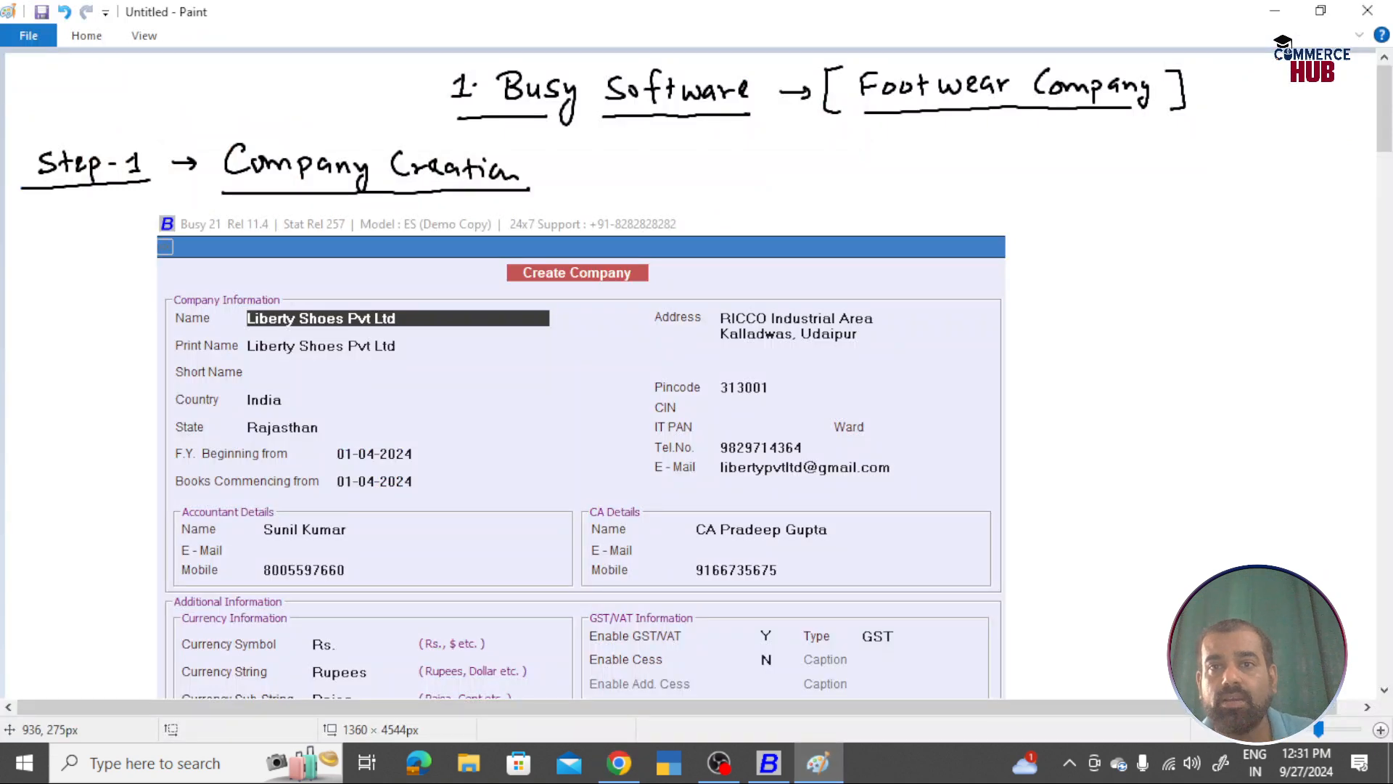
scroll(566, 116, "down", 3)
scroll(565, 116, "up", 3)
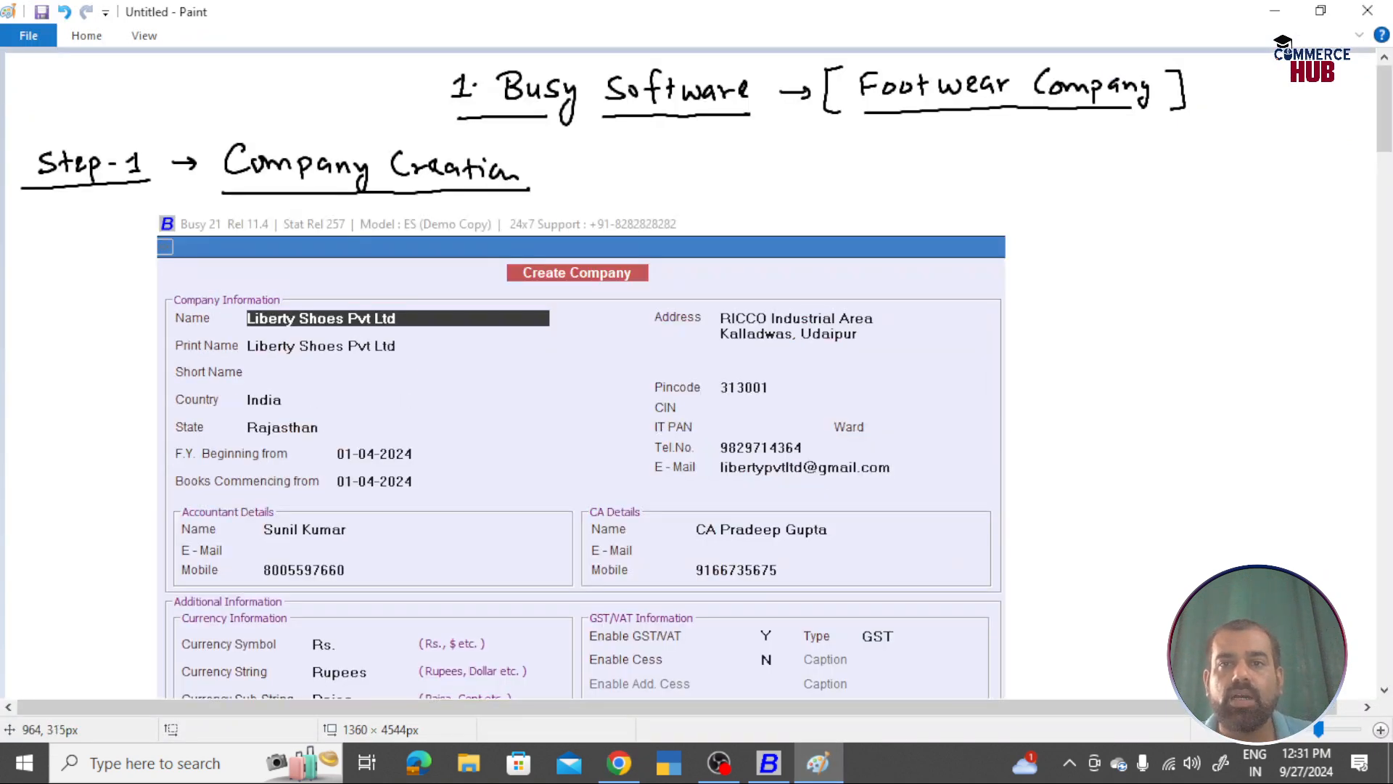
left_click(87, 36)
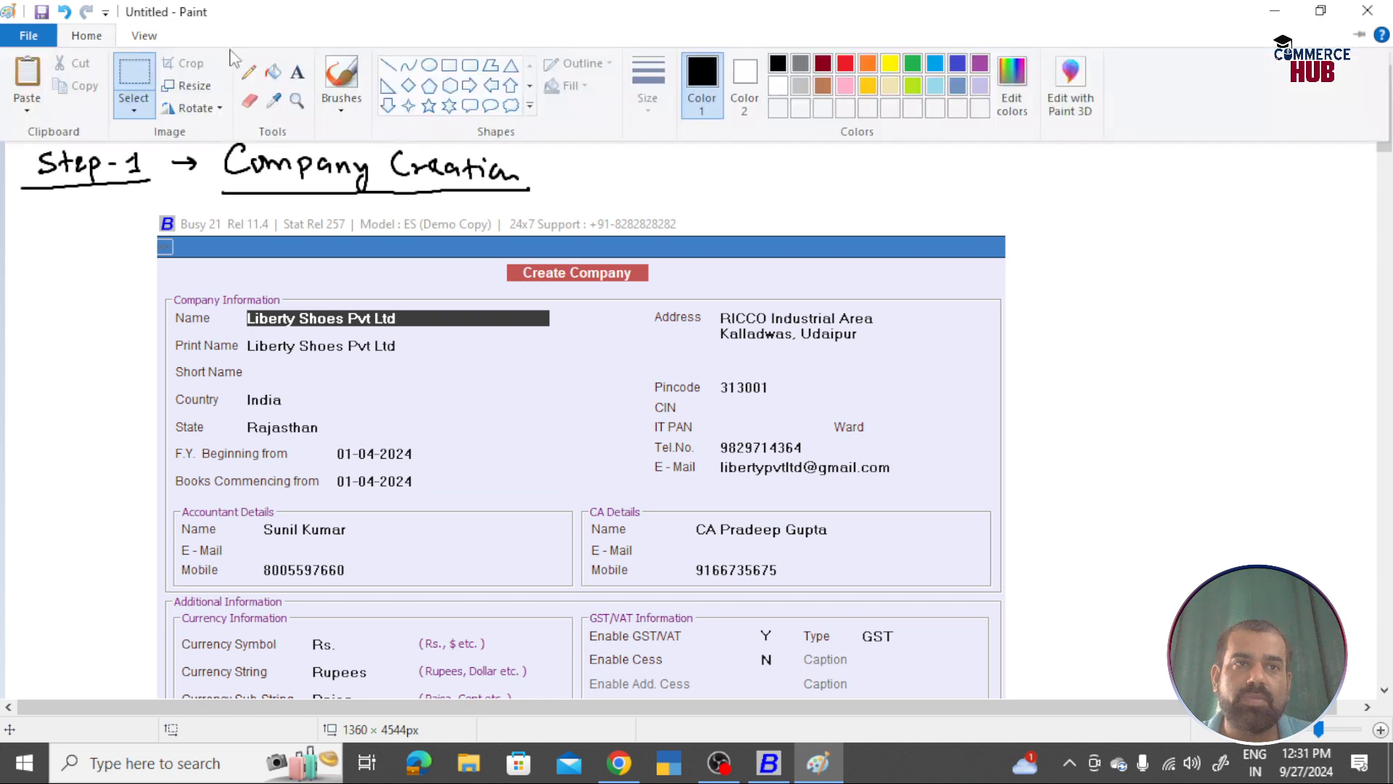
Step: Handwrite 'Save = F2' with a brush to the right of the screenshot
left_click(337, 78)
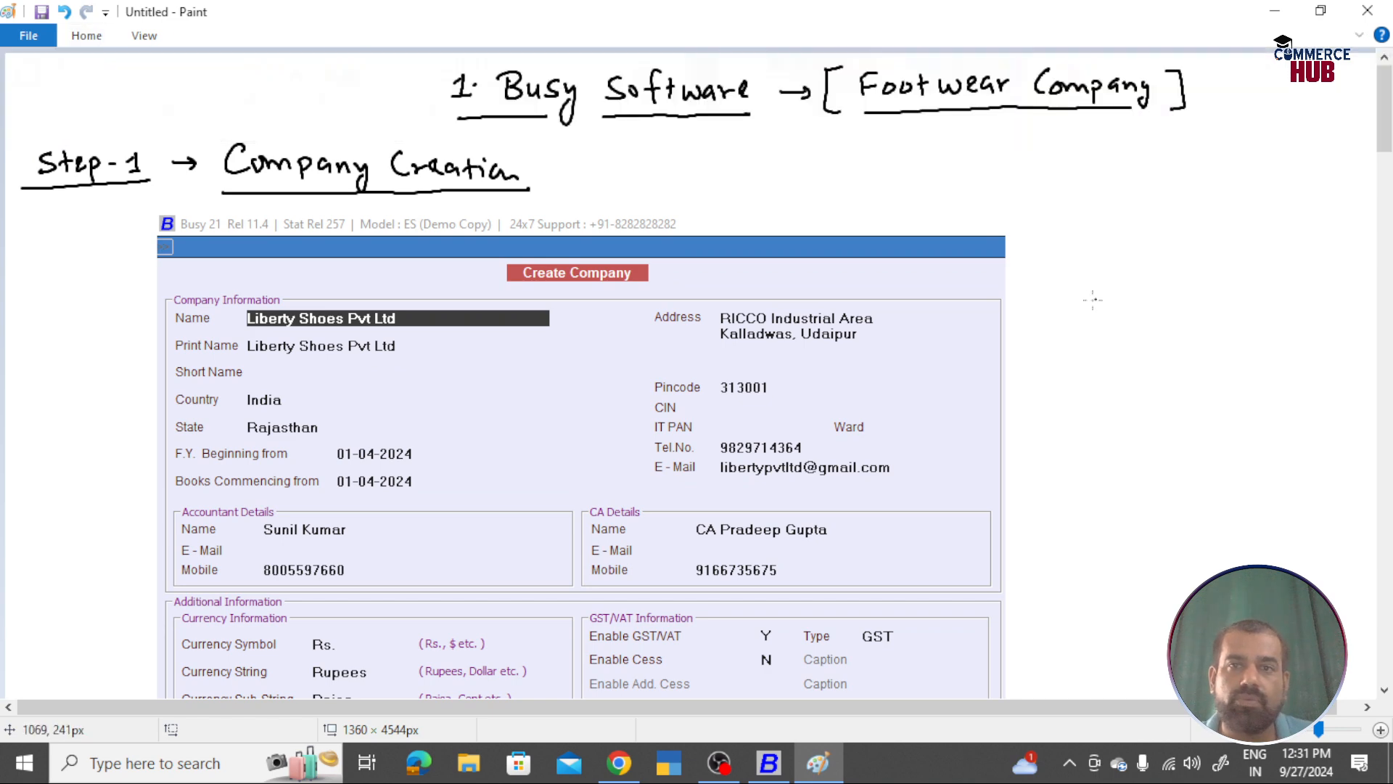
mouse_move(1065, 276)
left_mouse_down()
mouse_move(1047, 296)
mouse_move(1085, 296)
left_mouse_up()
mouse_move(1088, 278)
left_mouse_down()
mouse_move(1193, 295)
mouse_move(1211, 274)
left_mouse_up()
left_click_drag(1198, 290, 1238, 299)
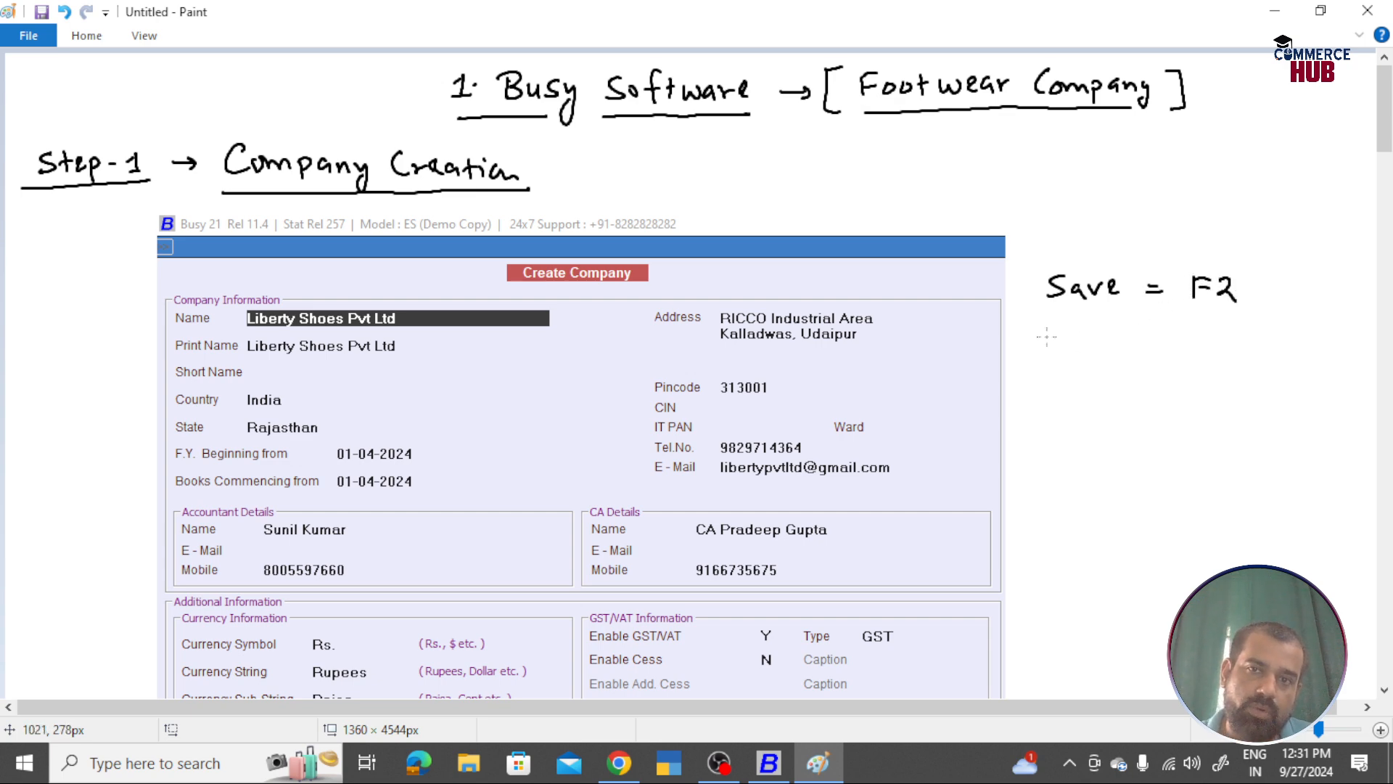
Step: Handwrite 'Create New Master = F3' below the save note
mouse_move(1045, 331)
left_mouse_down()
mouse_move(1044, 355)
mouse_move(1063, 341)
mouse_move(1094, 354)
left_mouse_up()
left_click_drag(1086, 341, 1117, 354)
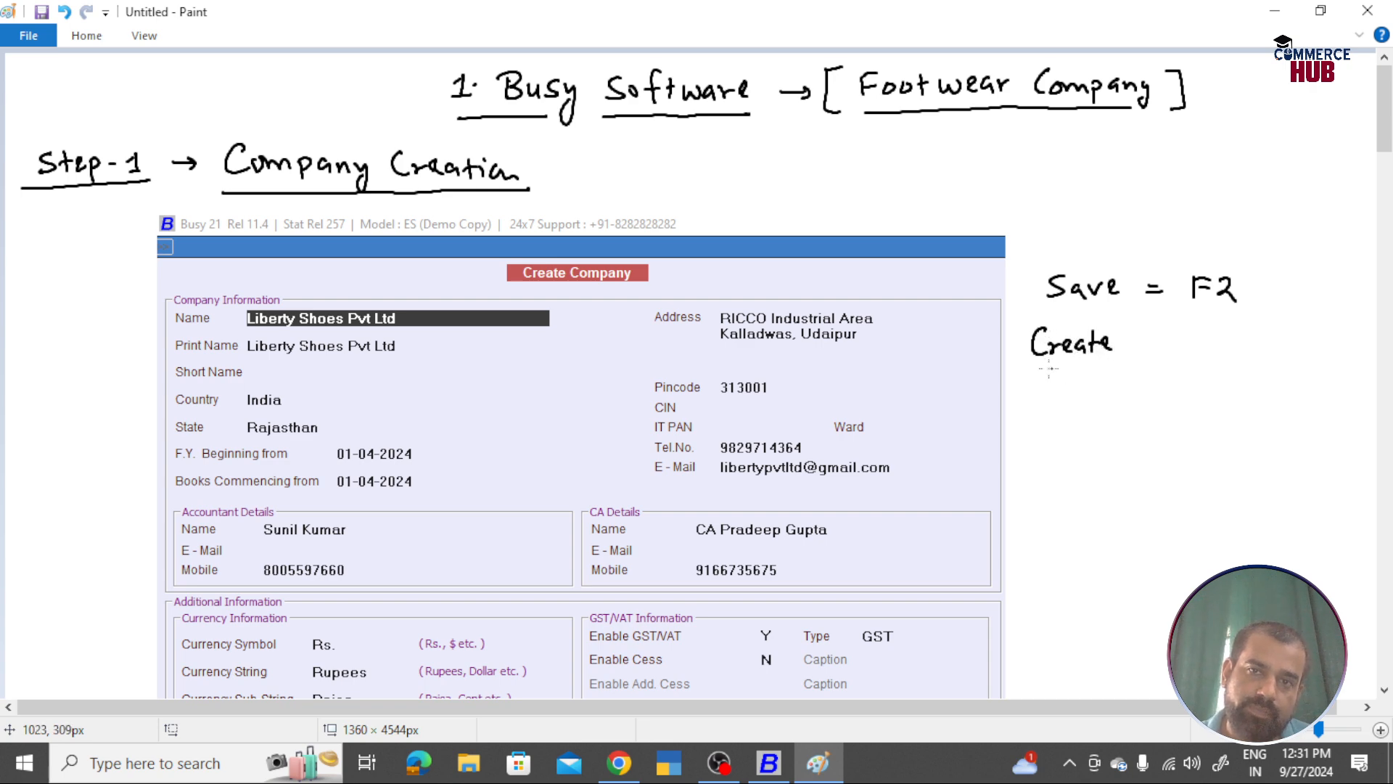
mouse_move(1042, 383)
left_mouse_down()
mouse_move(1098, 363)
mouse_move(1071, 411)
mouse_move(1117, 398)
mouse_move(1125, 410)
mouse_move(1177, 358)
mouse_move(1201, 371)
left_mouse_up()
mouse_move(1202, 348)
left_mouse_down()
mouse_move(1239, 360)
mouse_move(1230, 373)
left_mouse_up()
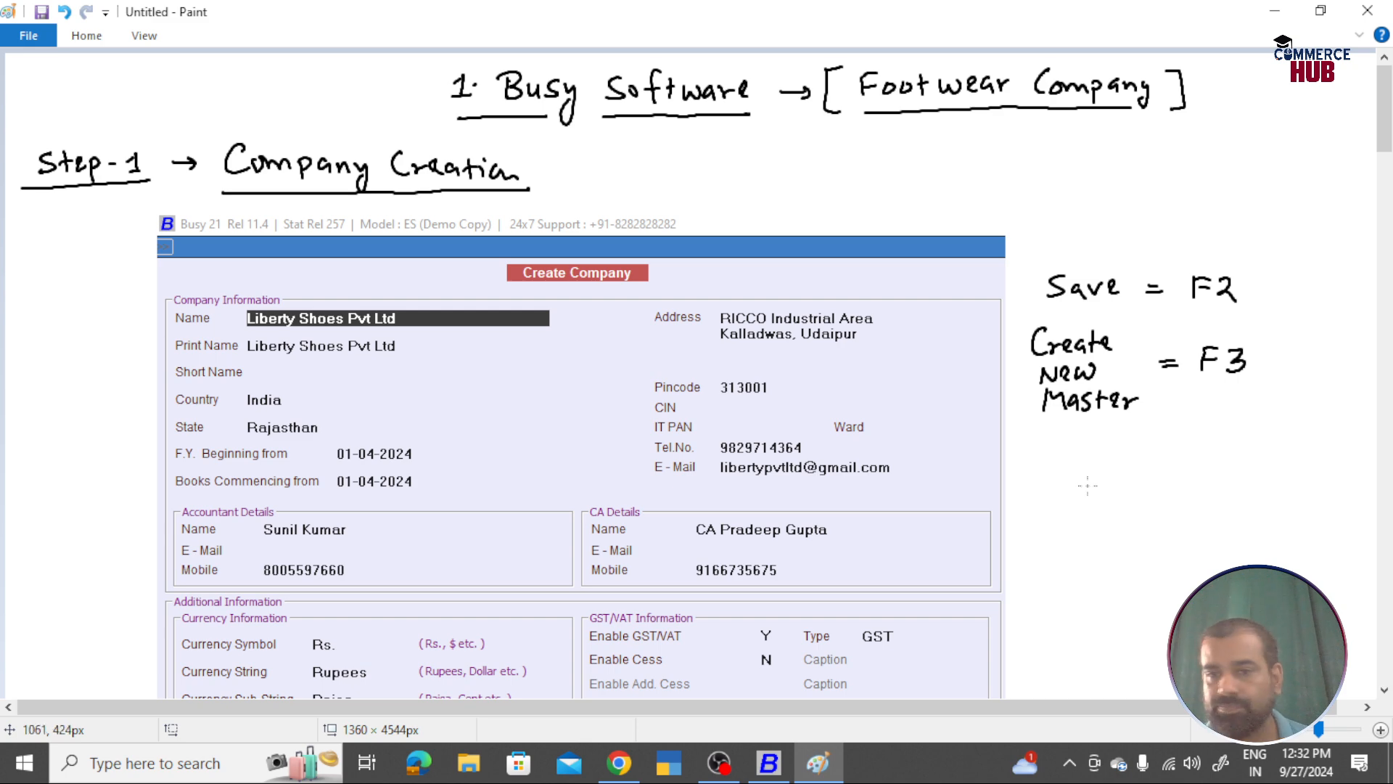
key("alt+Tab")
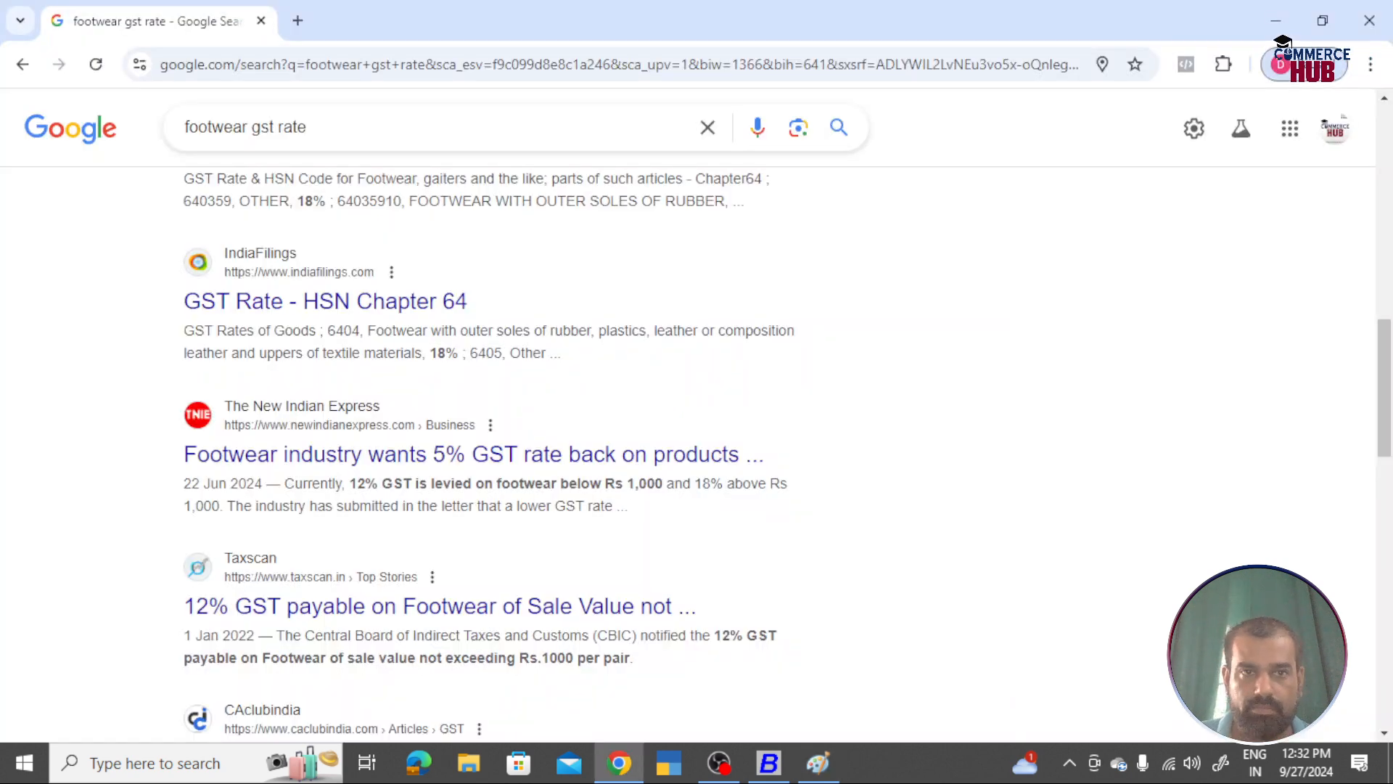
Step: Save Liberty Shoes Pvt Ltd, confirm Yes, and acknowledge the Congratulations message
key("alt+Tab")
key("alt+Tab")
key("Tab")
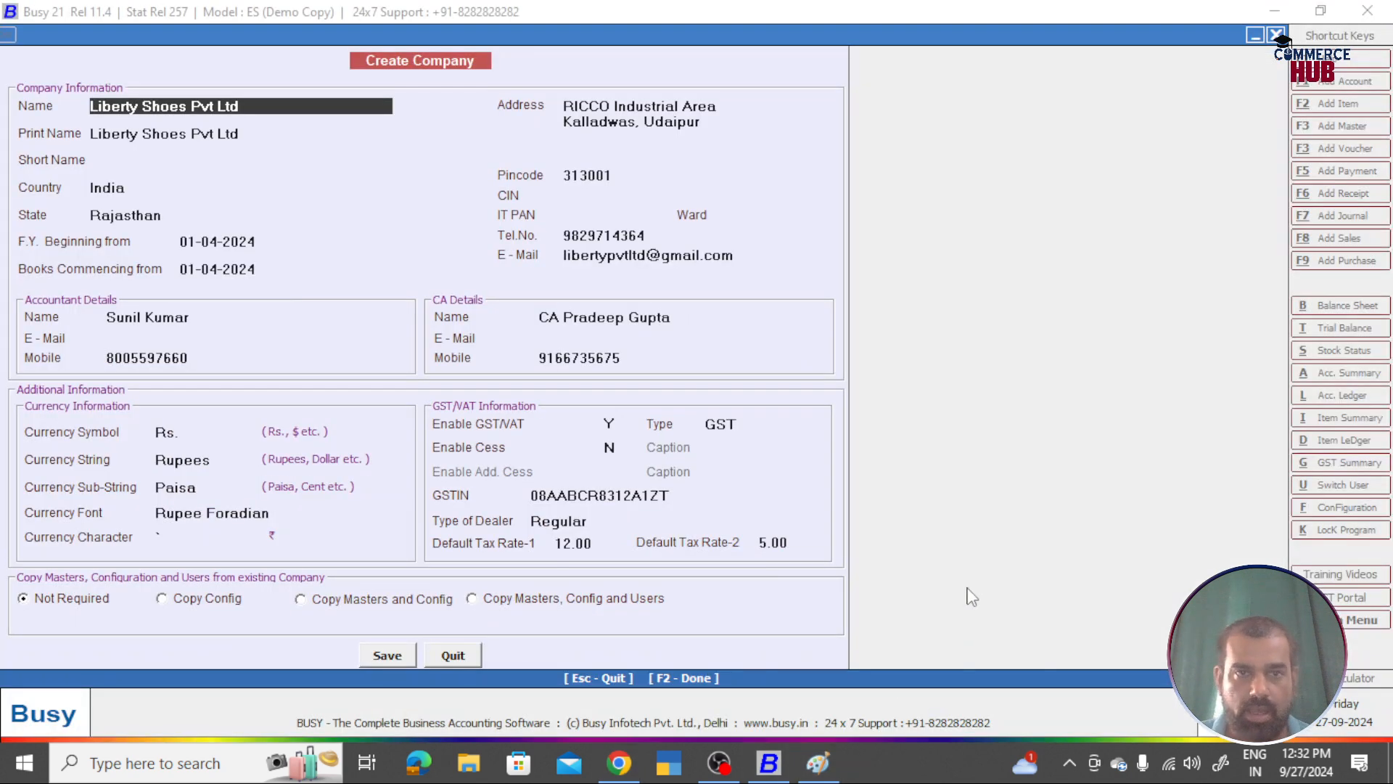
left_click(384, 655)
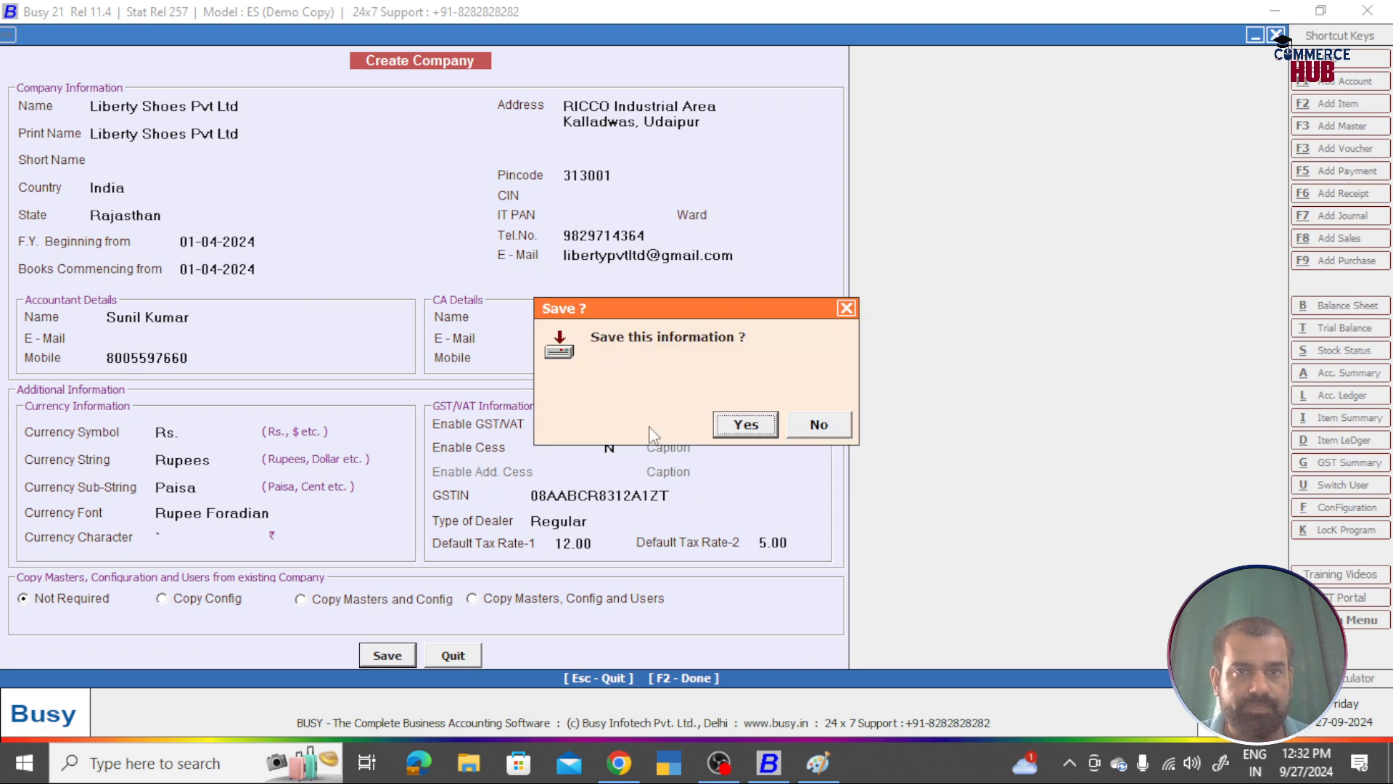
left_click(736, 426)
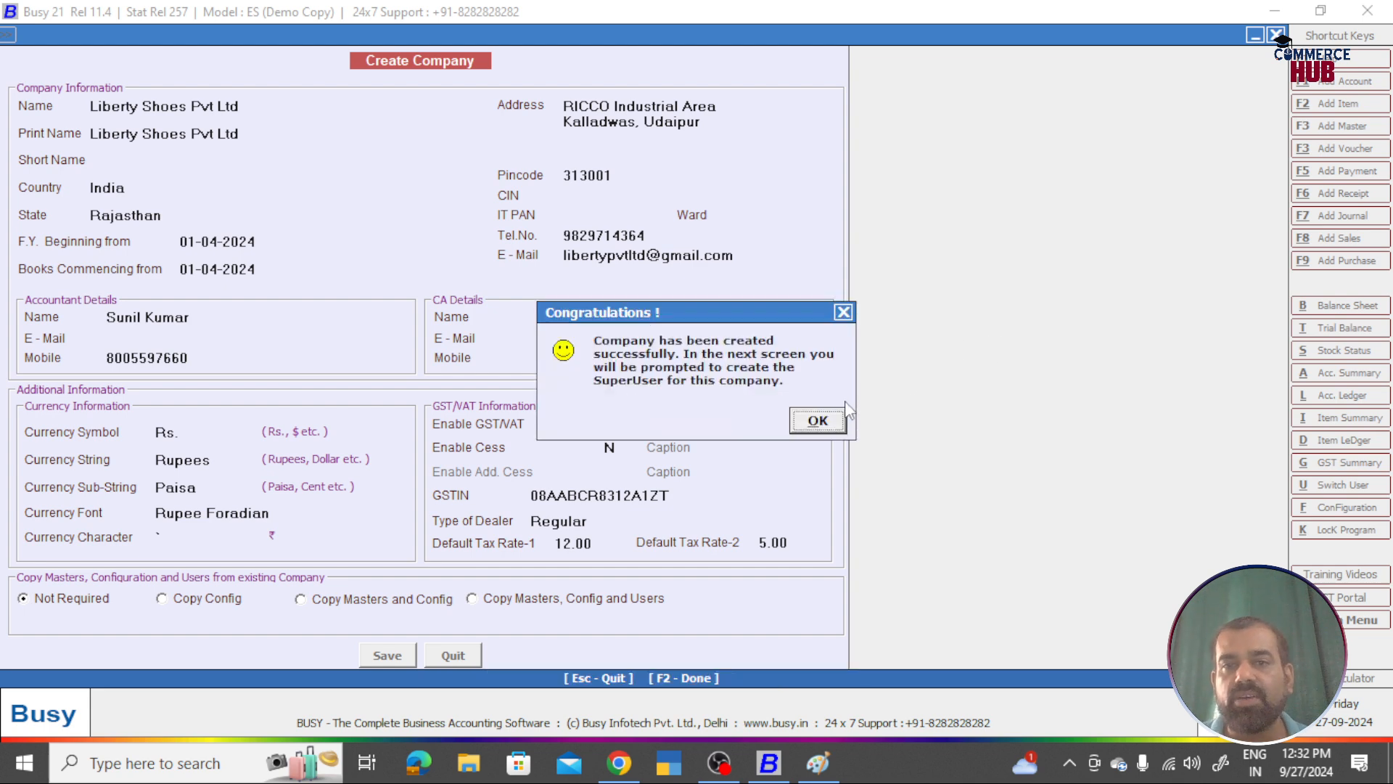
left_click(834, 421)
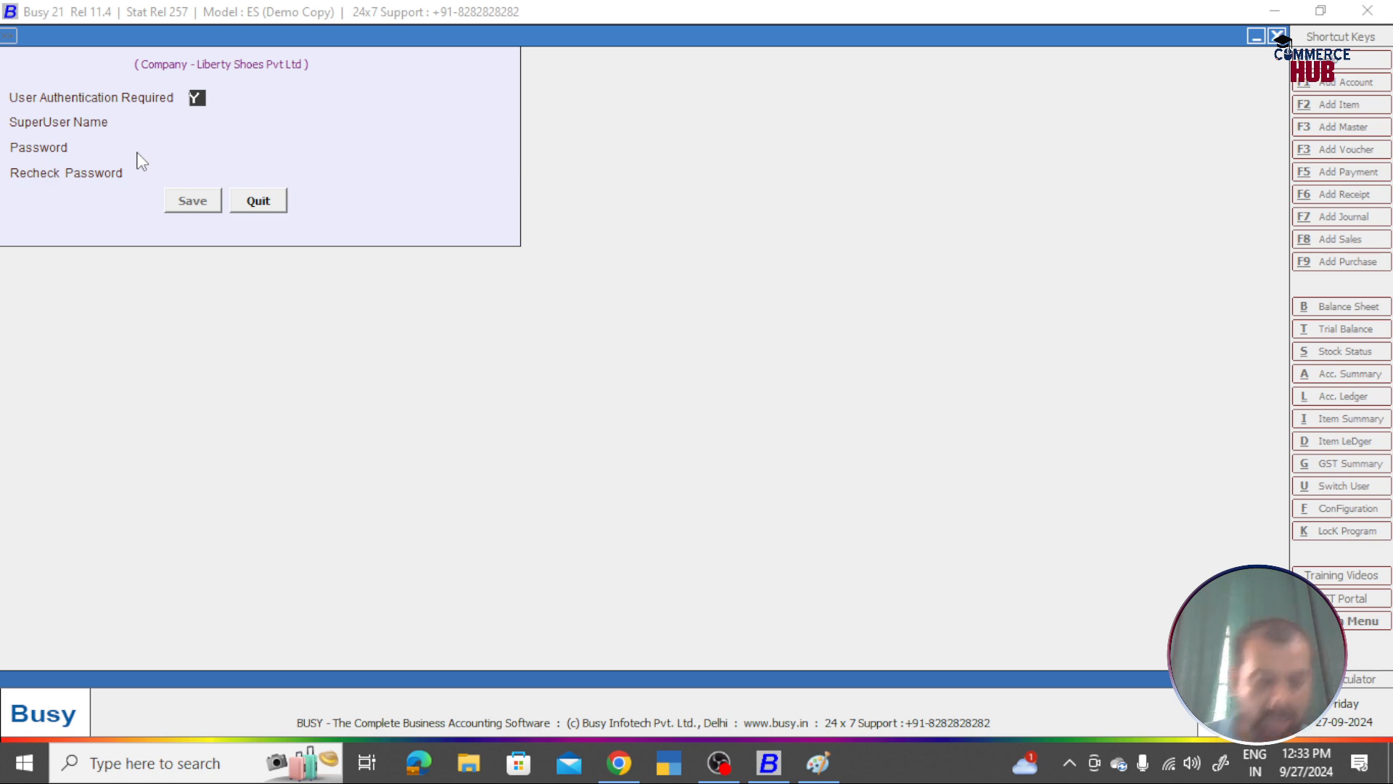
Step: Handwrite an underlined 'Step-2' heading with an arrow below the screenshot in Paint
key("alt+Tab")
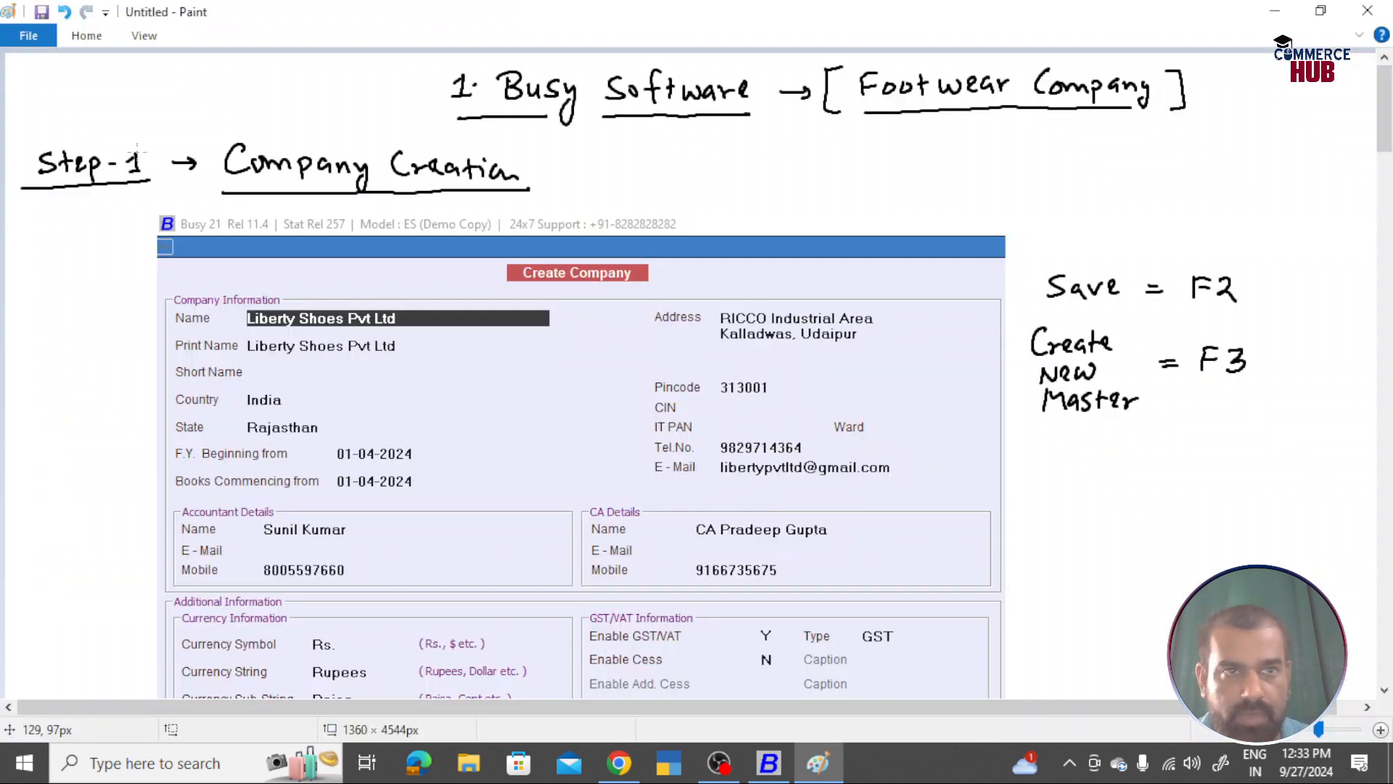
scroll(135, 149, "down", 9)
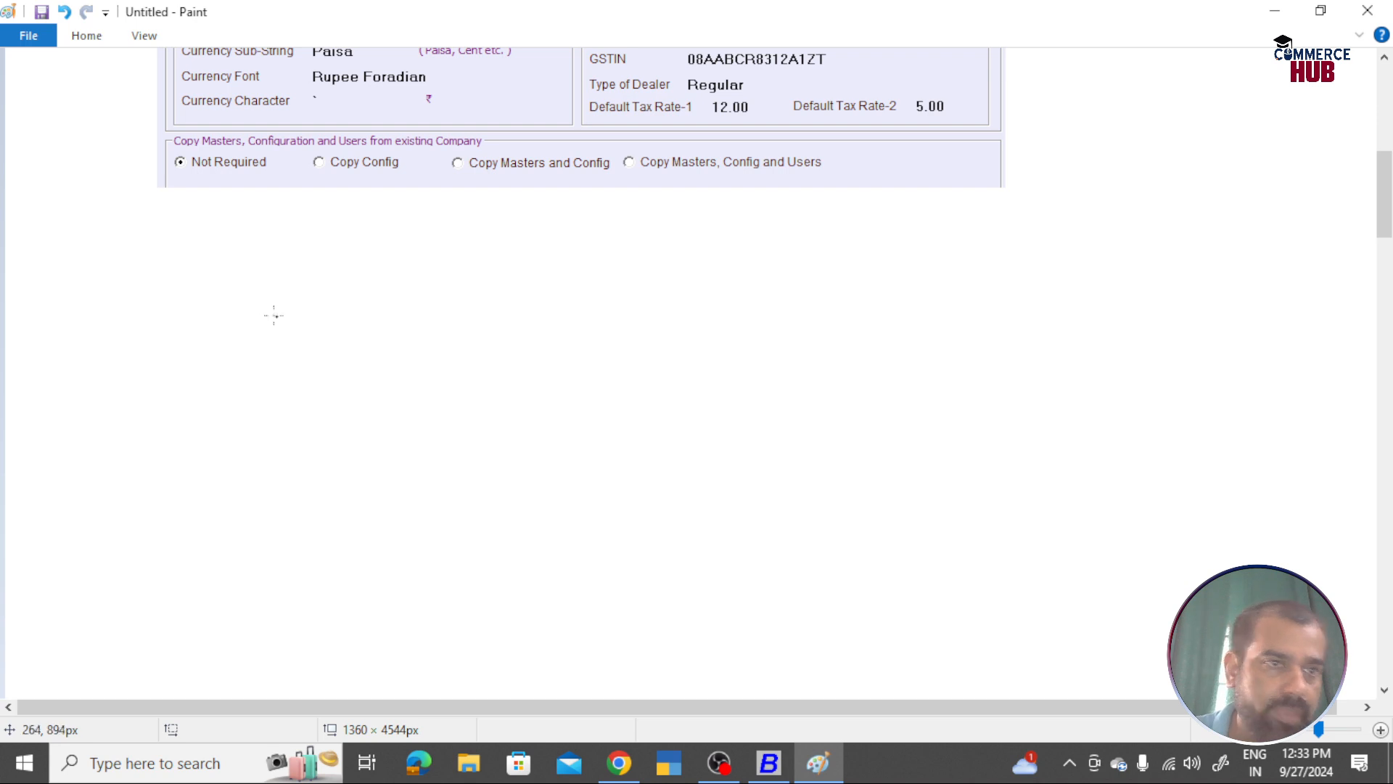
left_click_drag(64, 255, 48, 279)
left_click_drag(74, 250, 76, 279)
mouse_move(66, 270)
left_mouse_down()
mouse_move(138, 258)
mouse_move(149, 275)
left_mouse_up()
mouse_move(46, 295)
left_mouse_down()
mouse_move(163, 288)
mouse_move(241, 265)
mouse_move(231, 272)
left_mouse_up()
key("alt+Tab")
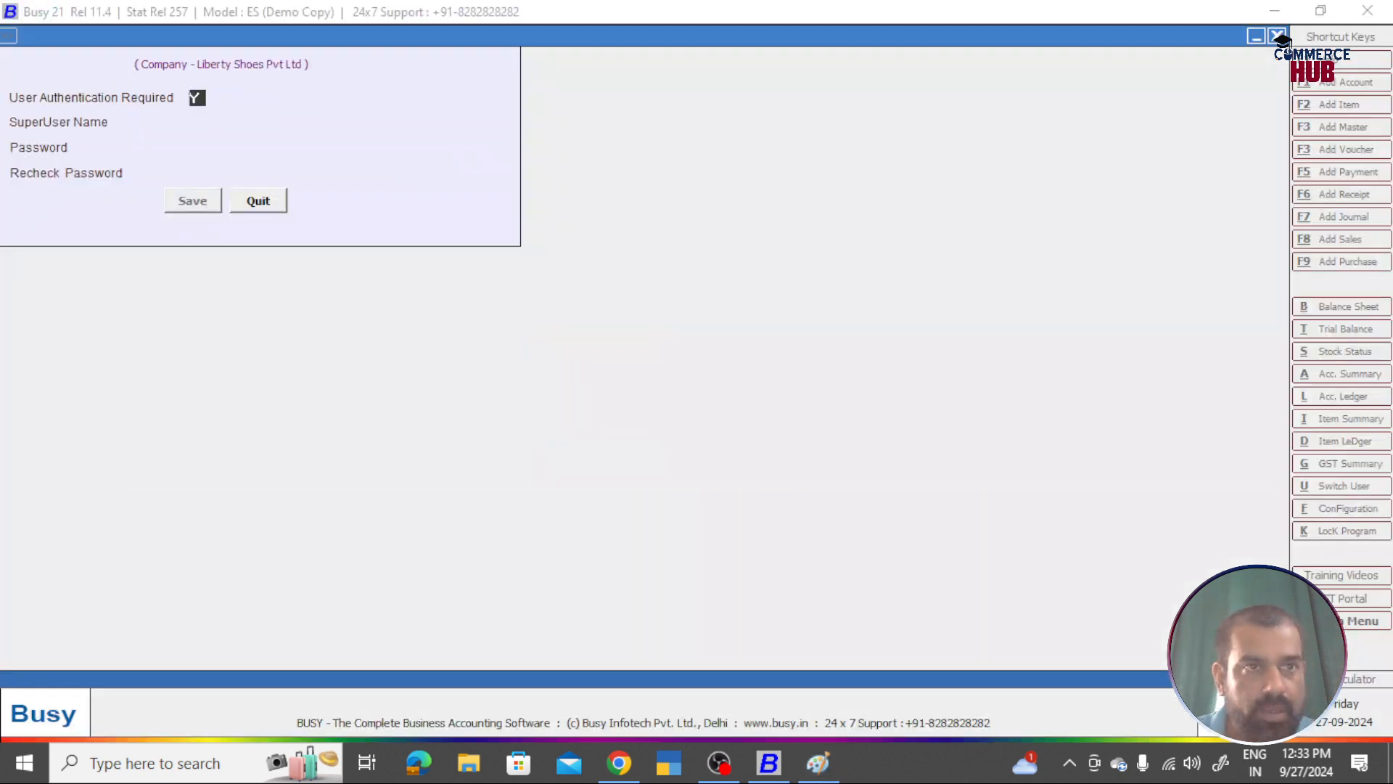
key("alt+Tab")
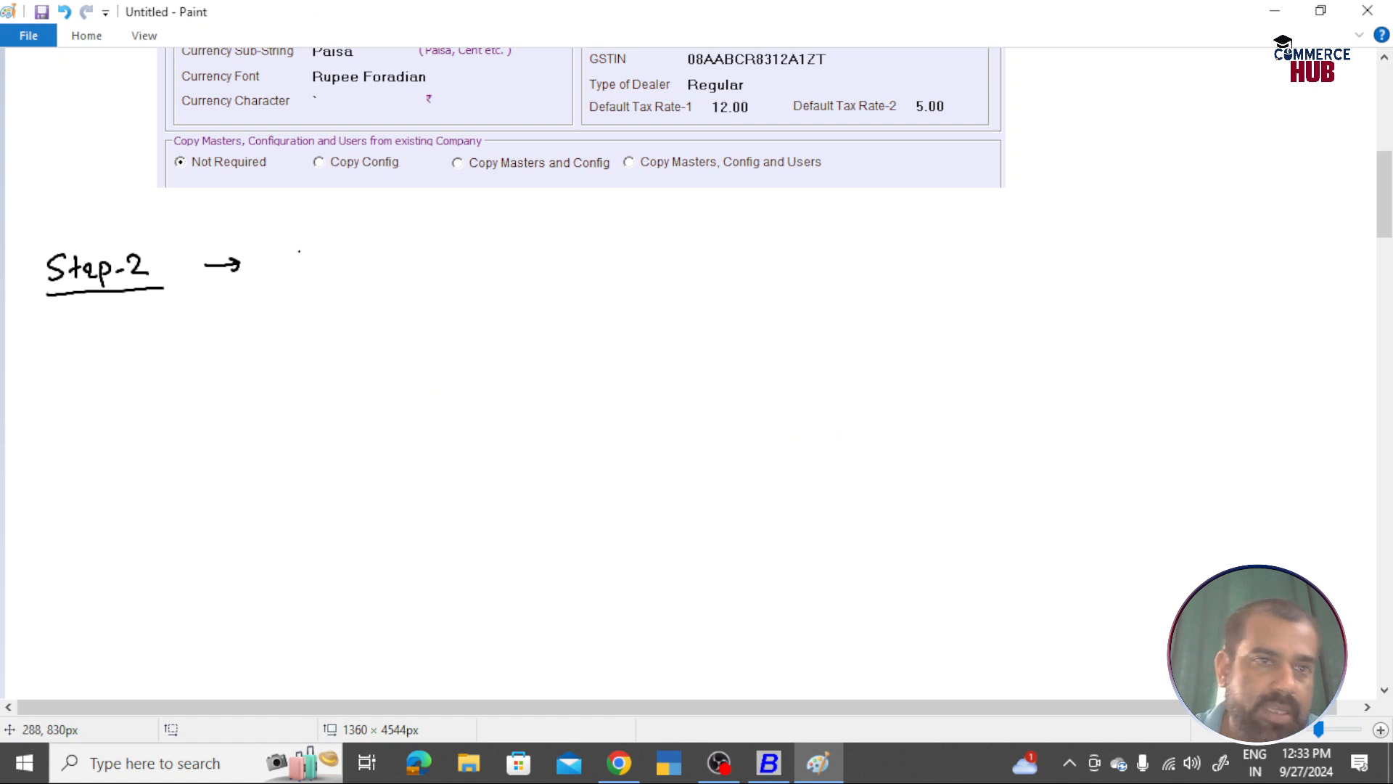
Step: Write 'Super User Creation' after the arrow and underline it
mouse_move(299, 246)
left_mouse_down()
mouse_move(280, 276)
mouse_move(361, 259)
left_mouse_up()
mouse_move(369, 270)
left_mouse_down()
mouse_move(417, 251)
mouse_move(423, 269)
mouse_move(446, 254)
mouse_move(449, 267)
left_mouse_up()
left_click_drag(453, 266, 593, 271)
left_click_drag(604, 261, 647, 270)
left_click_drag(269, 294, 664, 294)
Step: Add '[Security Control] → Protection' to complete the Step-2 heading
mouse_move(739, 243)
left_mouse_down()
mouse_move(711, 243)
mouse_move(733, 282)
mouse_move(759, 263)
mouse_move(758, 276)
left_mouse_up()
mouse_move(781, 260)
left_mouse_down()
mouse_move(831, 269)
mouse_move(874, 250)
mouse_move(891, 287)
left_mouse_up()
left_click_drag(952, 248, 952, 274)
left_click_drag(963, 262, 1008, 263)
left_click_drag(1012, 261, 1045, 282)
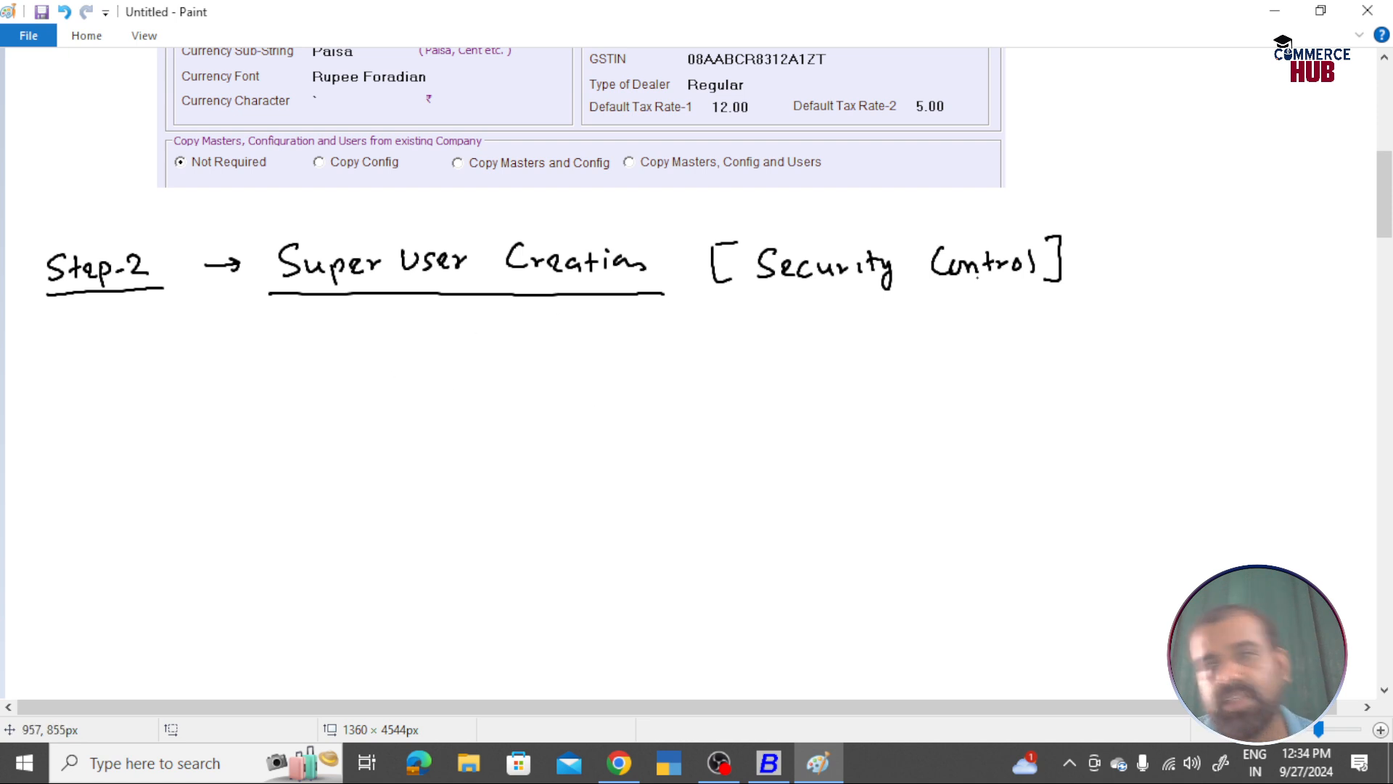
mouse_move(1078, 263)
left_mouse_down()
mouse_move(1145, 271)
mouse_move(1158, 241)
mouse_move(1190, 262)
mouse_move(1300, 254)
left_mouse_up()
left_click(1283, 235)
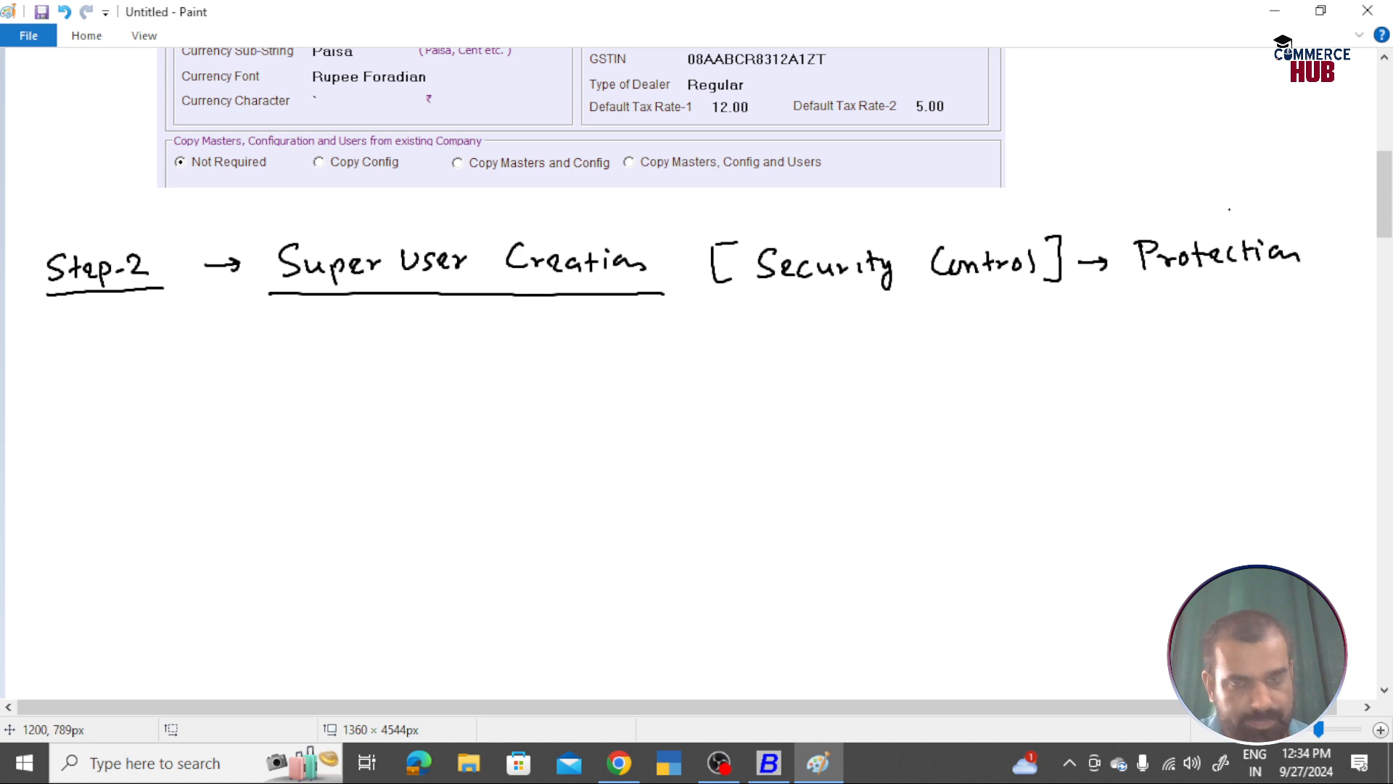
key("alt+Tab")
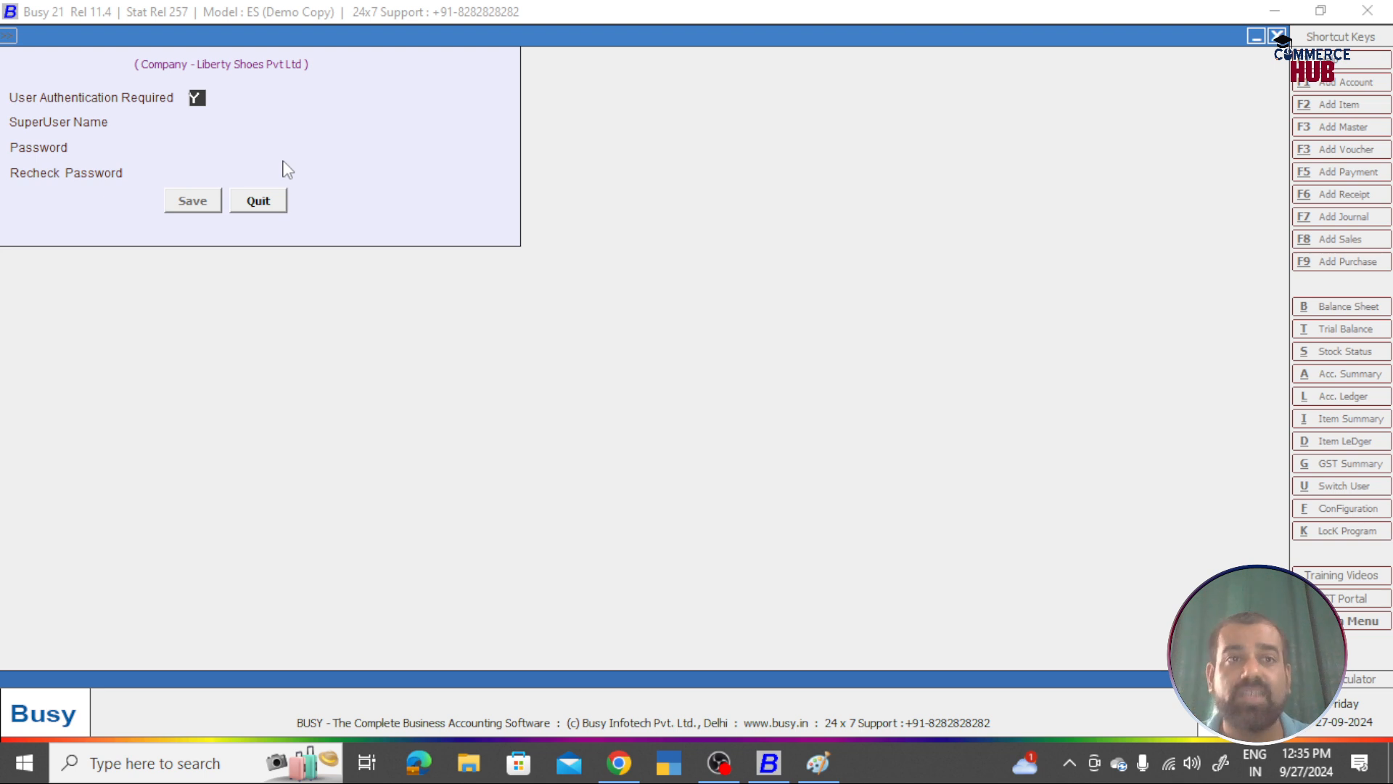
Step: Confirm authentication Y, enter the super user's name and password twice, and save
key("Return")
type("Arun")
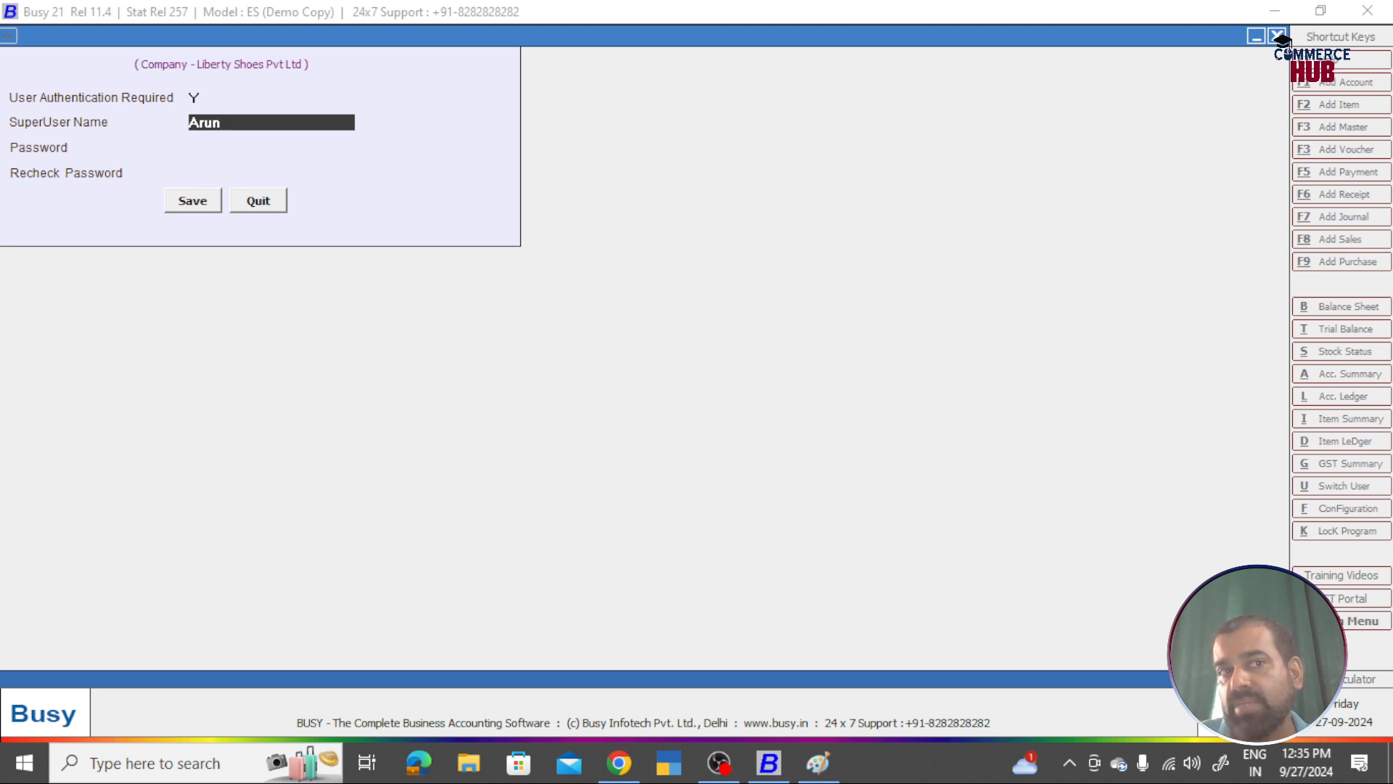
key("Return")
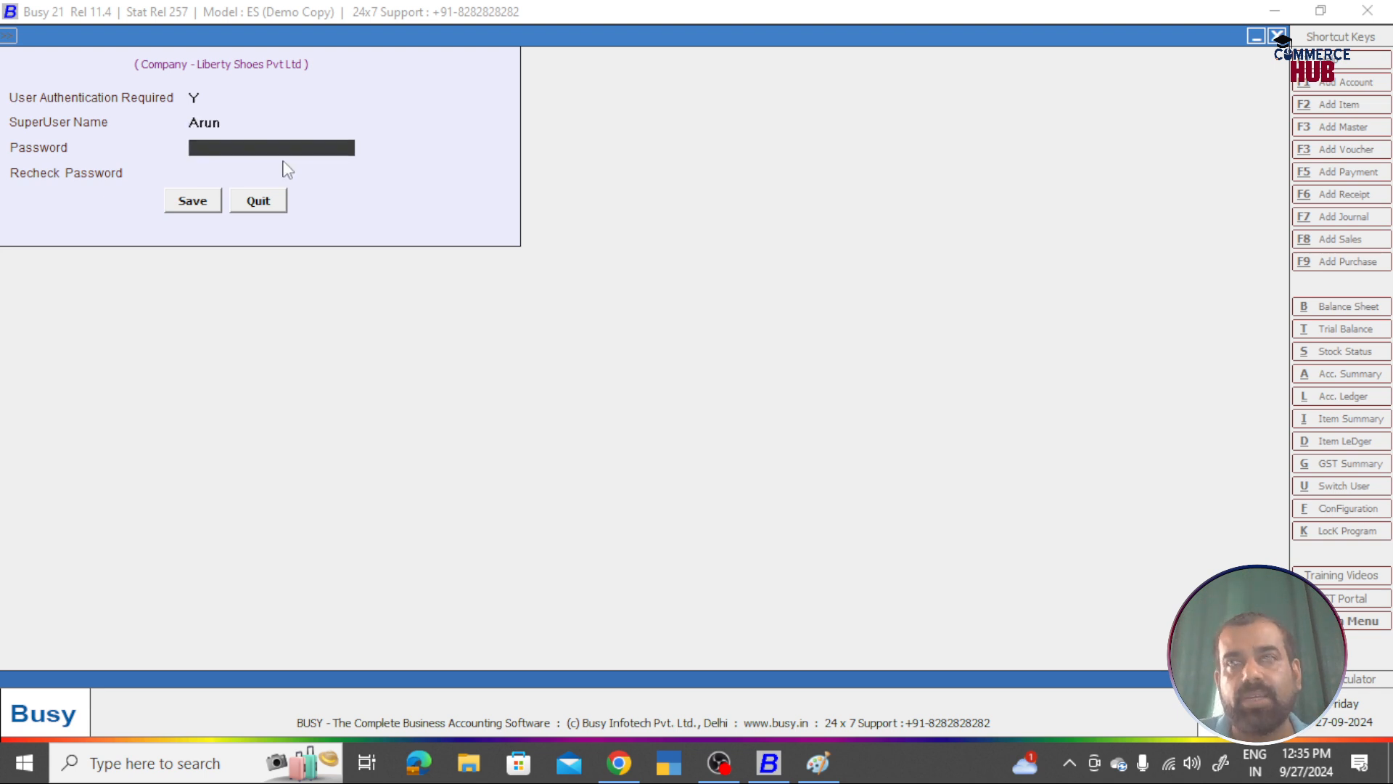
type("123")
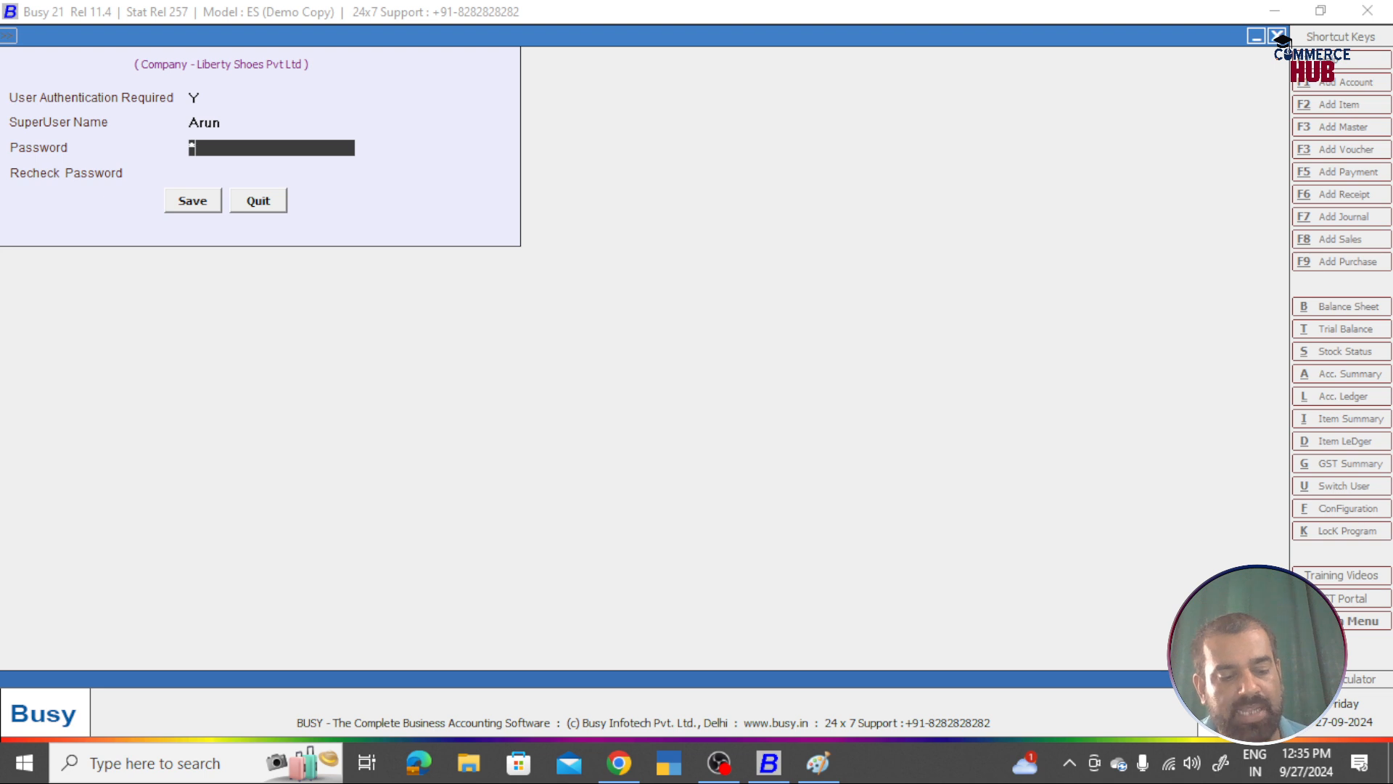
type("45")
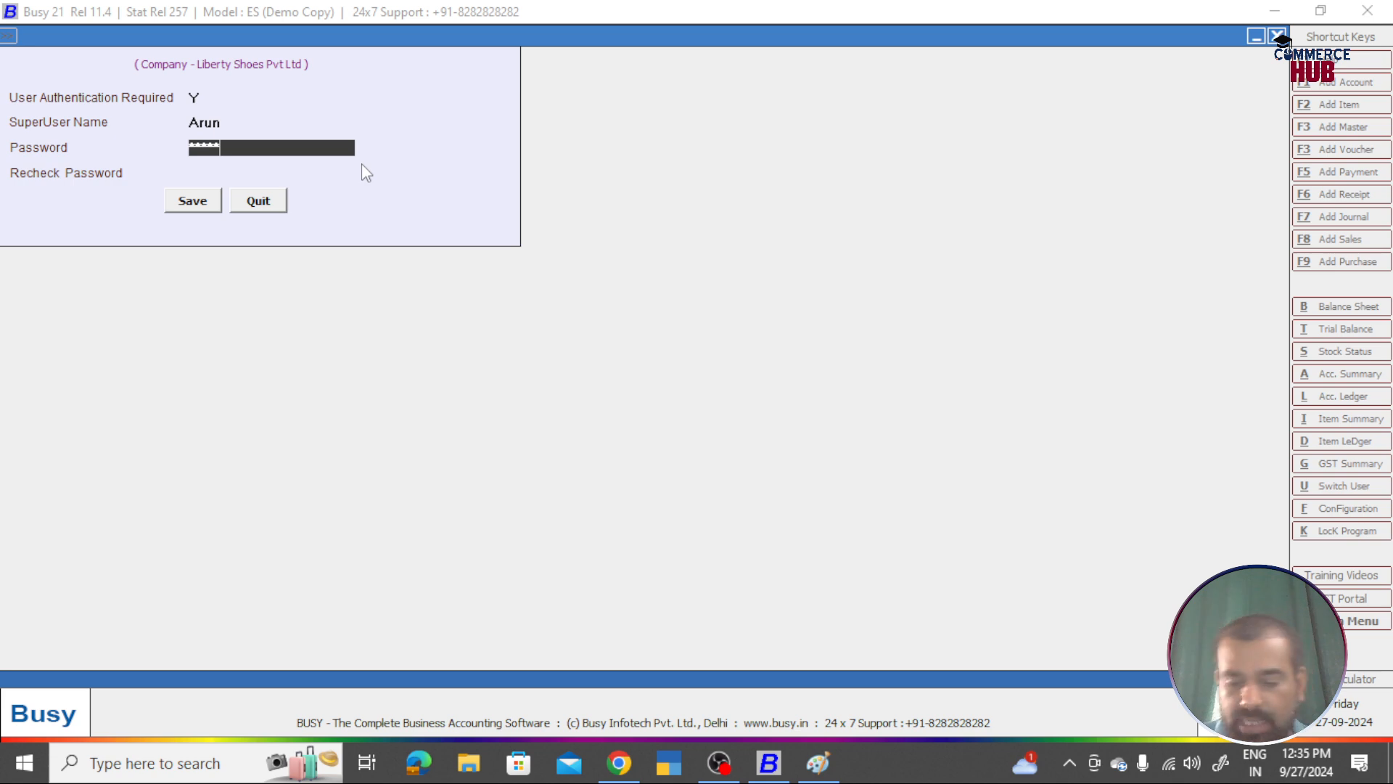
key("Return")
type("*****")
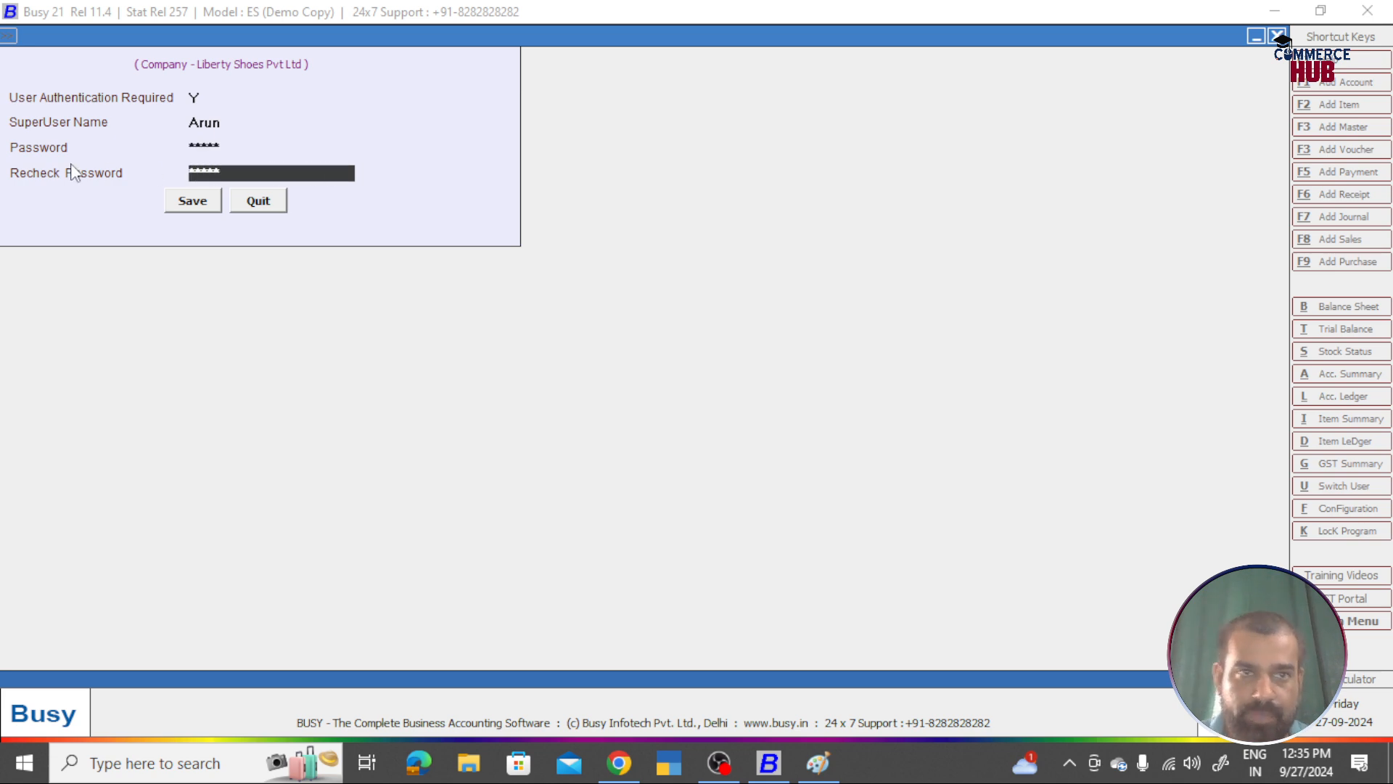
left_click(183, 207)
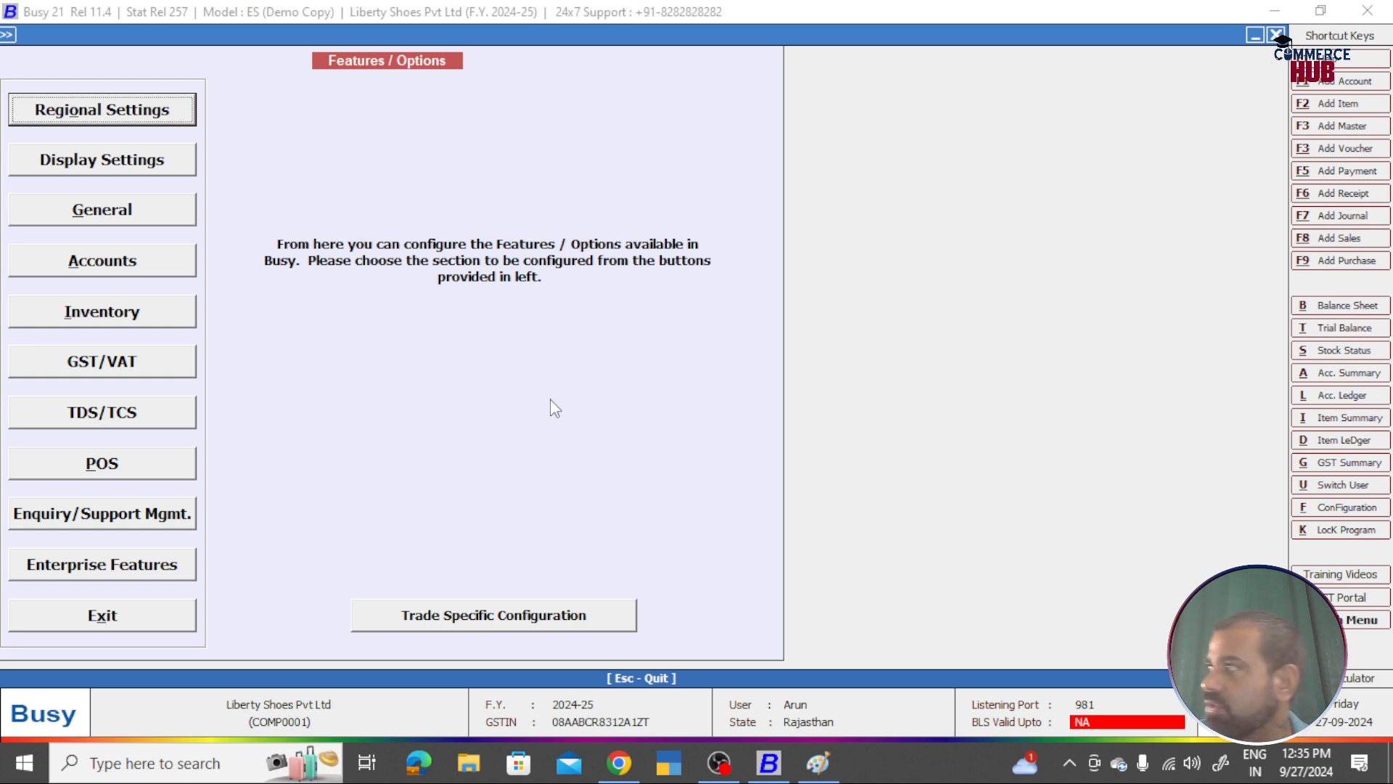
Step: In indigo, handwrite 'Super User Name:' and 'Password' blanks with a circled F2 beside them
key("alt+Tab")
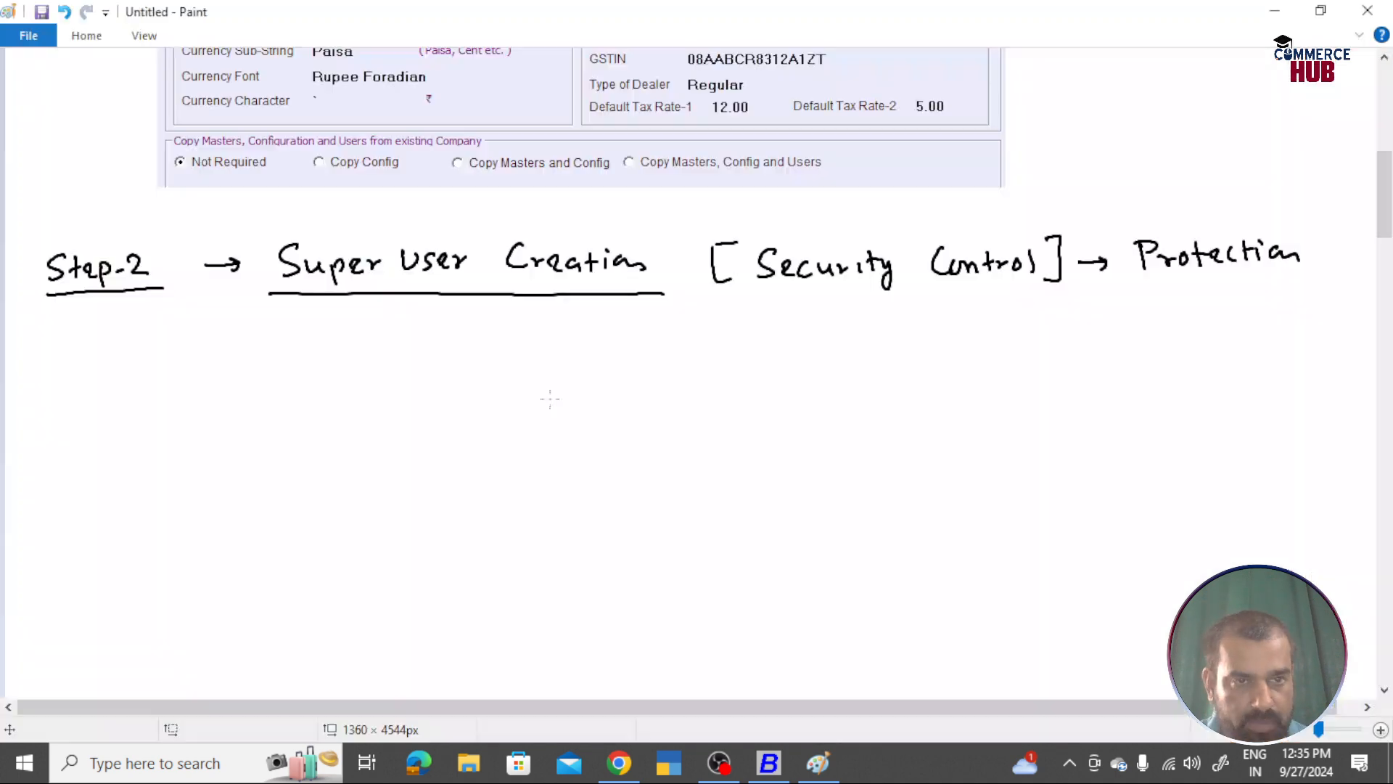
left_click(91, 37)
left_click(957, 67)
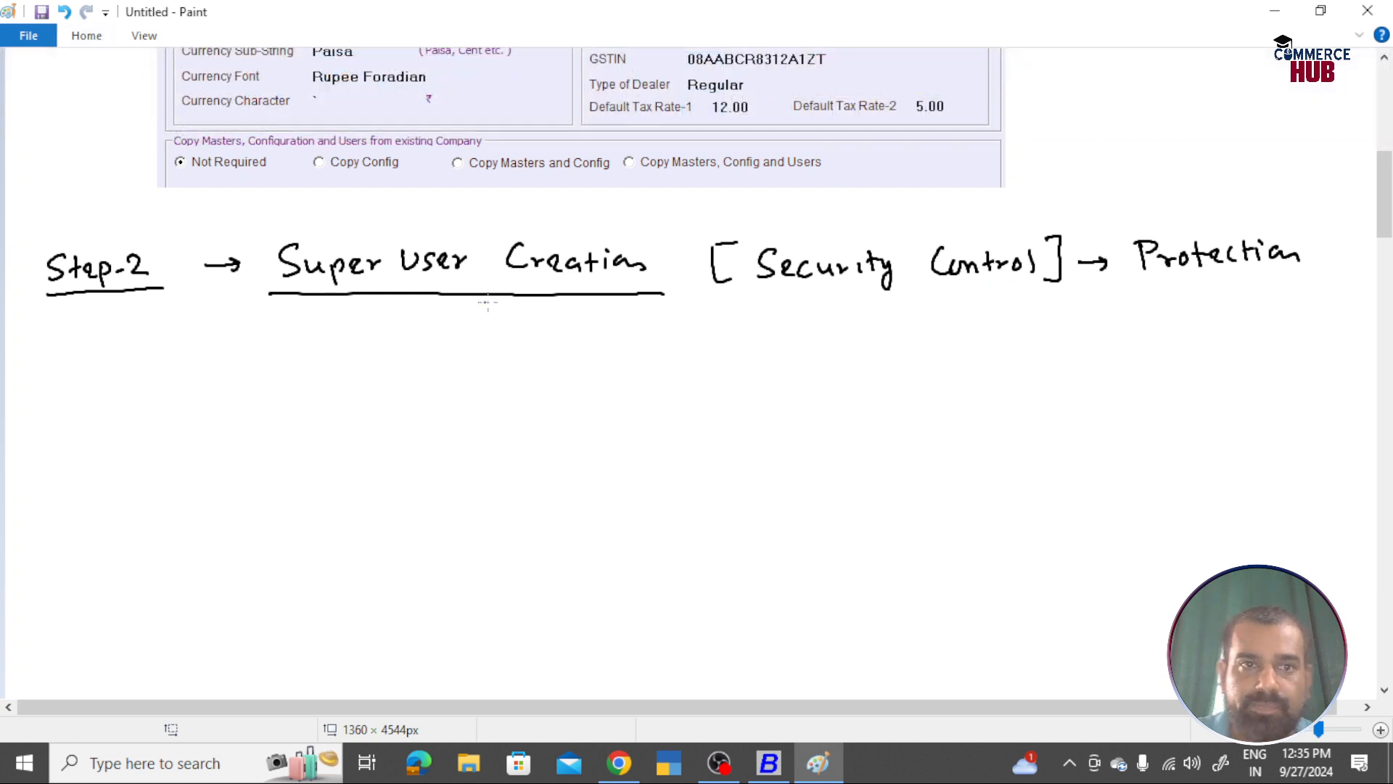
mouse_move(267, 355)
left_mouse_down()
mouse_move(263, 374)
mouse_move(433, 353)
mouse_move(750, 372)
left_mouse_up()
left_click(583, 350)
mouse_move(378, 396)
left_mouse_down()
mouse_move(378, 419)
mouse_move(420, 397)
mouse_move(494, 408)
mouse_move(508, 396)
mouse_move(510, 417)
left_mouse_up()
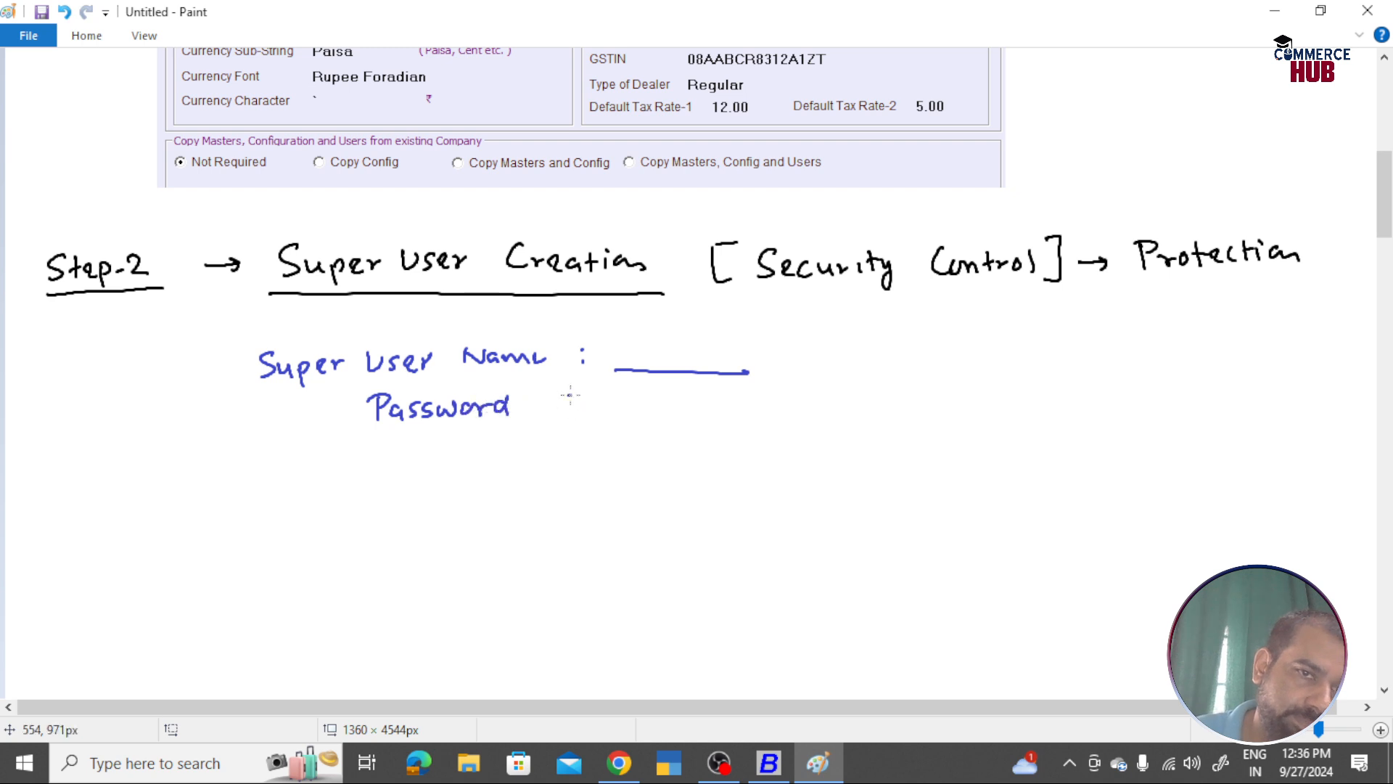
left_click_drag(616, 411, 741, 412)
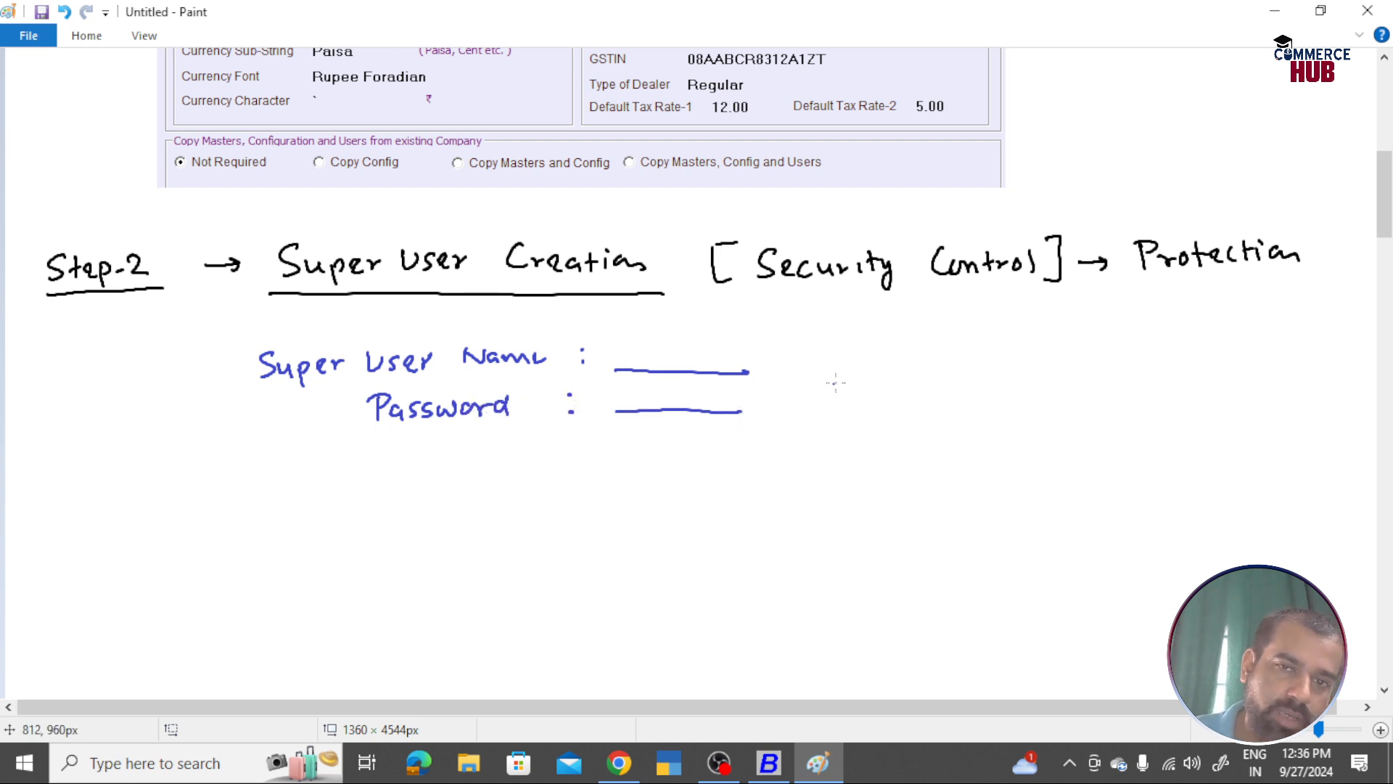
left_click_drag(835, 383, 835, 400)
left_click_drag(835, 382, 847, 390)
mouse_move(856, 385)
left_mouse_down()
mouse_move(872, 398)
mouse_move(854, 418)
mouse_move(830, 372)
left_mouse_up()
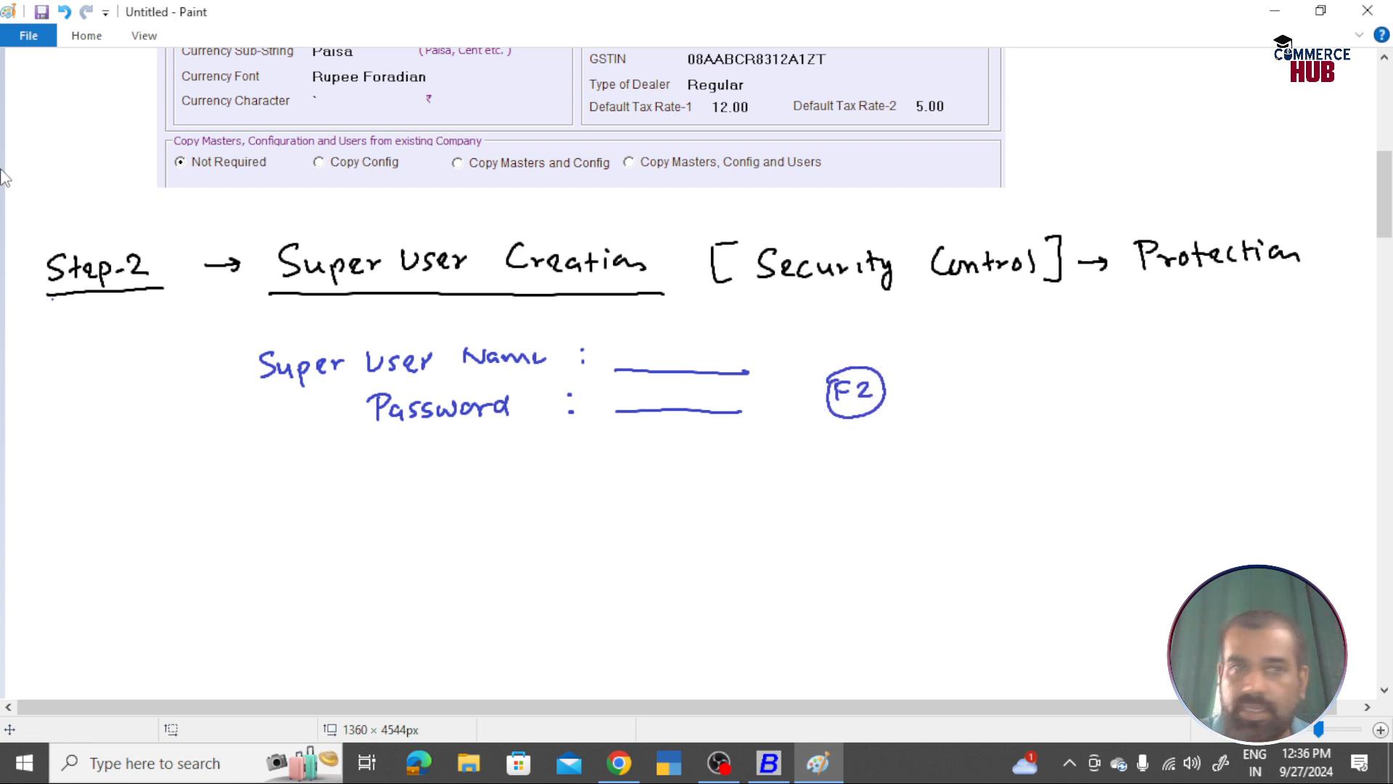
Step: Write 'Authentication Required = YES' above the Super User Name line, fixing one mistaken letter
left_click(91, 42)
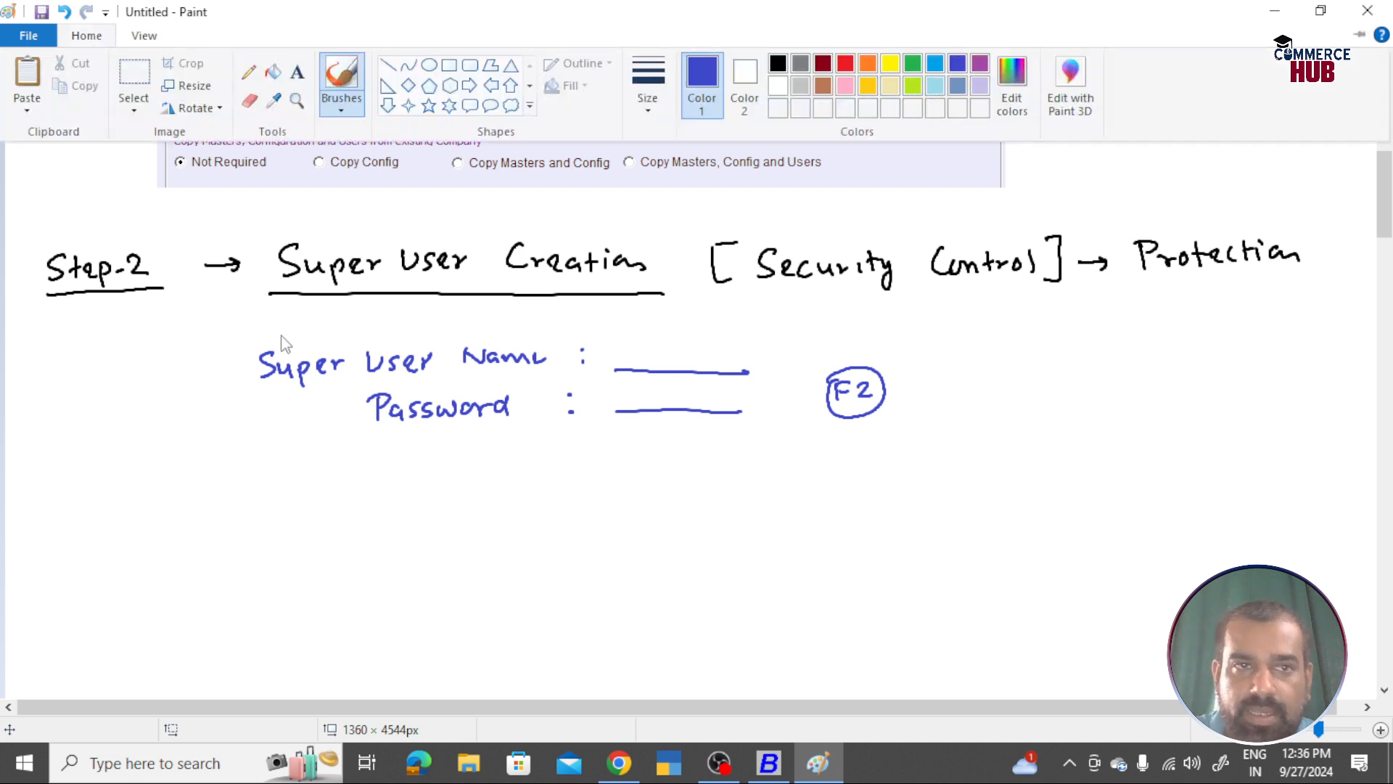
left_click(297, 314)
left_click_drag(291, 335, 302, 326)
left_click_drag(309, 320, 341, 333)
mouse_move(331, 320)
left_mouse_down()
mouse_move(418, 332)
mouse_move(398, 335)
left_mouse_up()
key("ctrl+z")
left_click_drag(391, 320, 465, 333)
mouse_move(457, 320)
left_mouse_down()
mouse_move(536, 314)
mouse_move(540, 330)
left_mouse_up()
mouse_move(540, 319)
left_mouse_down()
mouse_move(572, 330)
mouse_move(681, 317)
left_mouse_up()
left_click_drag(669, 327, 714, 329)
mouse_move(726, 309)
left_mouse_down()
mouse_move(740, 328)
mouse_move(742, 306)
left_mouse_up()
mouse_move(726, 317)
left_mouse_down()
mouse_move(751, 319)
mouse_move(744, 328)
left_mouse_up()
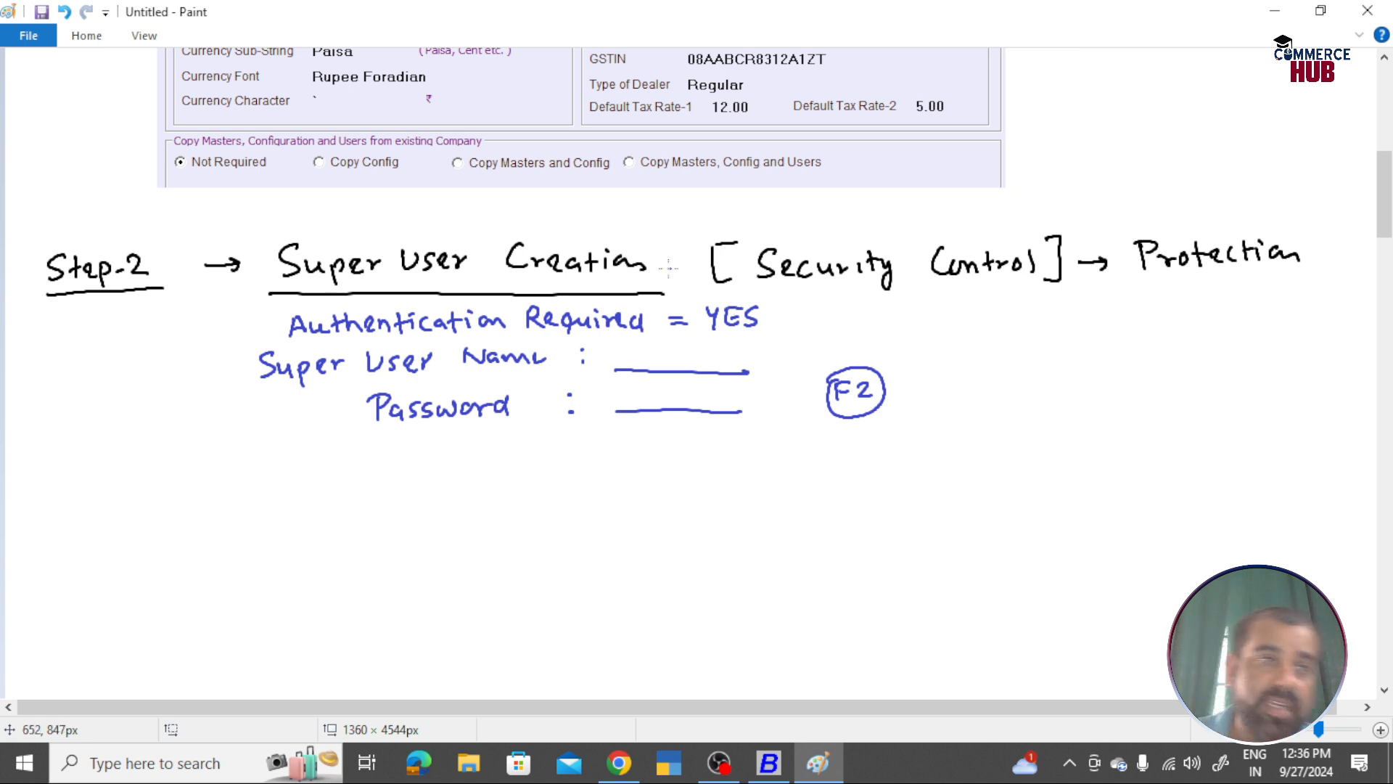
Step: Switch the brush colour back to black and return to Busy 21
left_click(86, 37)
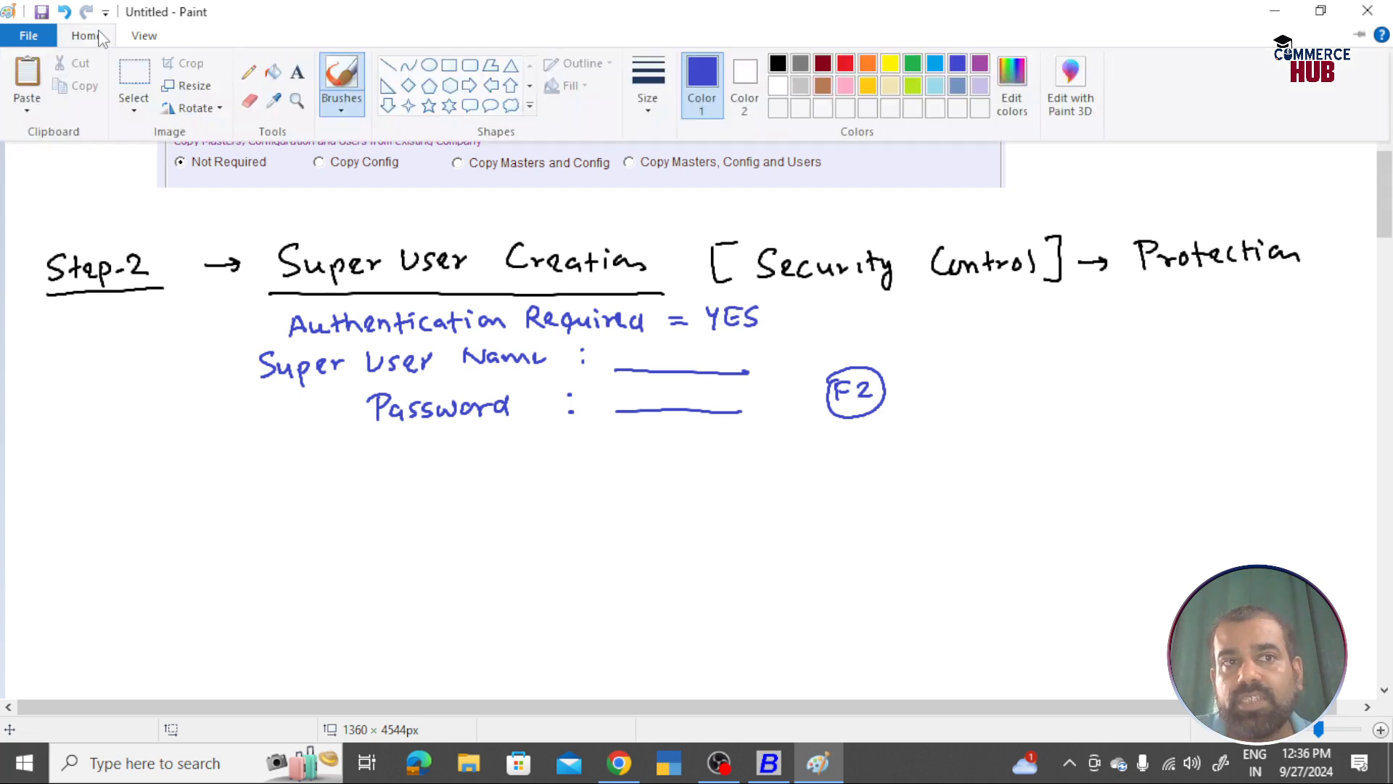
left_click(778, 65)
key("alt+Tab")
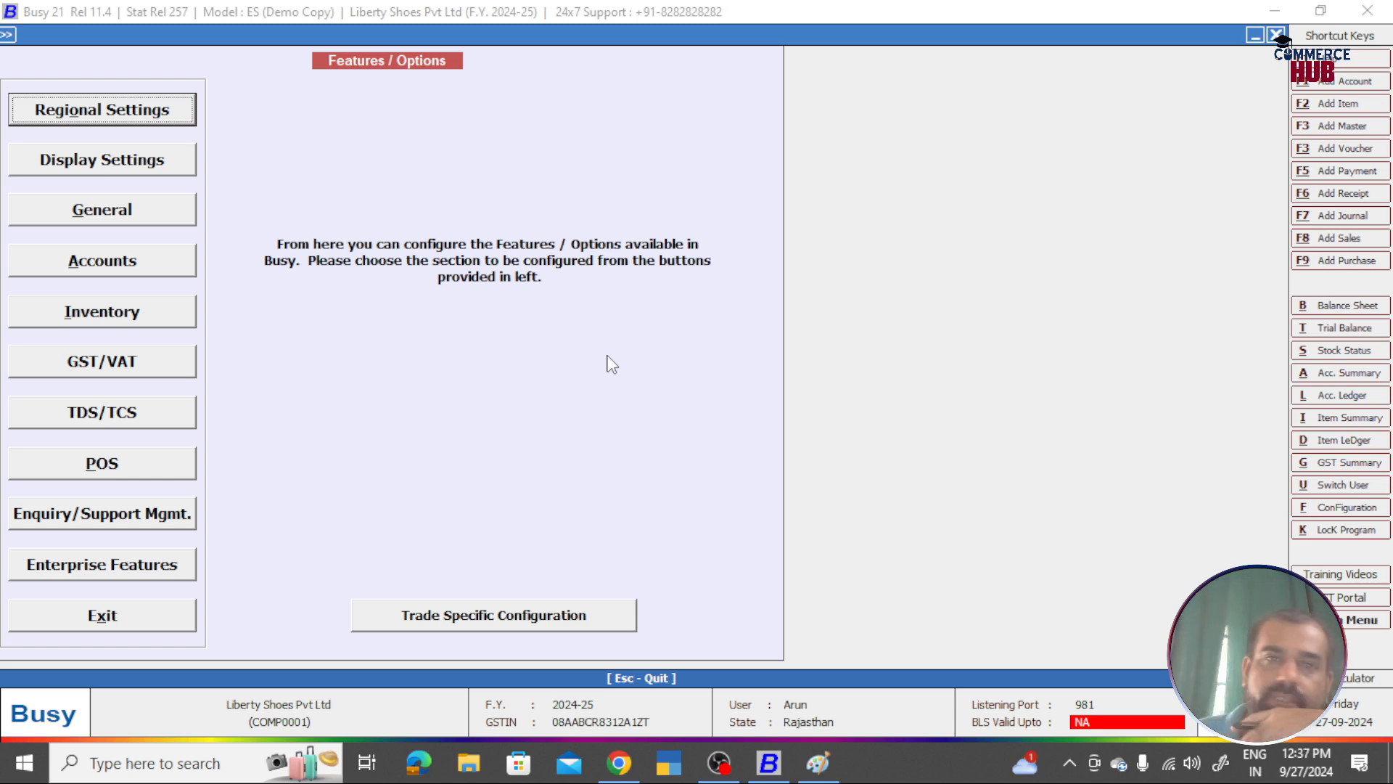
Step: Exit Features/Options to Liberty Shoes Pvt Ltd's main window, then go back to the Paint notes
left_click(123, 620)
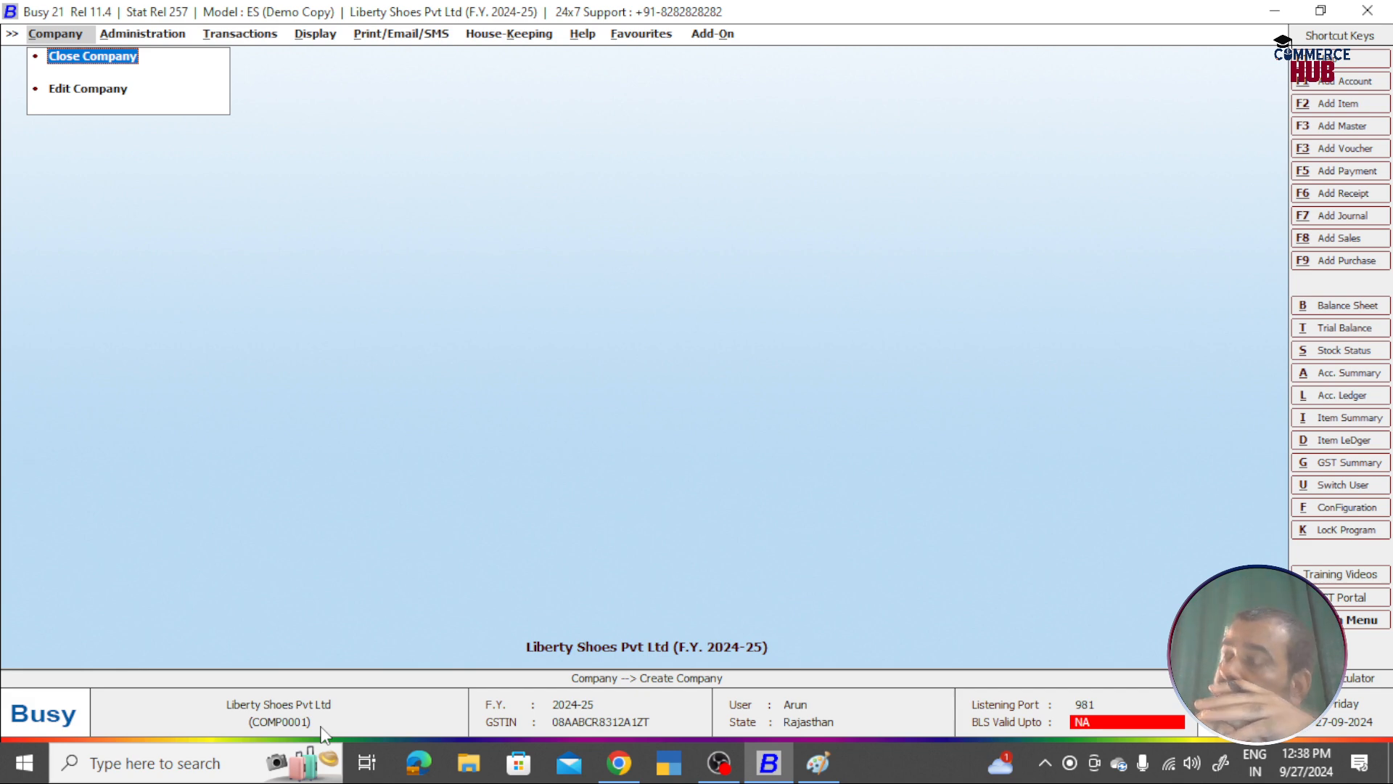
key("alt+Tab")
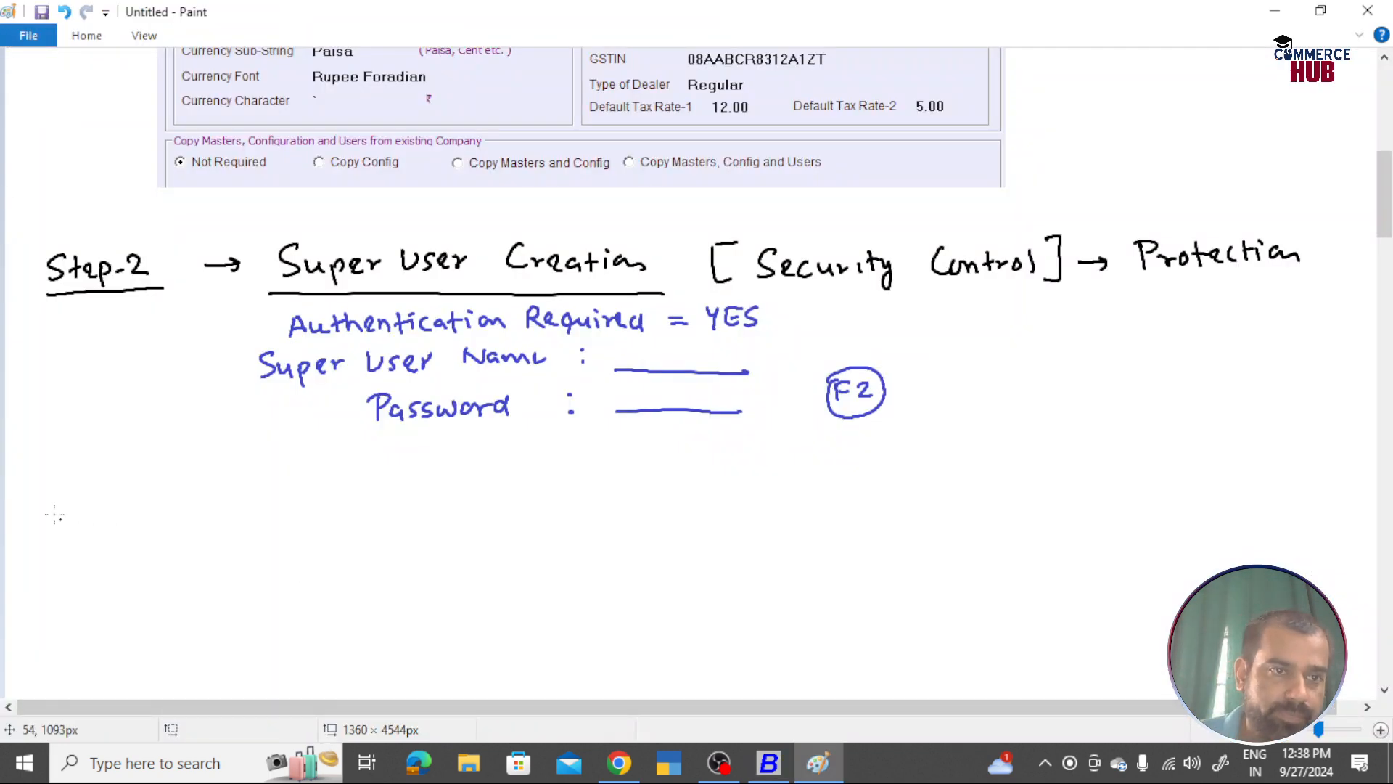
Step: Handwrite the black heading 'Step-3 → New User Creation' under the Step-2 notes and underline it
mouse_move(67, 480)
left_mouse_down()
mouse_move(65, 496)
mouse_move(157, 489)
mouse_move(148, 499)
left_mouse_up()
mouse_move(61, 519)
left_mouse_down()
mouse_move(151, 513)
mouse_move(234, 481)
mouse_move(228, 492)
mouse_move(402, 470)
left_mouse_up()
mouse_move(402, 470)
left_mouse_down()
mouse_move(422, 485)
mouse_move(597, 479)
left_mouse_up()
left_click_drag(278, 506, 611, 496)
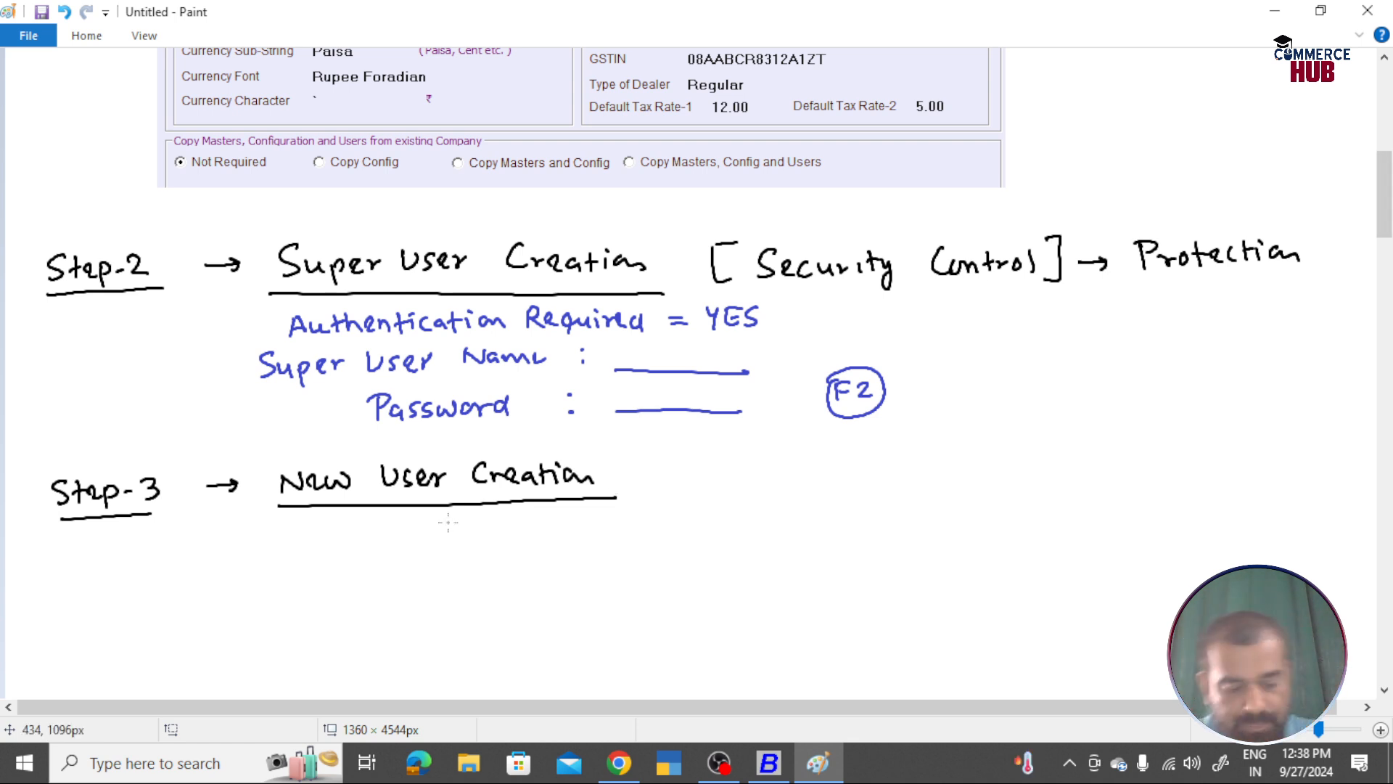
Step: Close Liberty Shoes Pvt Ltd via the Company menu and bring up the Select Company list
key("alt+Tab")
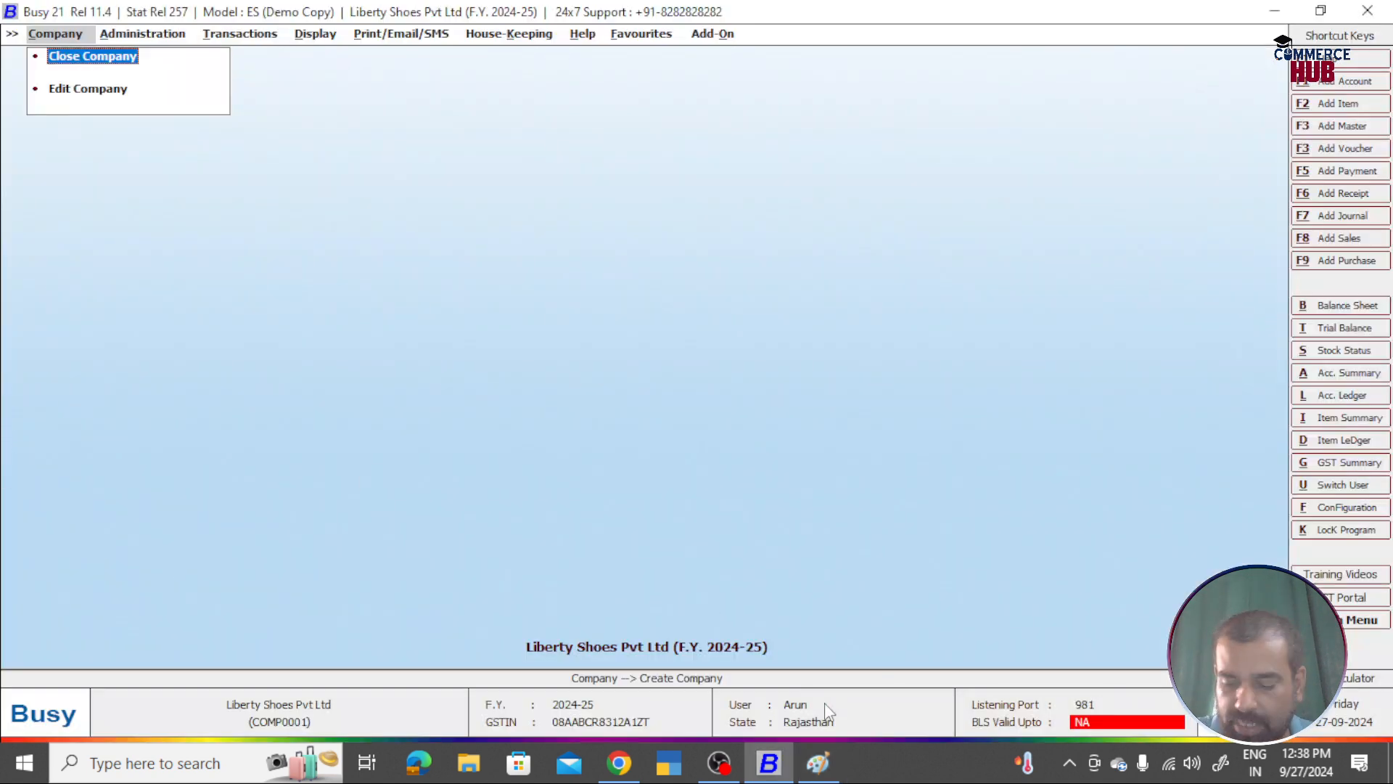
key("Right")
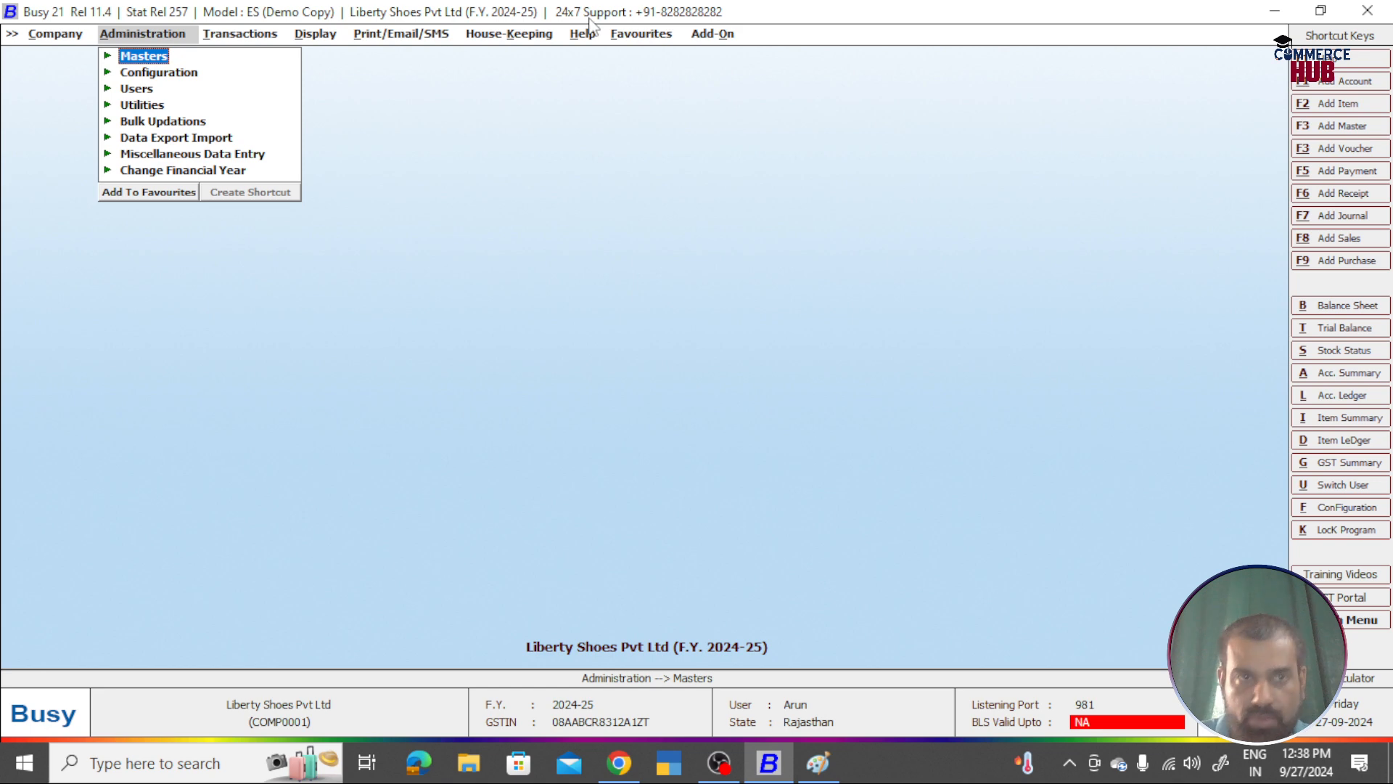
key("Left")
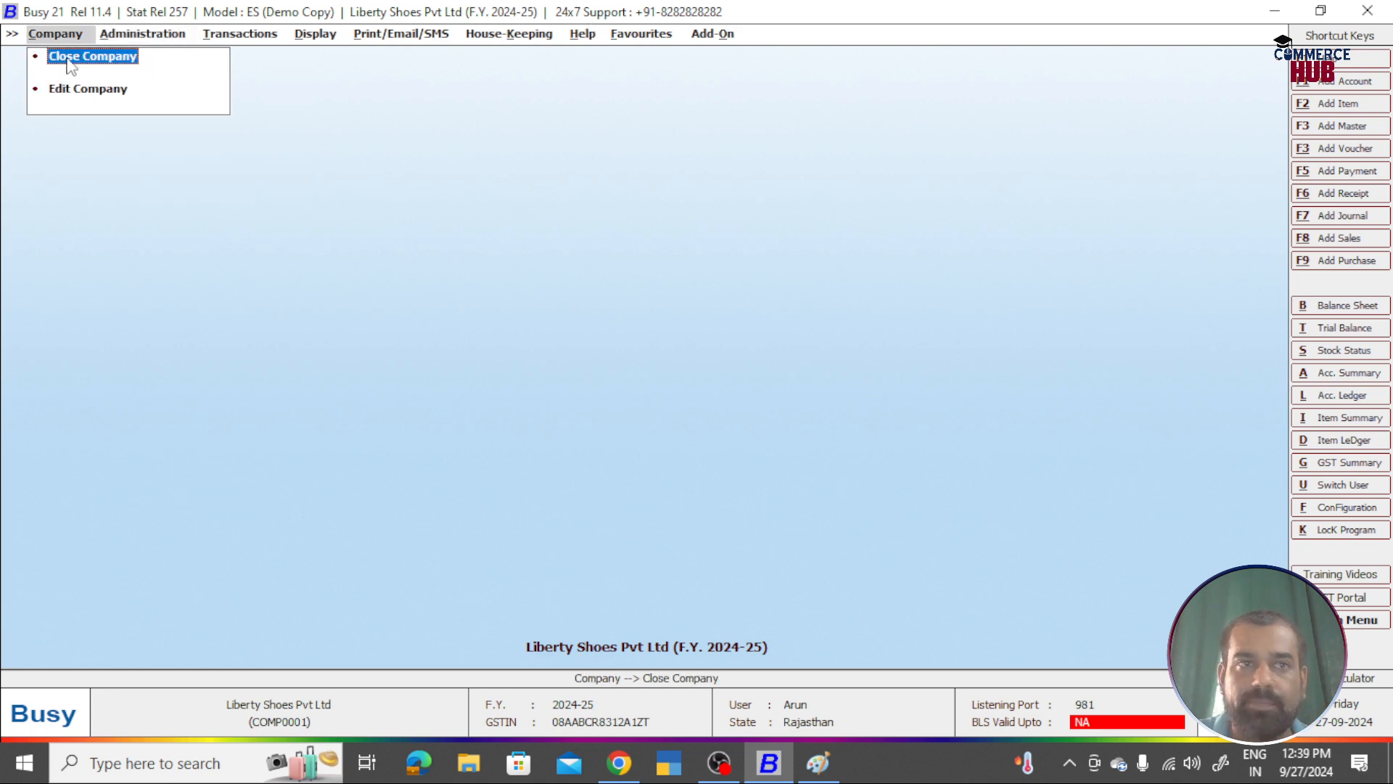
left_click(94, 57)
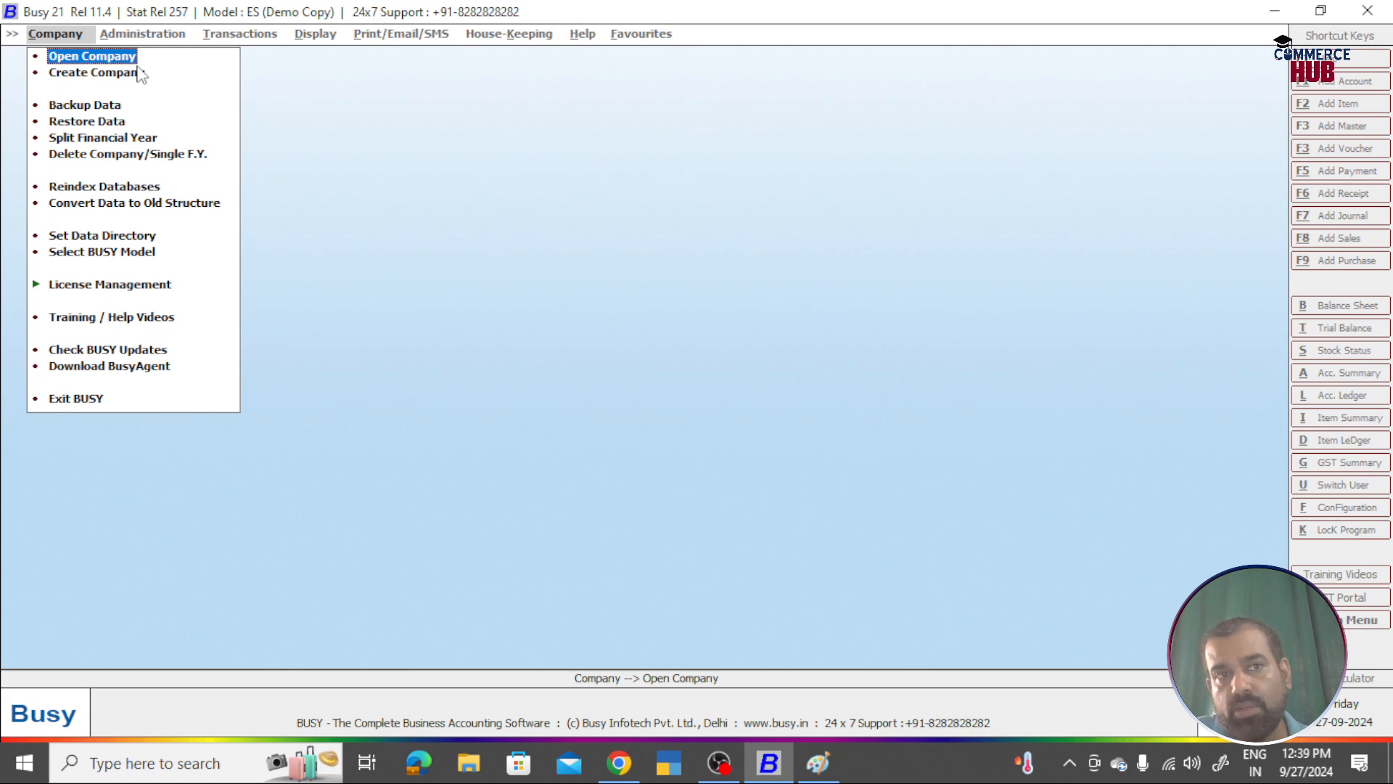
key("Return")
Step: Select Liberty Shoes Pvt Ltd (COMP0001) and log in with the super user's name and password
left_click(234, 175)
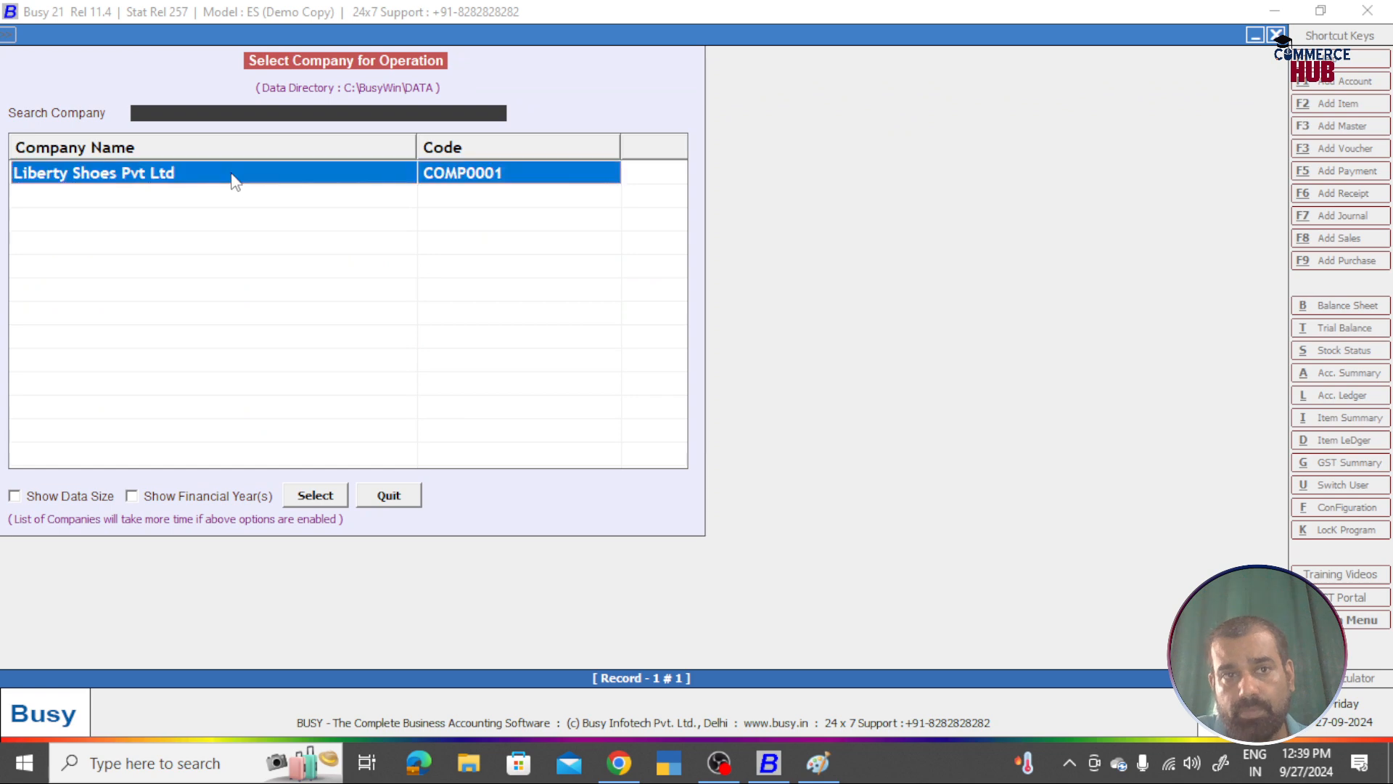
left_click(314, 496)
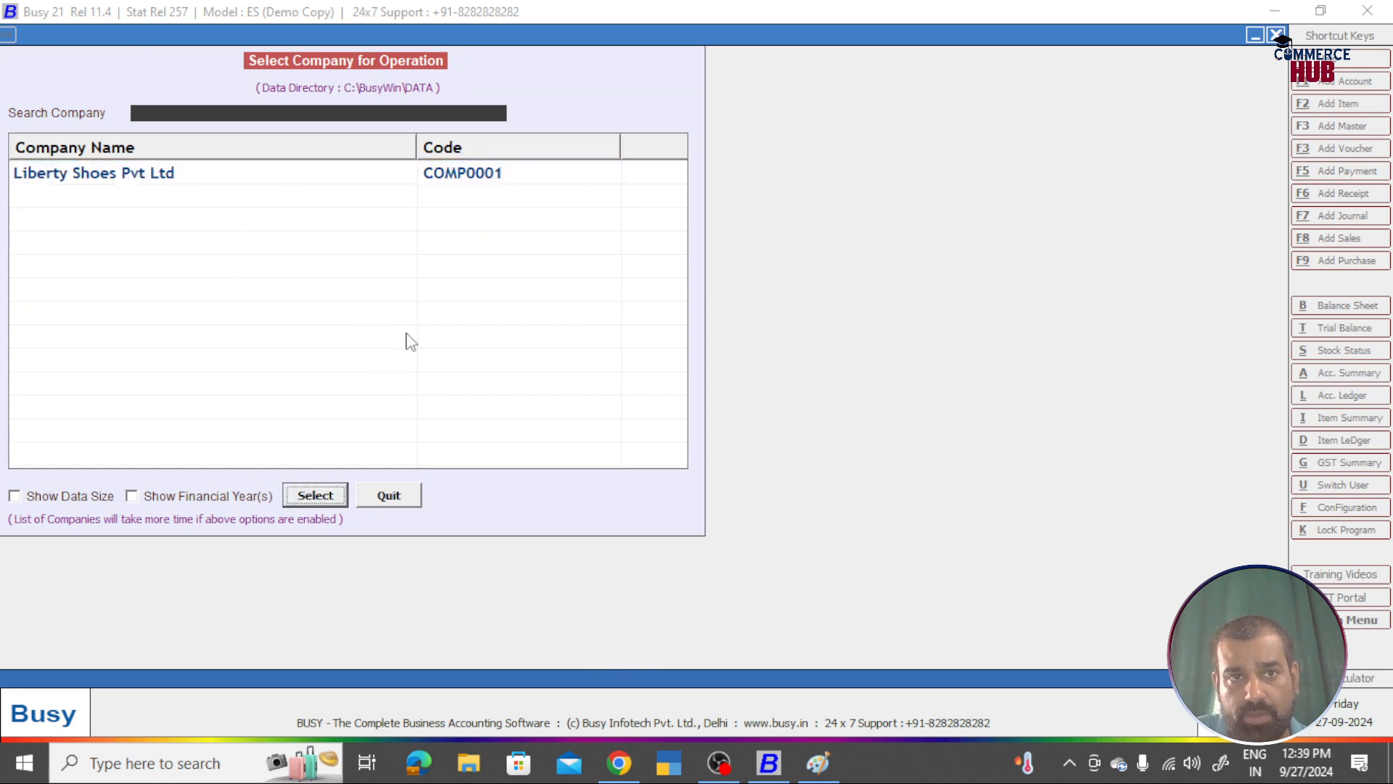
type("Arun")
key("Return")
type("****")
key("Return")
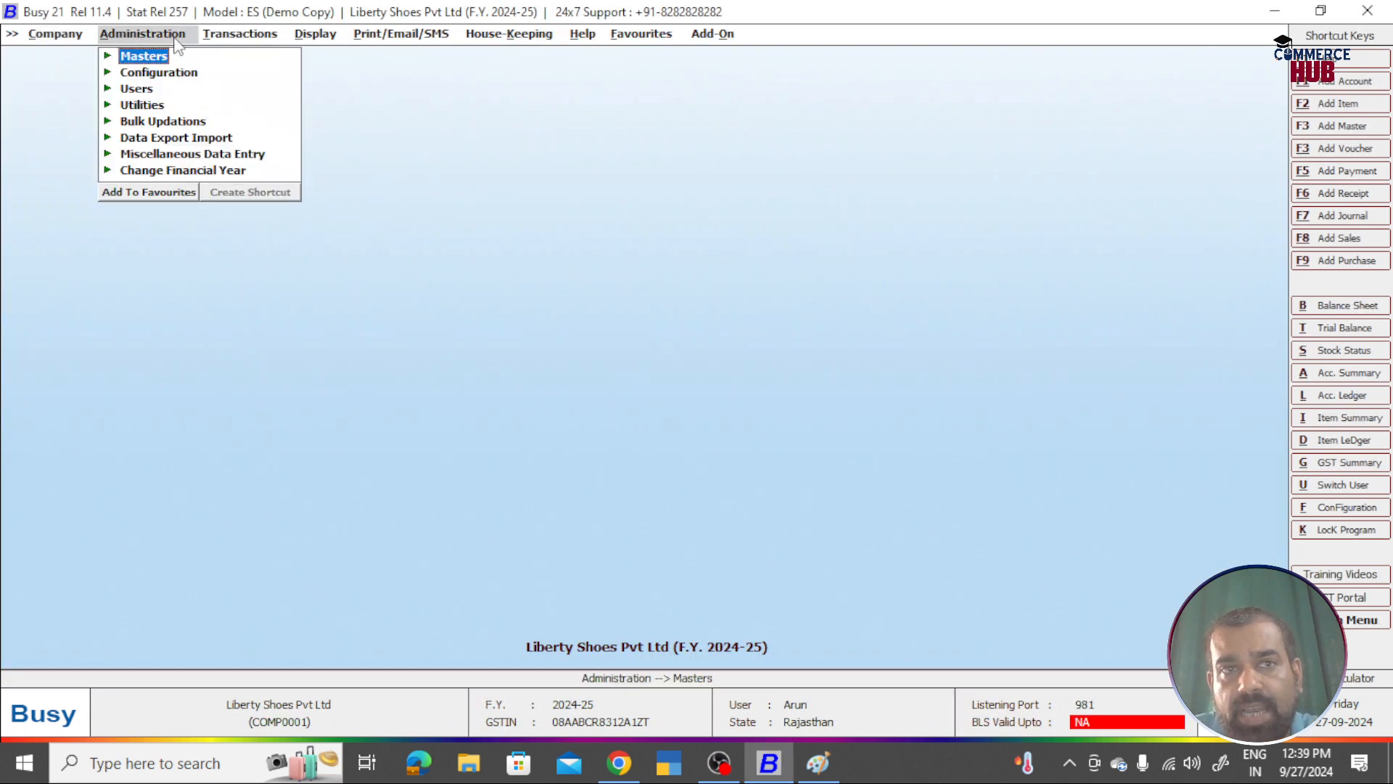
Step: Browse the menus, then expand Administration > Users to reveal Add, Modify and List
left_click(58, 37)
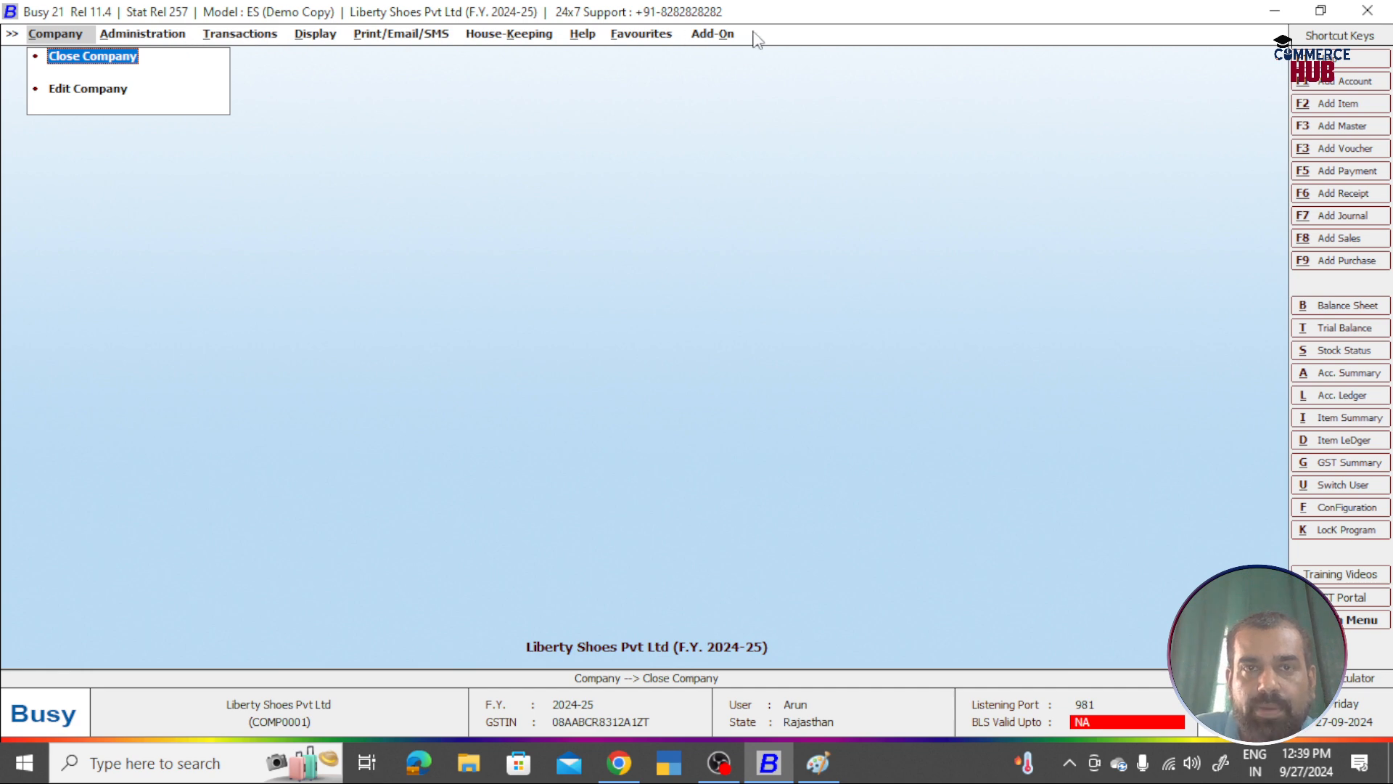
key("Right")
key("Right")
key("Right")
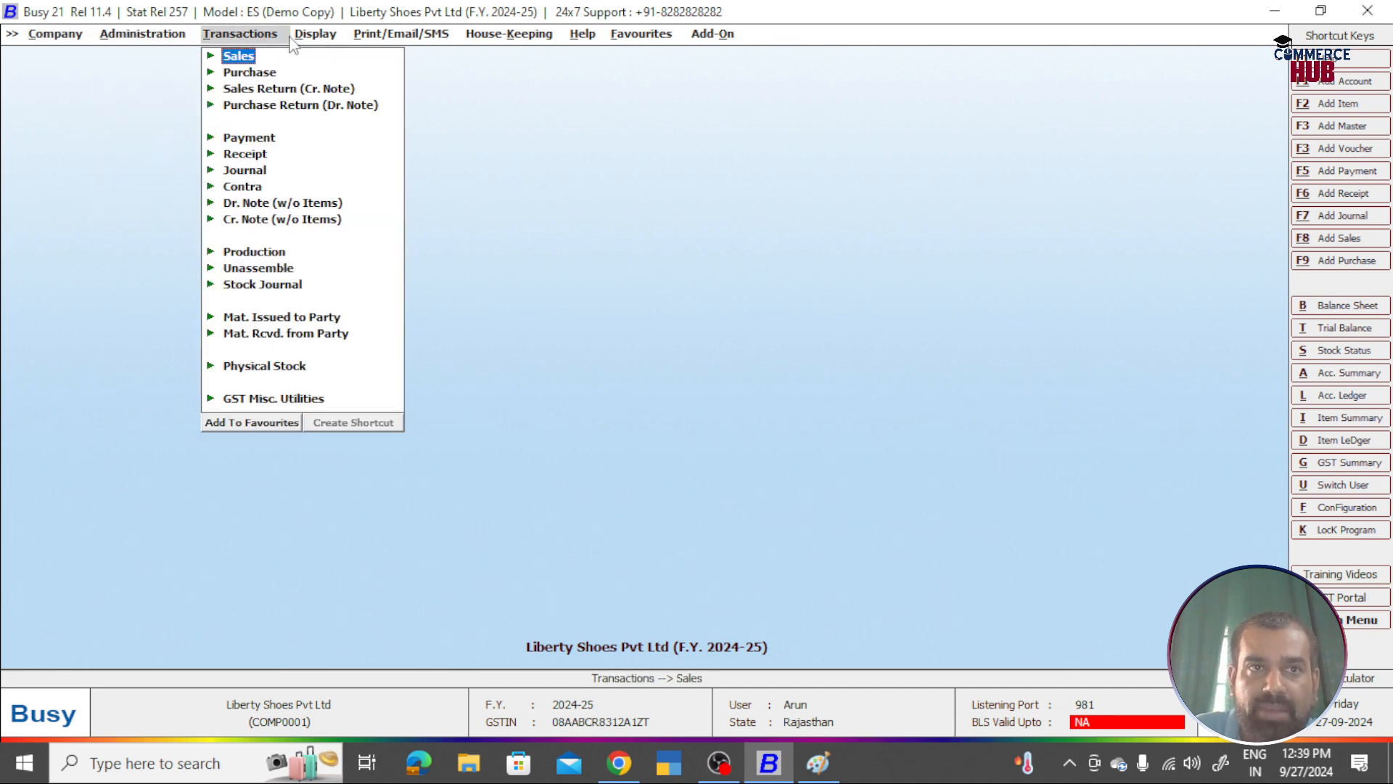
key("Right")
key("Right")
key("Right")
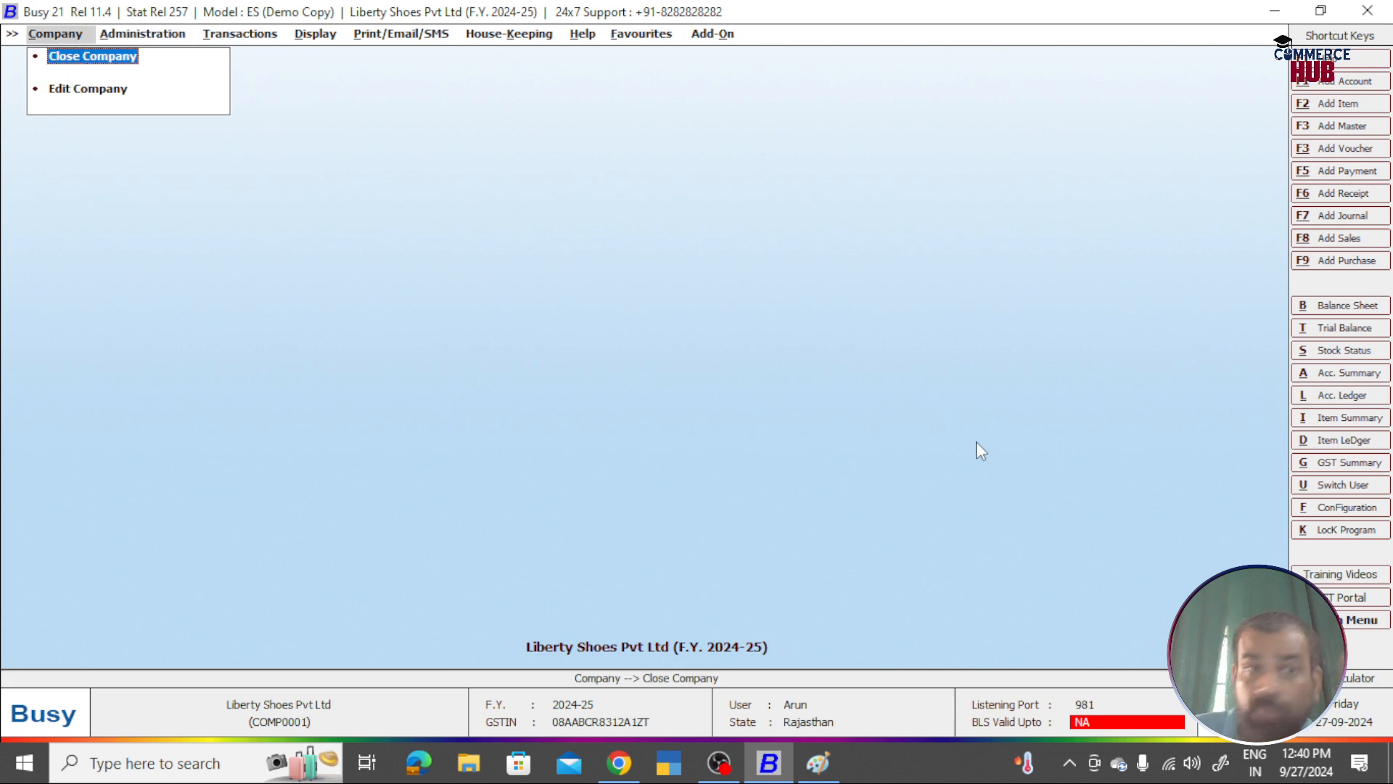
left_click(835, 373)
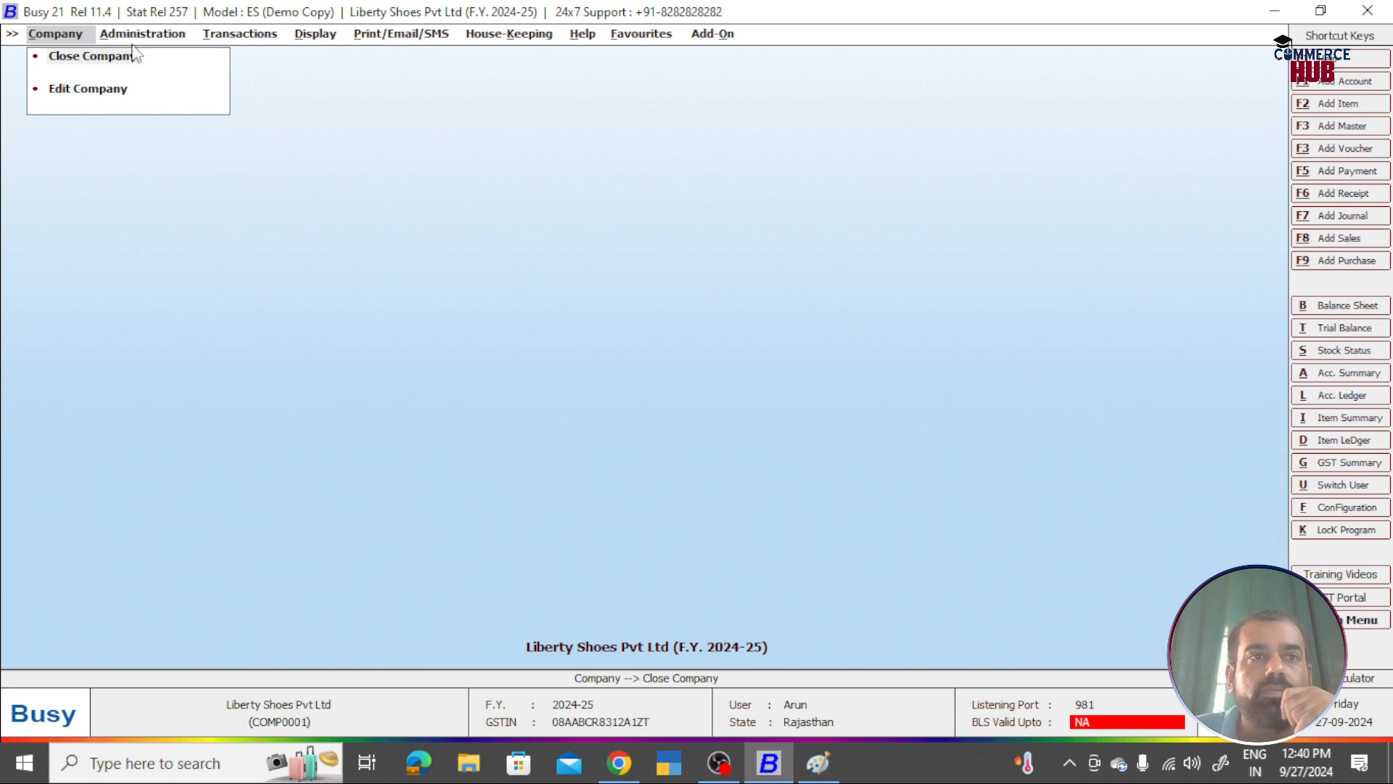
left_click(150, 32)
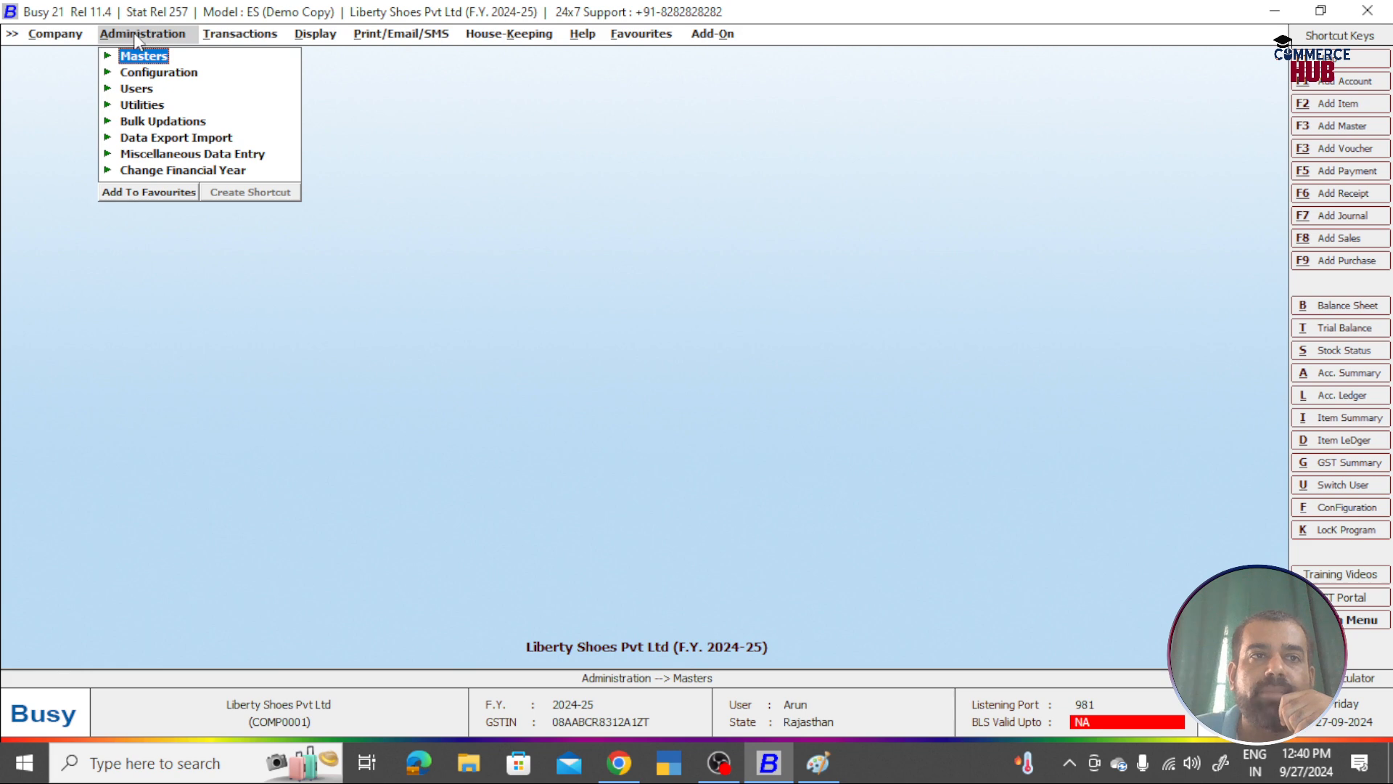
left_click(138, 89)
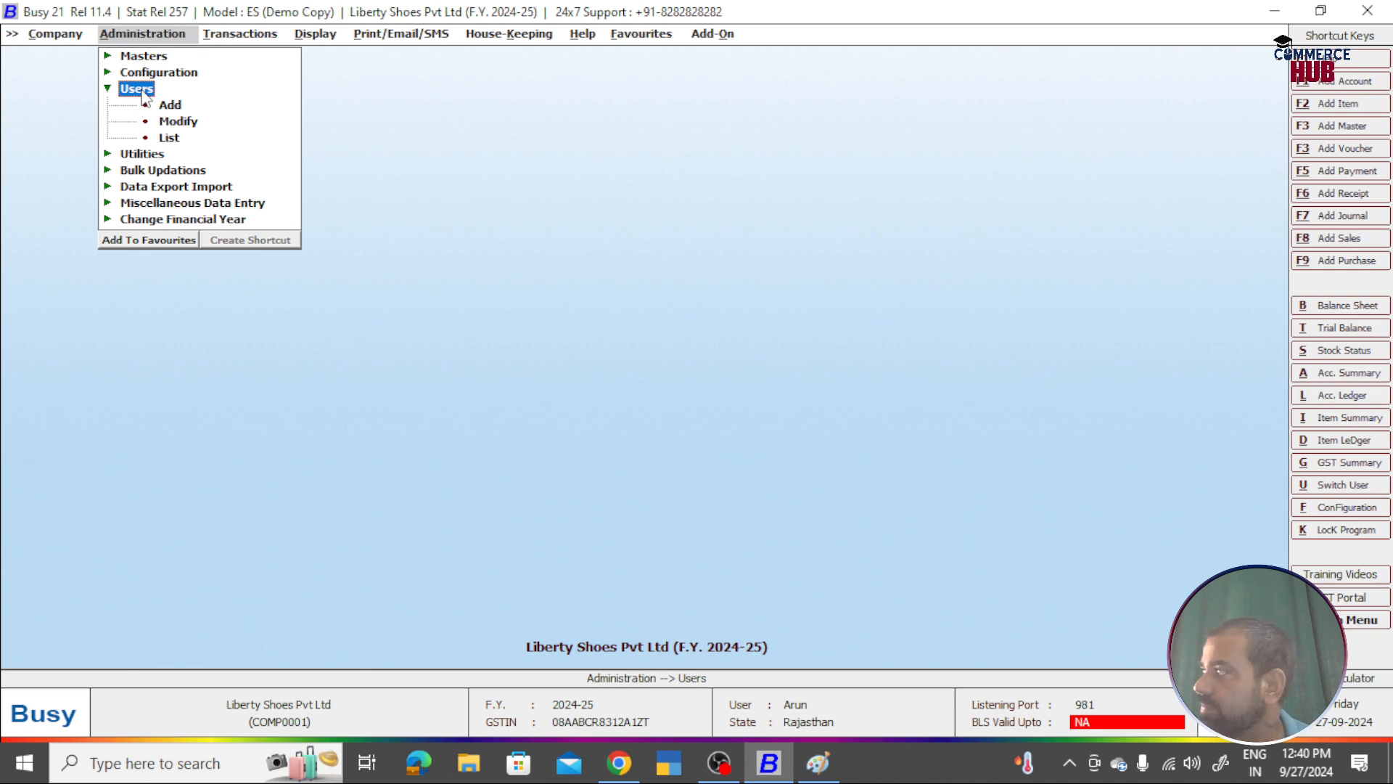
key("alt+Tab")
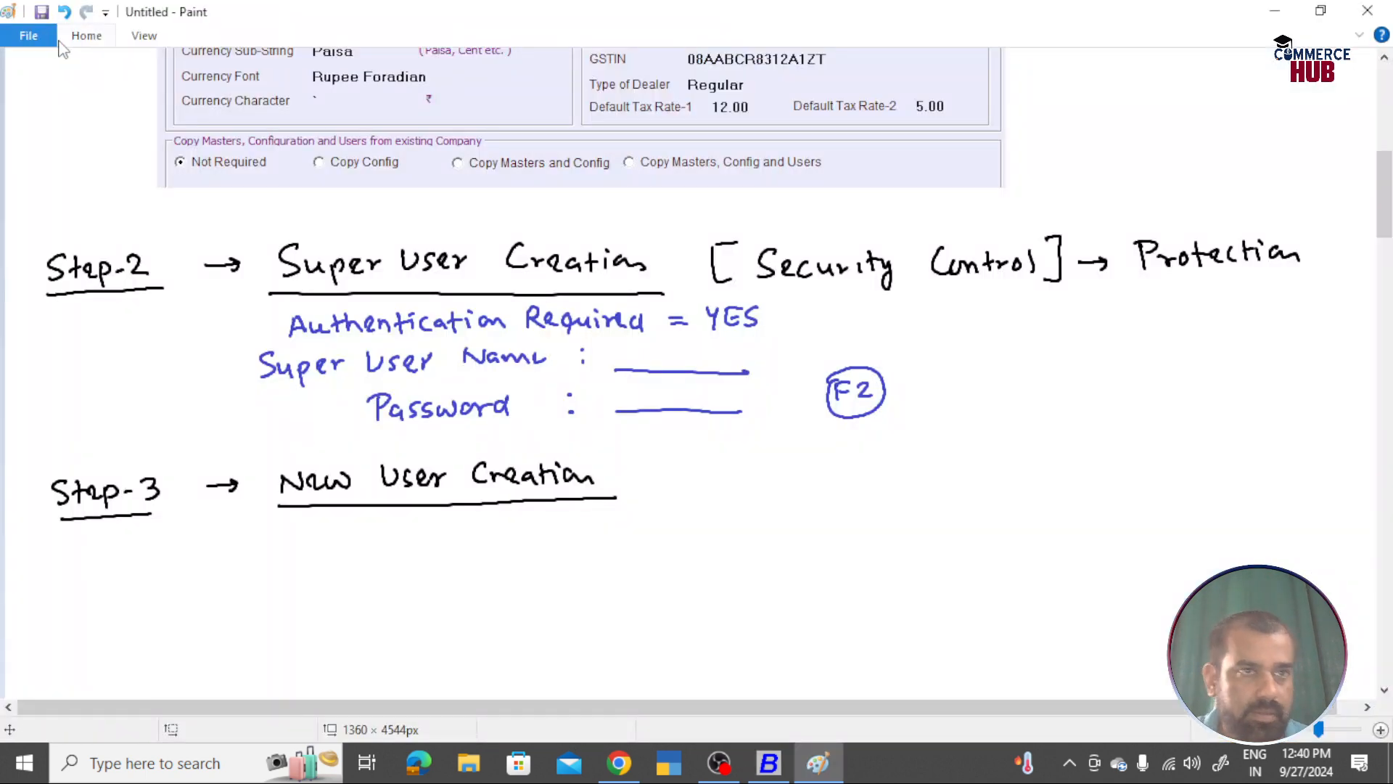
Step: Handwrite 'Administration > Users > Add' in indigo under the Step-3 heading, then return to Busy 21
left_click(89, 37)
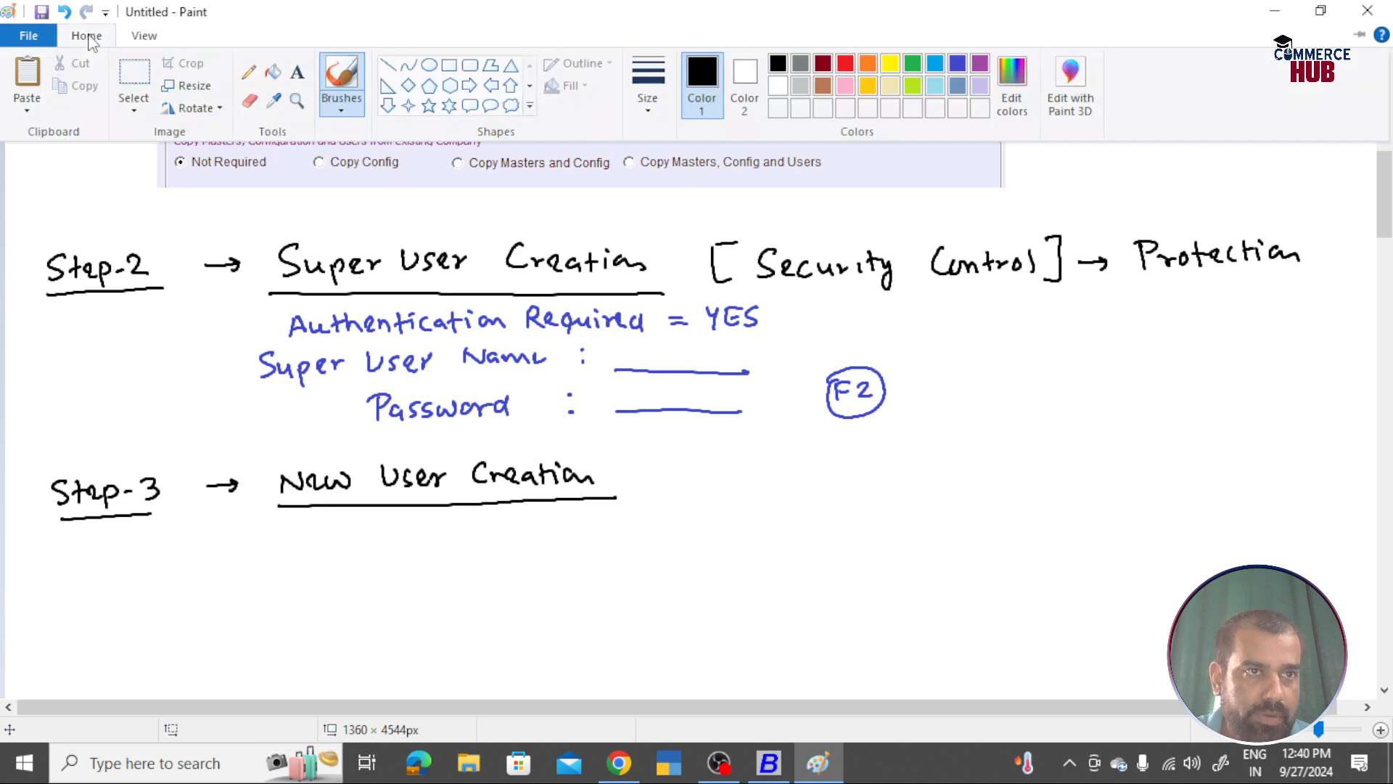
left_click(955, 65)
mouse_move(260, 540)
left_mouse_down()
mouse_move(254, 563)
mouse_move(356, 544)
mouse_move(510, 549)
mouse_move(480, 559)
mouse_move(541, 532)
mouse_move(549, 555)
mouse_move(648, 538)
left_mouse_up()
mouse_move(649, 538)
left_mouse_down()
mouse_move(624, 550)
mouse_move(728, 549)
left_mouse_up()
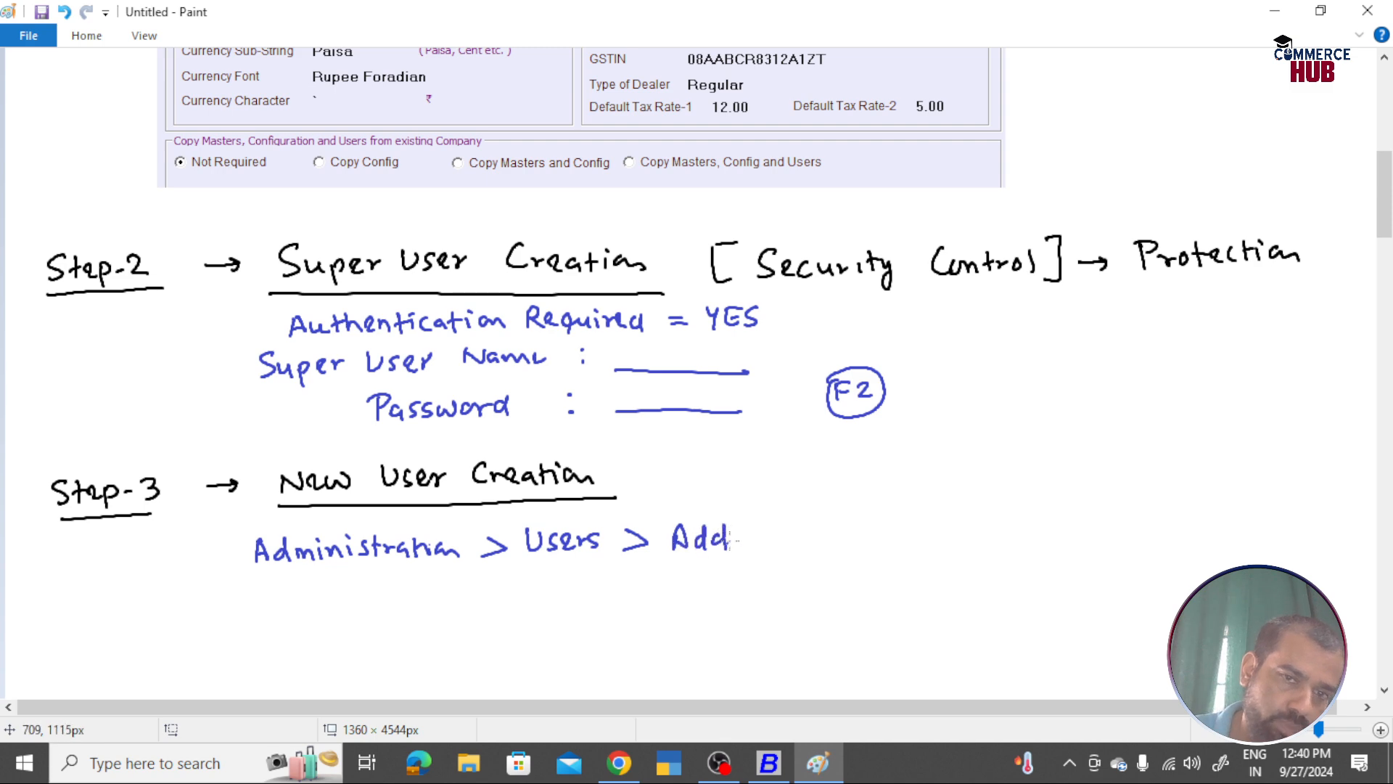
key("alt+Tab")
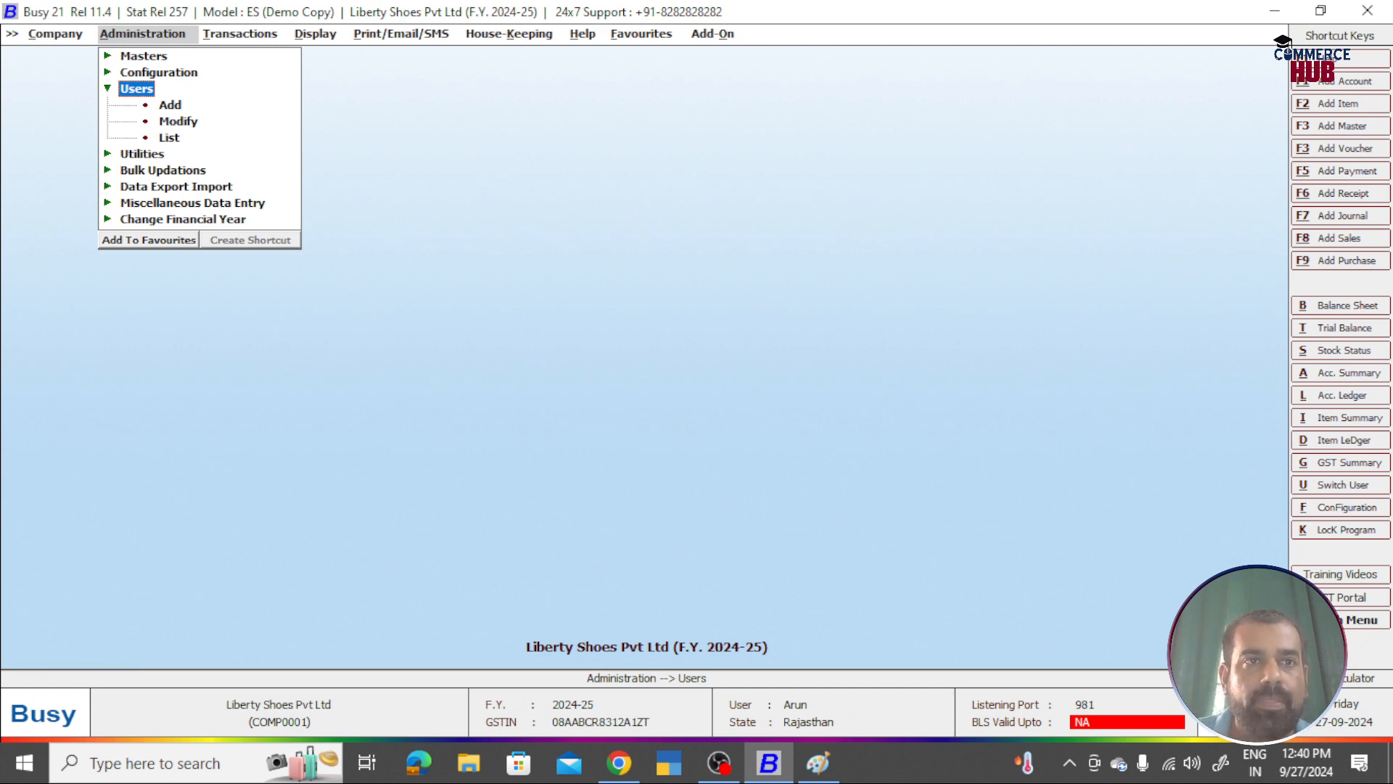
Step: Add a new user with its name and a matching password, keeping hierarchy level 1
key("Down")
key("Return")
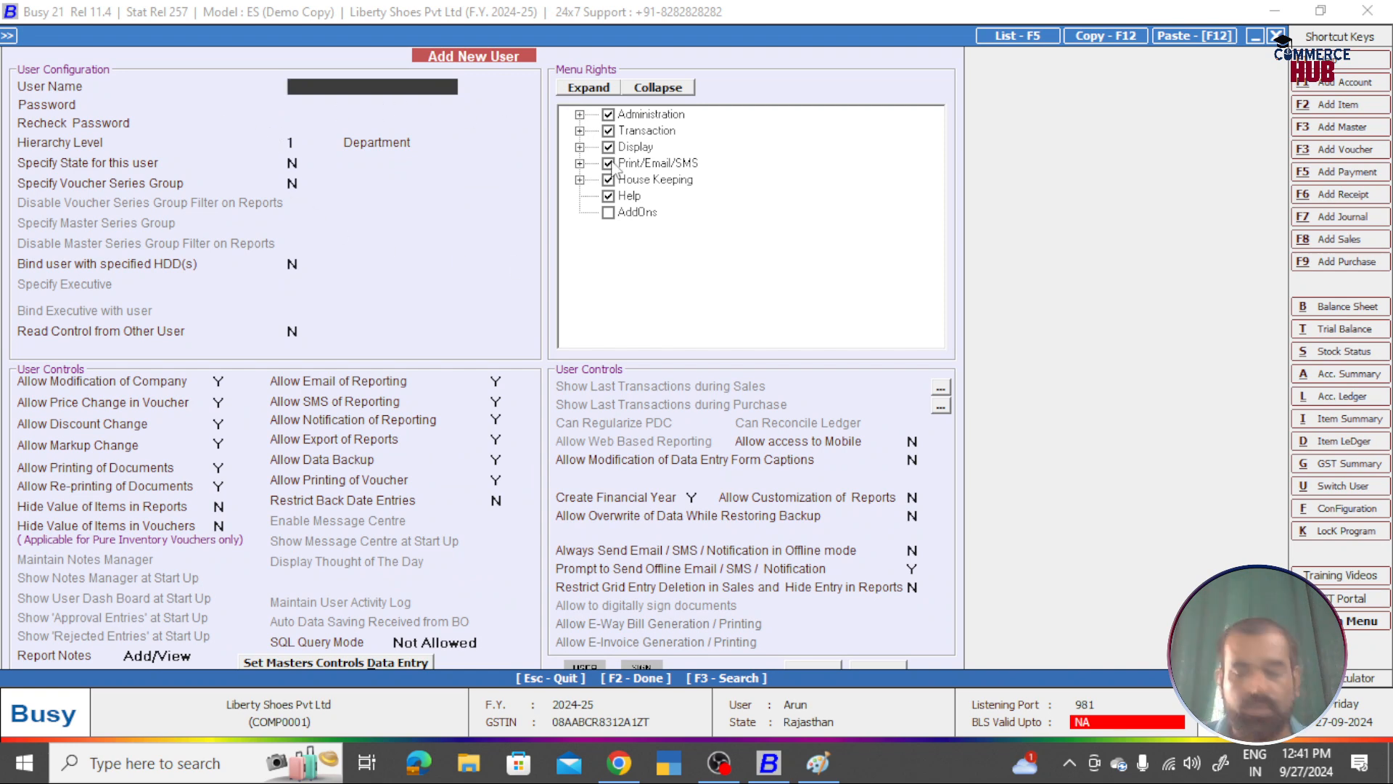
type("Rishita")
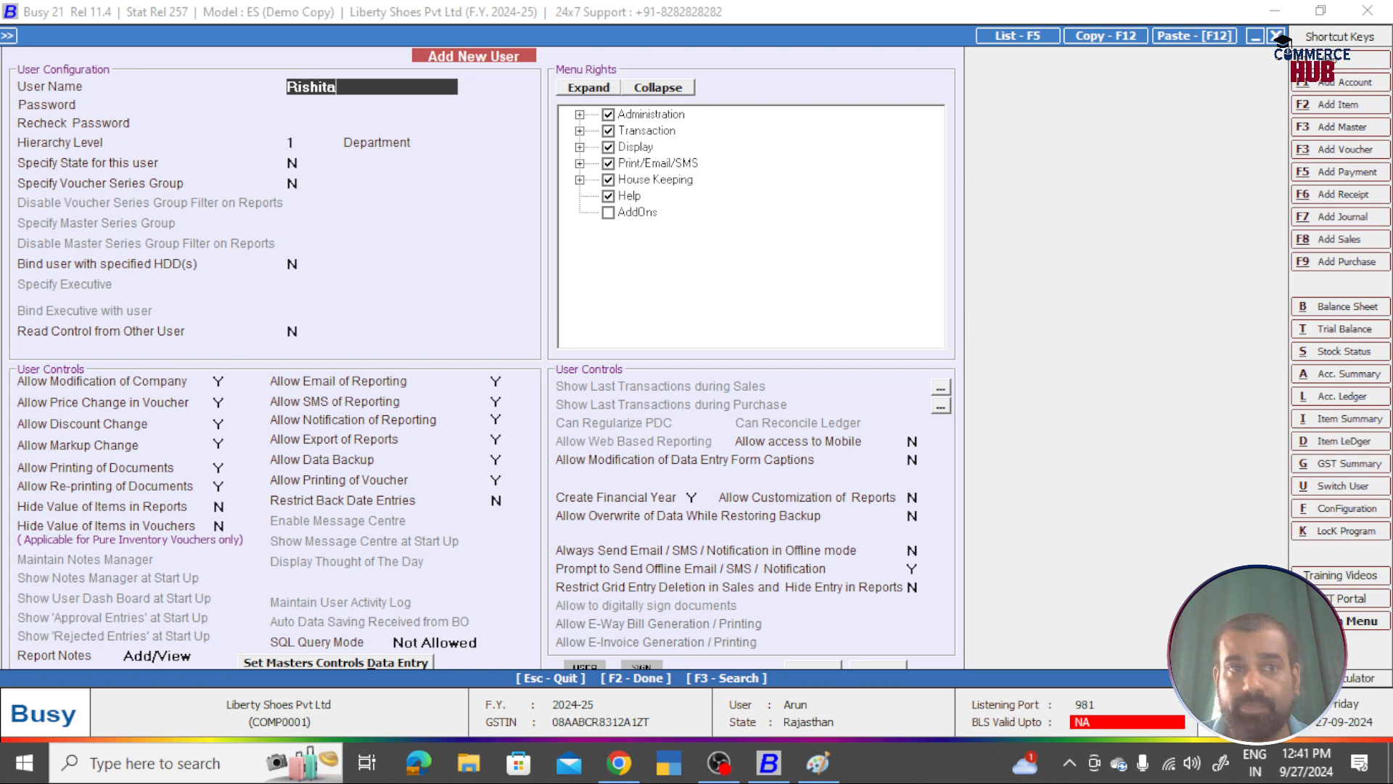
key("Return")
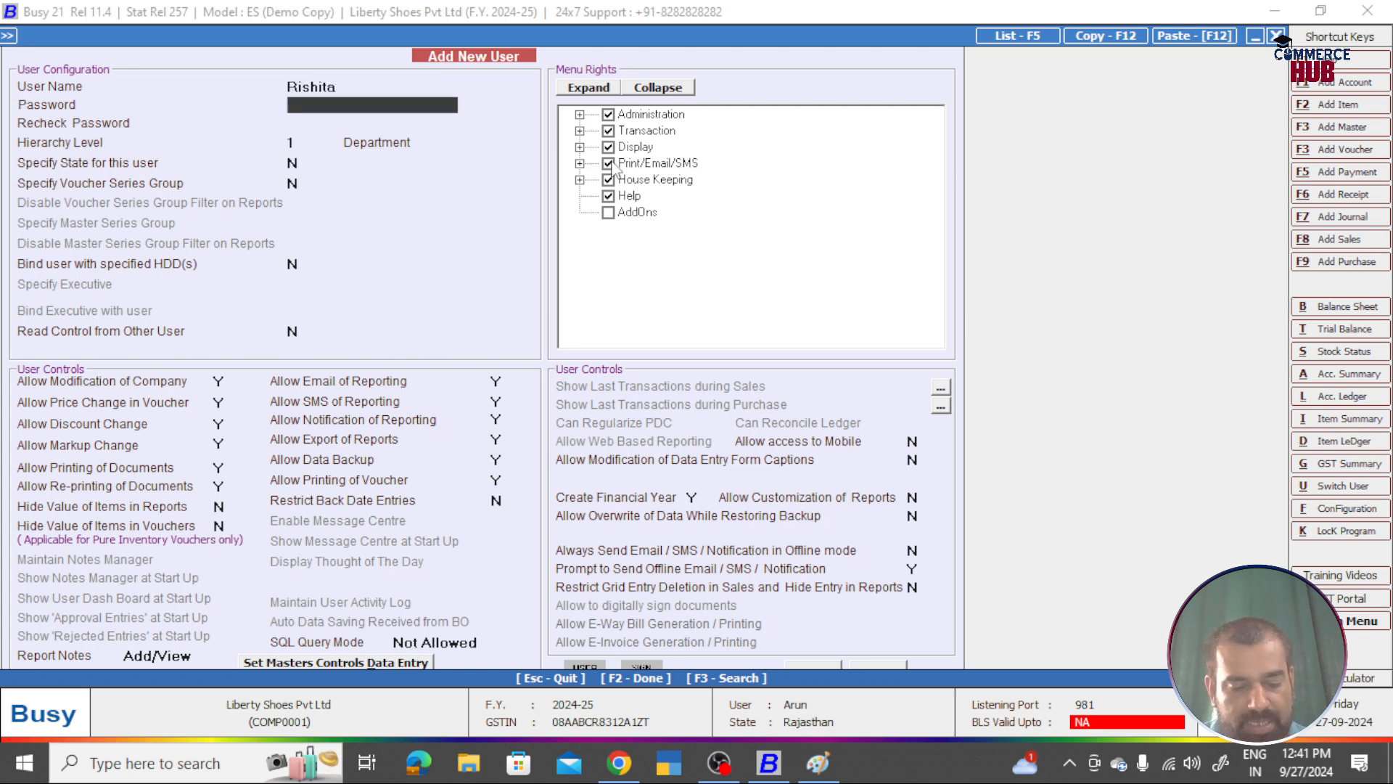
type("***")
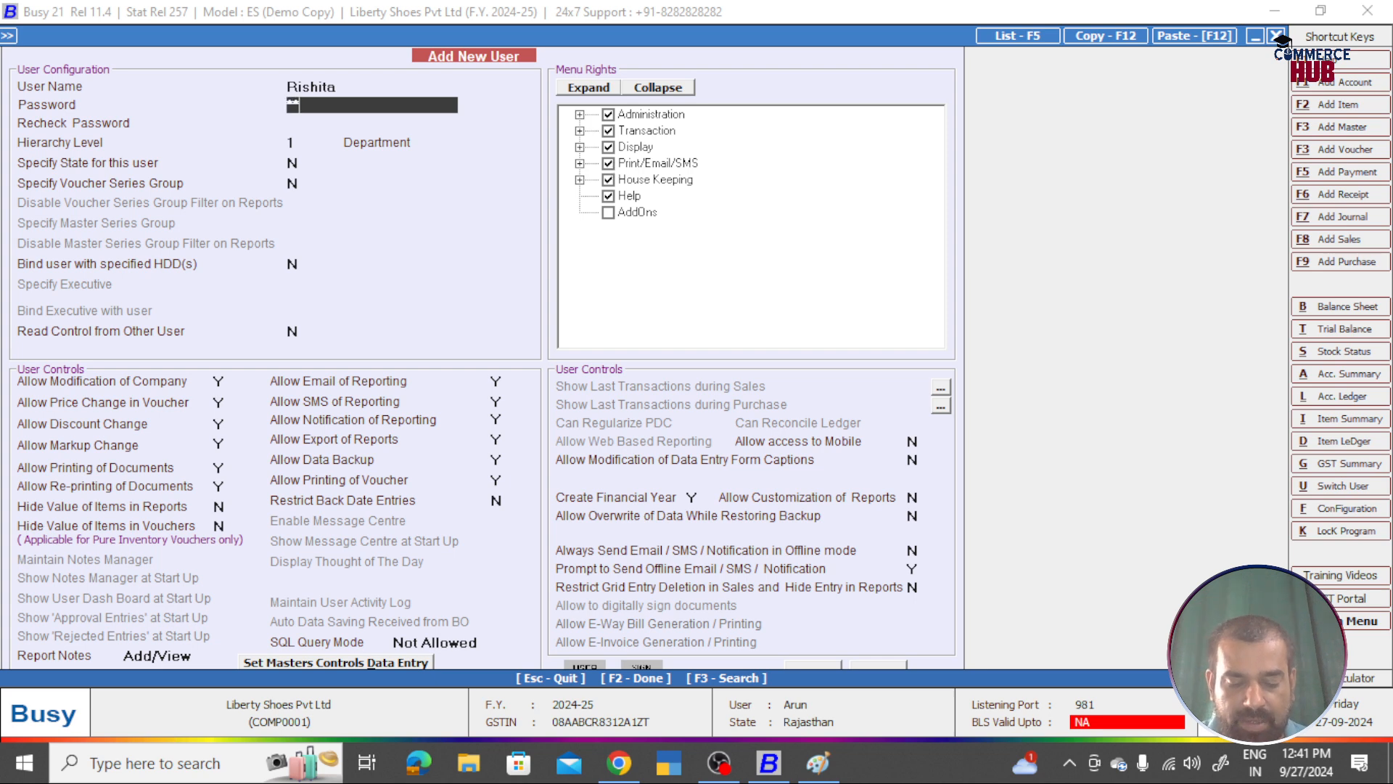
type("*")
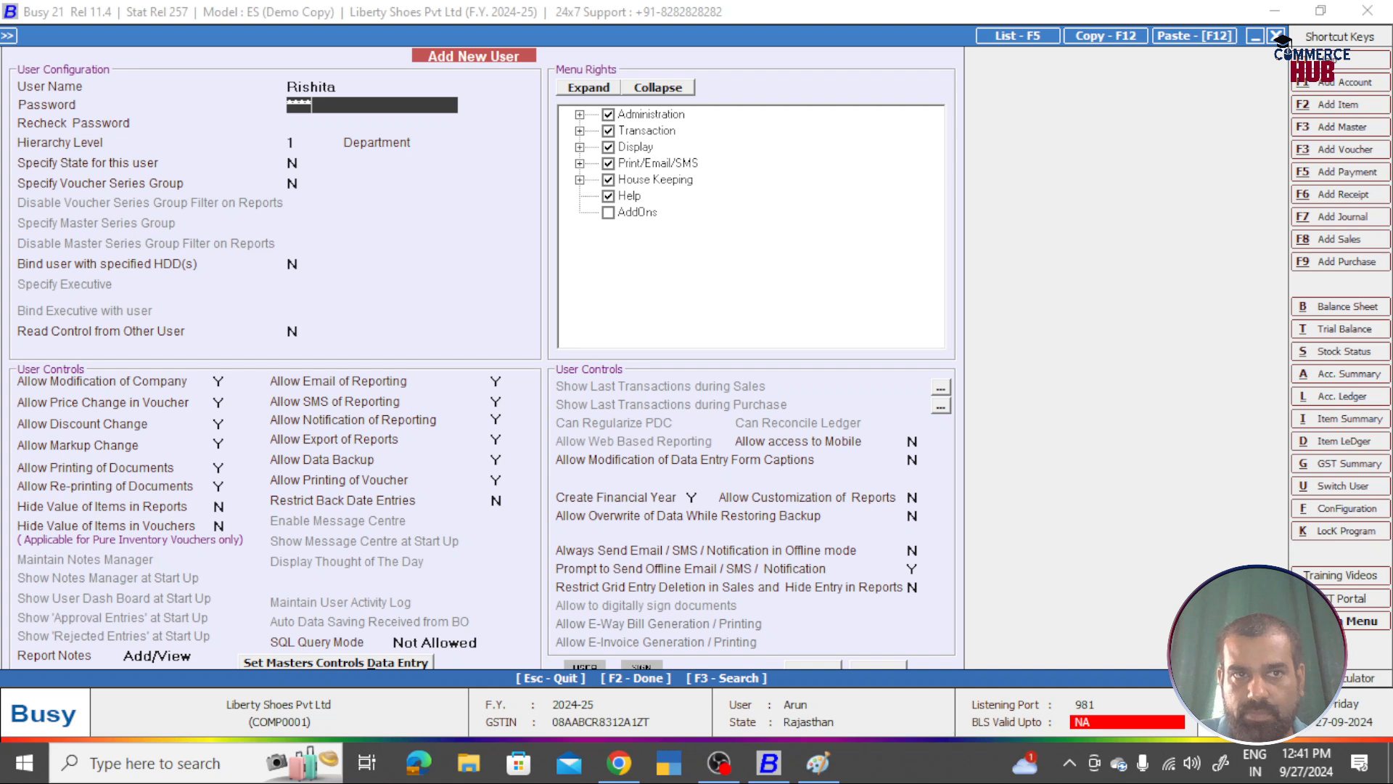
key("Return")
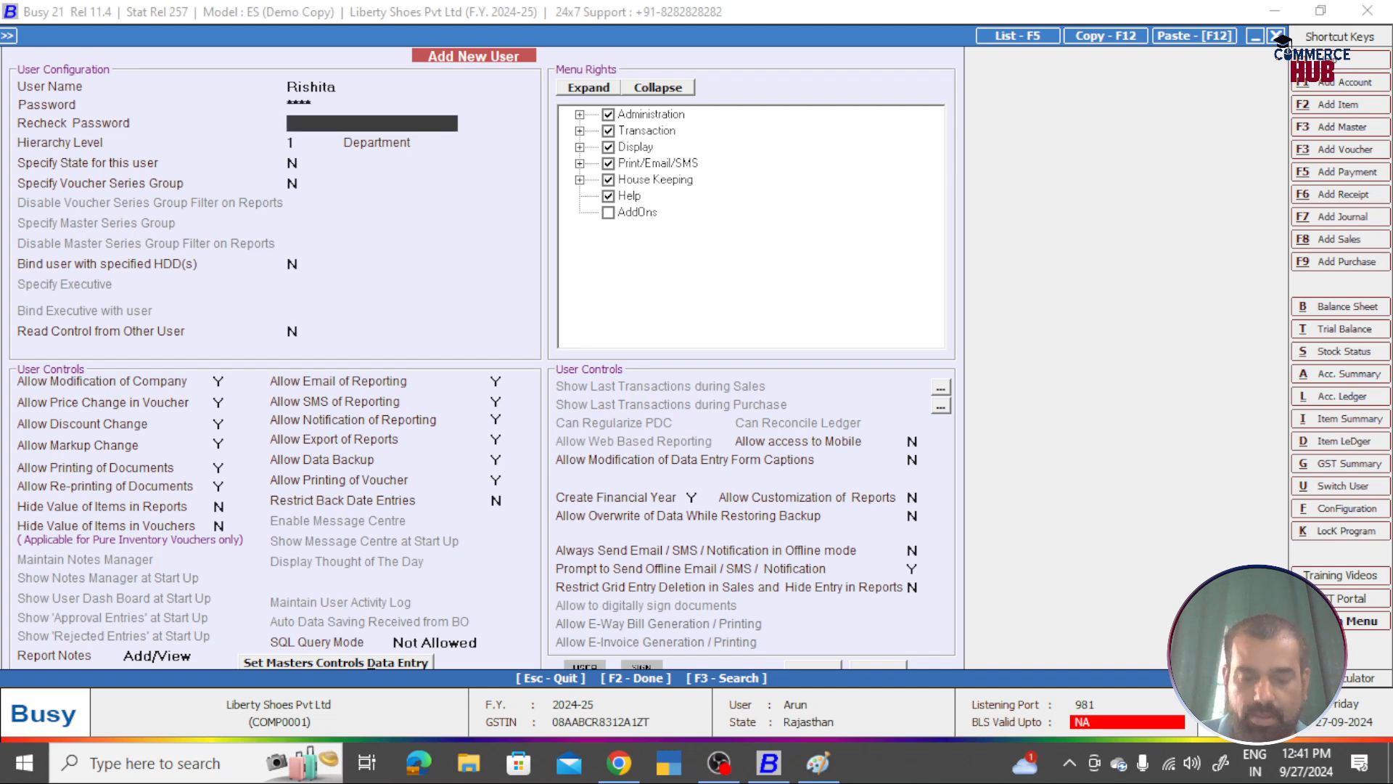
type("****")
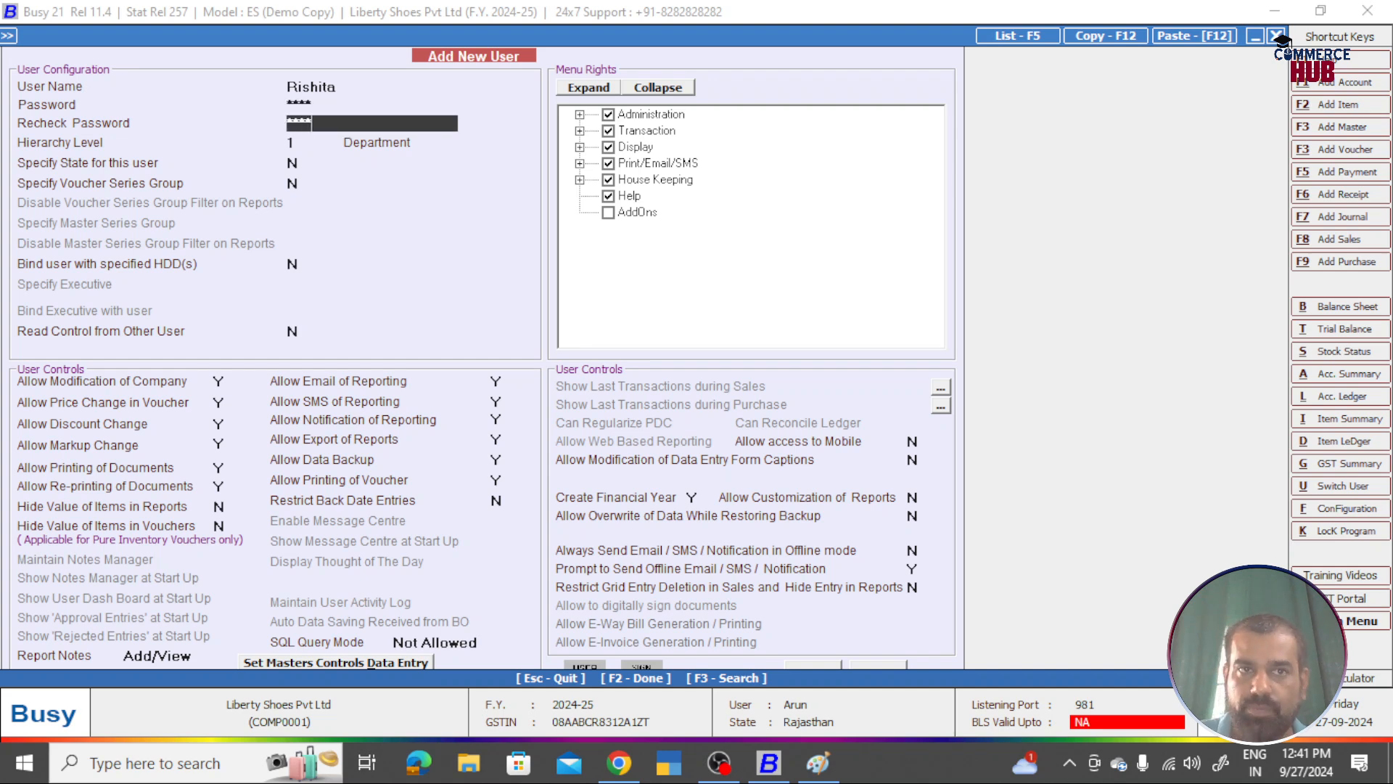
key("Return")
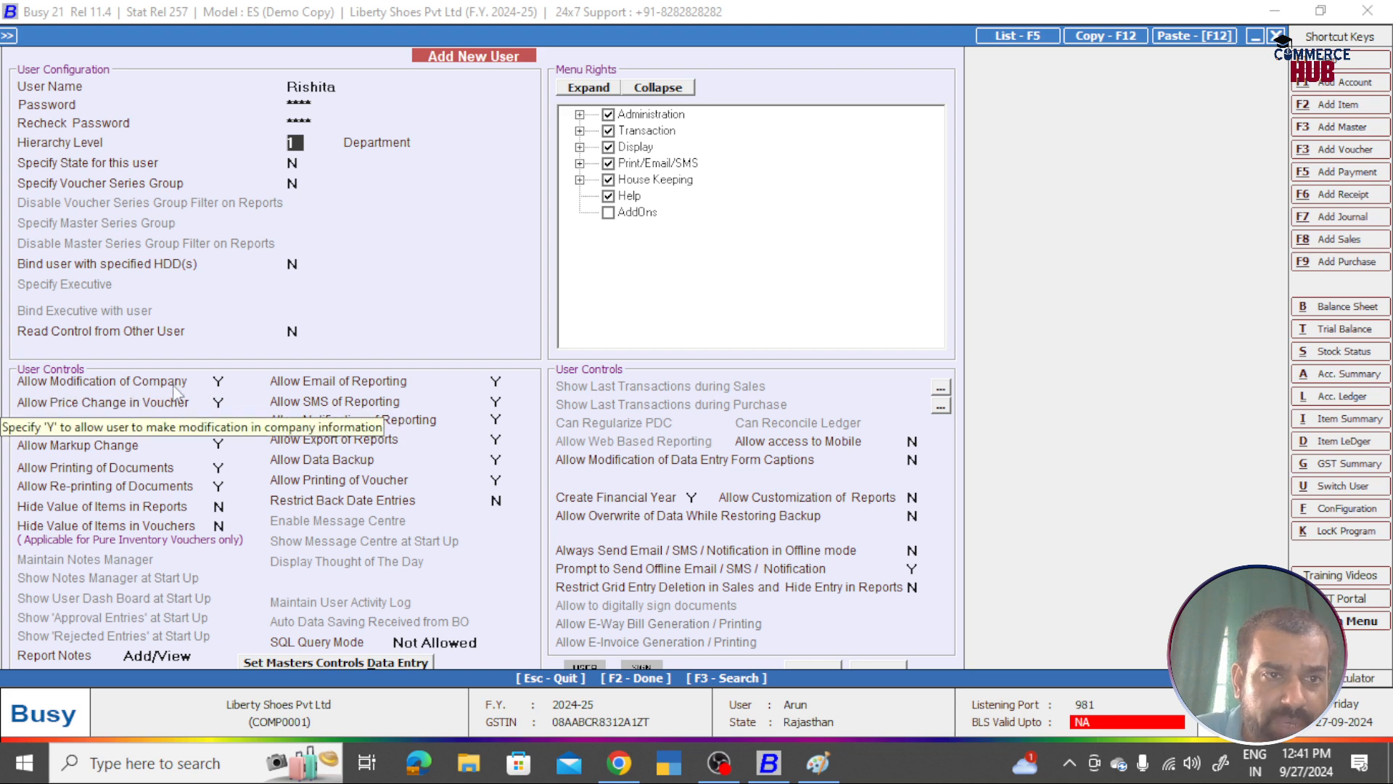
left_click(220, 382)
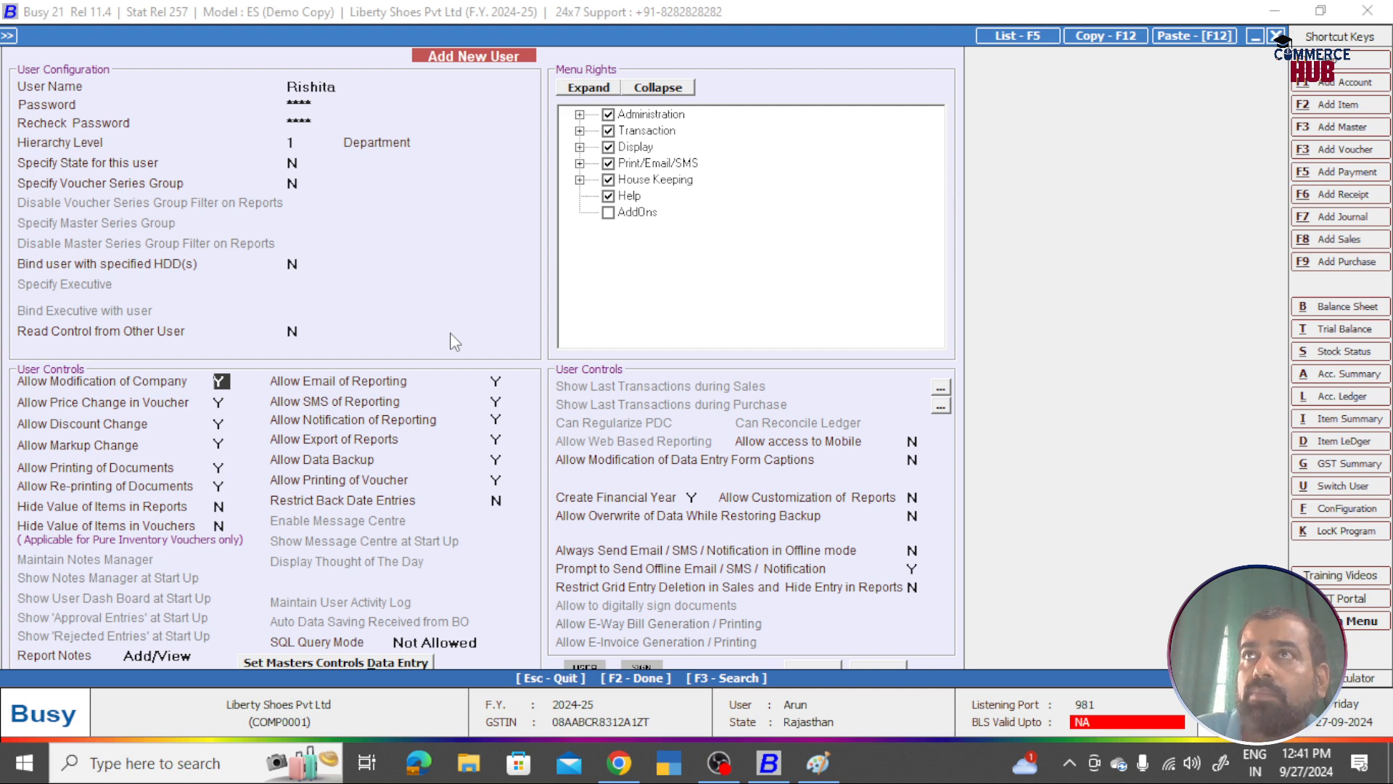
Step: Set Allow Modification of Company and Price Change in Voucher to N
type("N")
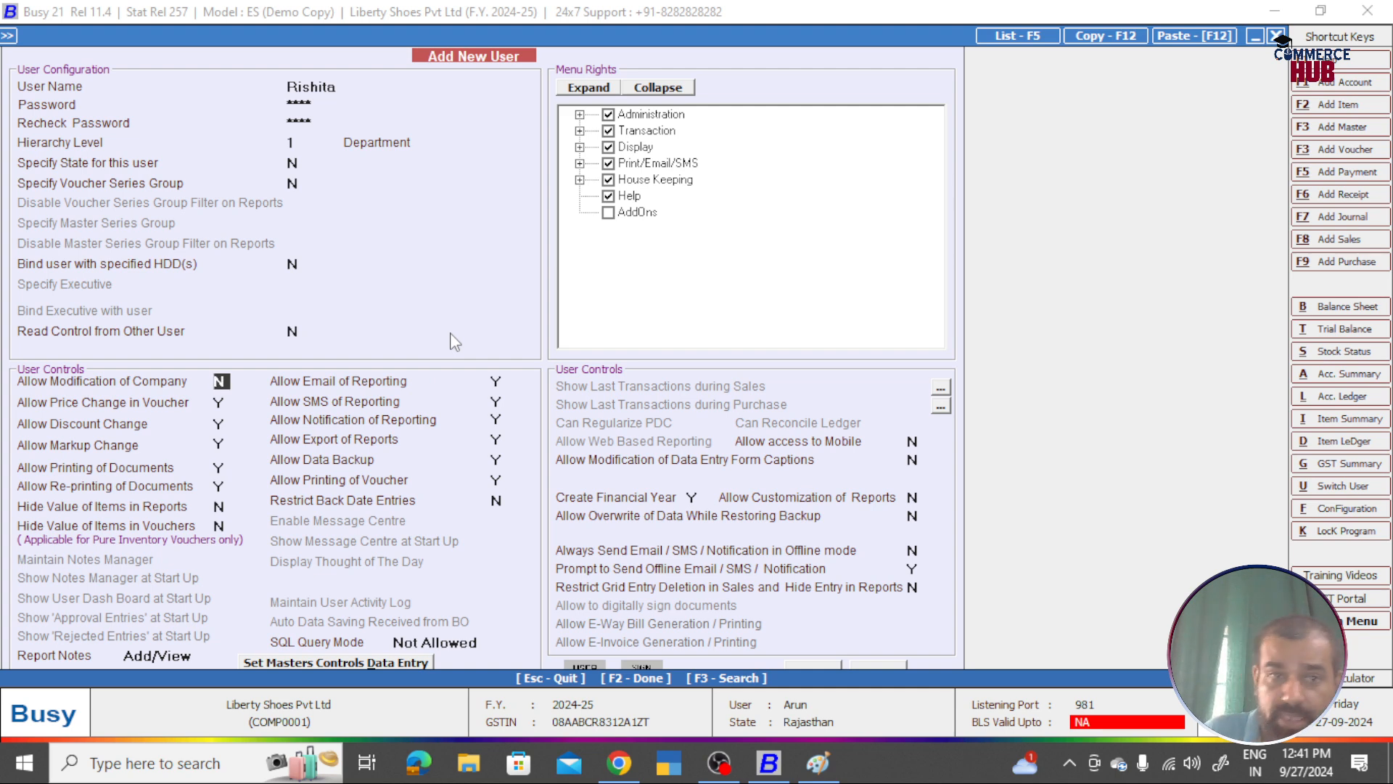
key("Return")
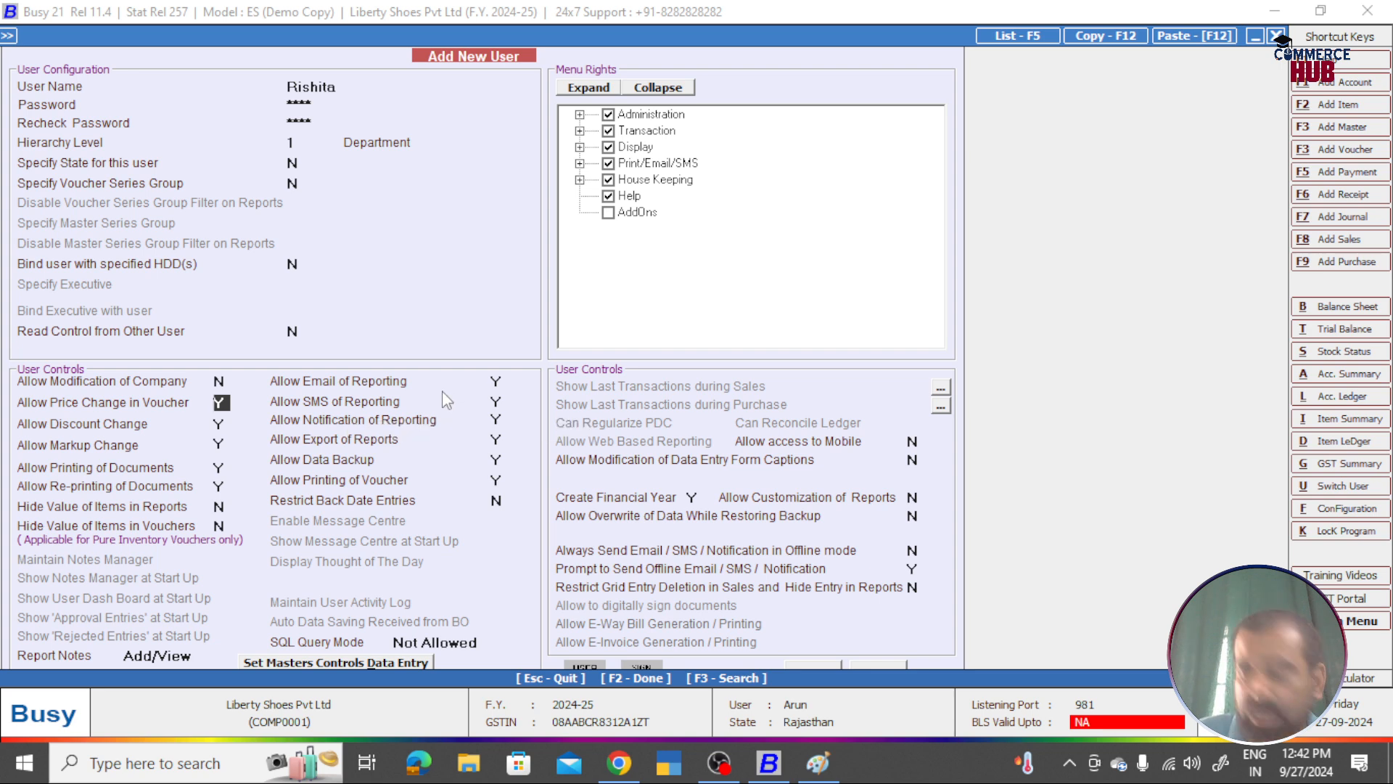
type("N")
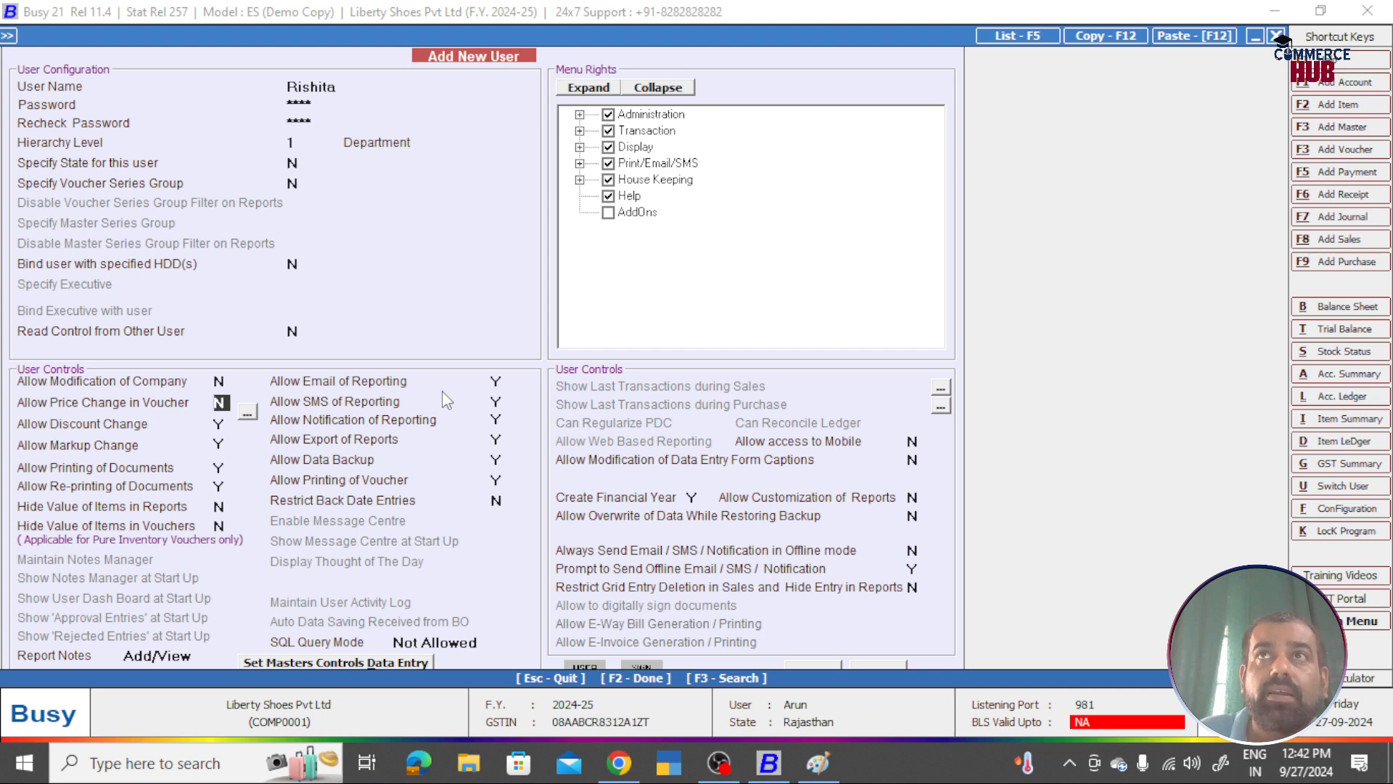
key("Return")
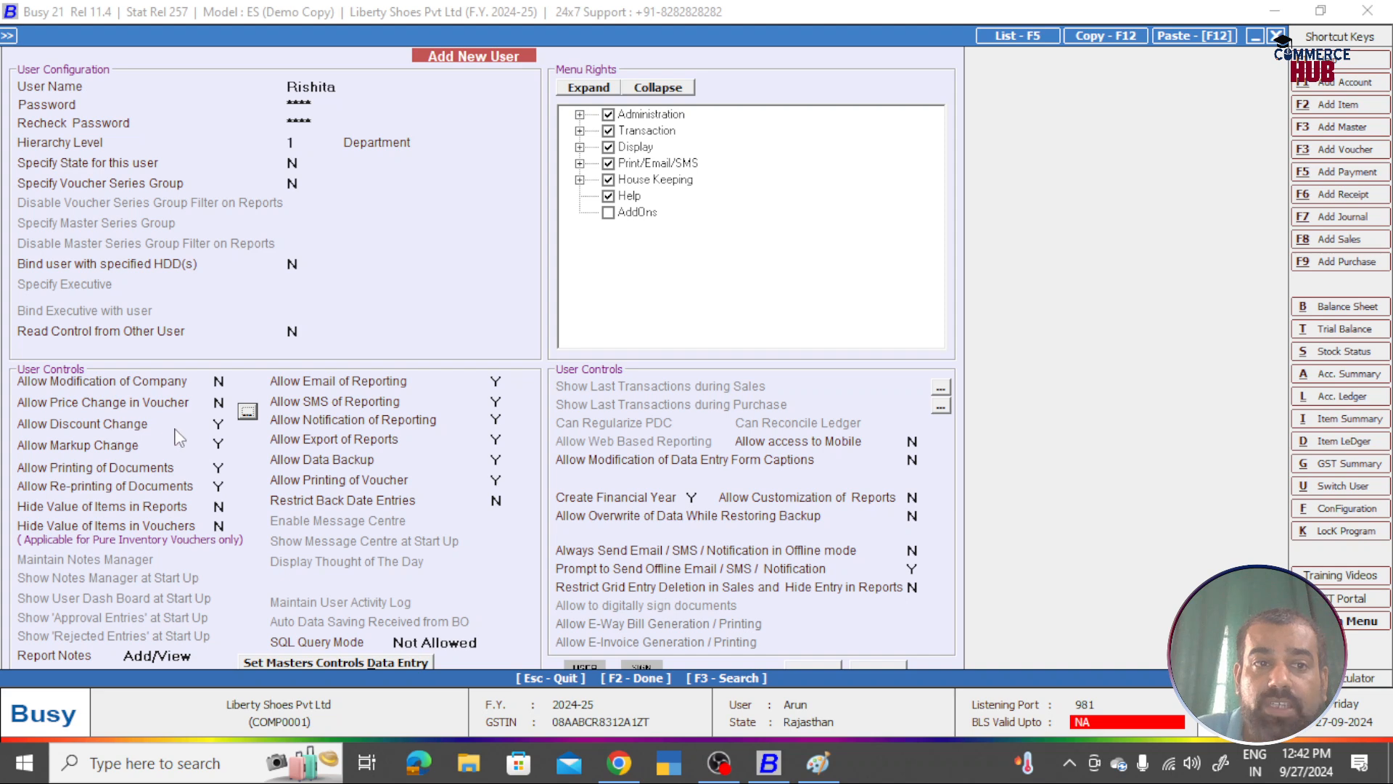
left_click(218, 423)
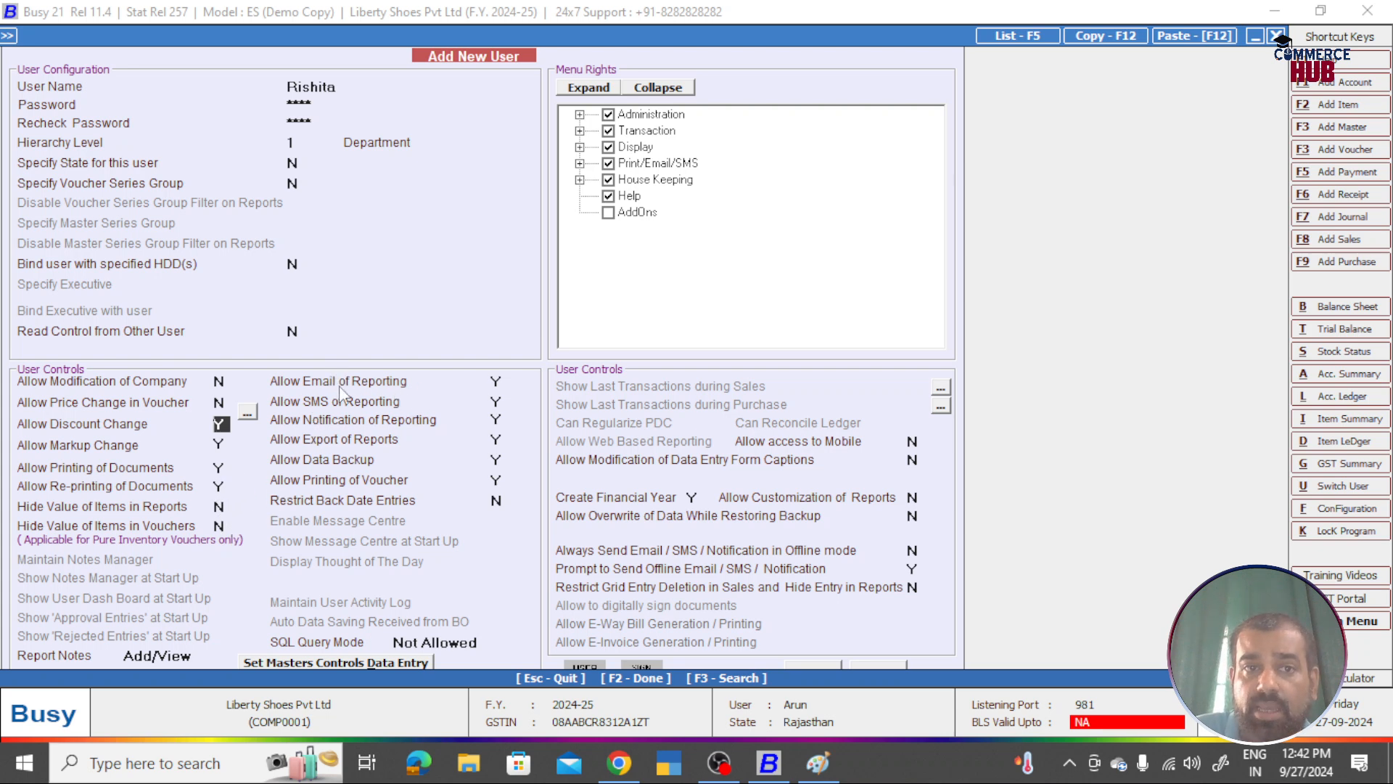
Step: Deny e-mail, SMS and export of reports, leaving notification and data backup allowed
left_click(496, 382)
type("N")
key("Return")
type("N")
key("Return")
key("Return")
type("N")
key("Return")
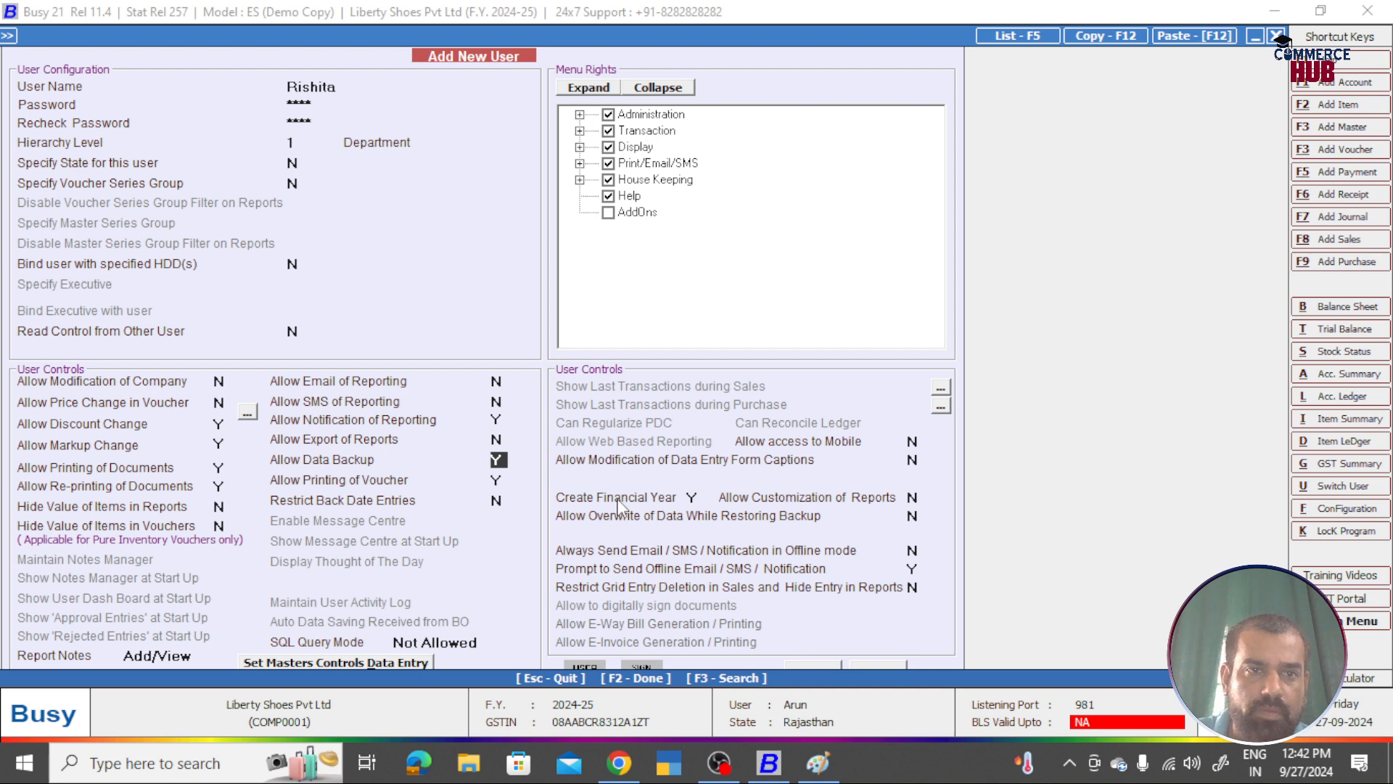
key("Return")
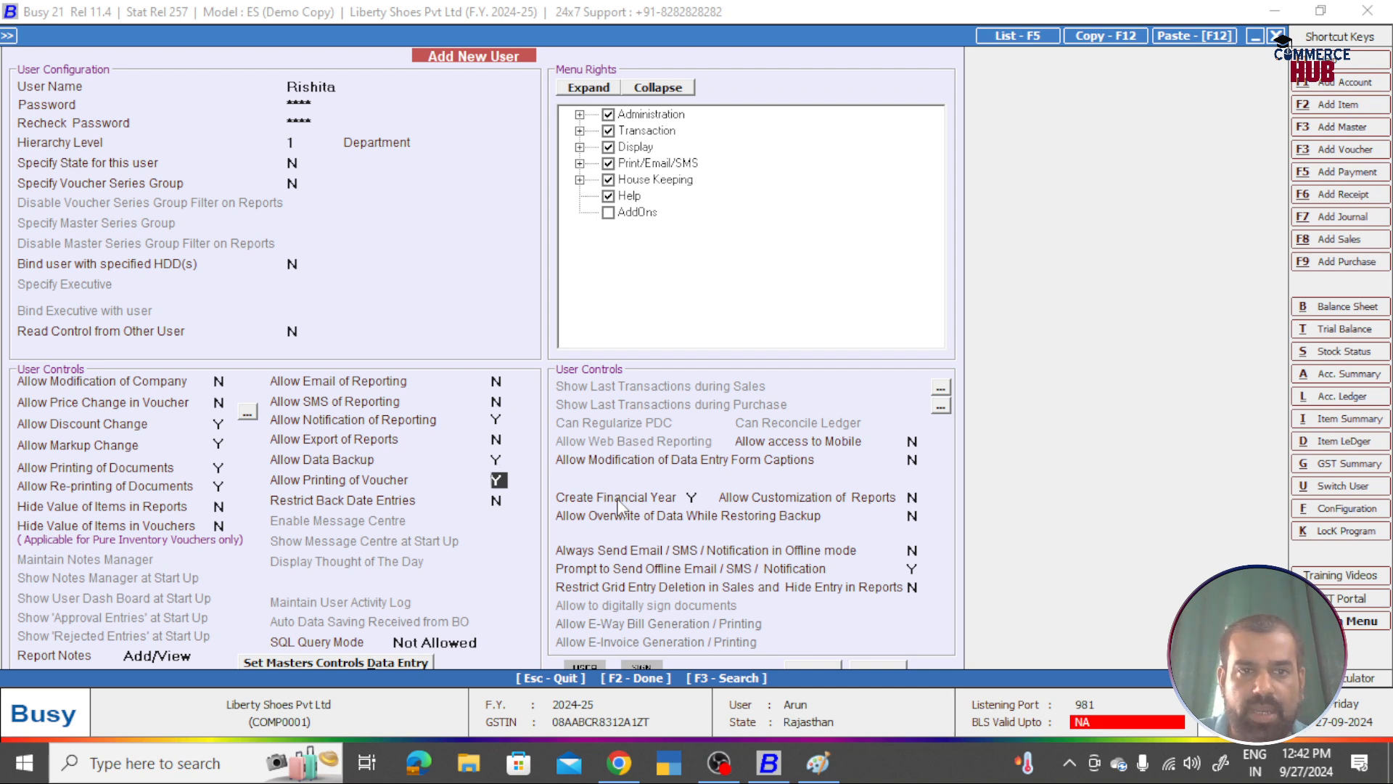
key("Return")
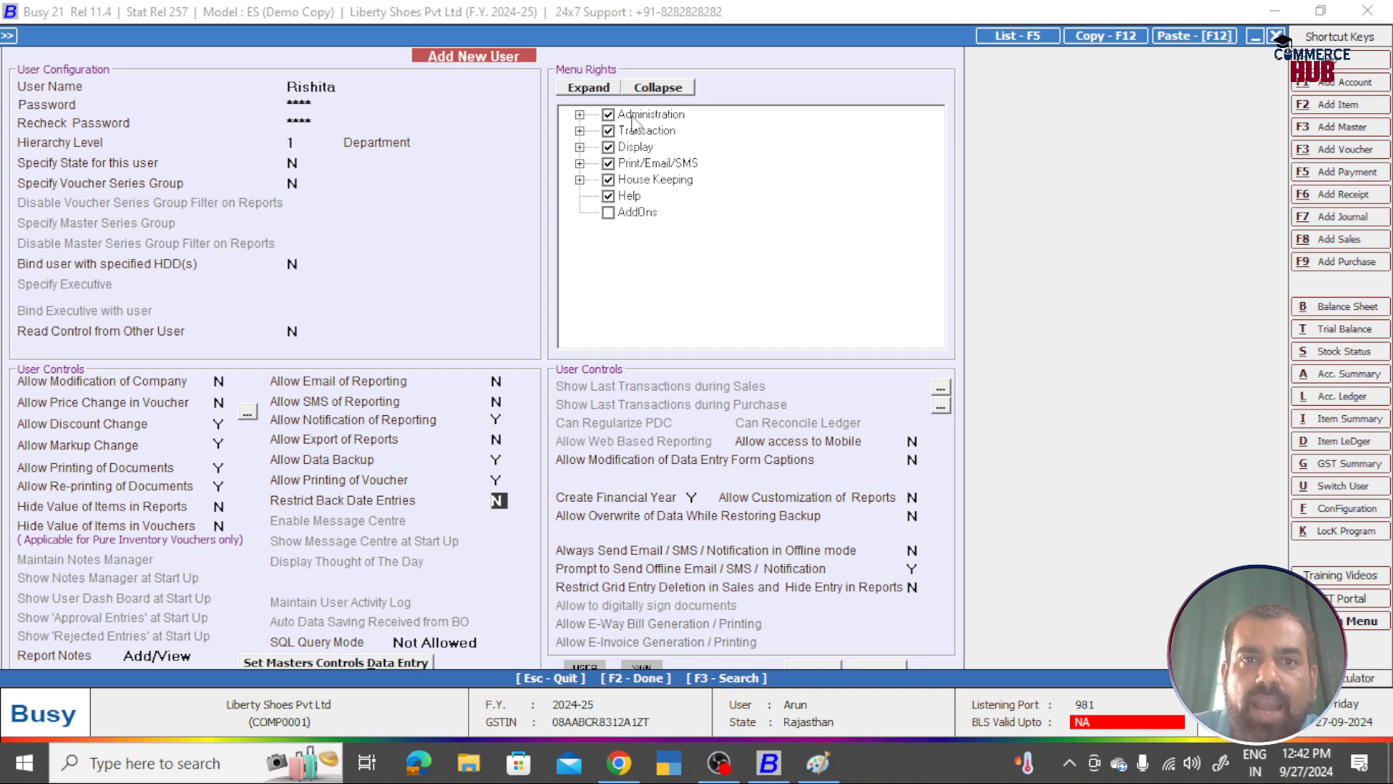
Step: Untick Administration, Display and House Keeping menu rights and save with F2, triggering Can Not Save
left_click(608, 147)
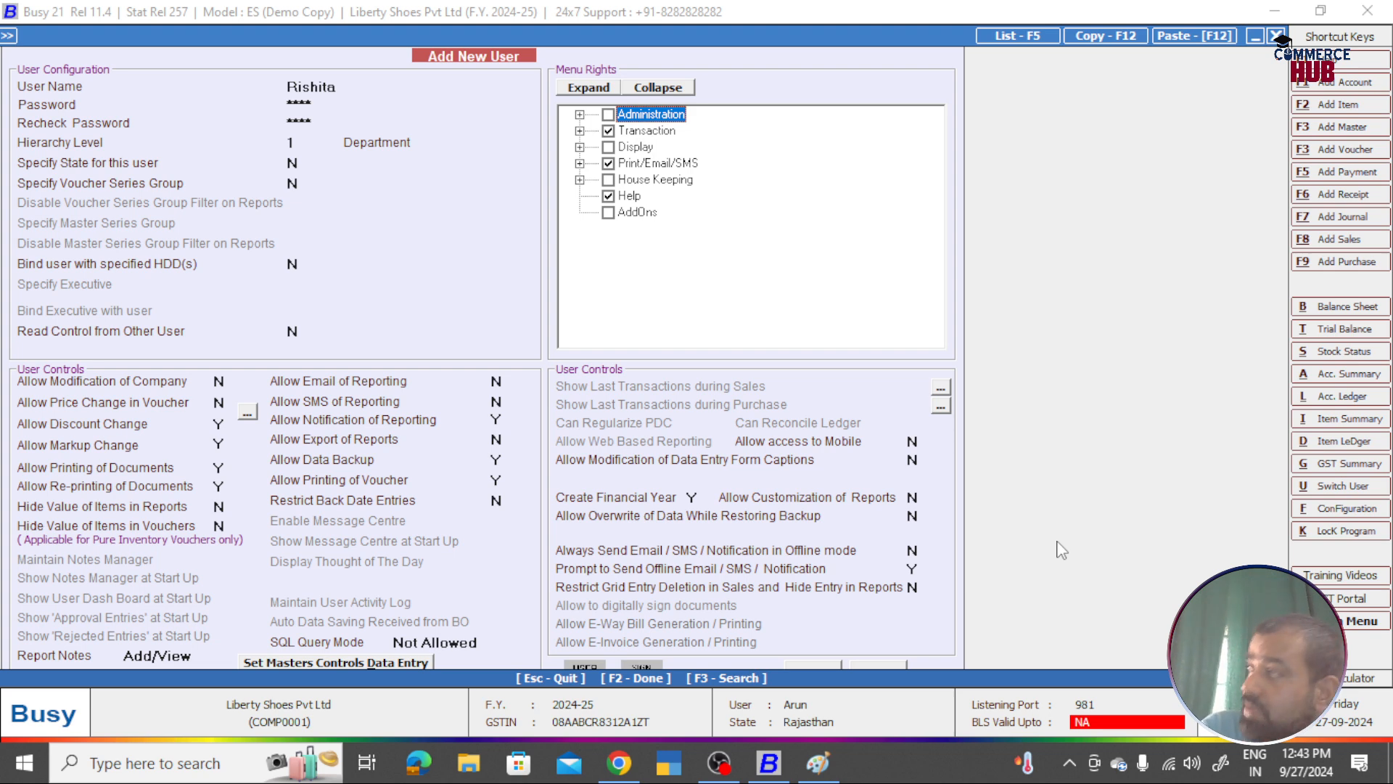
key("F2")
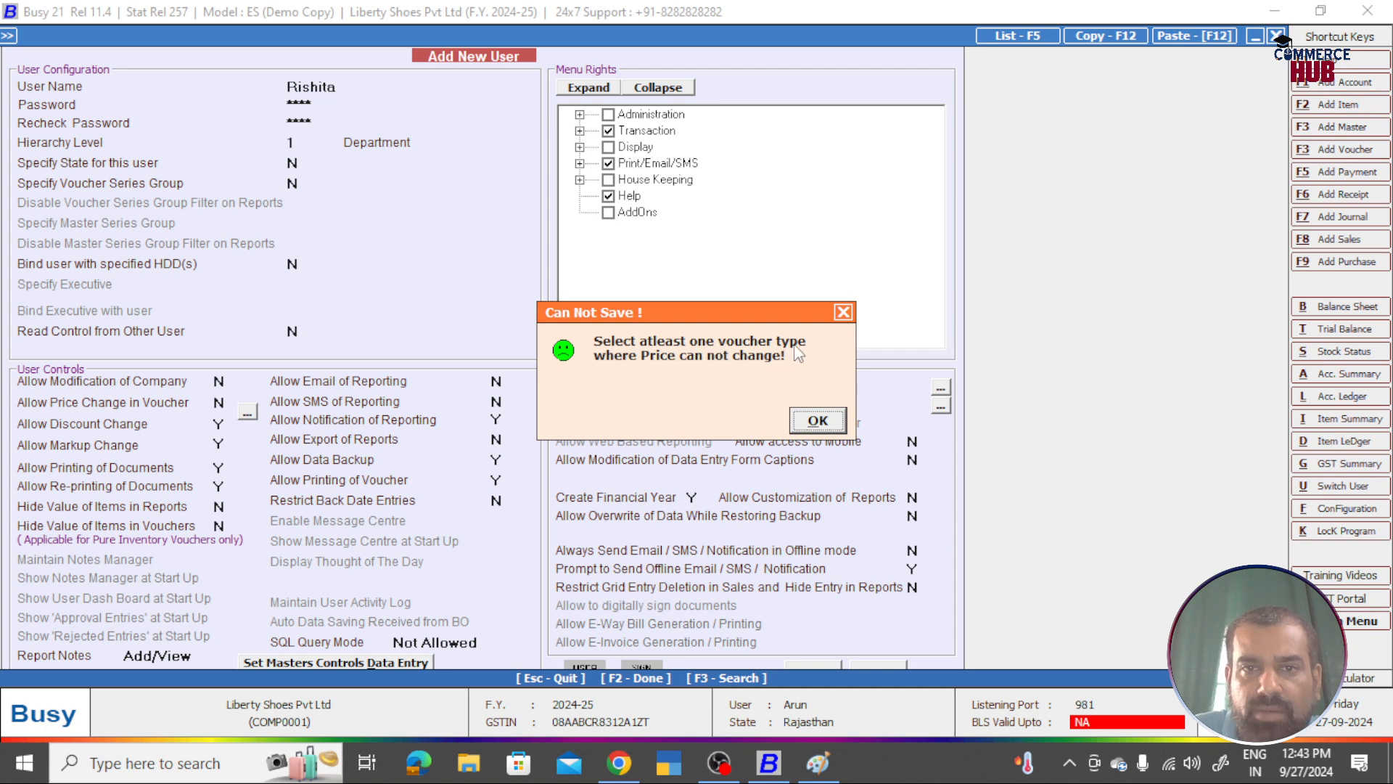
Step: Lock prices in Sales and Purchase vouchers for the new user, then save the user record
left_click(801, 418)
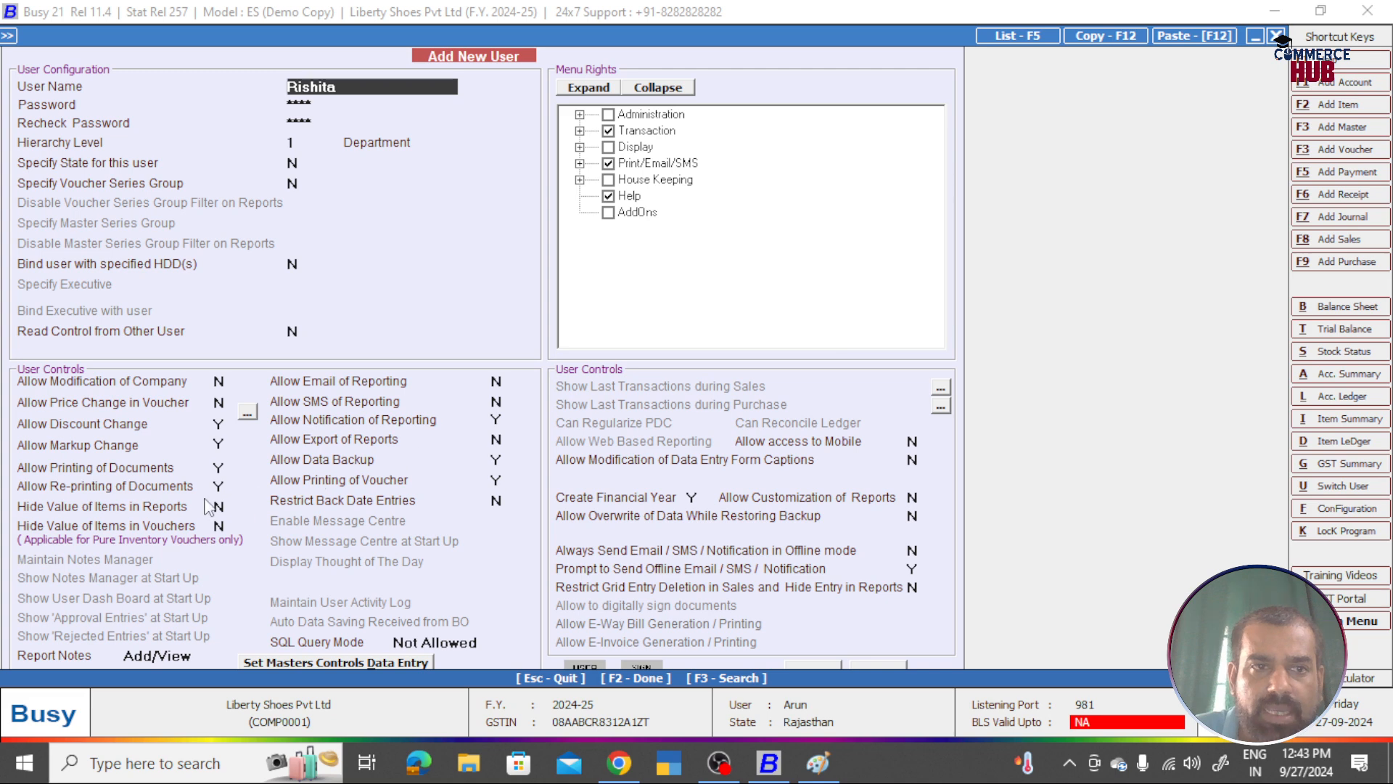
left_click(219, 403)
type("y")
key("Return")
left_click(248, 399)
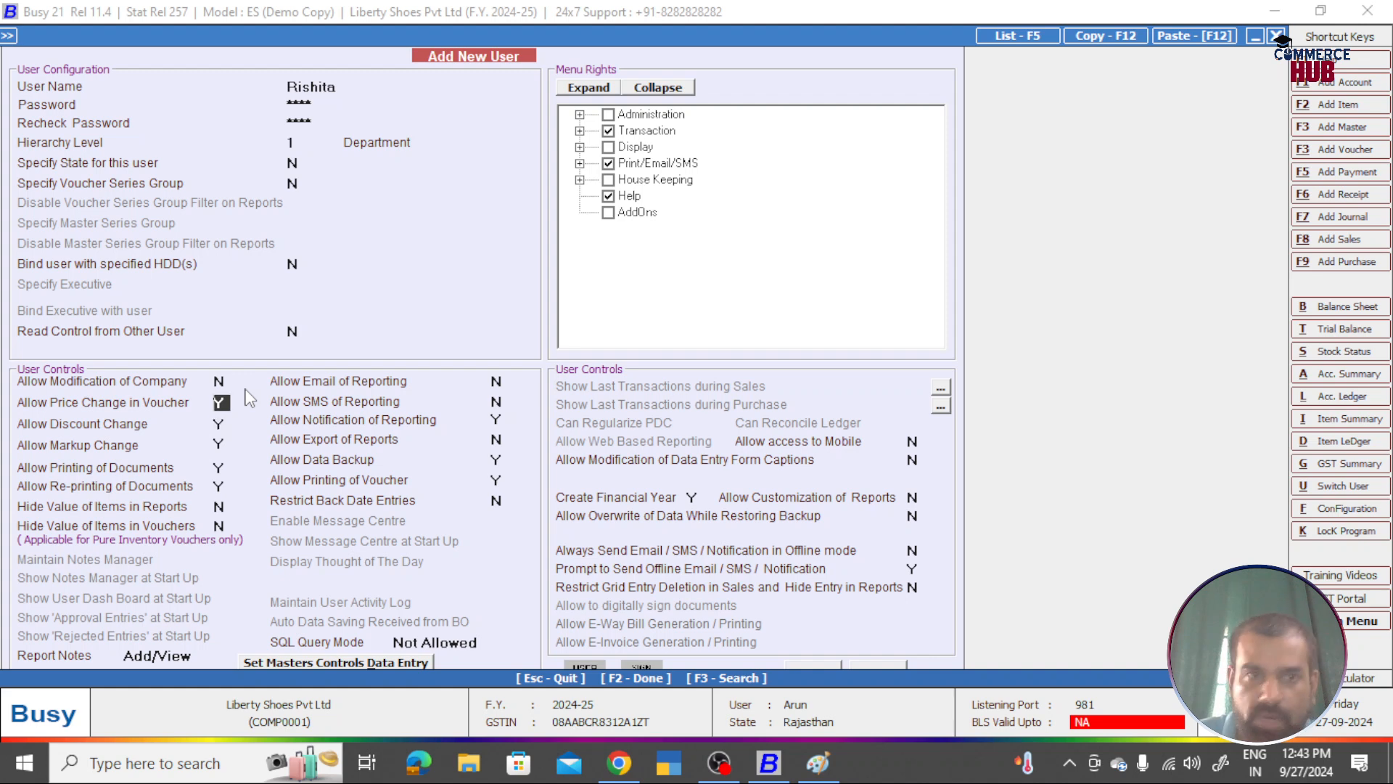
type("n")
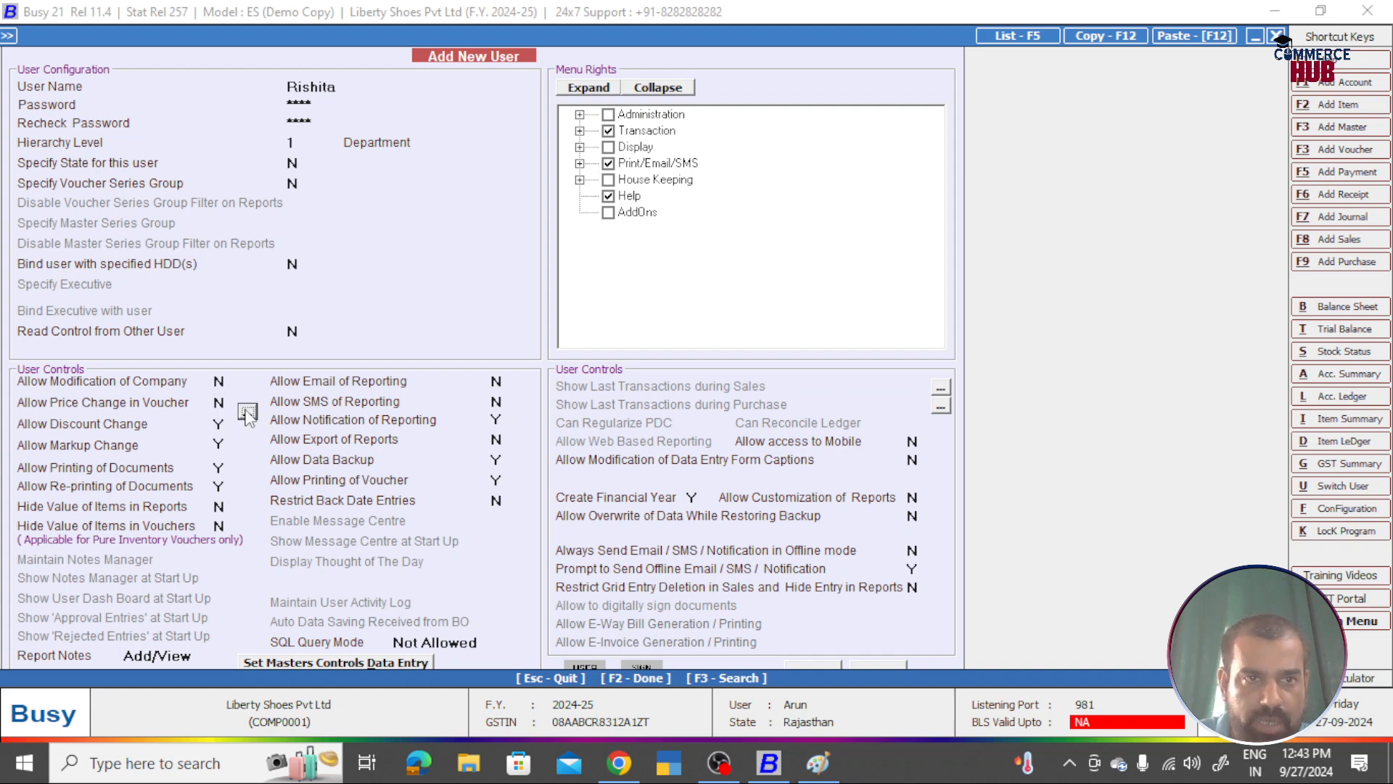
left_click(247, 412)
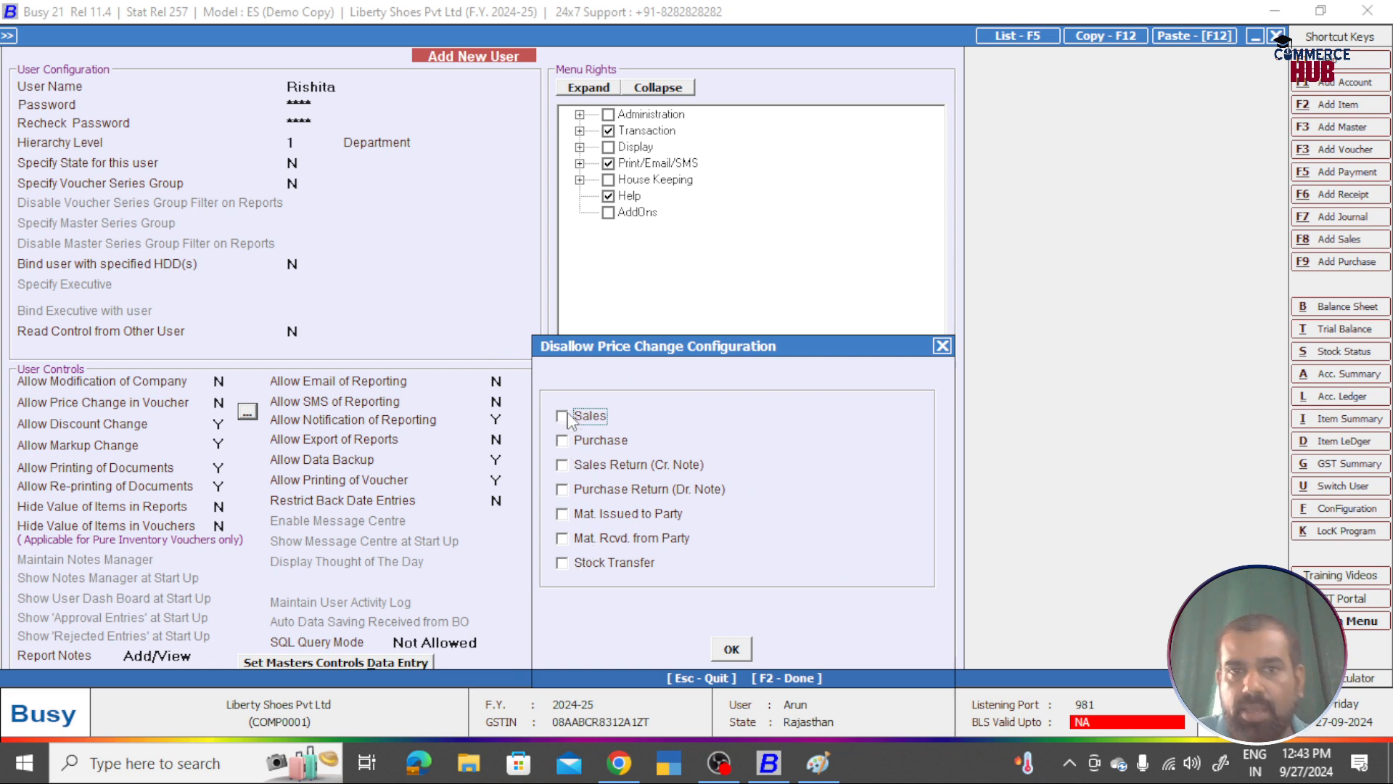
left_click(563, 441)
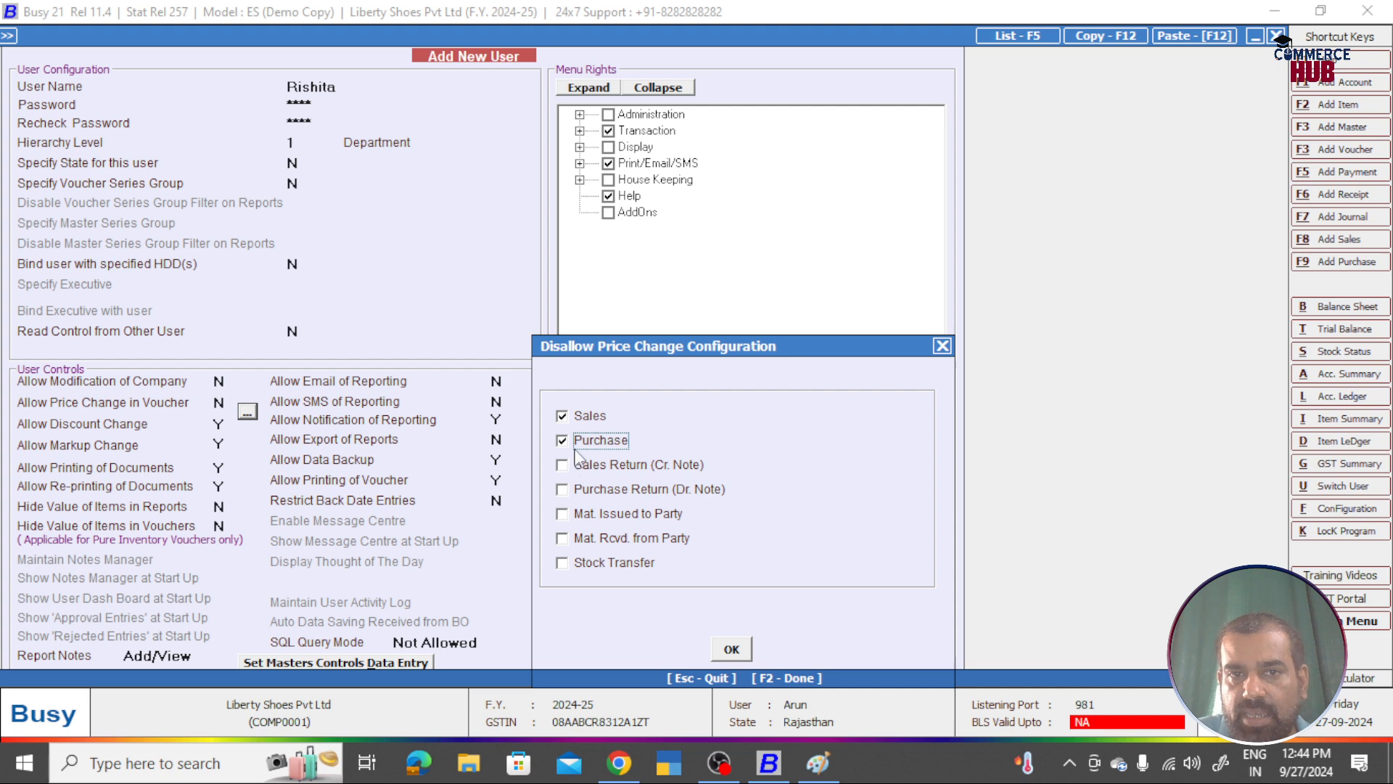
left_click(734, 645)
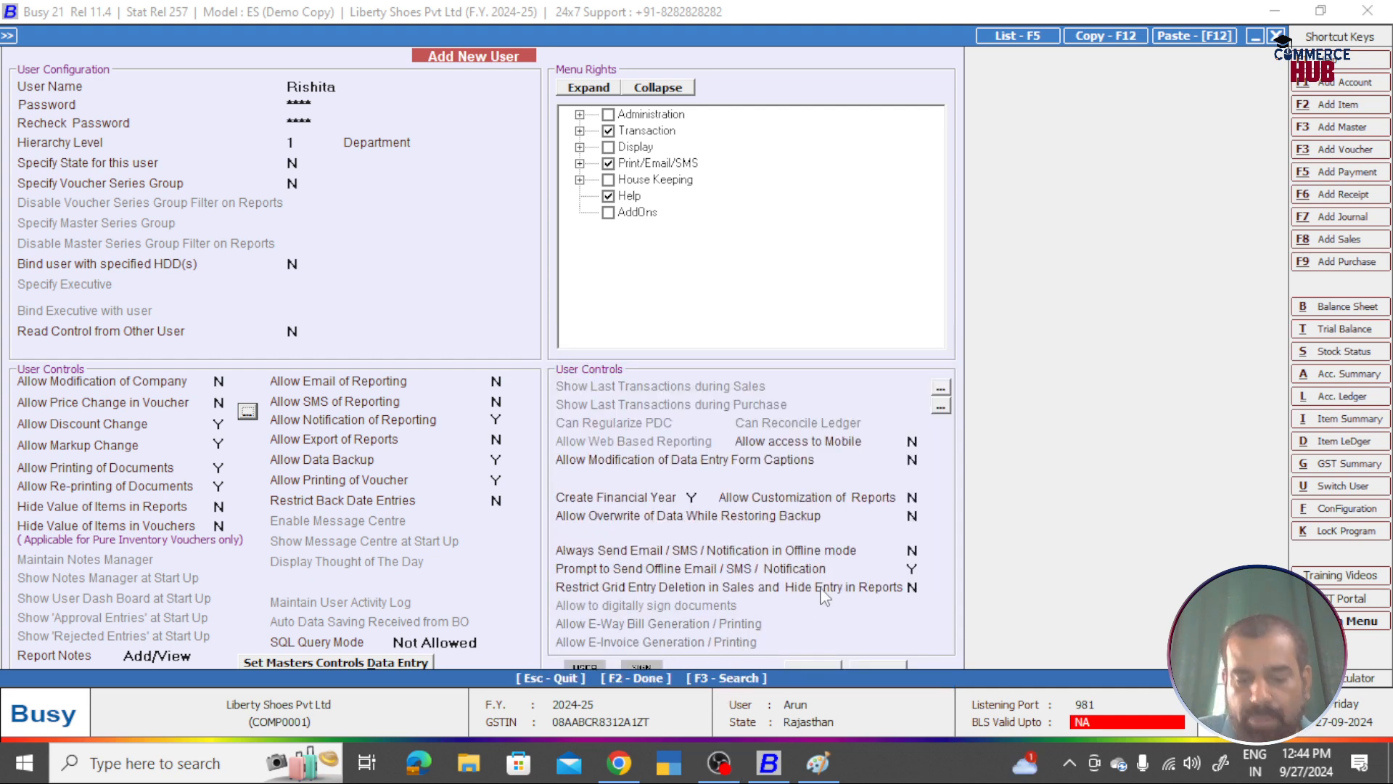
key("F2")
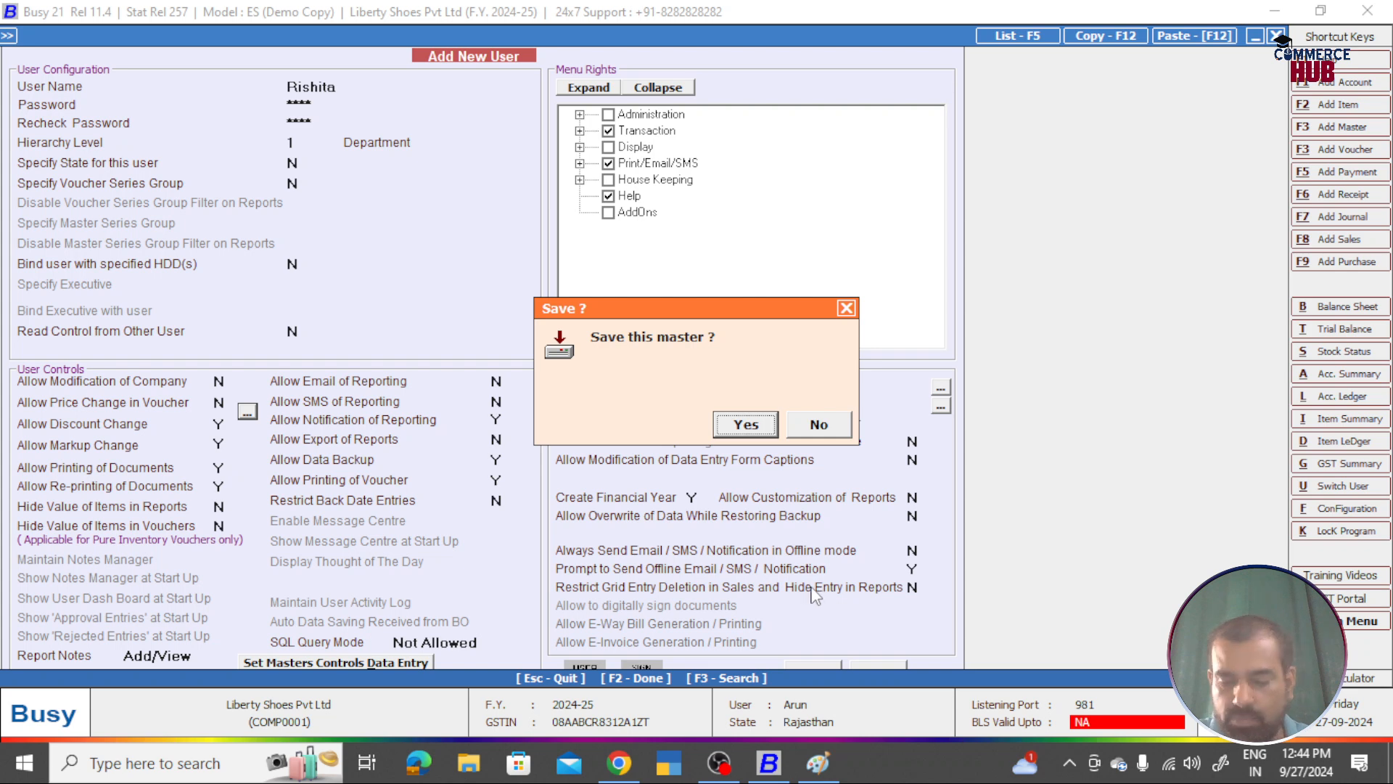
key("Return")
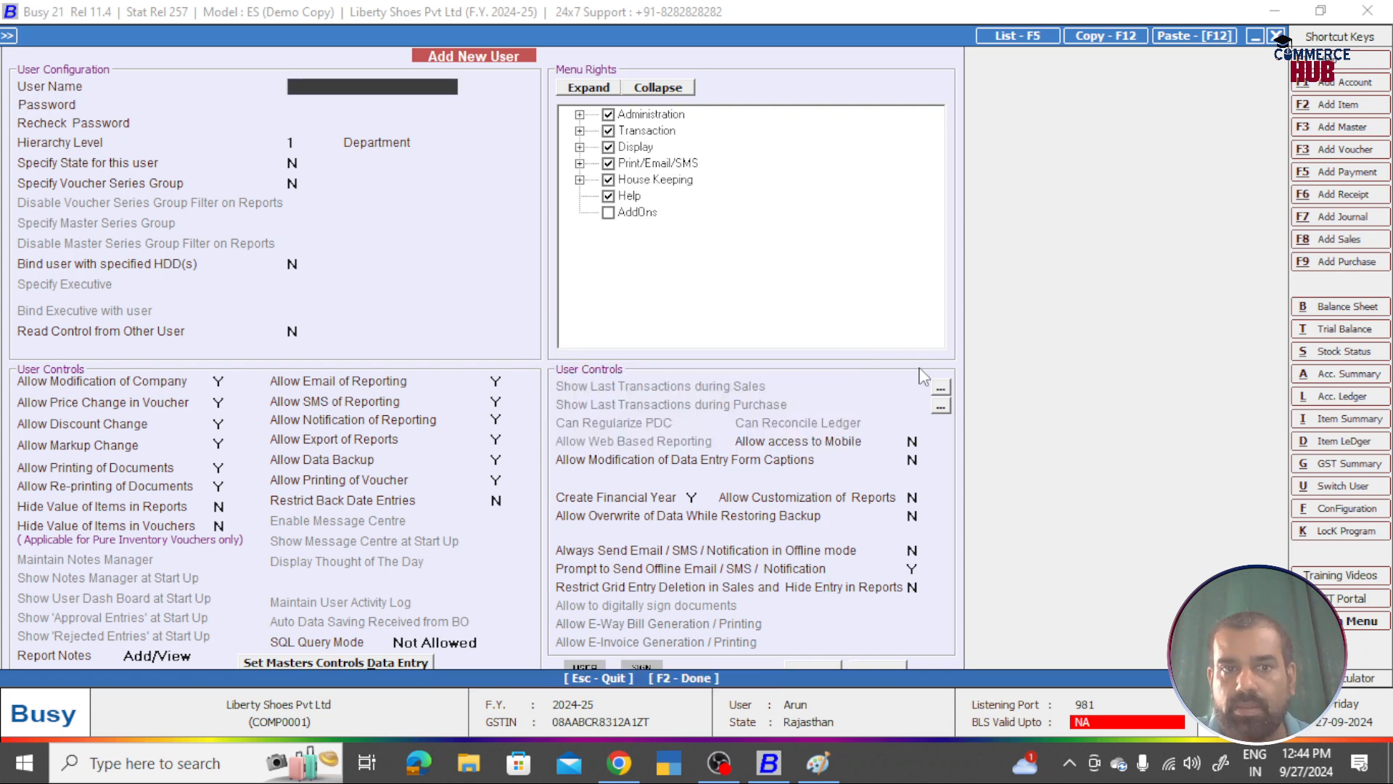
Step: Open the newly saved user's record via Users > Modify, then switch to the Paint notes
key("Escape")
key("Down")
key("Down")
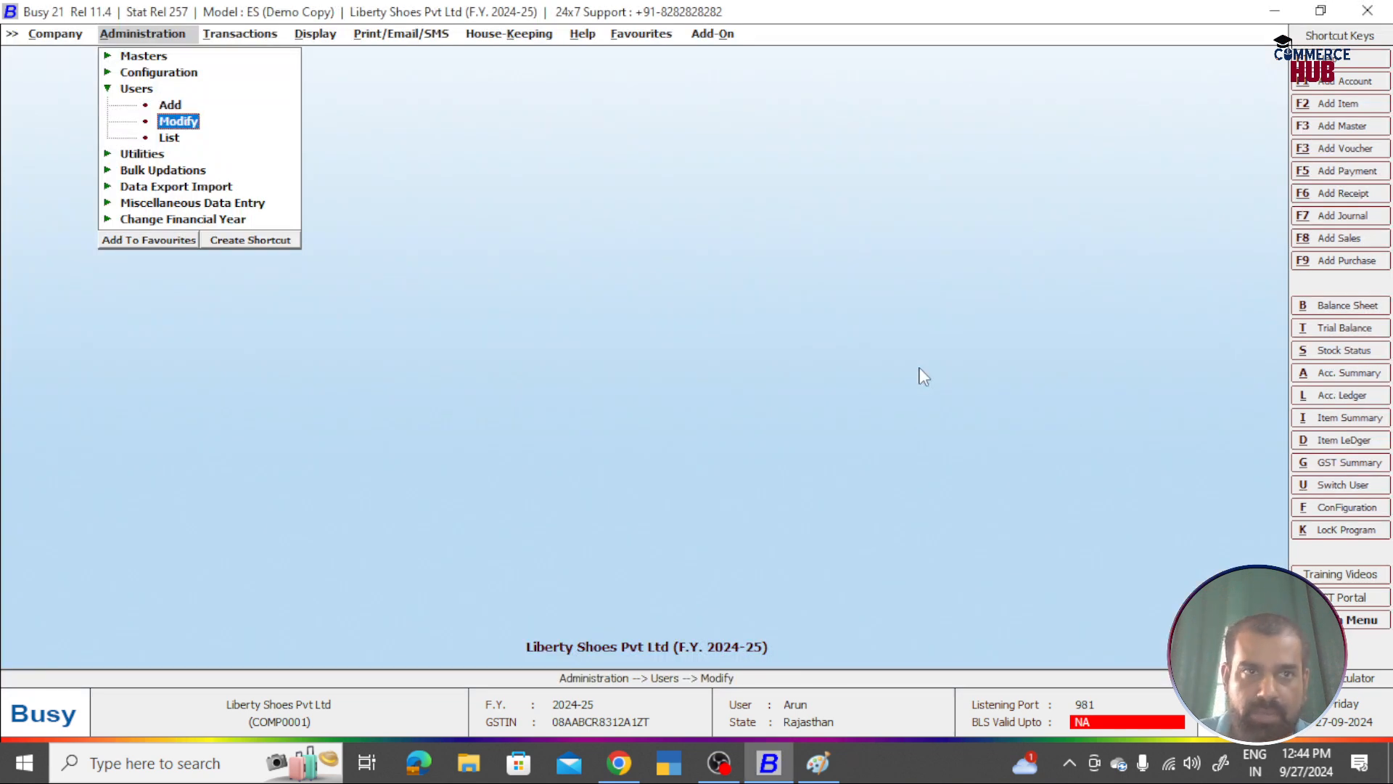
key("Return")
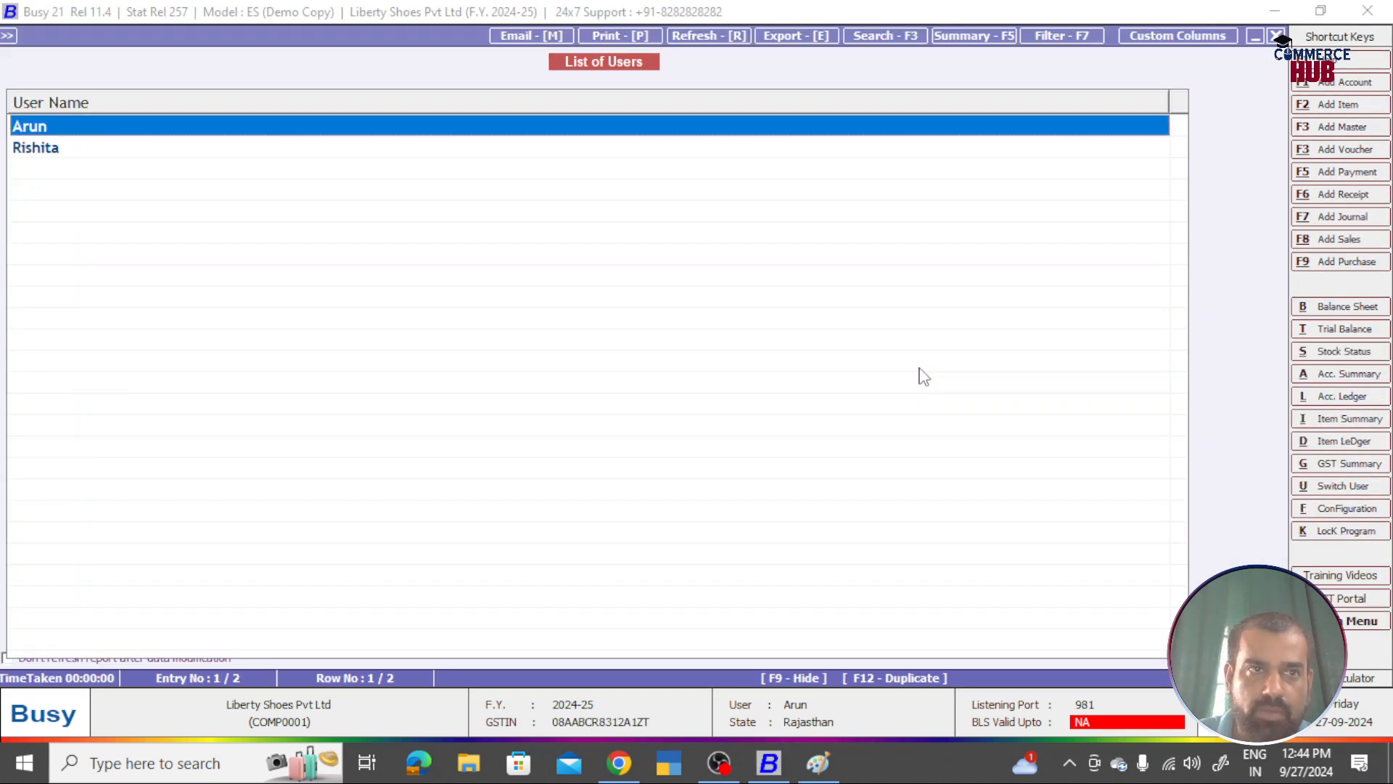
key("Down")
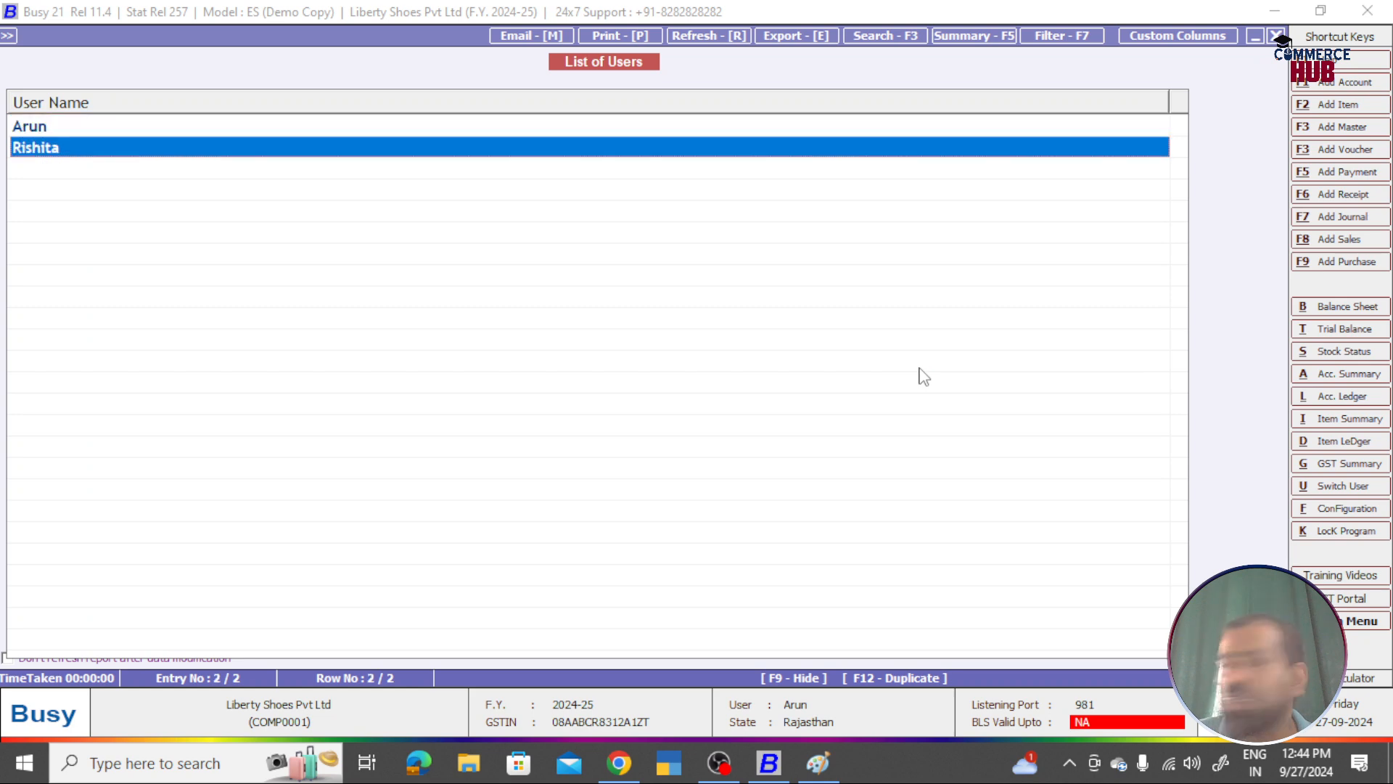
key("Return")
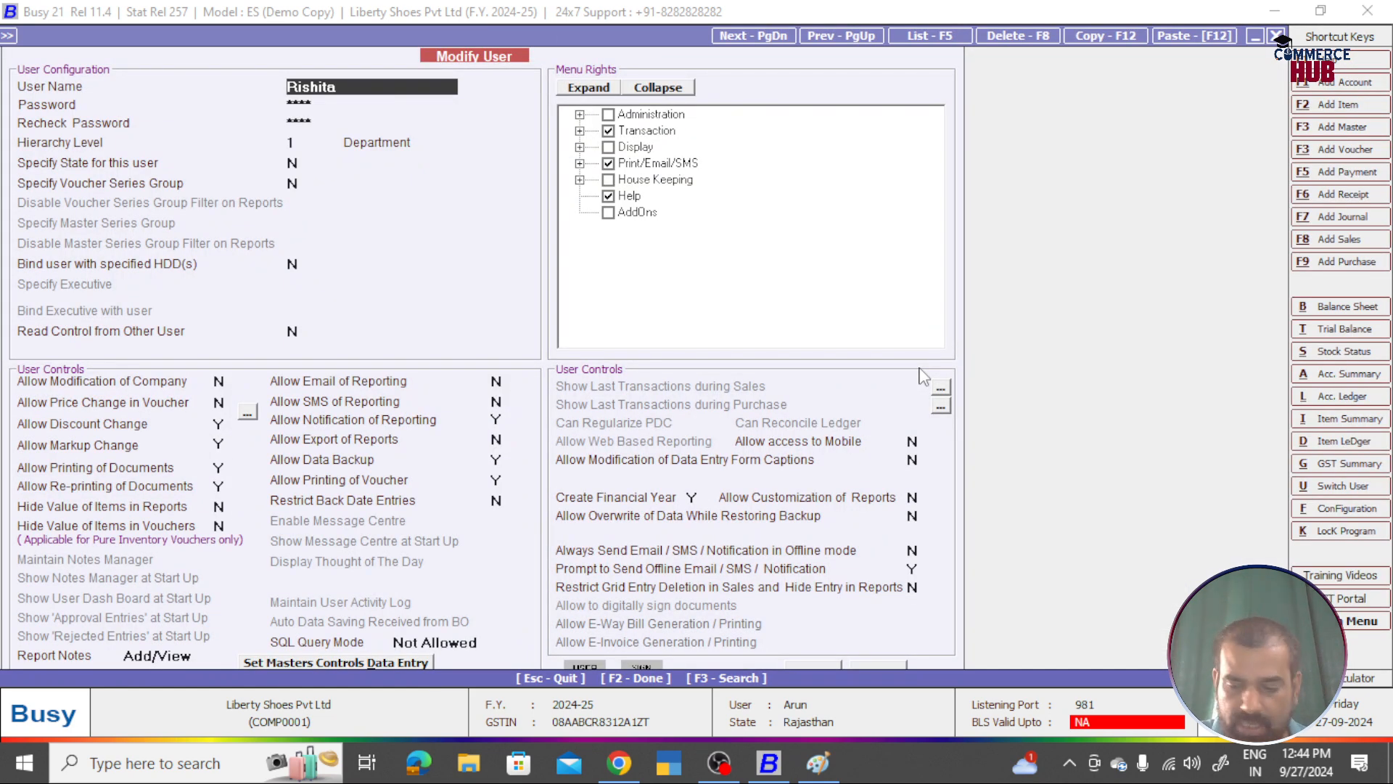
key("alt+Tab")
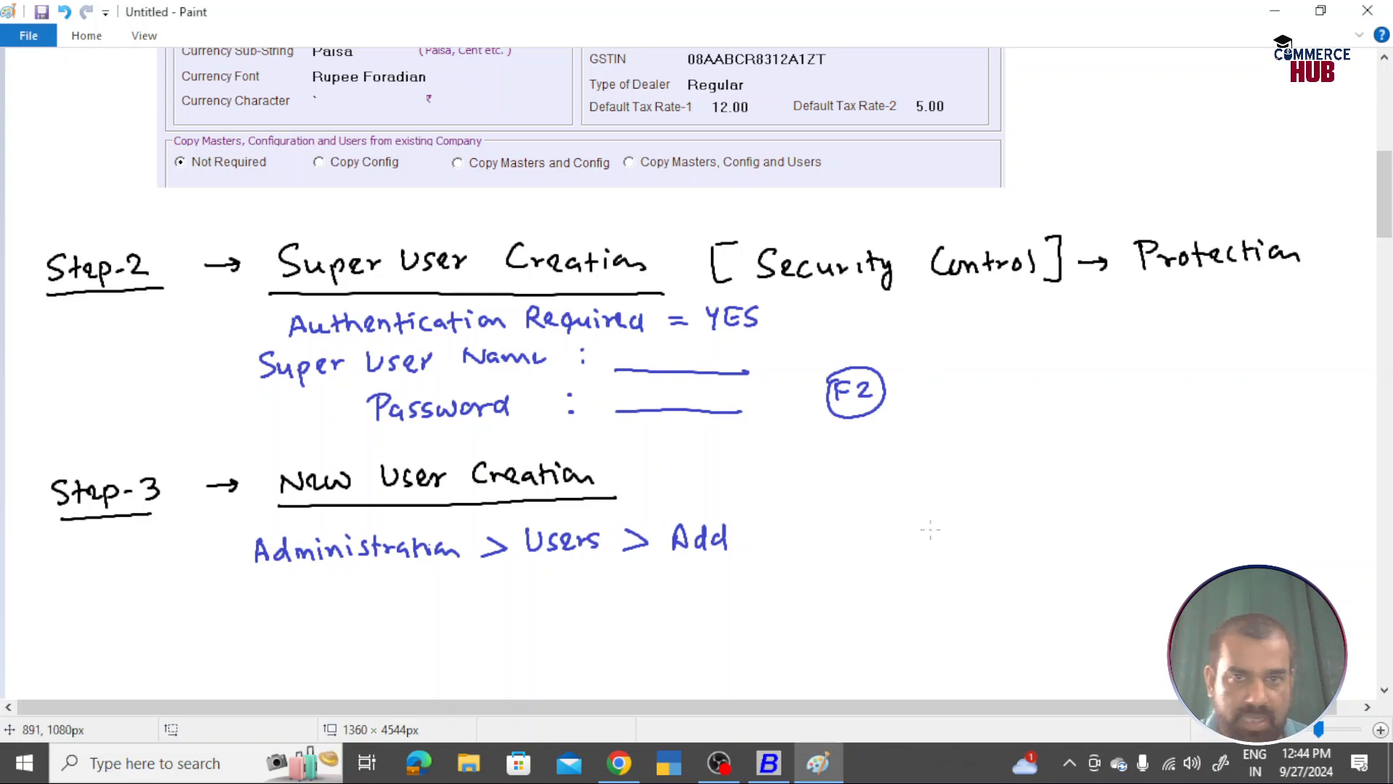
Step: Paste the Modify User screenshot beneath the Step-3 'Administration > Users > Add' notes
key("ctrl+Page_Down")
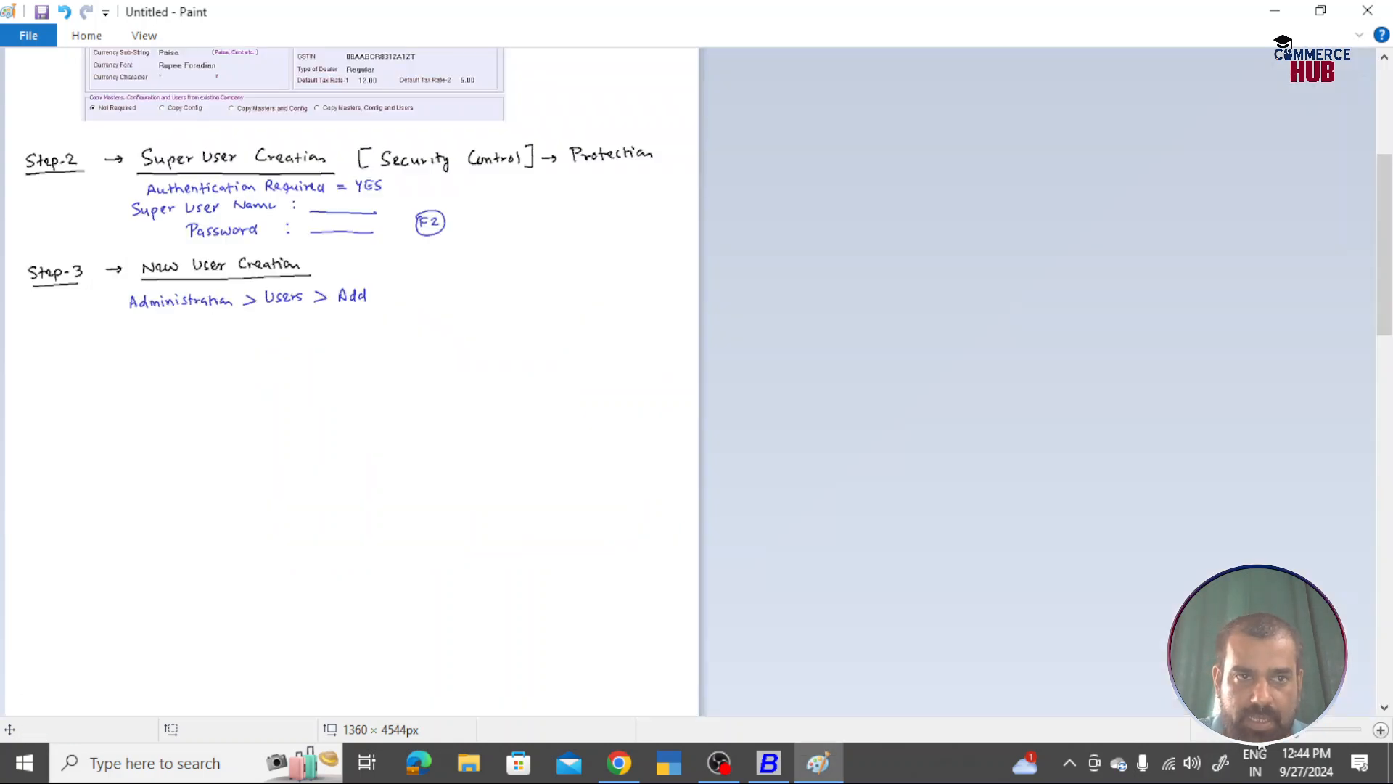
key("ctrl+Page_Down")
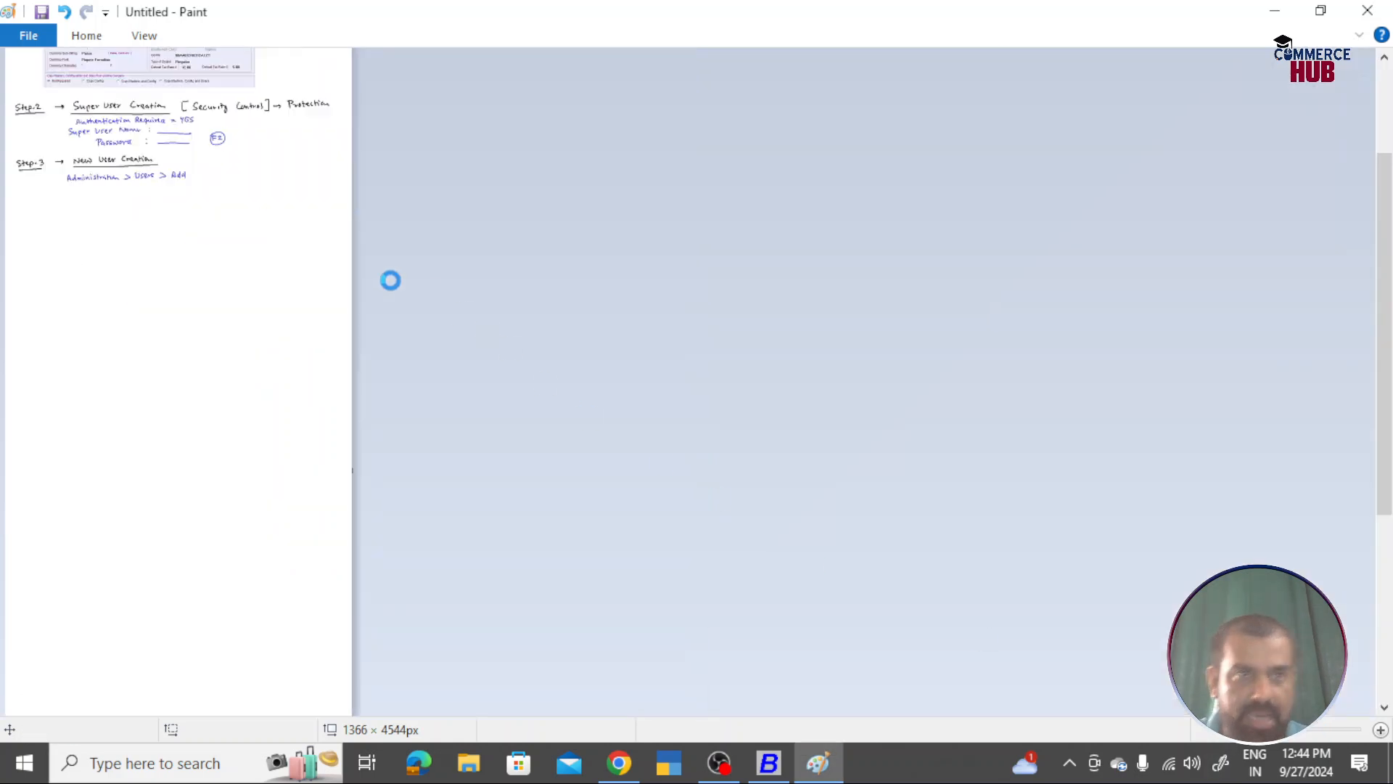
key("ctrl+v")
left_click_drag(154, 103, 160, 242)
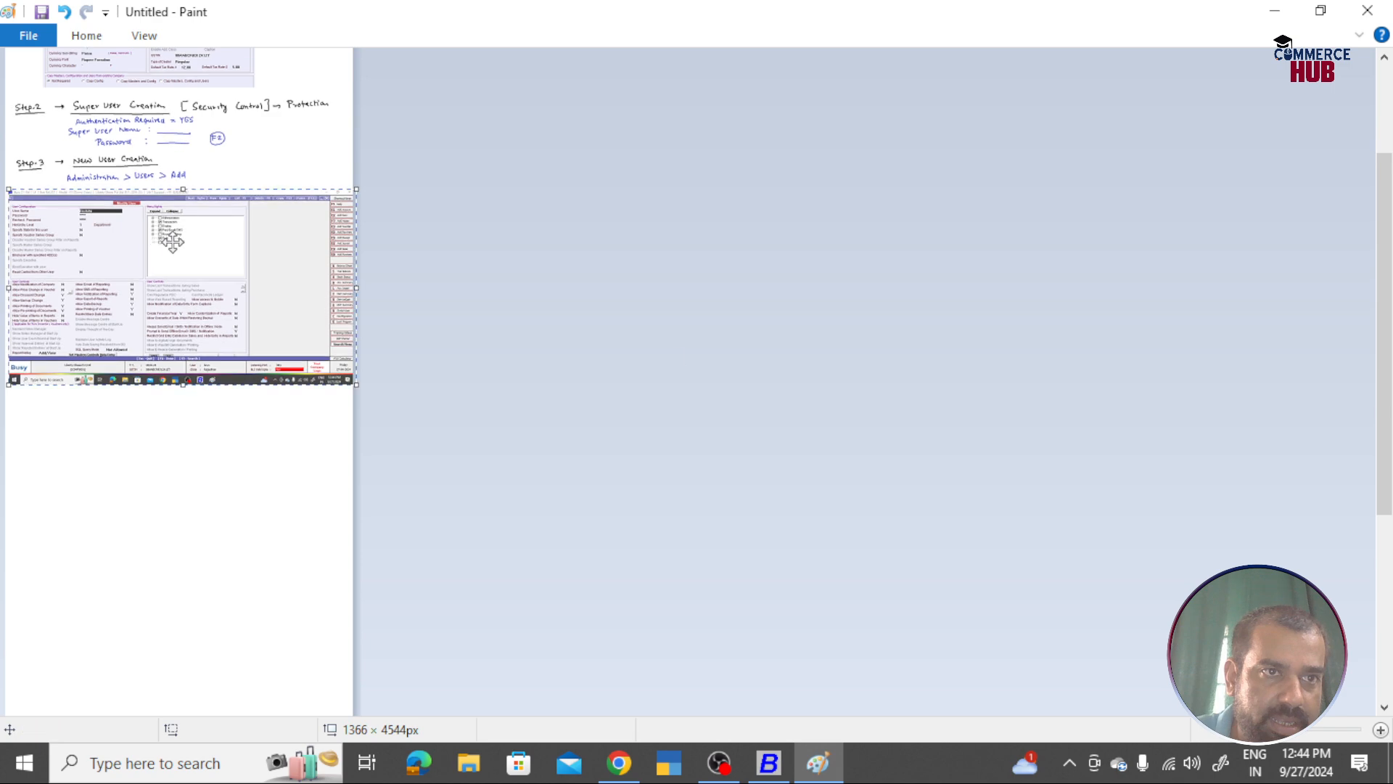
left_click(755, 372)
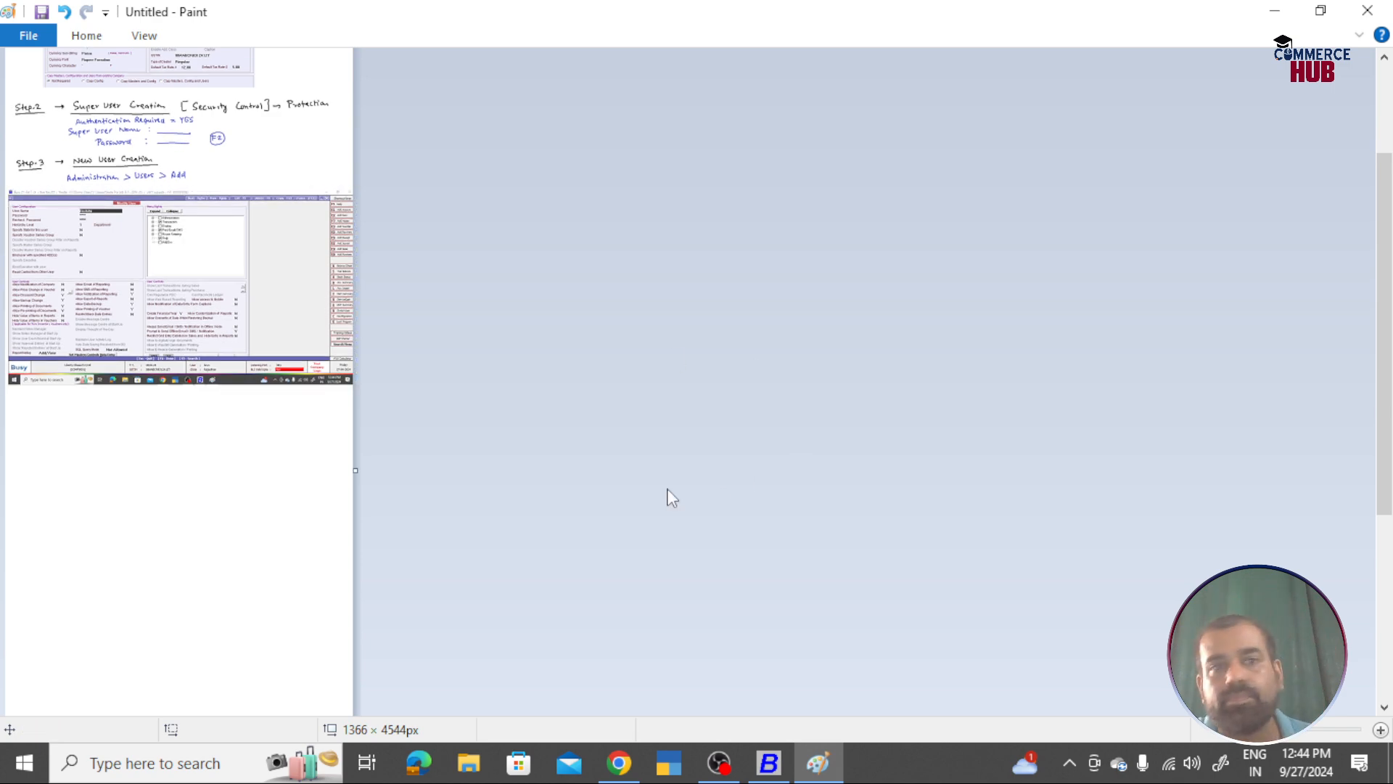
left_click(1389, 733)
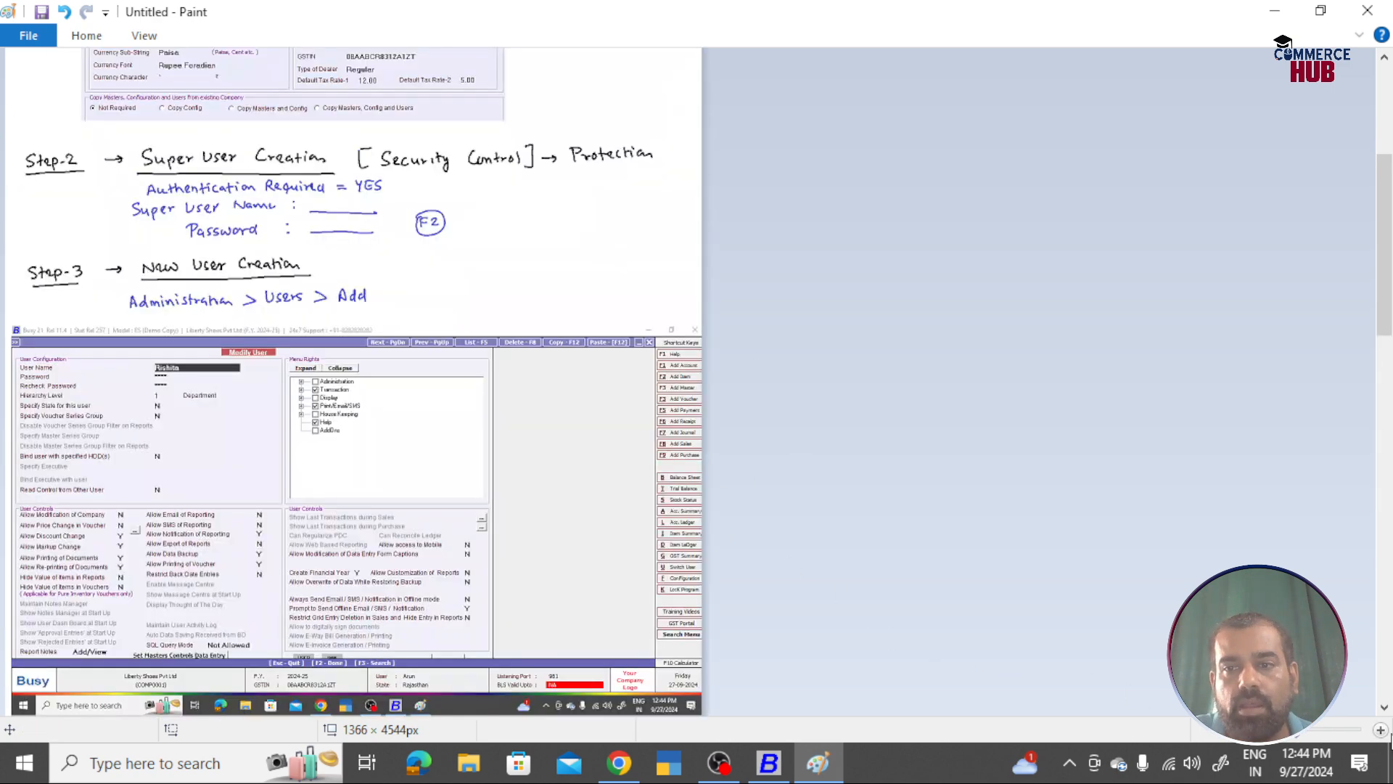
left_click(1389, 732)
scroll(814, 479, "down", 3)
scroll(809, 479, "down", 5)
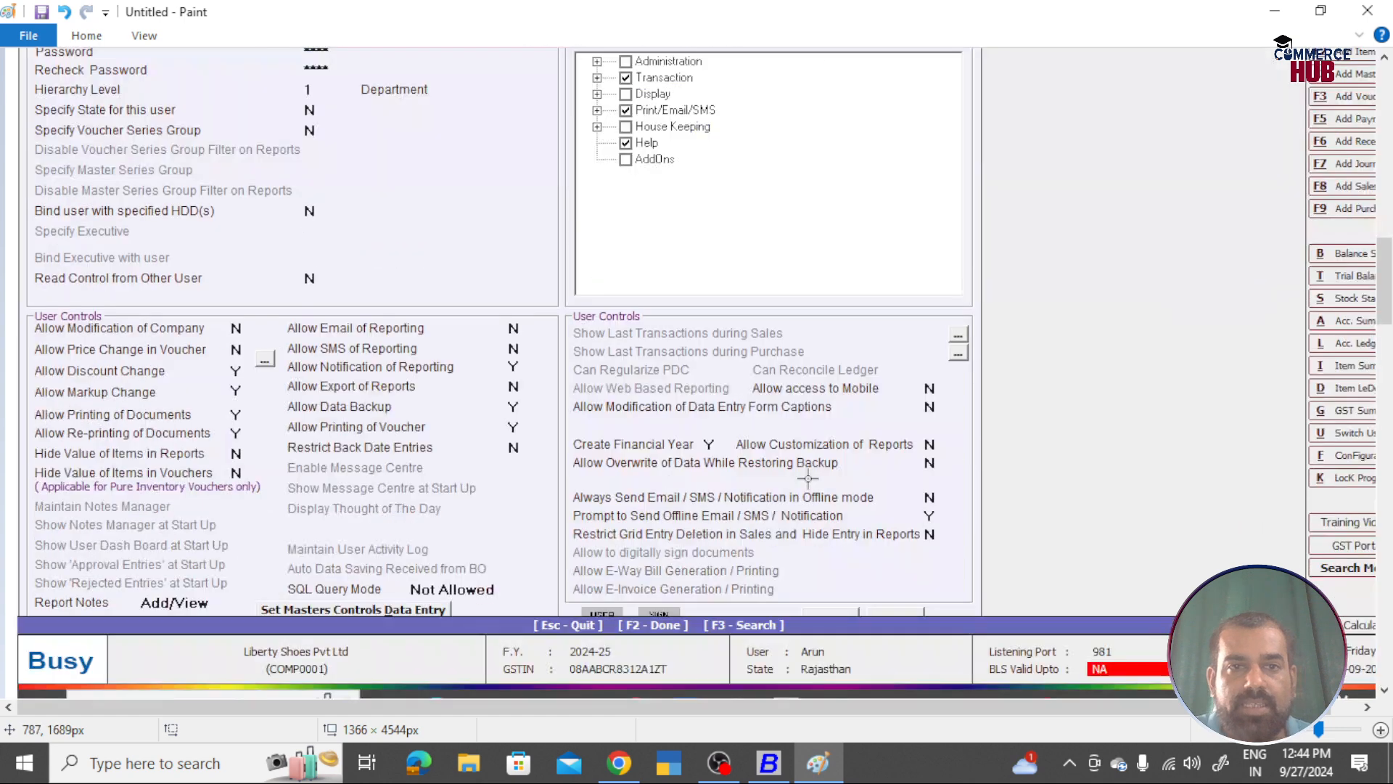
key("alt+Tab")
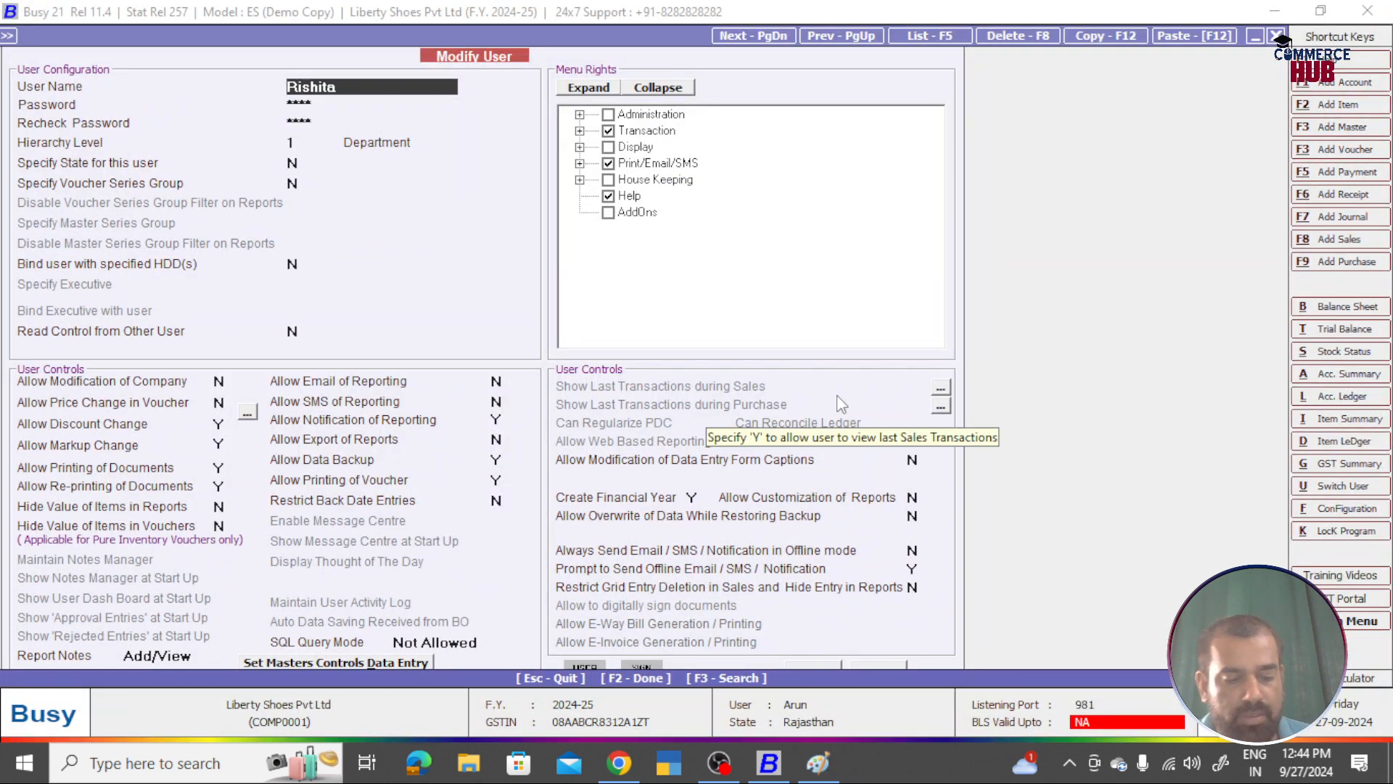
Step: Save the modified user record and close the Liberty Shoes Pvt Ltd company
key("F2")
left_click(747, 424)
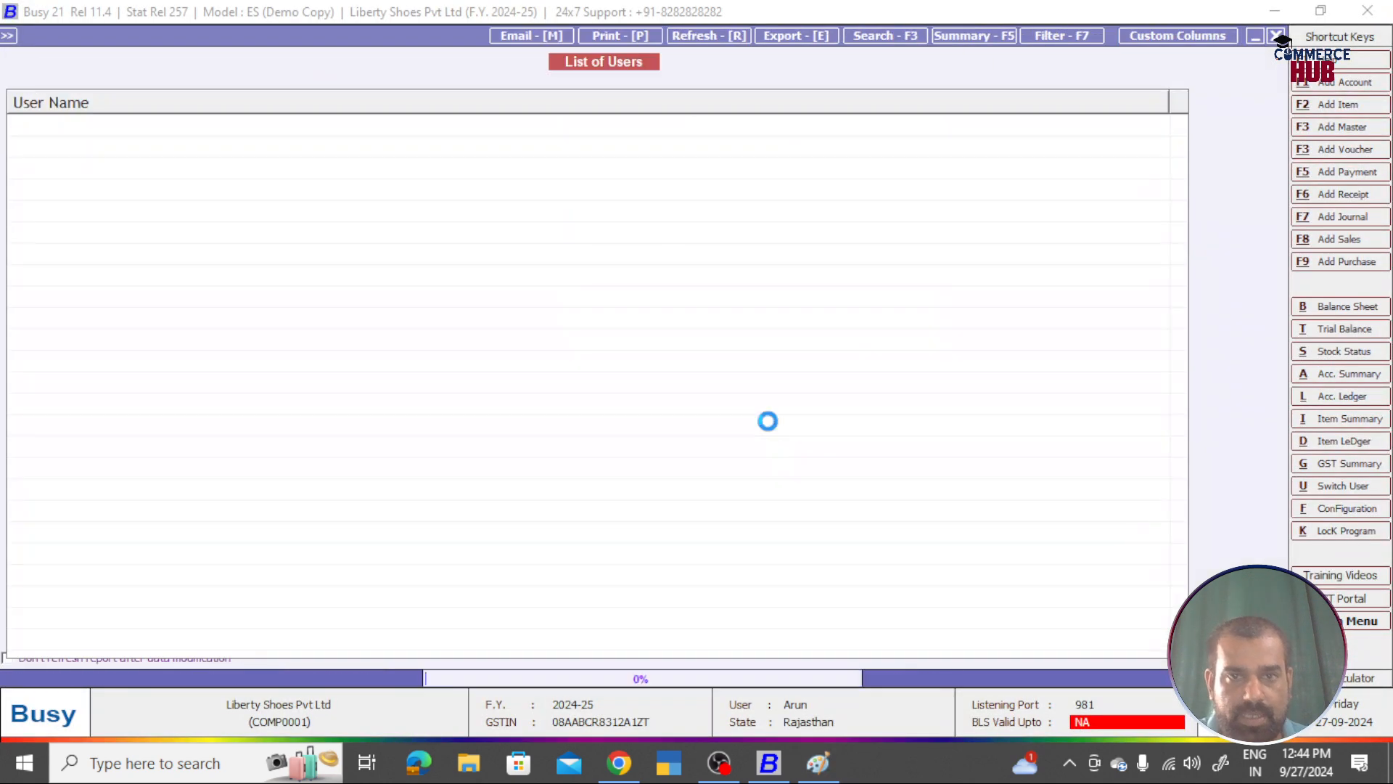
key("Escape")
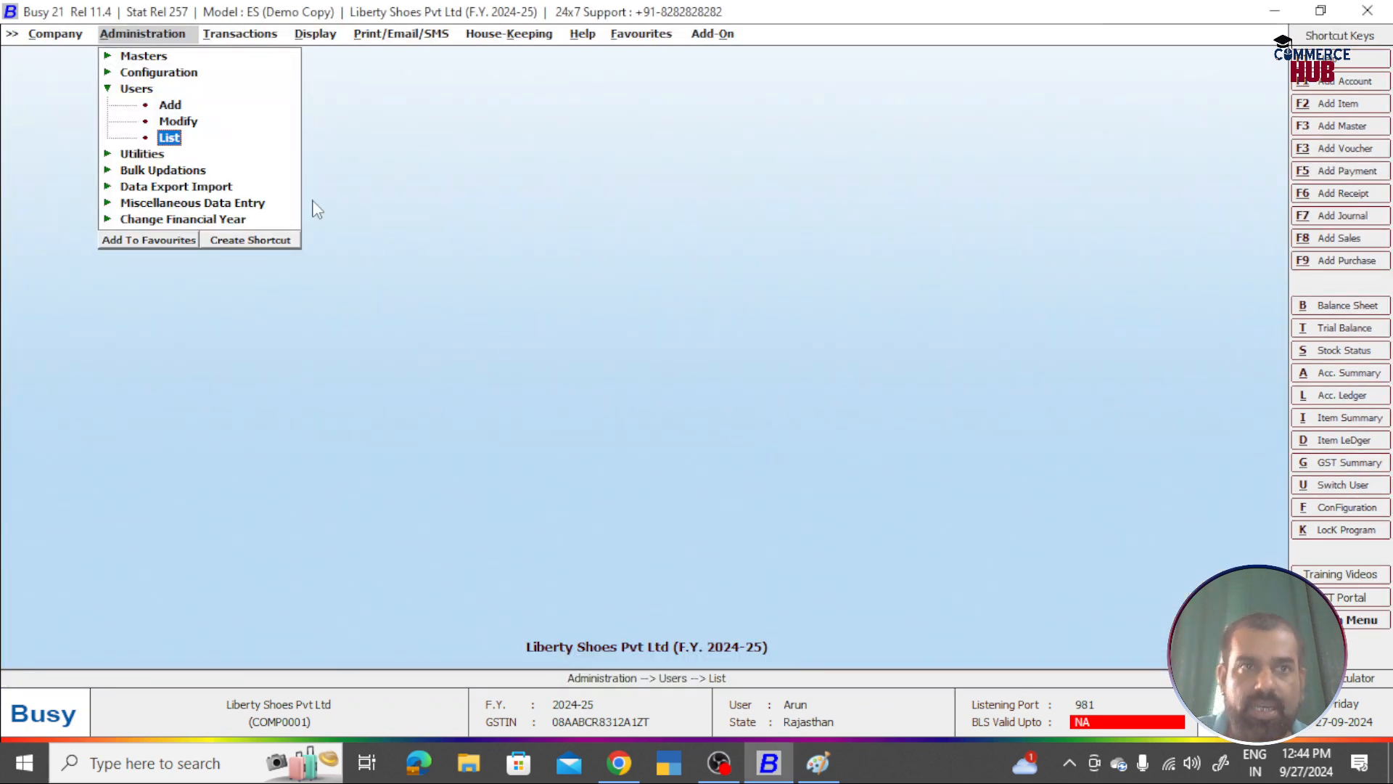
key("Escape")
key("Escape")
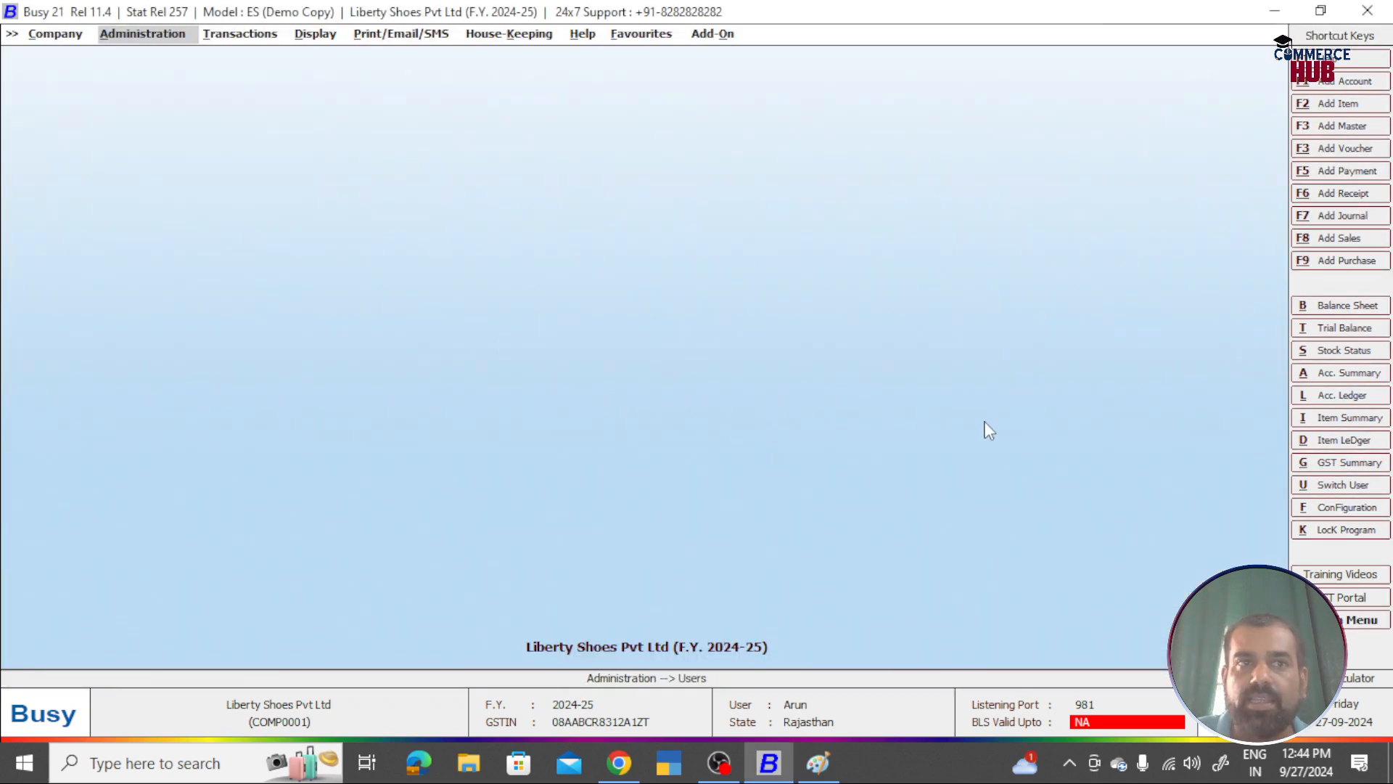
key("Left")
key("Return")
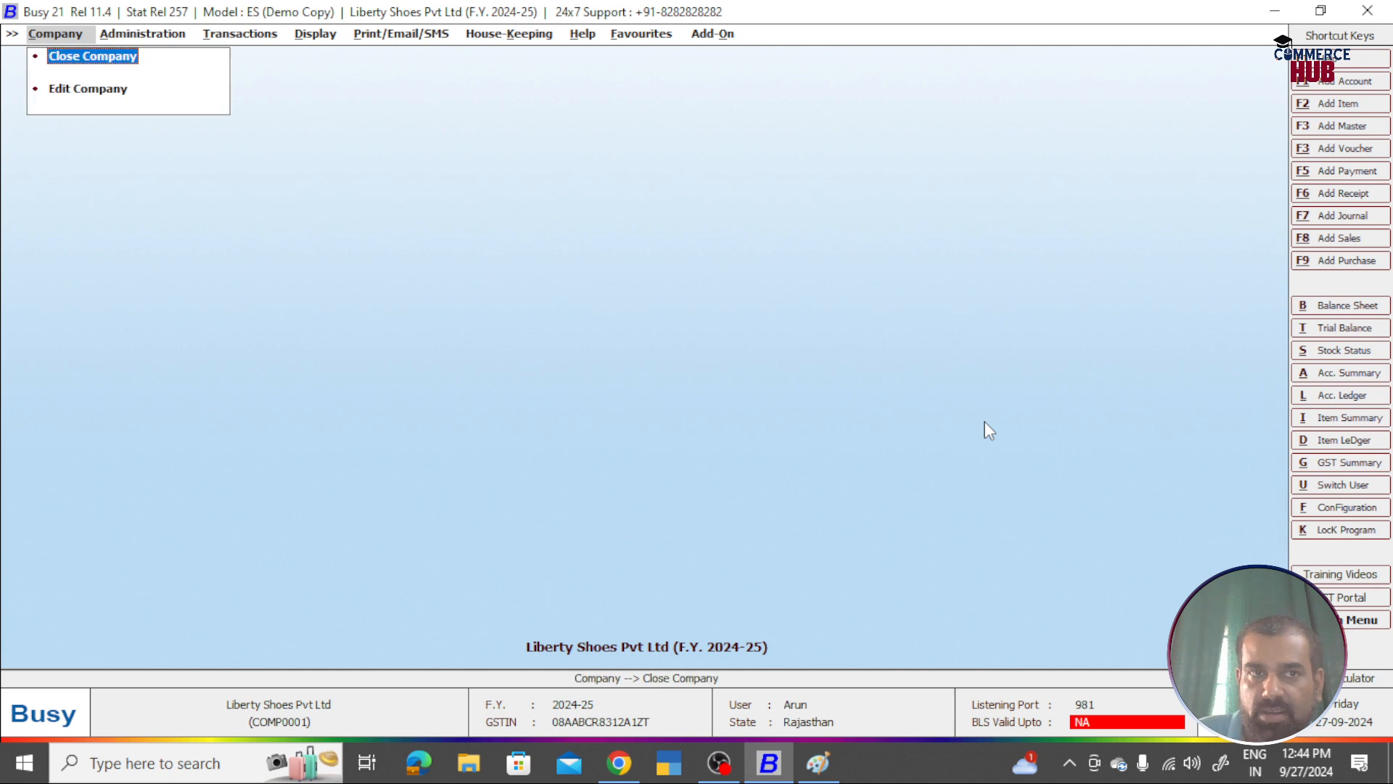
key("Return")
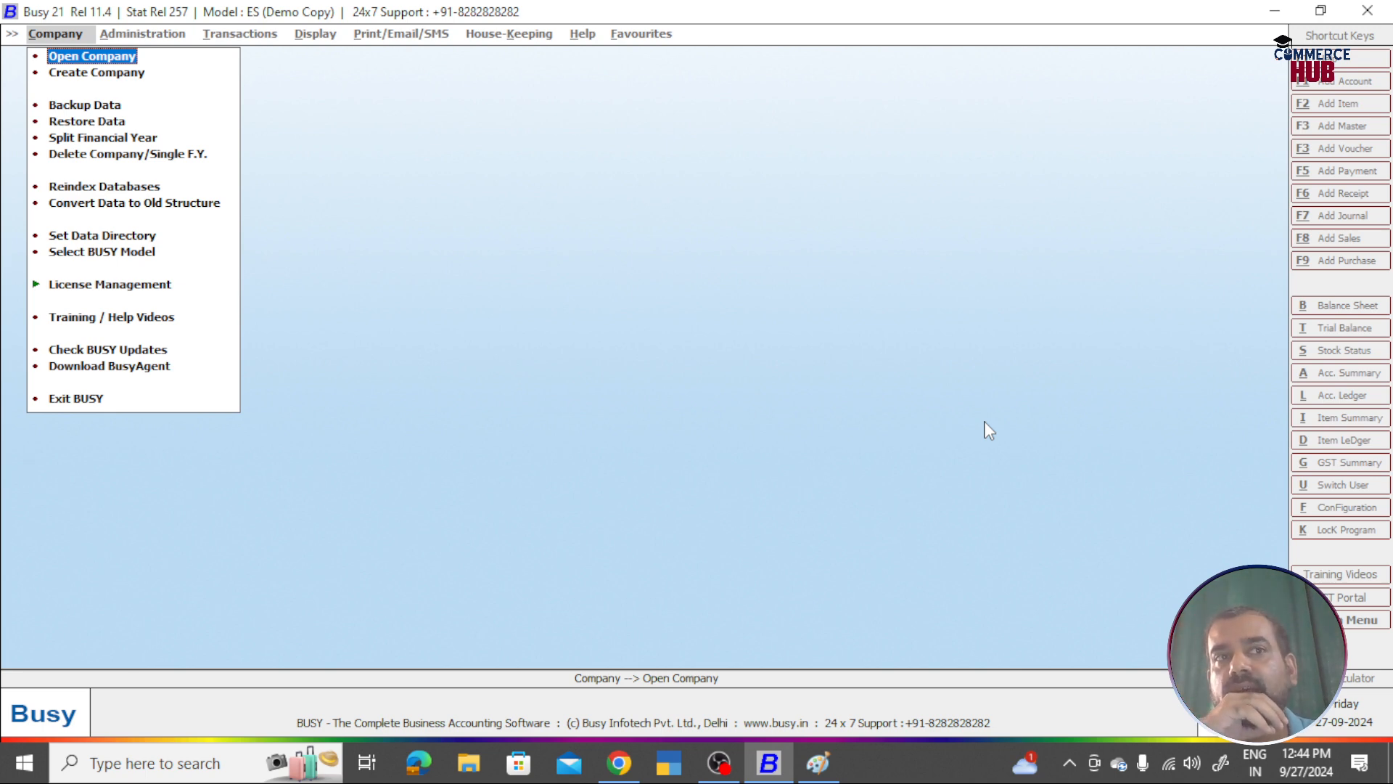
Step: Open Liberty Shoes Pvt Ltd and log in with the new user's name and password
key("Return")
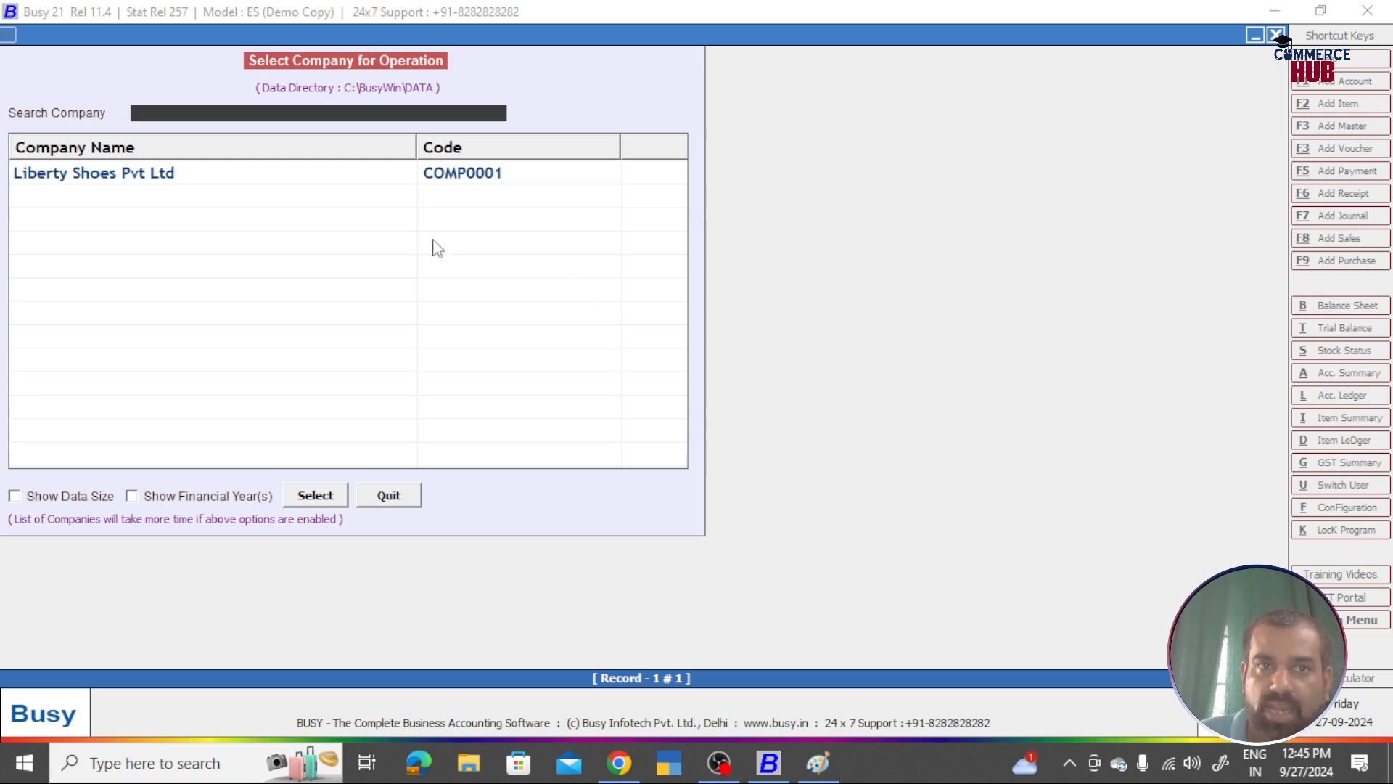
left_click(346, 179)
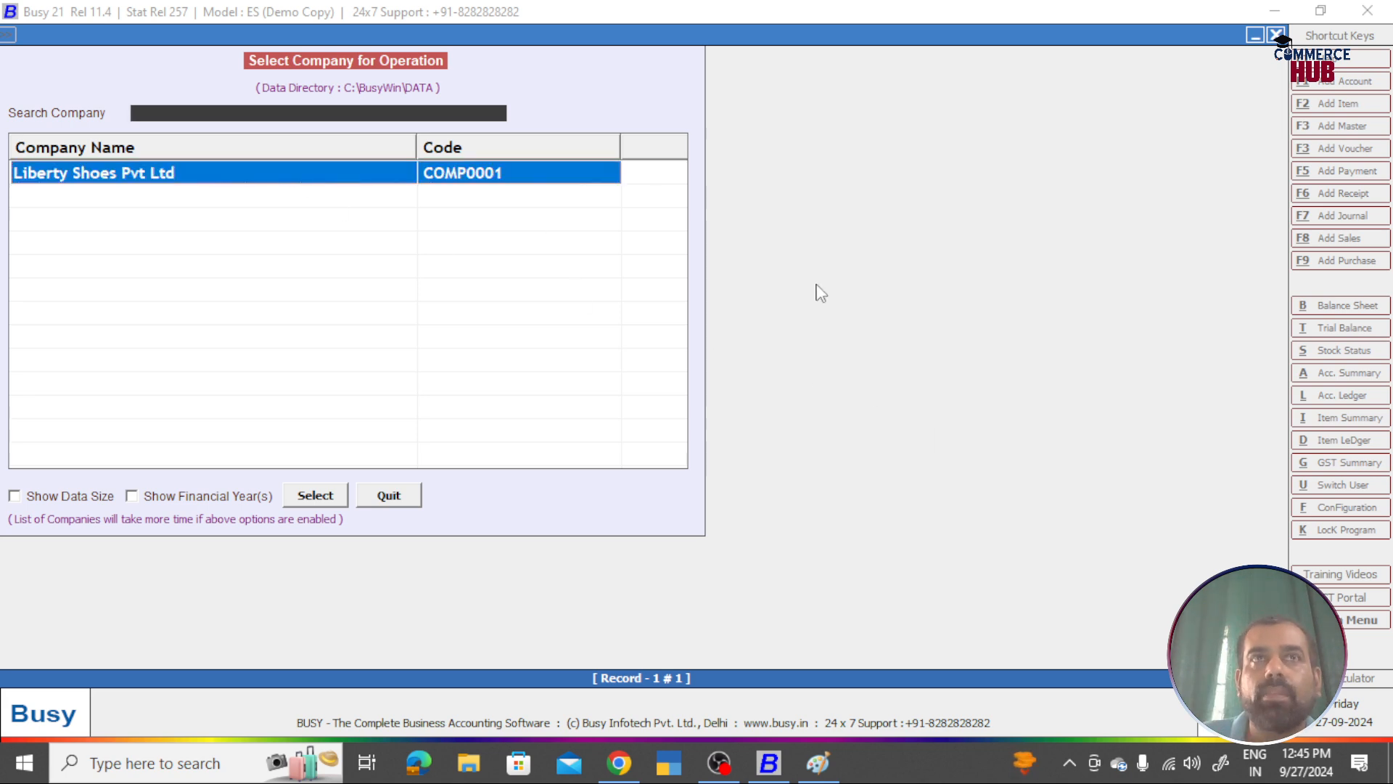
key("Return")
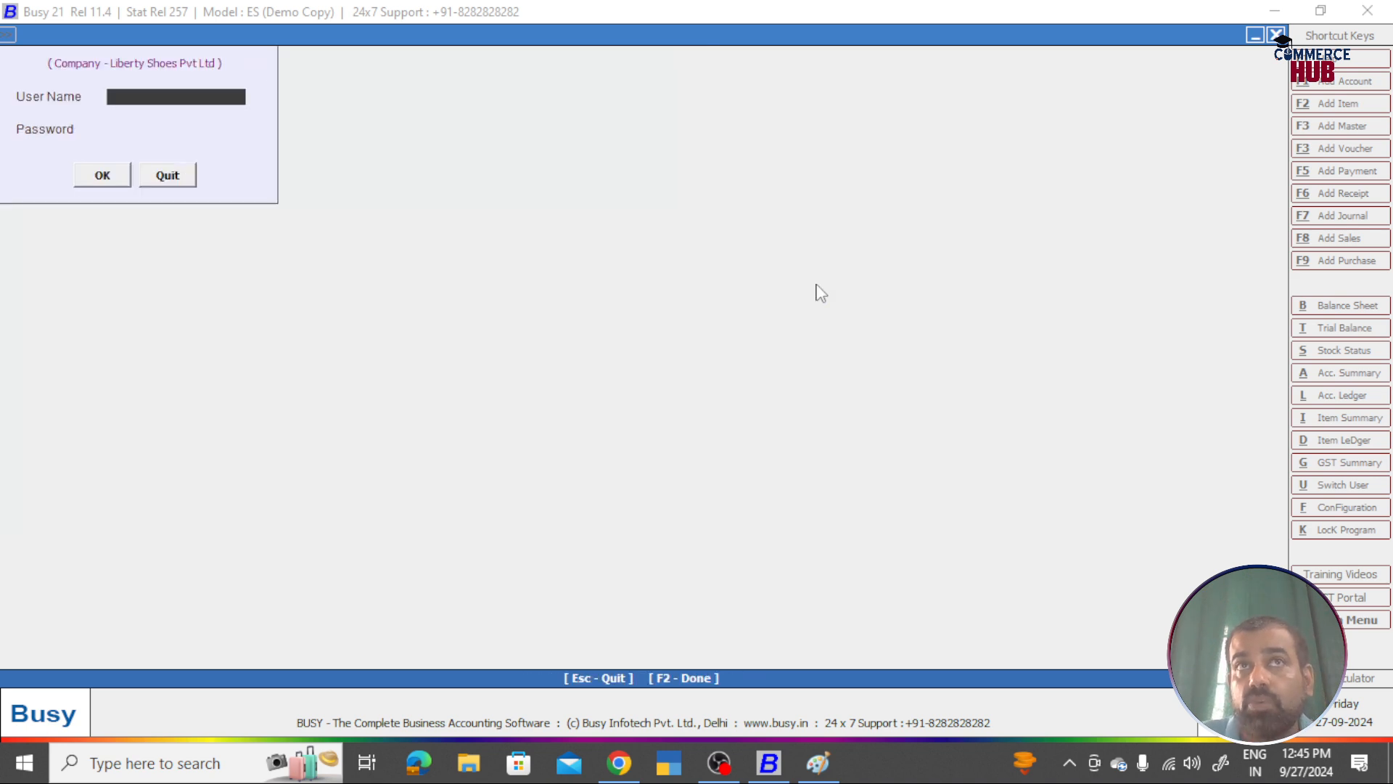
type("rishita")
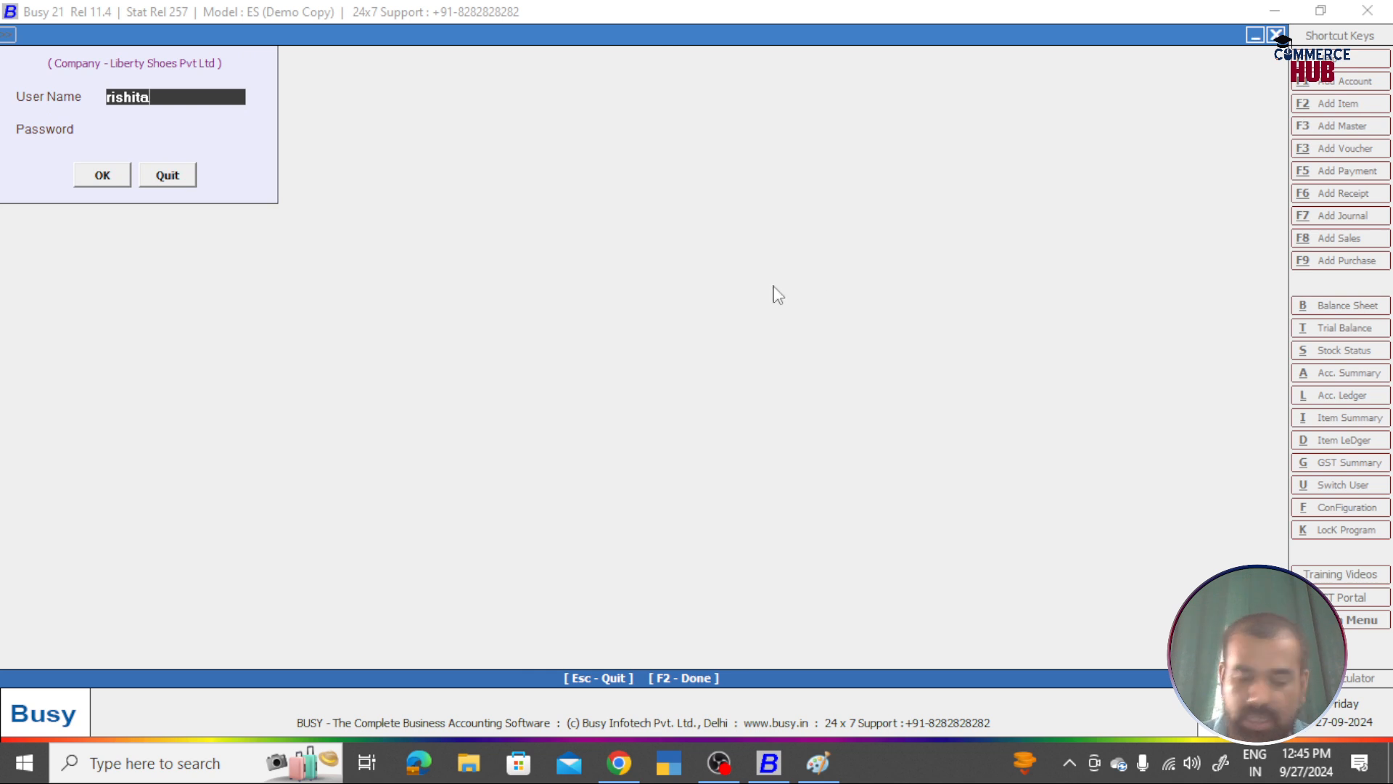
key("Return")
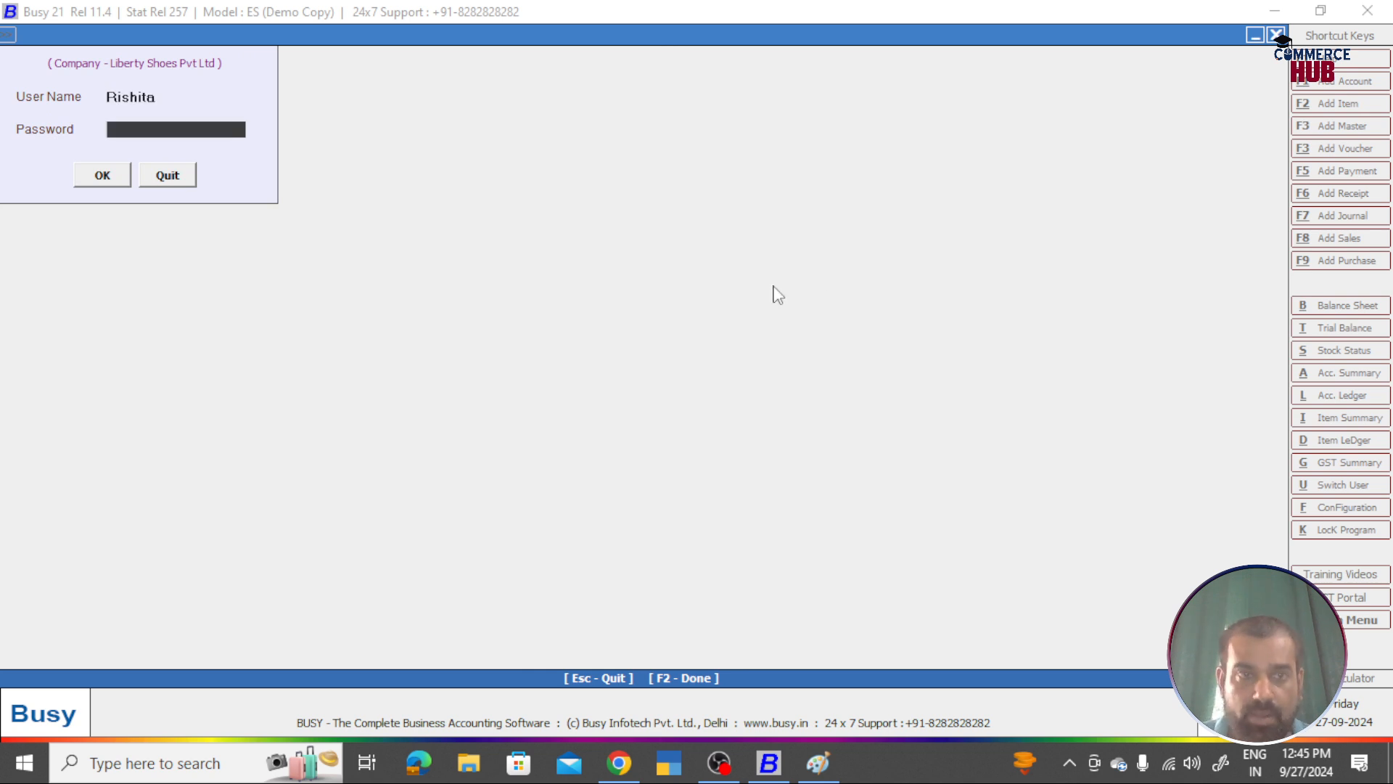
type("1234")
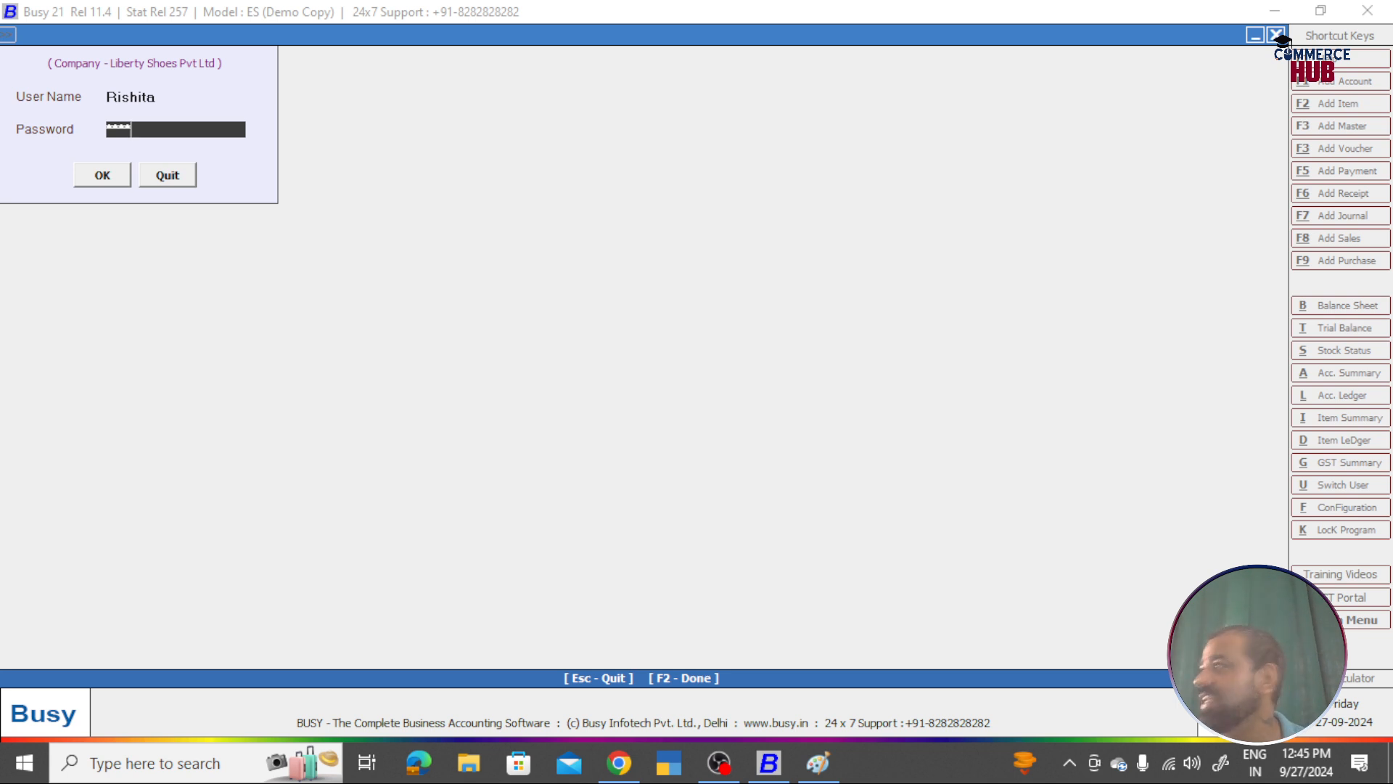
left_click(93, 176)
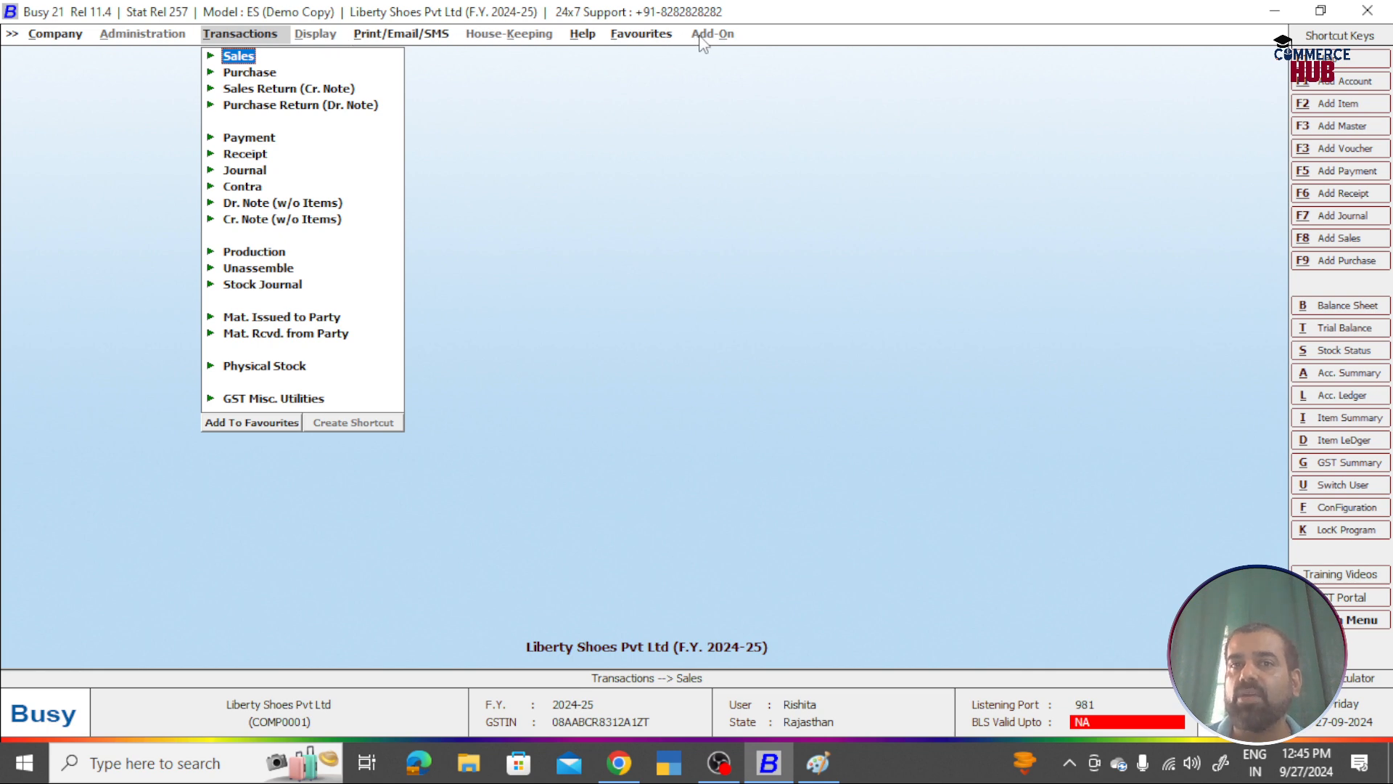
Step: View the Print/Email/SMS report options available to the restricted user
left_click(379, 36)
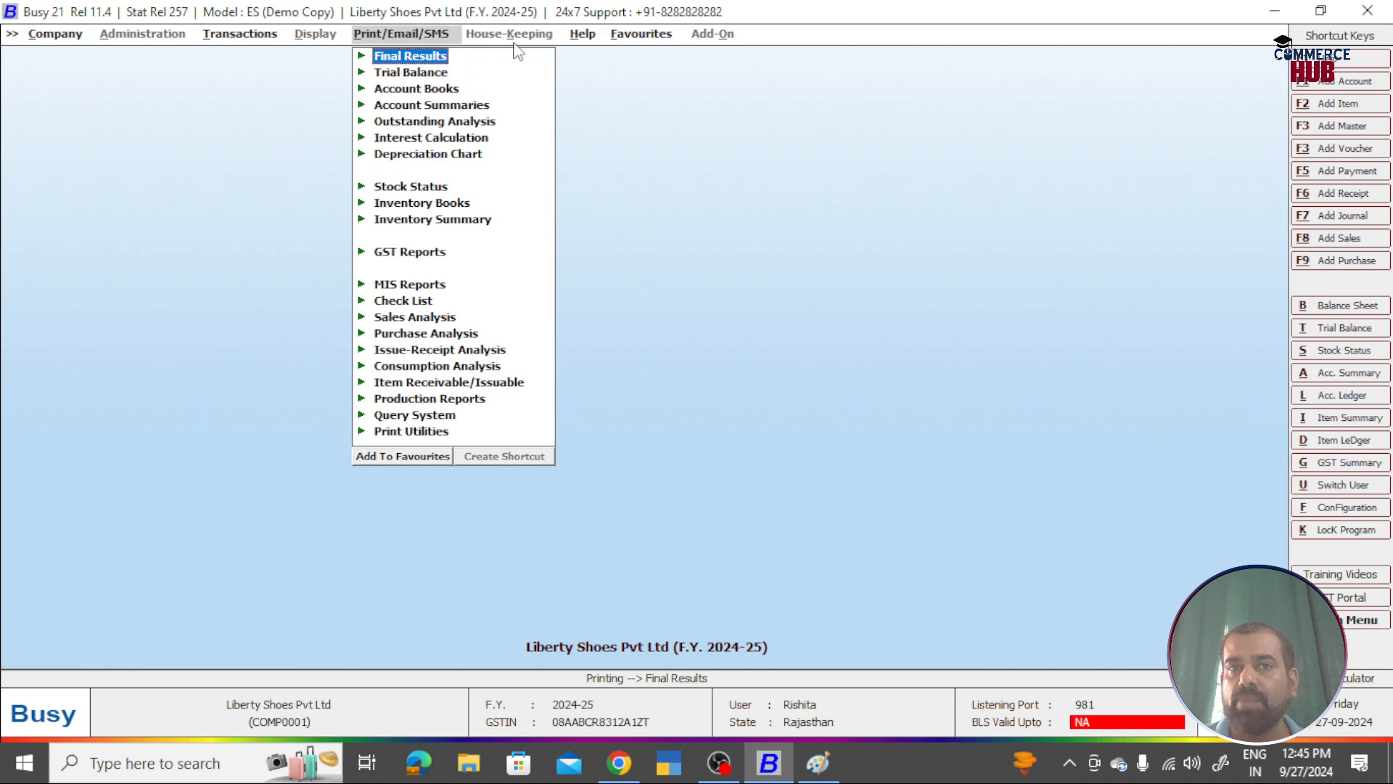
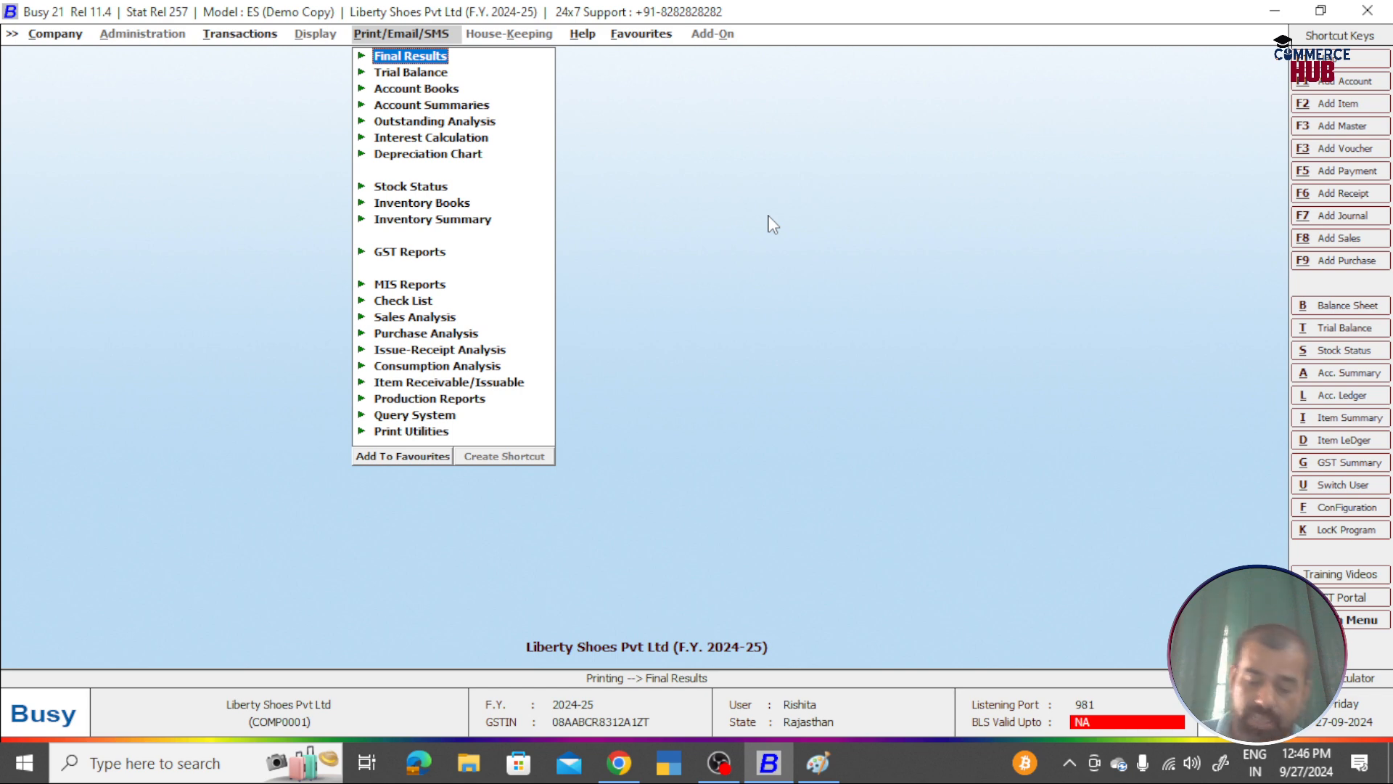
Step: Move across the menus and back to the Company menu showing Close Company
key("Left")
key("Left")
key("Right")
key("Right")
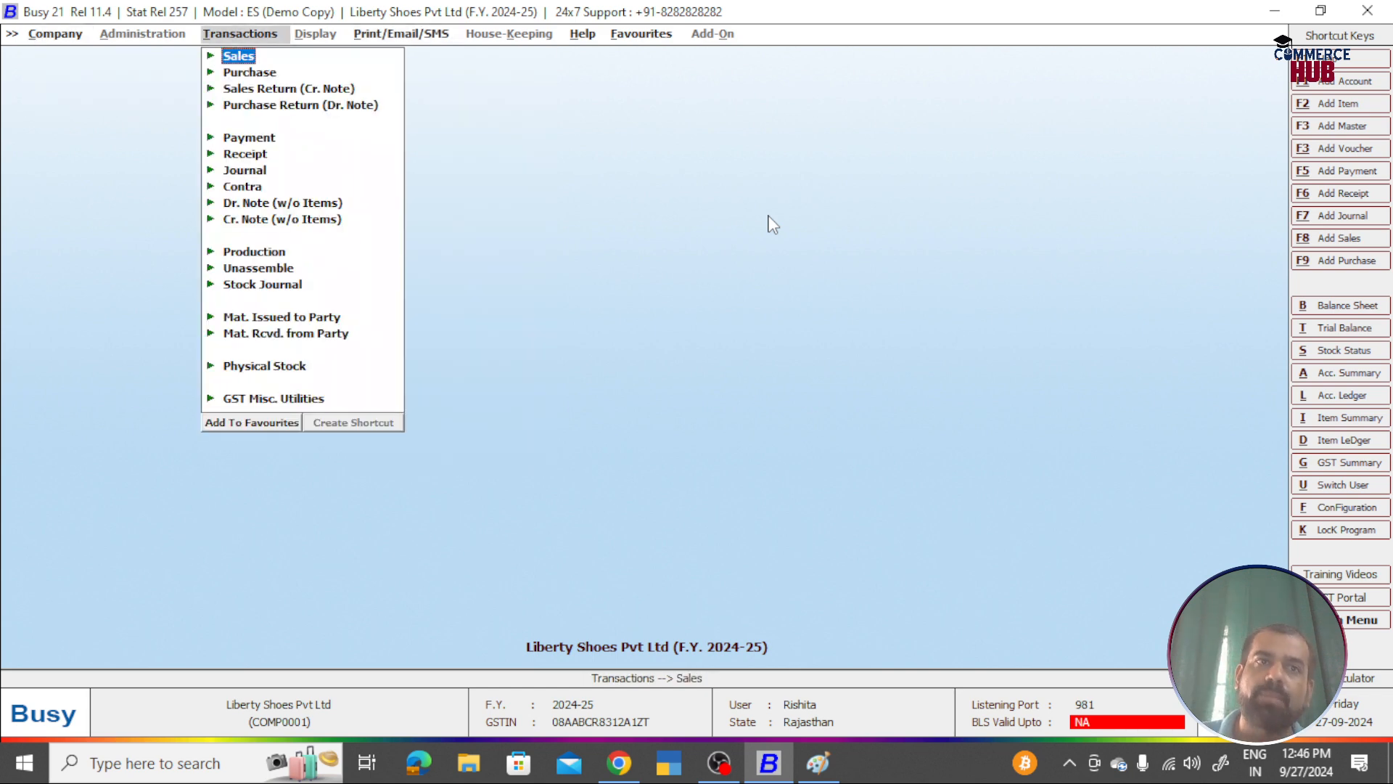
key("Left")
key("Left")
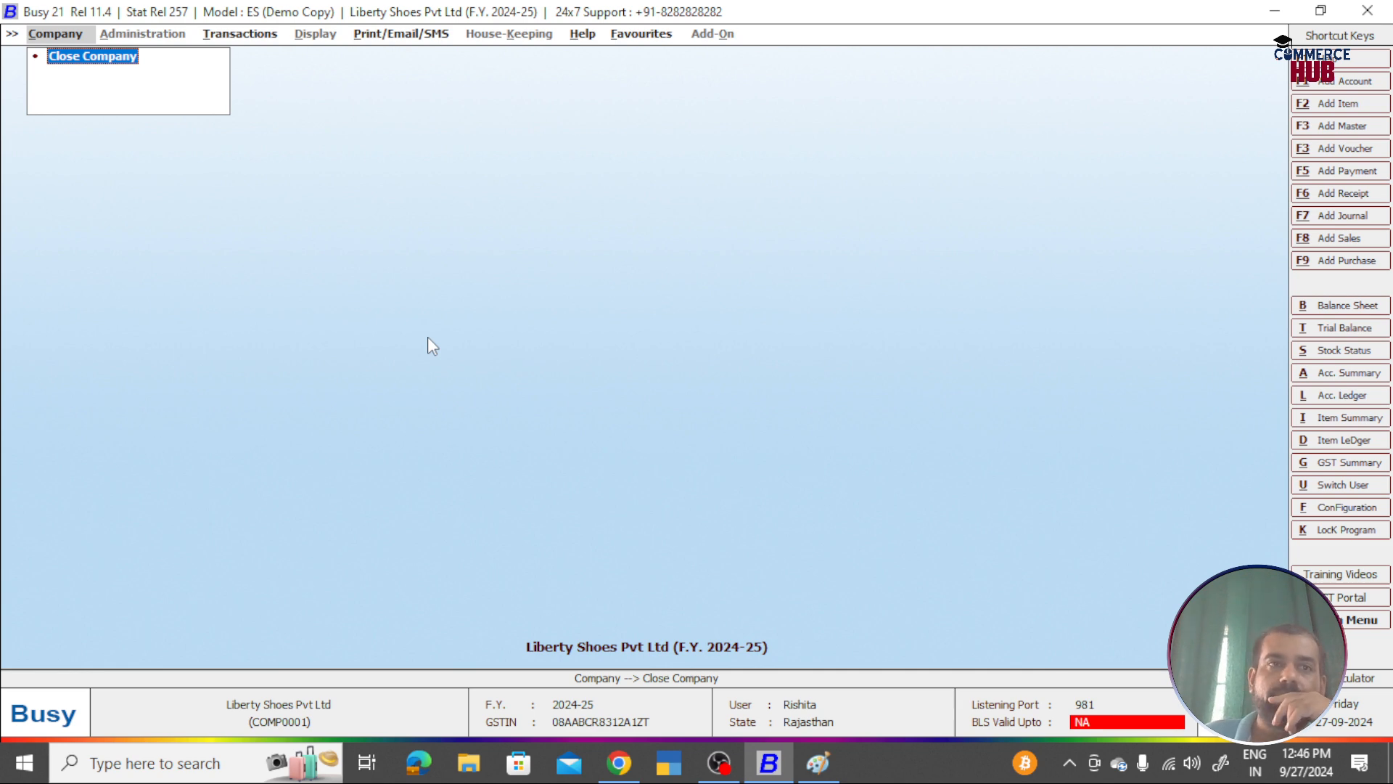
Step: Close and reopen Liberty Shoes Pvt Ltd, logging in with the user's name and password
key("Return")
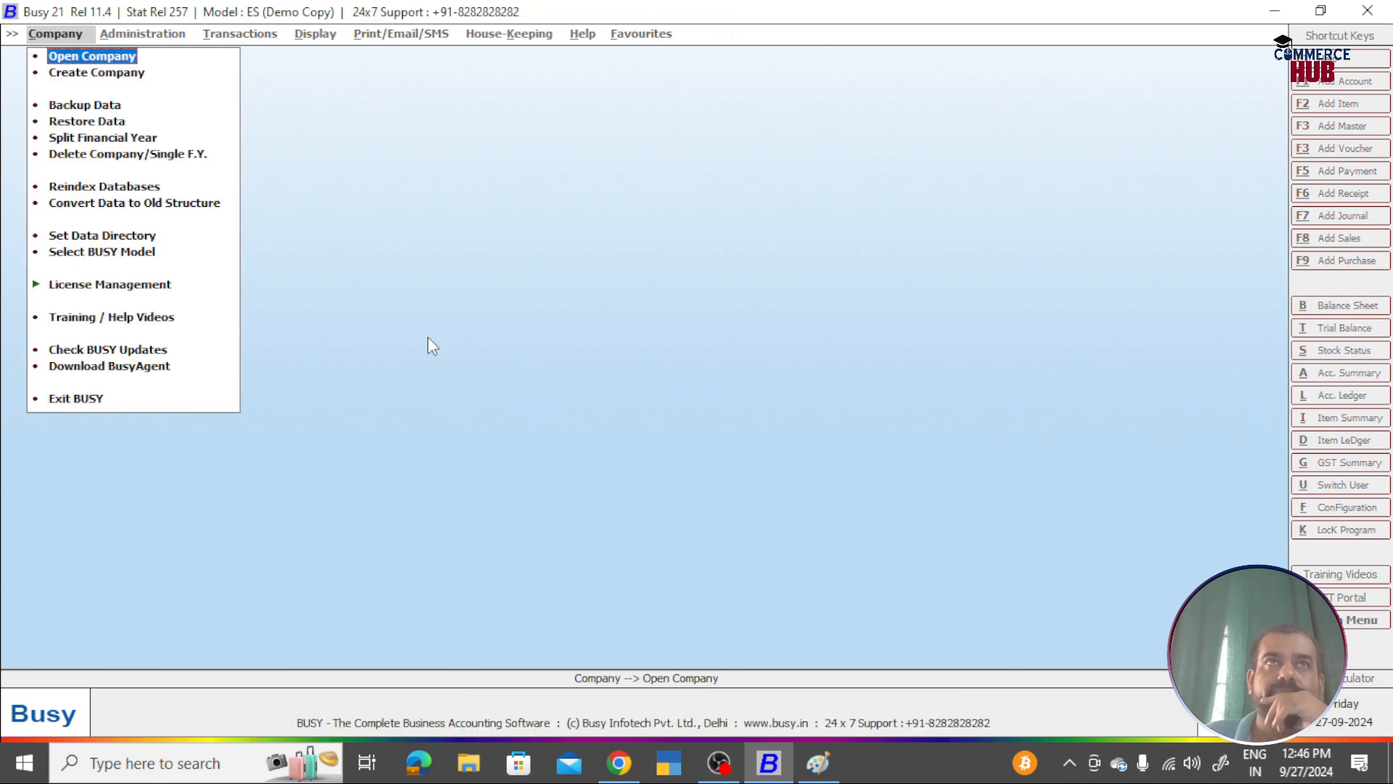
key("Return")
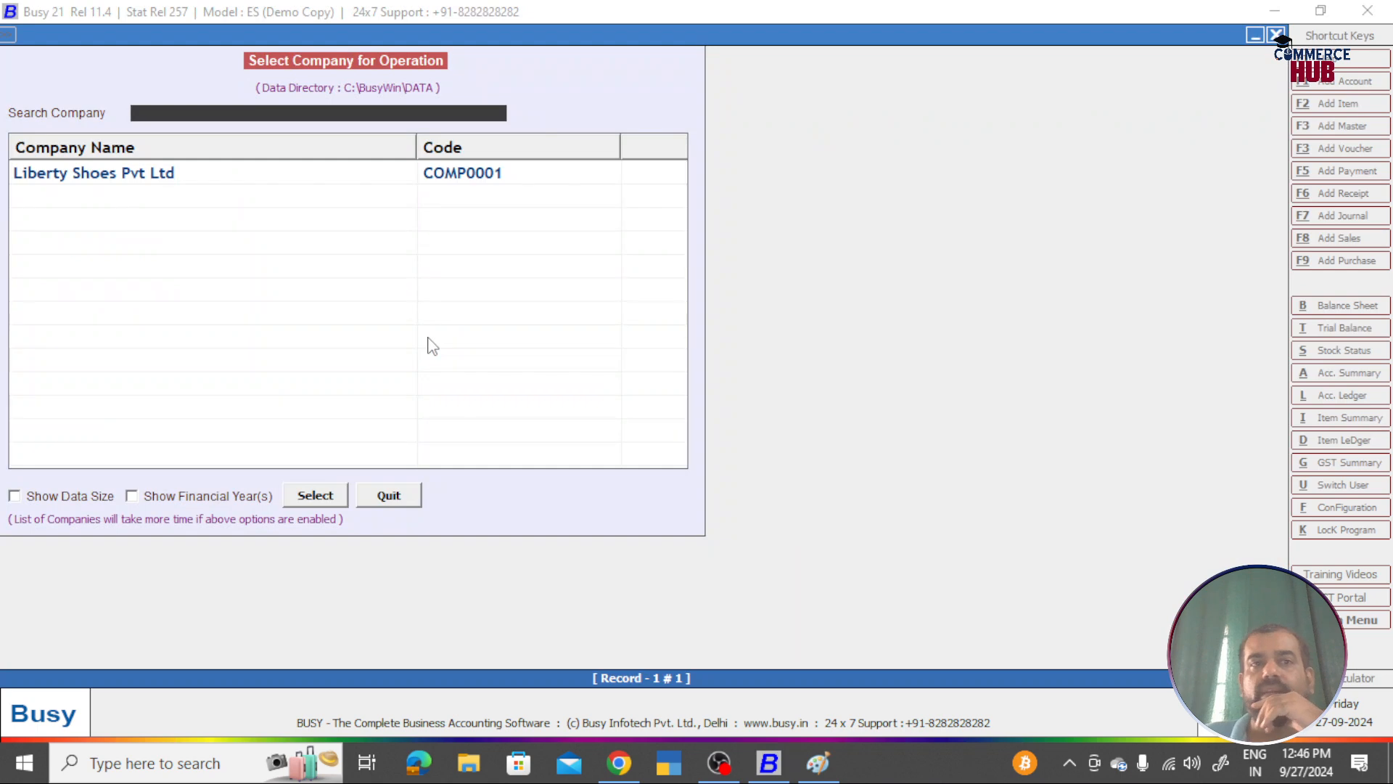
key("Return")
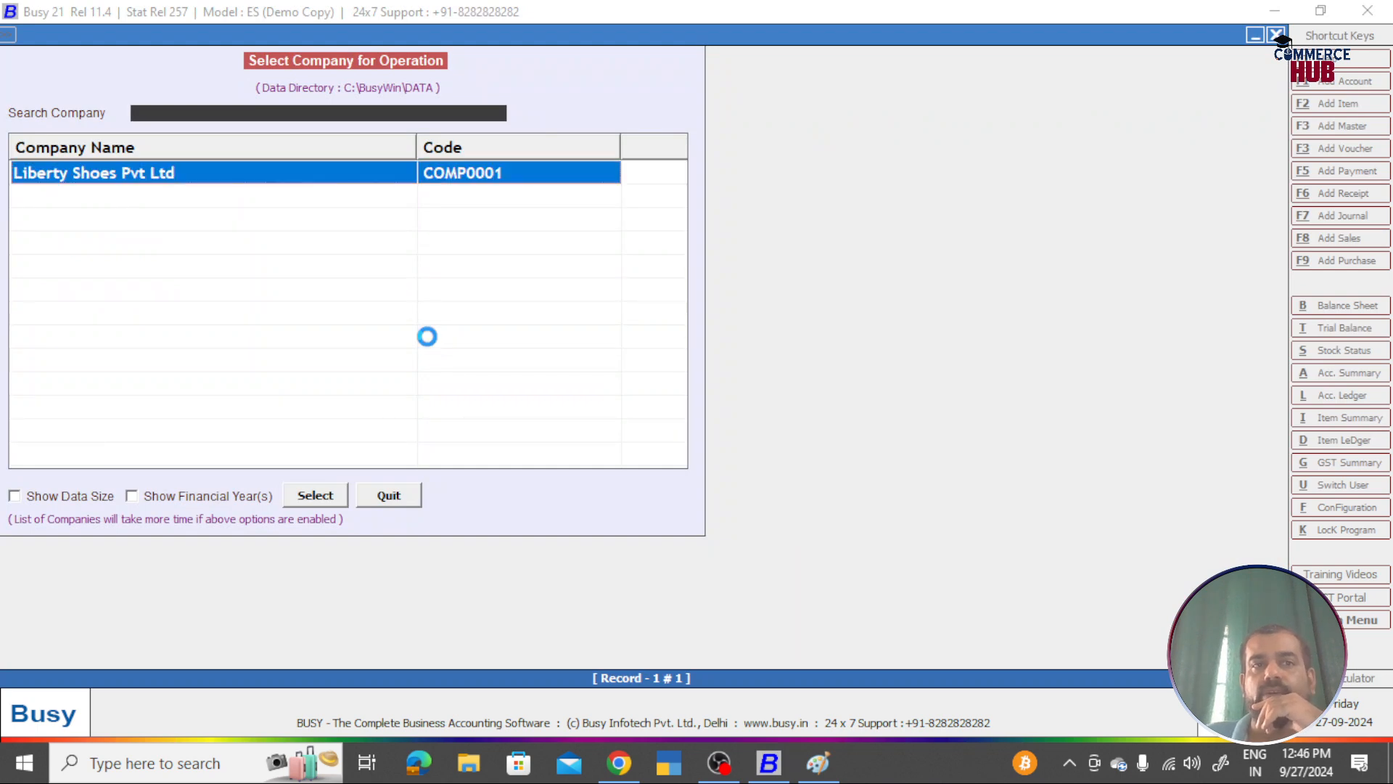
type("Arun")
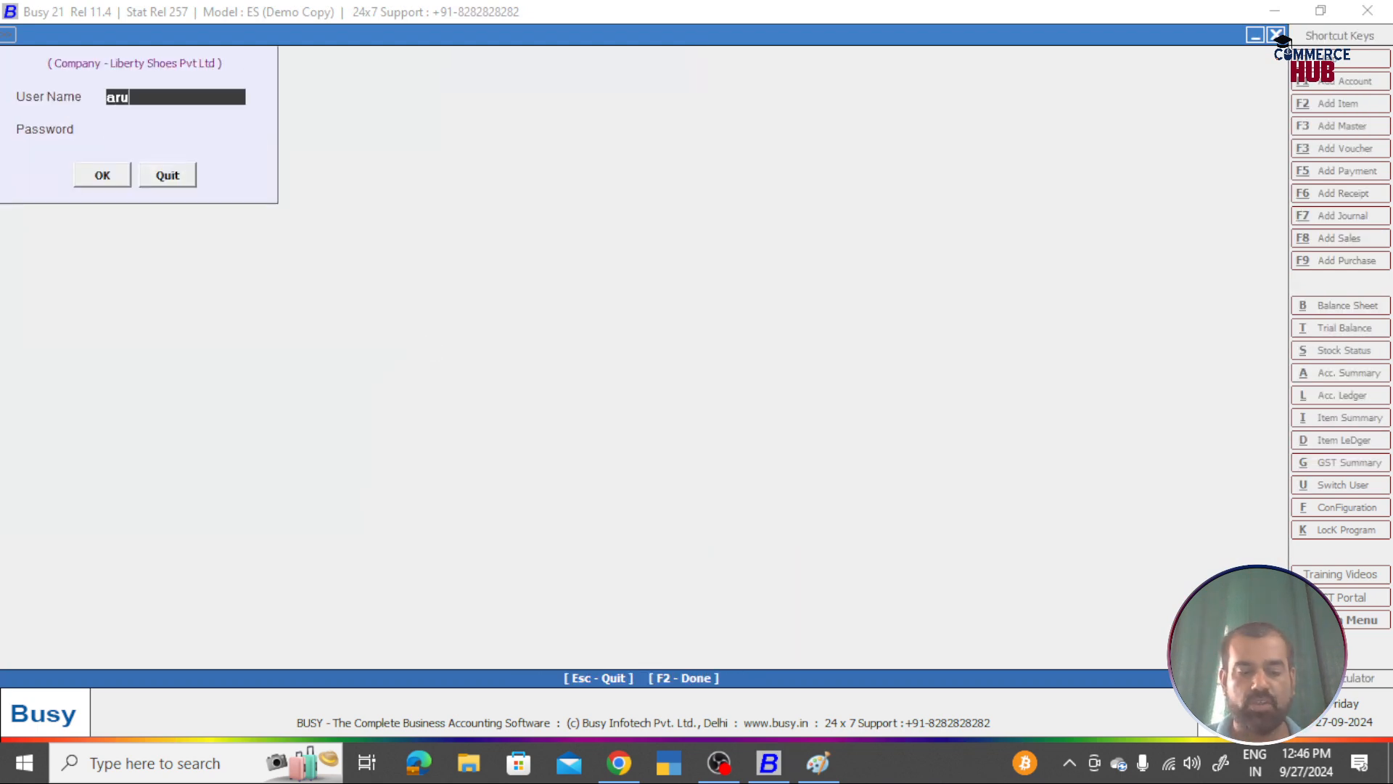
key("Return")
type("*****")
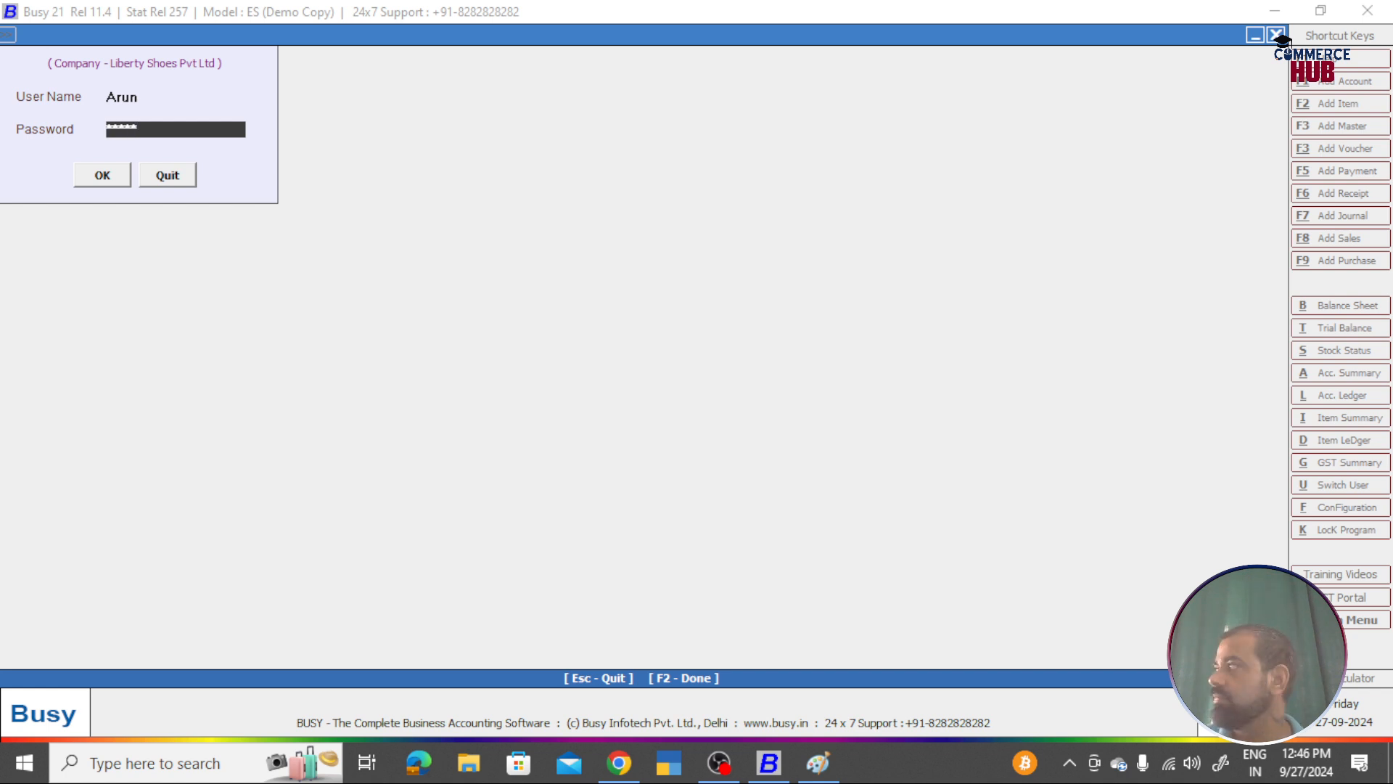
key("Return")
key("Return")
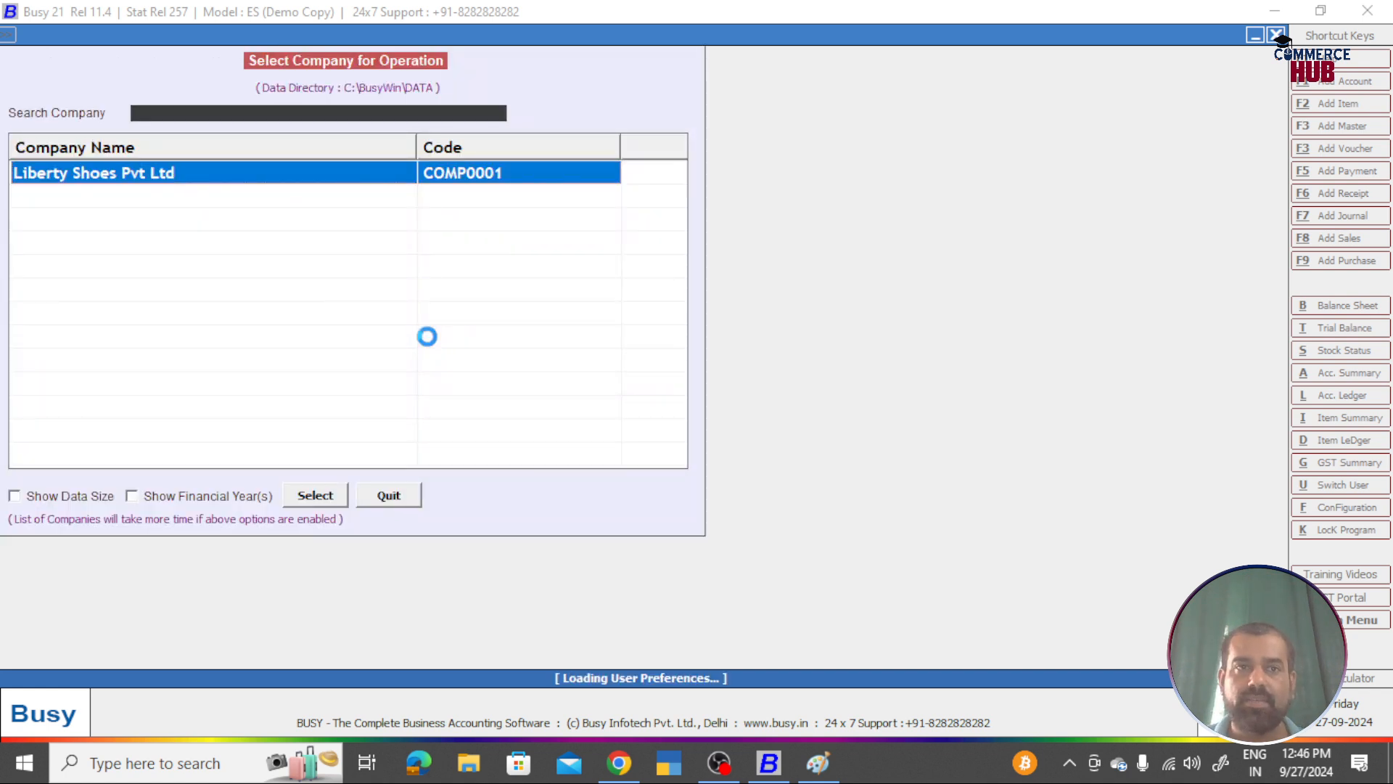
Step: Go to Administration > Users > Modify and open the second user's settings form
key("Right")
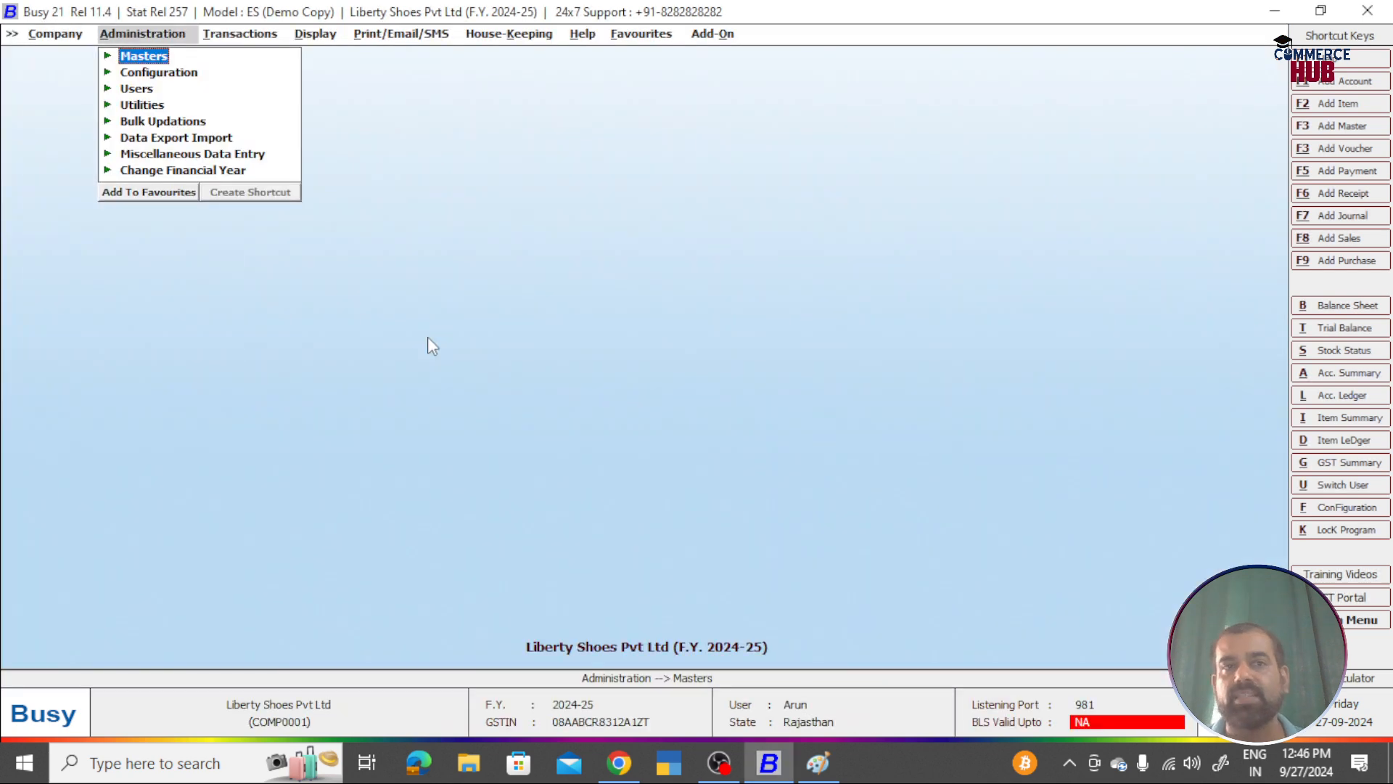
key("Down")
key("Down")
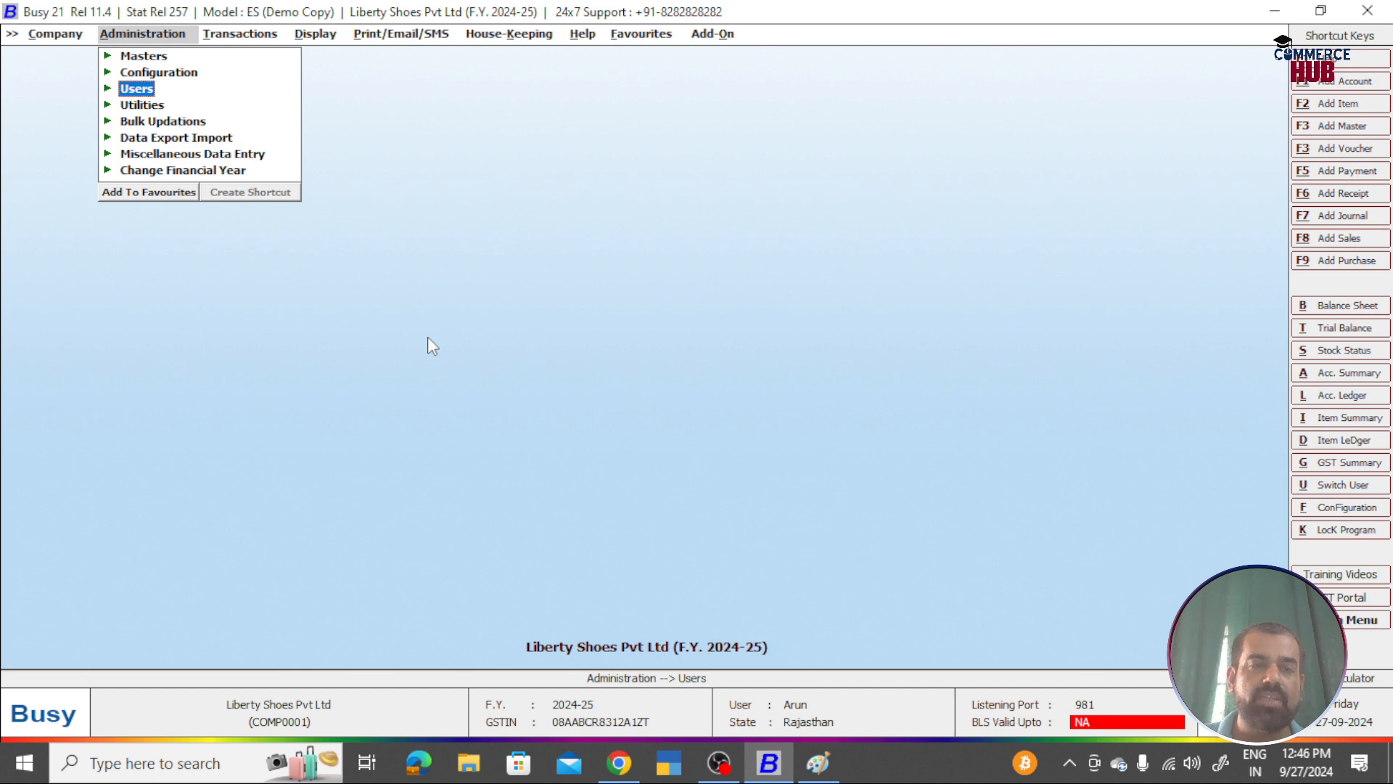
key("Return")
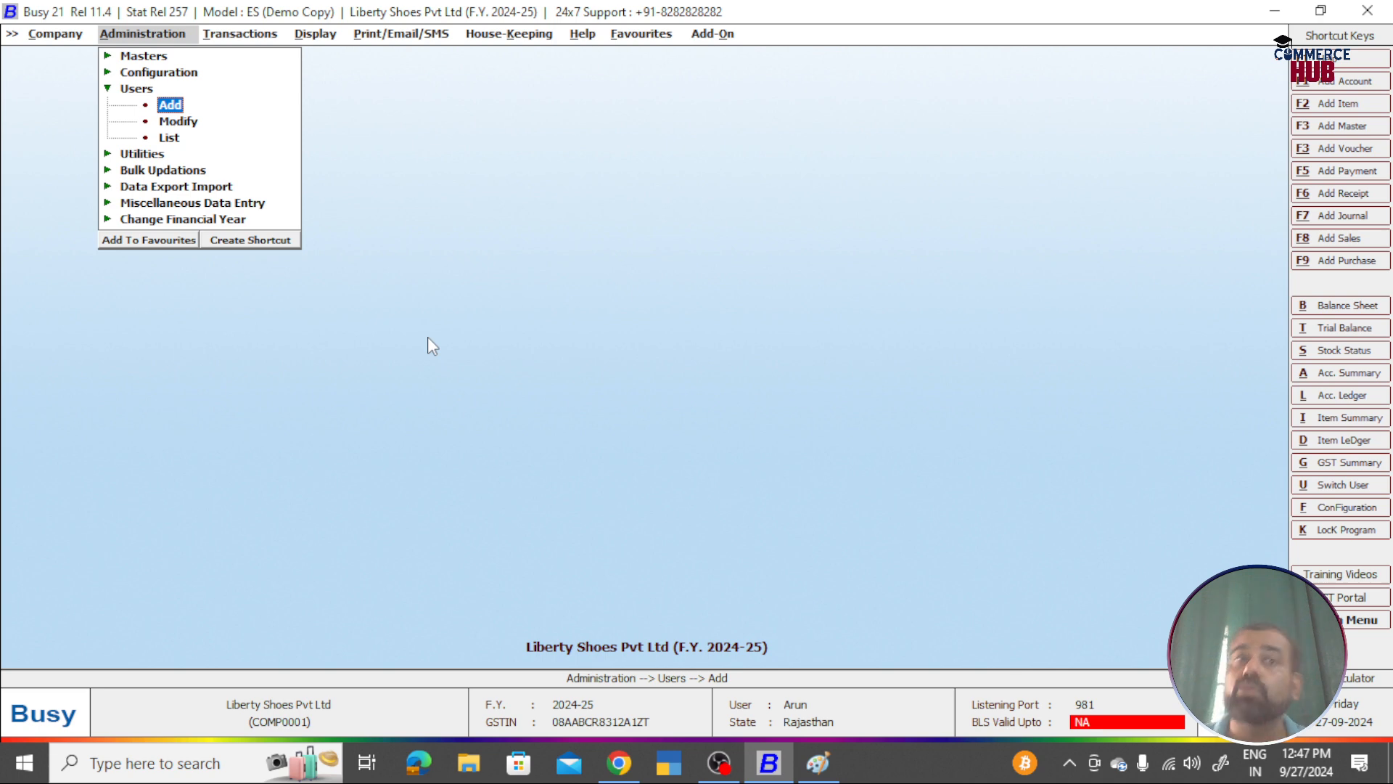
key("Down")
key("Return")
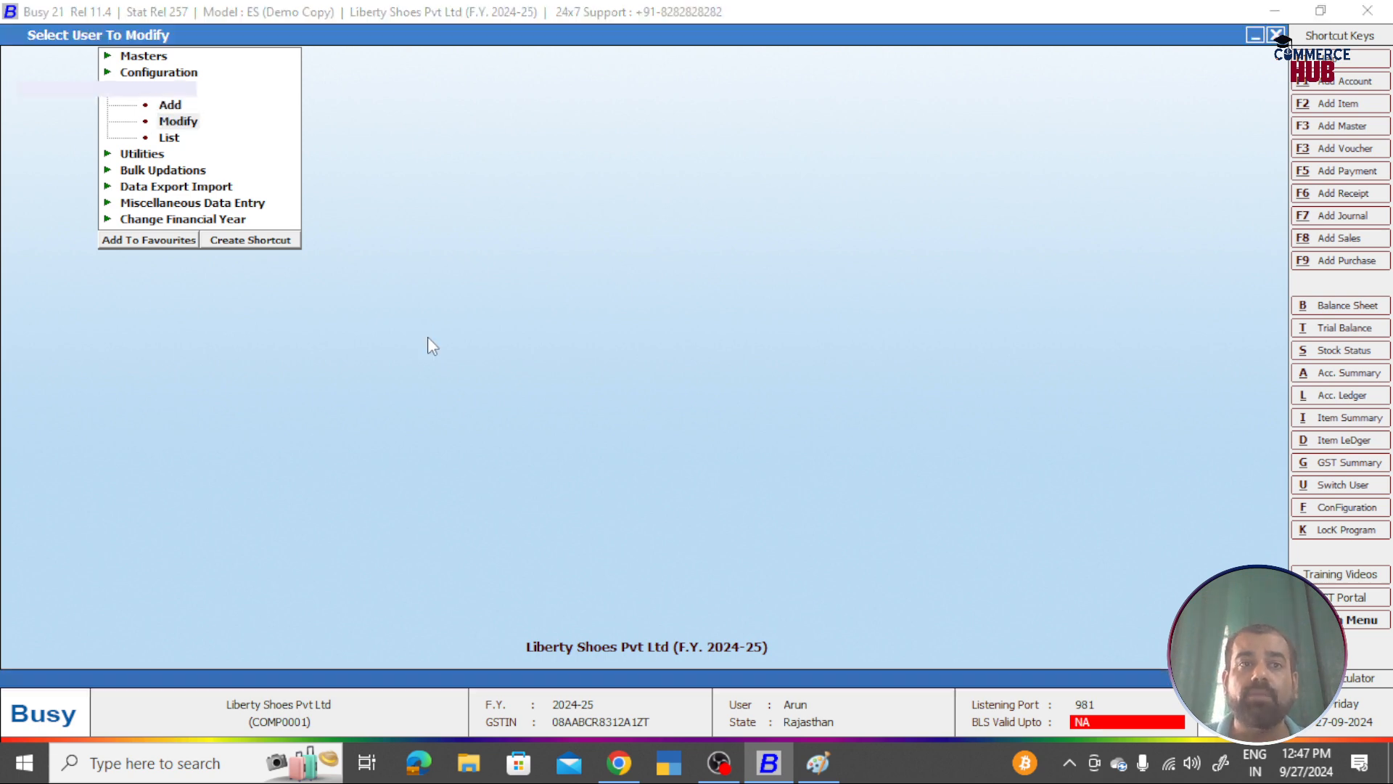
key("Down")
key("Return")
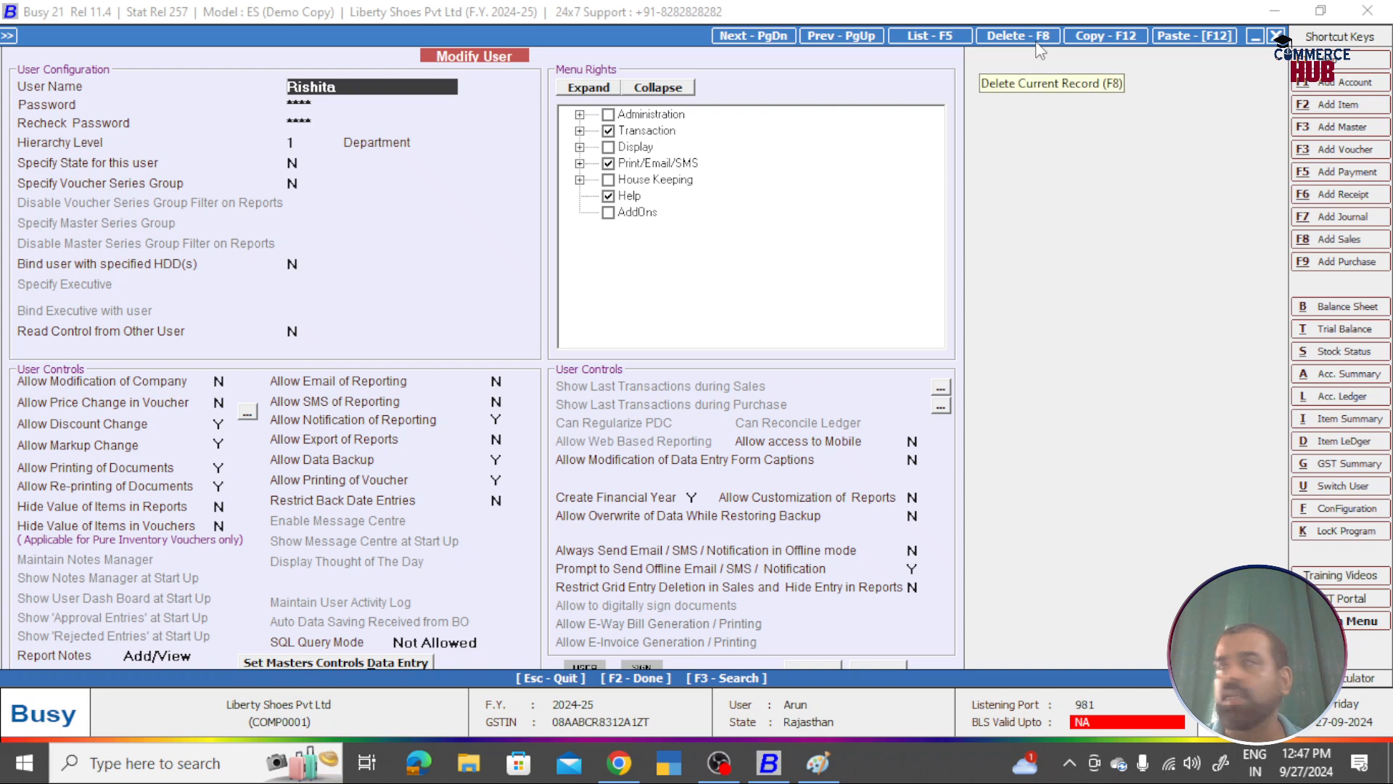
Step: In the Paint notes, select the Brushes tool and undo a stray letter
key("alt+Tab")
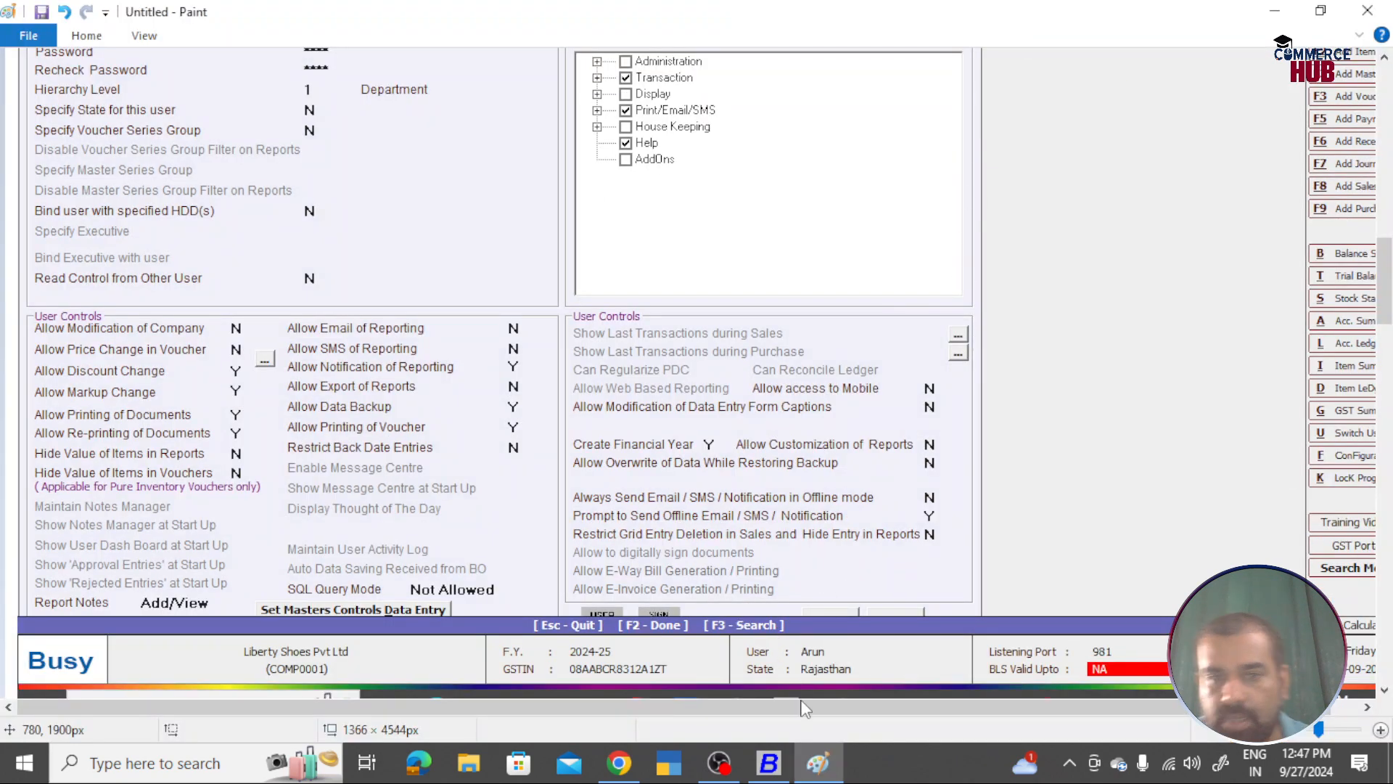
scroll(884, 490, "up", 20)
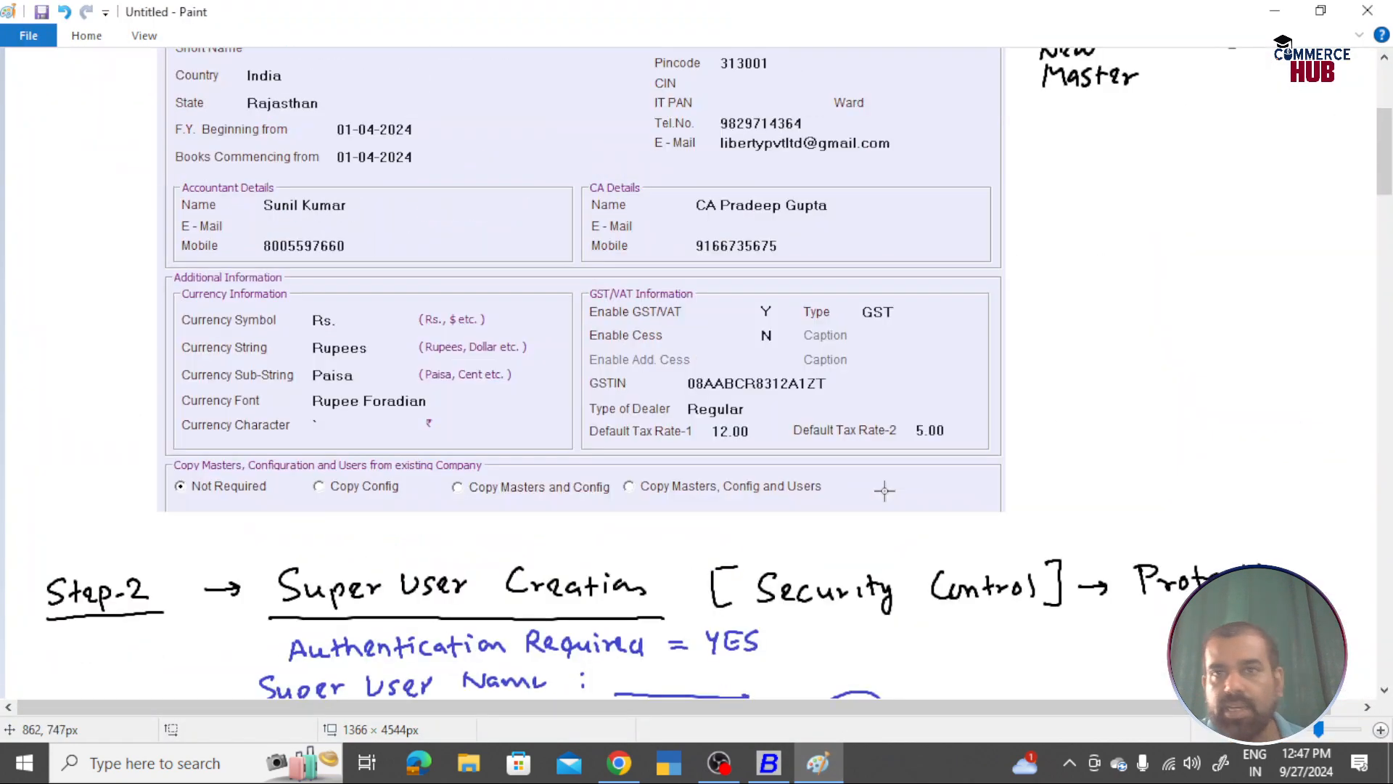
scroll(884, 489, "down", 3)
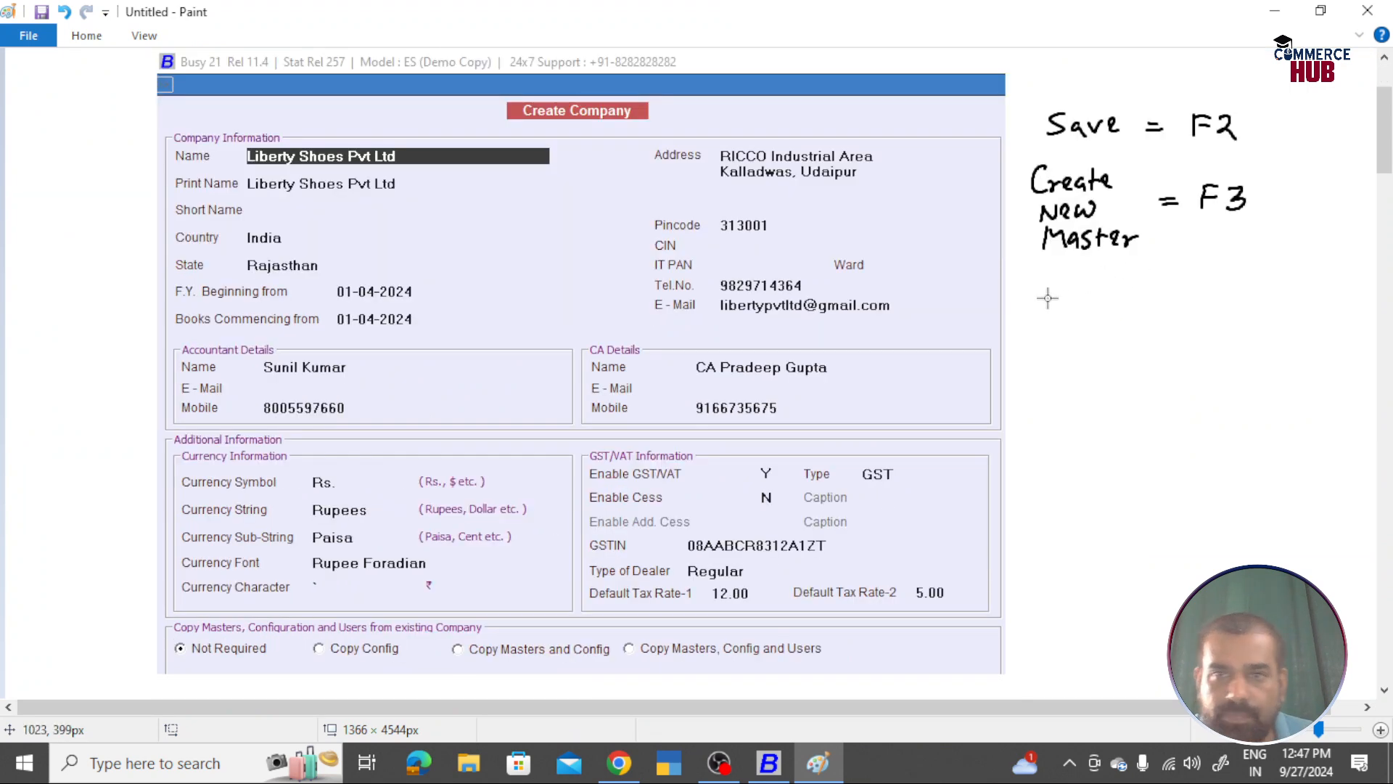
left_click(101, 36)
left_click(340, 75)
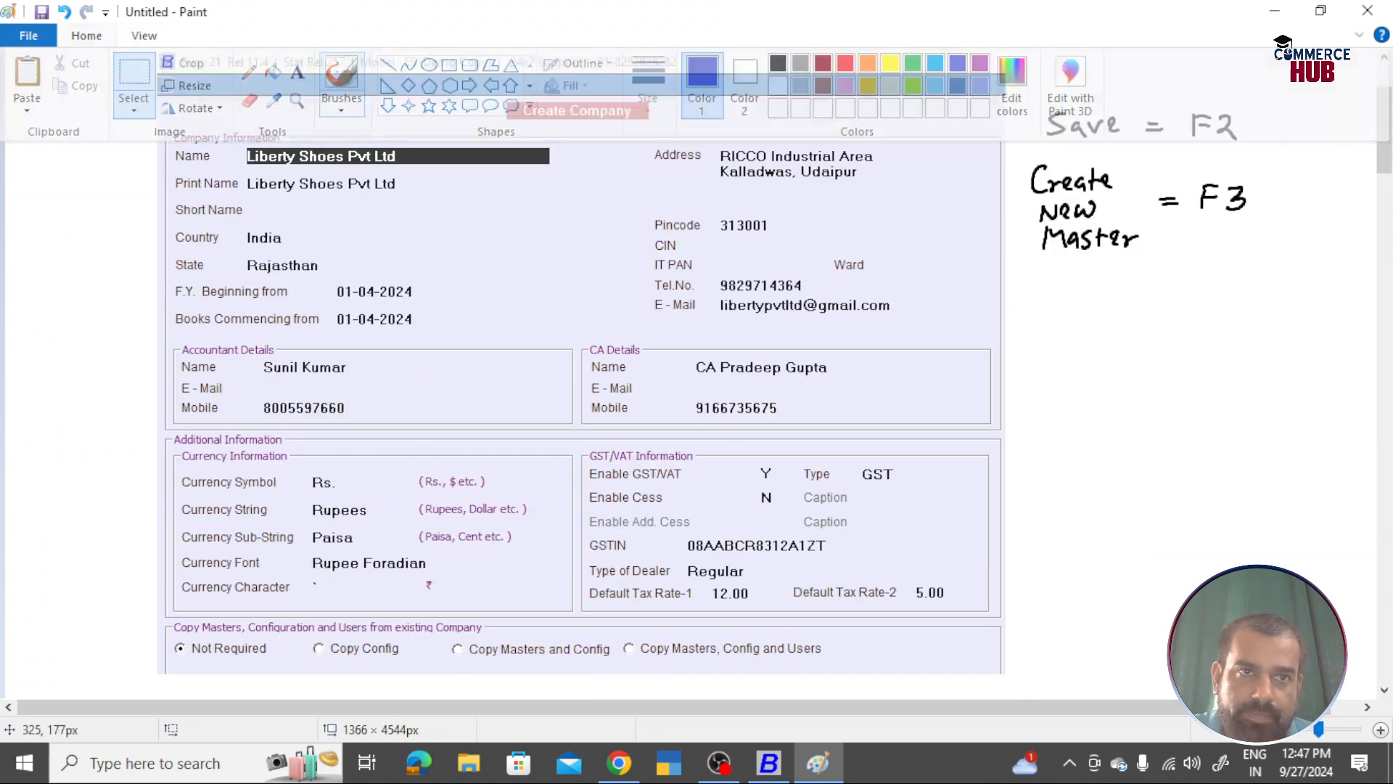
left_click_drag(1033, 293, 1033, 320)
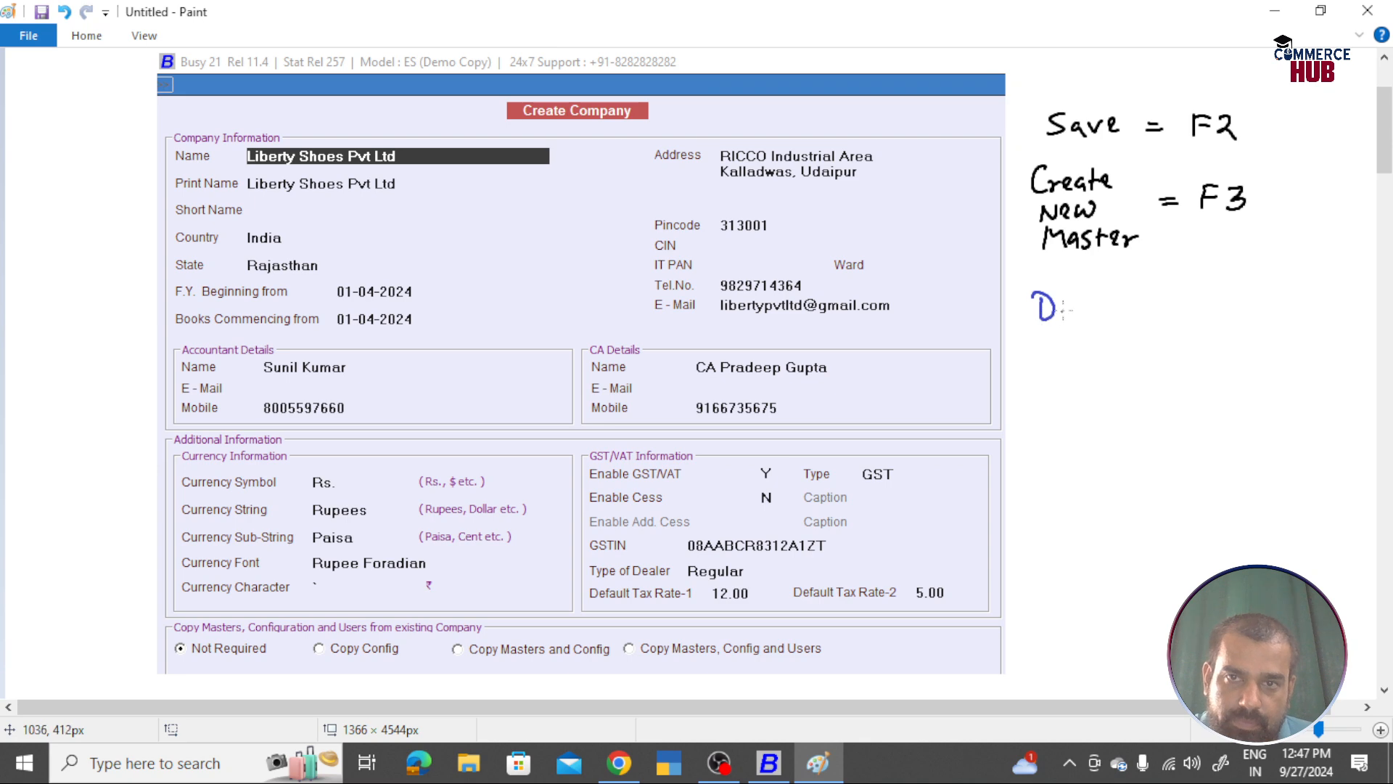
key("ctrl+z")
key("ctrl+z")
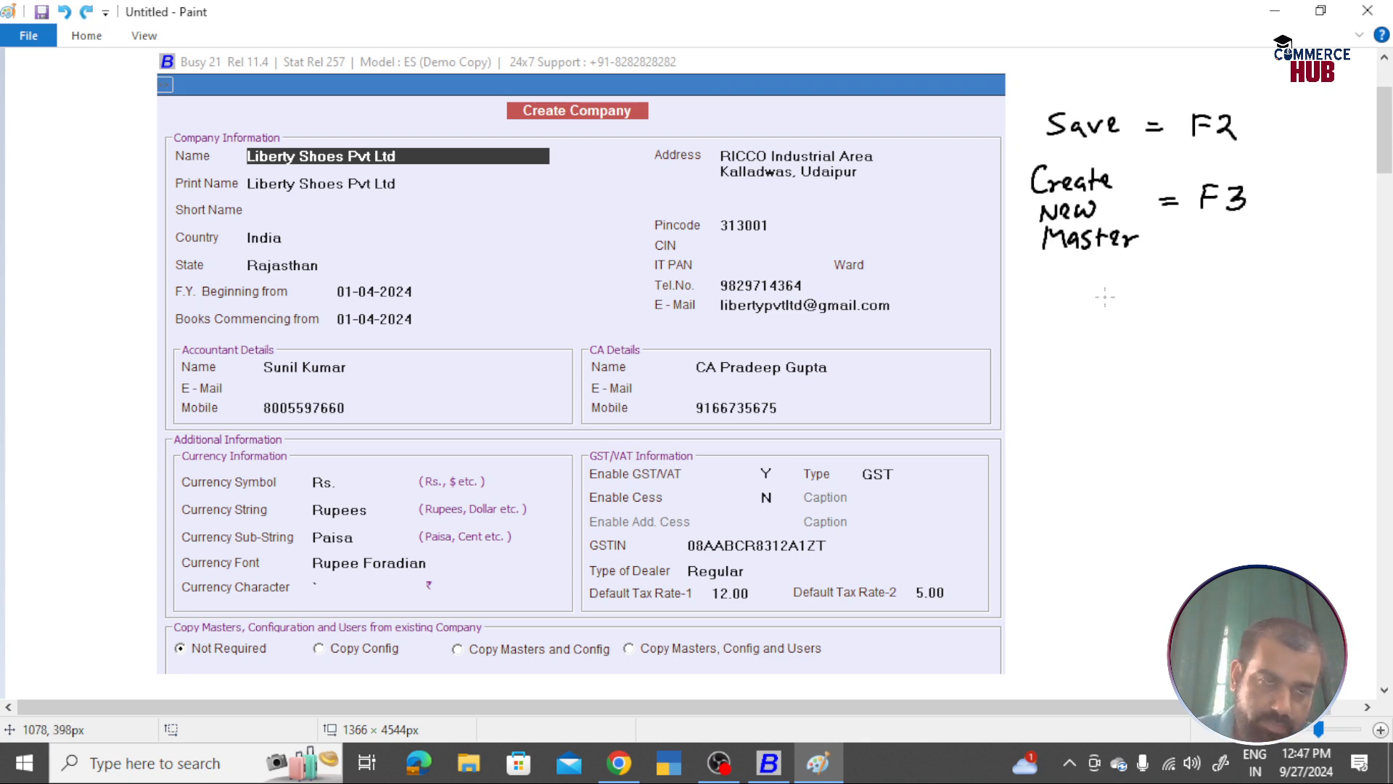
Step: Handwrite 'Delete = F8' in black beneath 'Create New Master = F3'
left_click(87, 37)
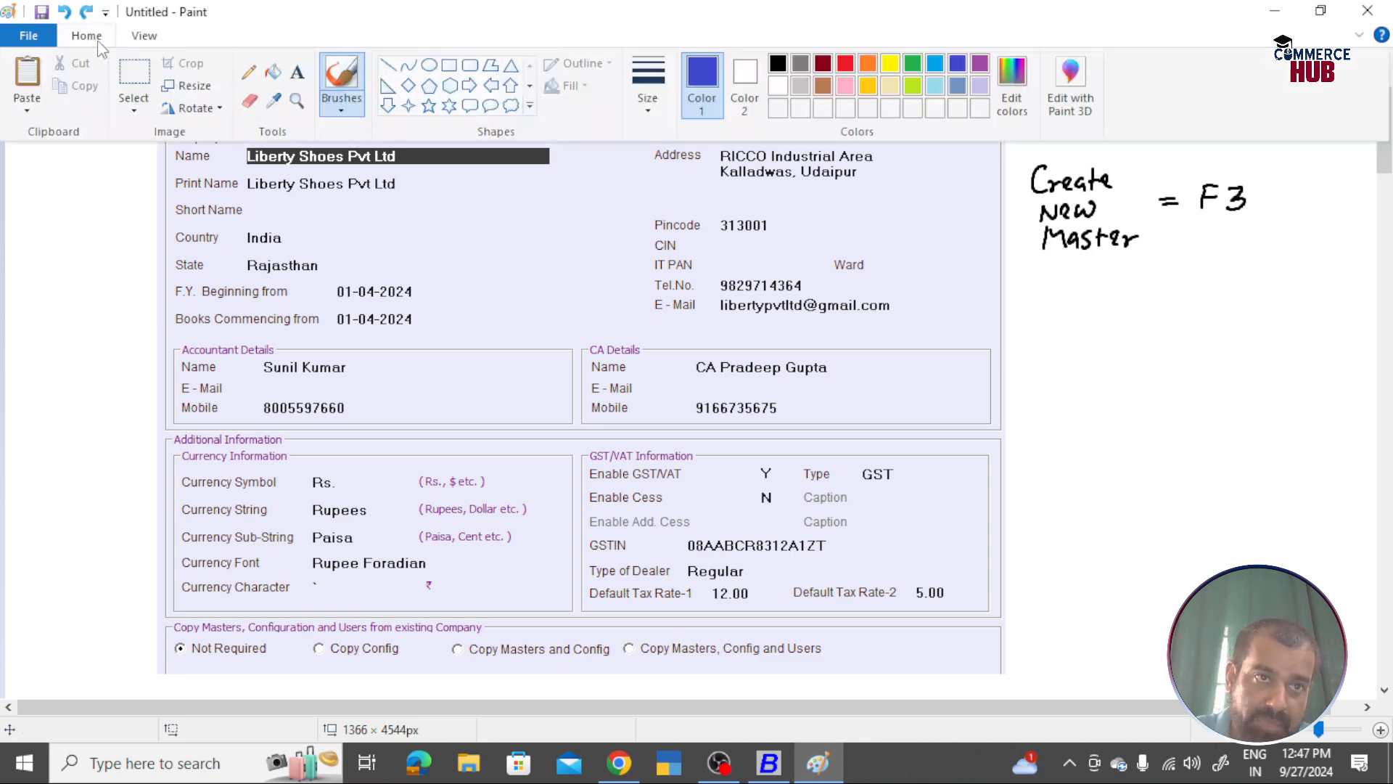
left_click(777, 67)
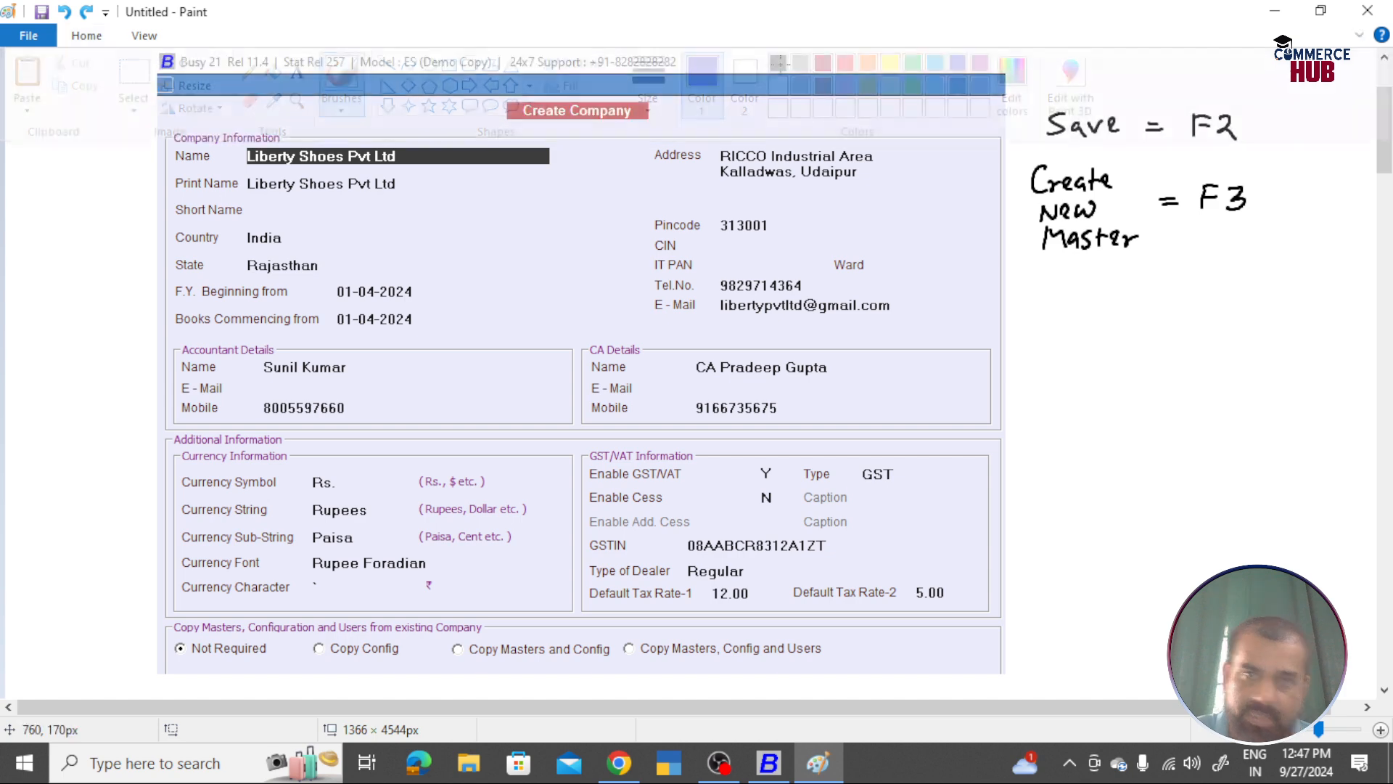
mouse_move(1039, 296)
left_mouse_down()
mouse_move(1039, 328)
mouse_move(1184, 307)
left_mouse_up()
mouse_move(1165, 318)
left_mouse_down()
mouse_move(1210, 319)
mouse_move(1225, 293)
left_mouse_up()
left_click_drag(1210, 306, 1233, 297)
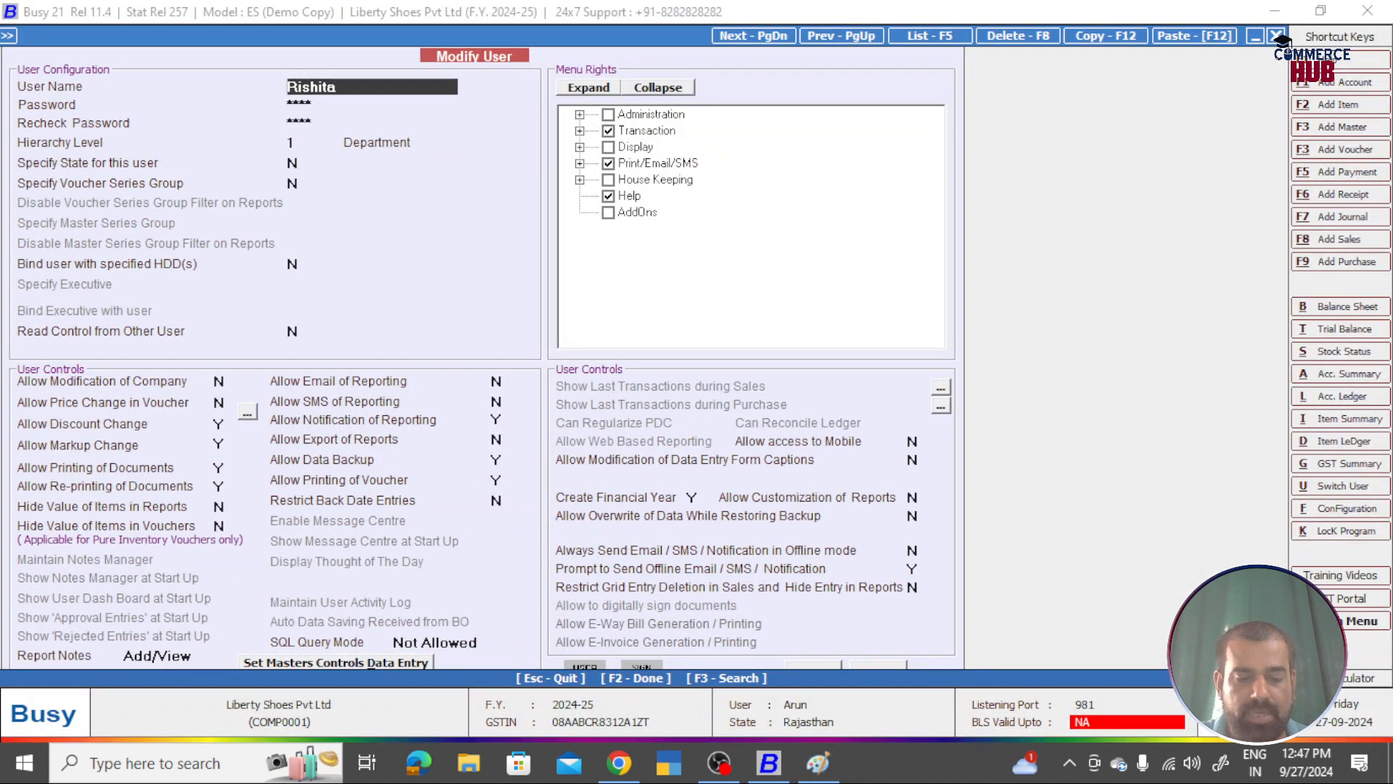
Step: Bring up the calculator with F10, then close it
key("F10")
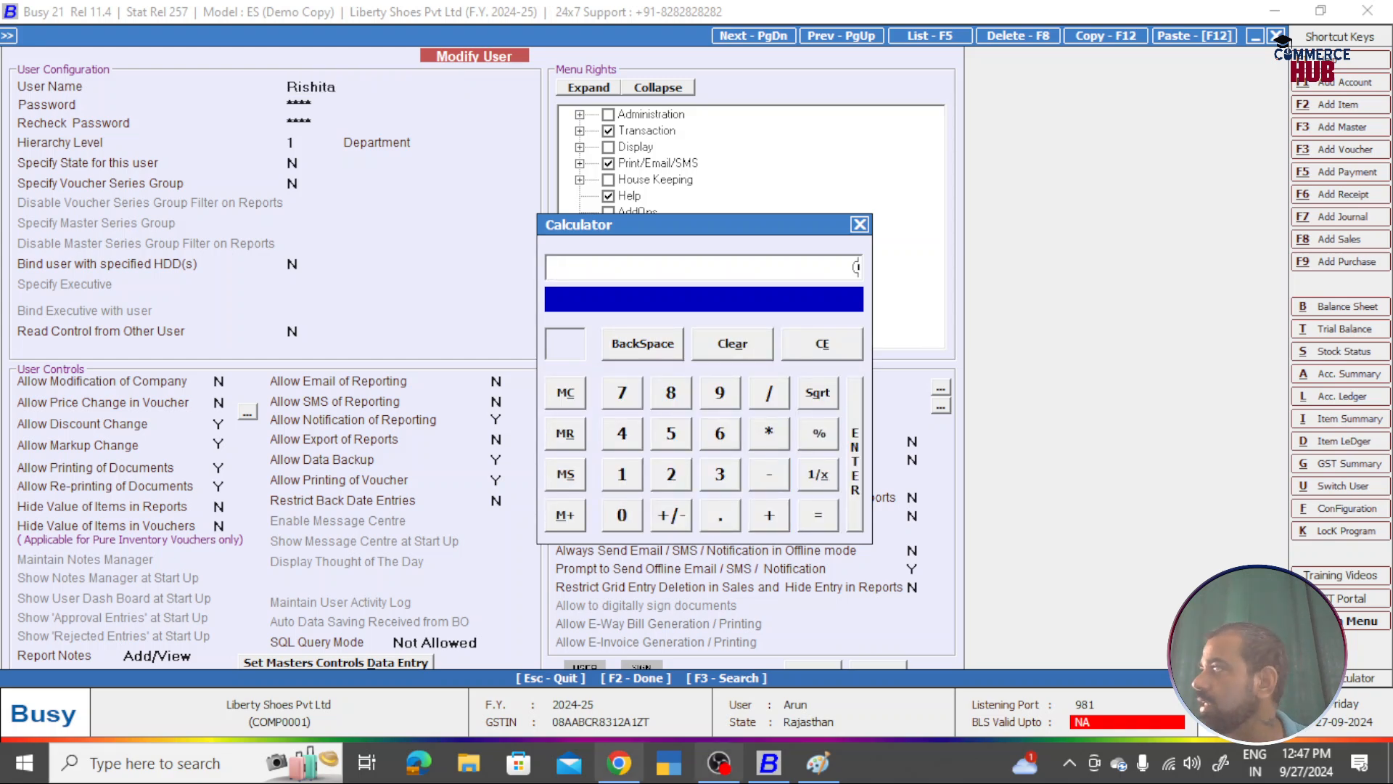
left_click(860, 225)
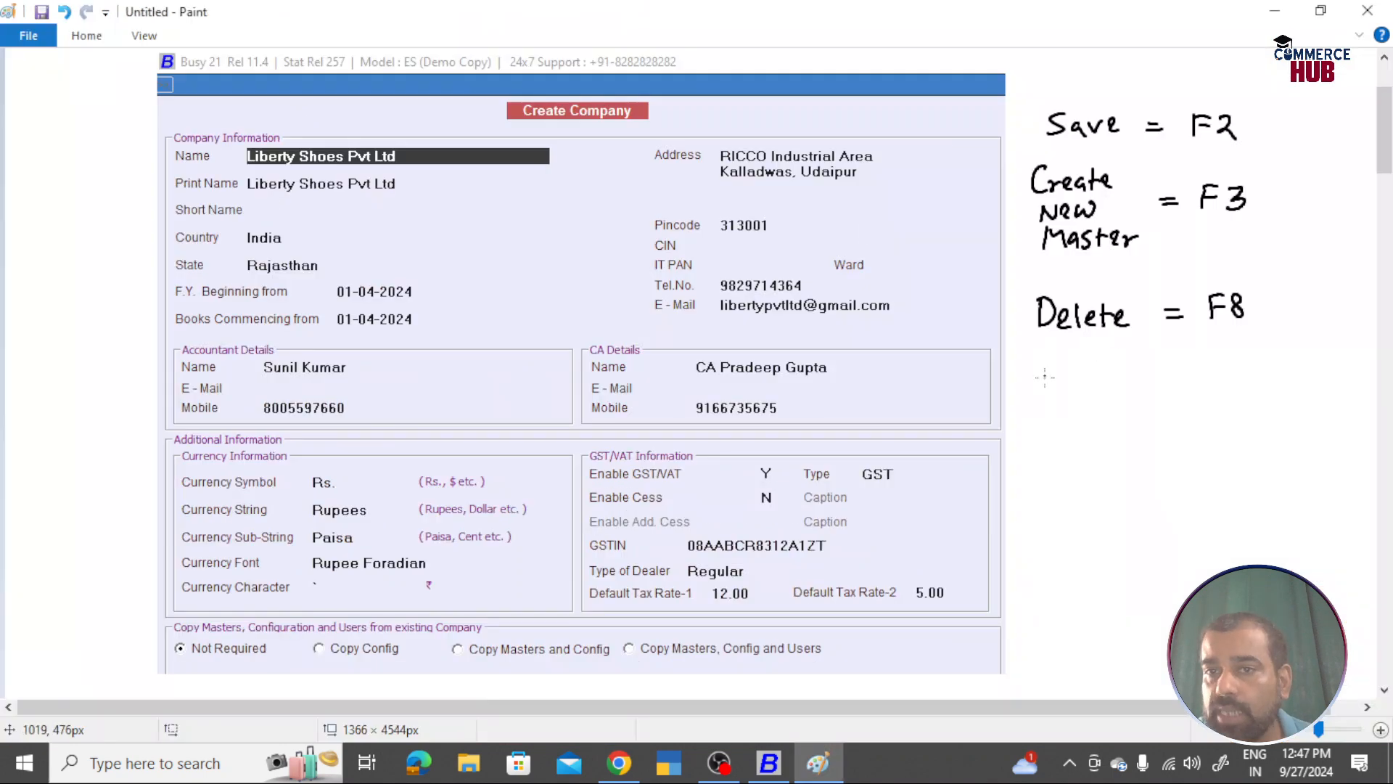
Step: Handwrite 'Calculator = F10' under the Delete note and return to Busy
mouse_move(1044, 376)
left_mouse_down()
mouse_move(1076, 391)
mouse_move(1096, 376)
mouse_move(1204, 372)
left_mouse_up()
mouse_move(1190, 381)
left_mouse_down()
mouse_move(1240, 380)
mouse_move(1258, 355)
left_mouse_up()
mouse_move(1240, 368)
left_mouse_down()
mouse_move(1266, 380)
mouse_move(1283, 361)
left_mouse_up()
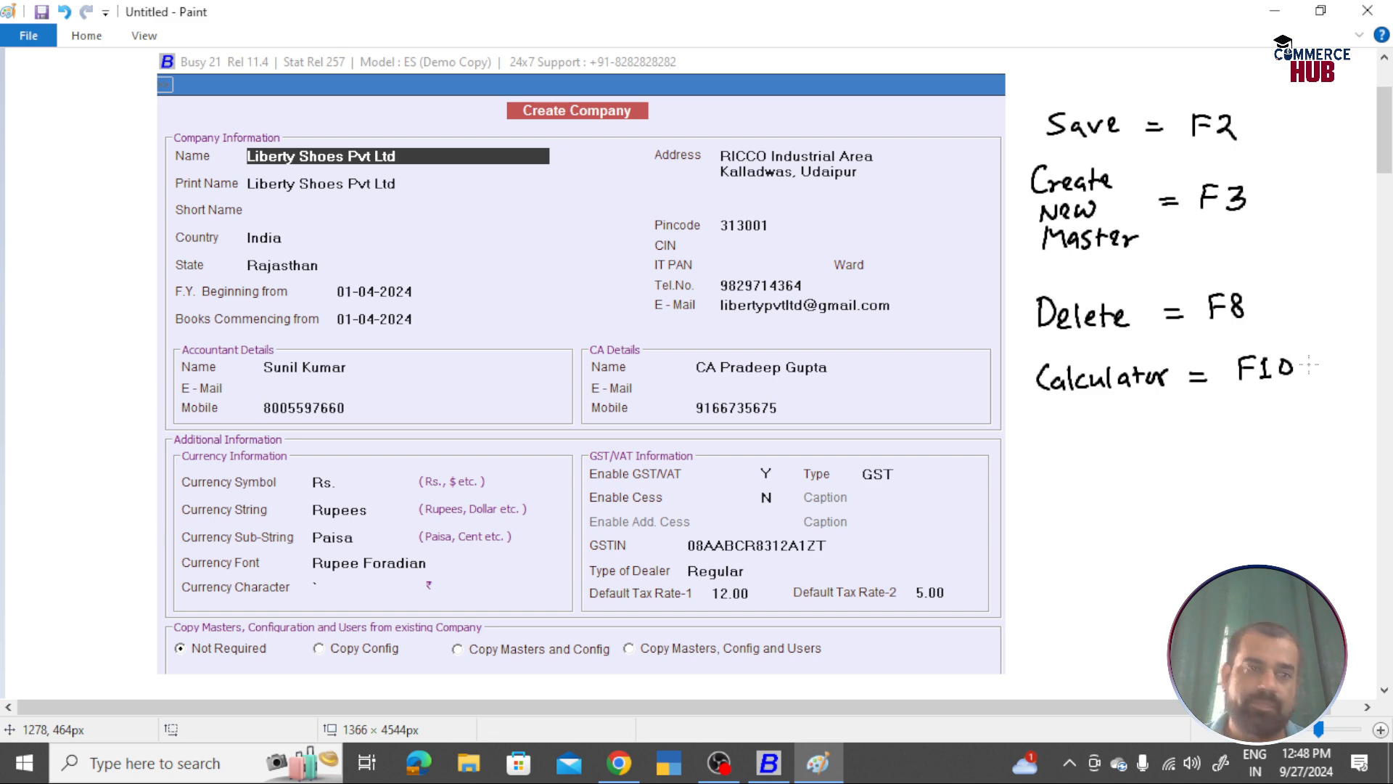
key("alt+Tab")
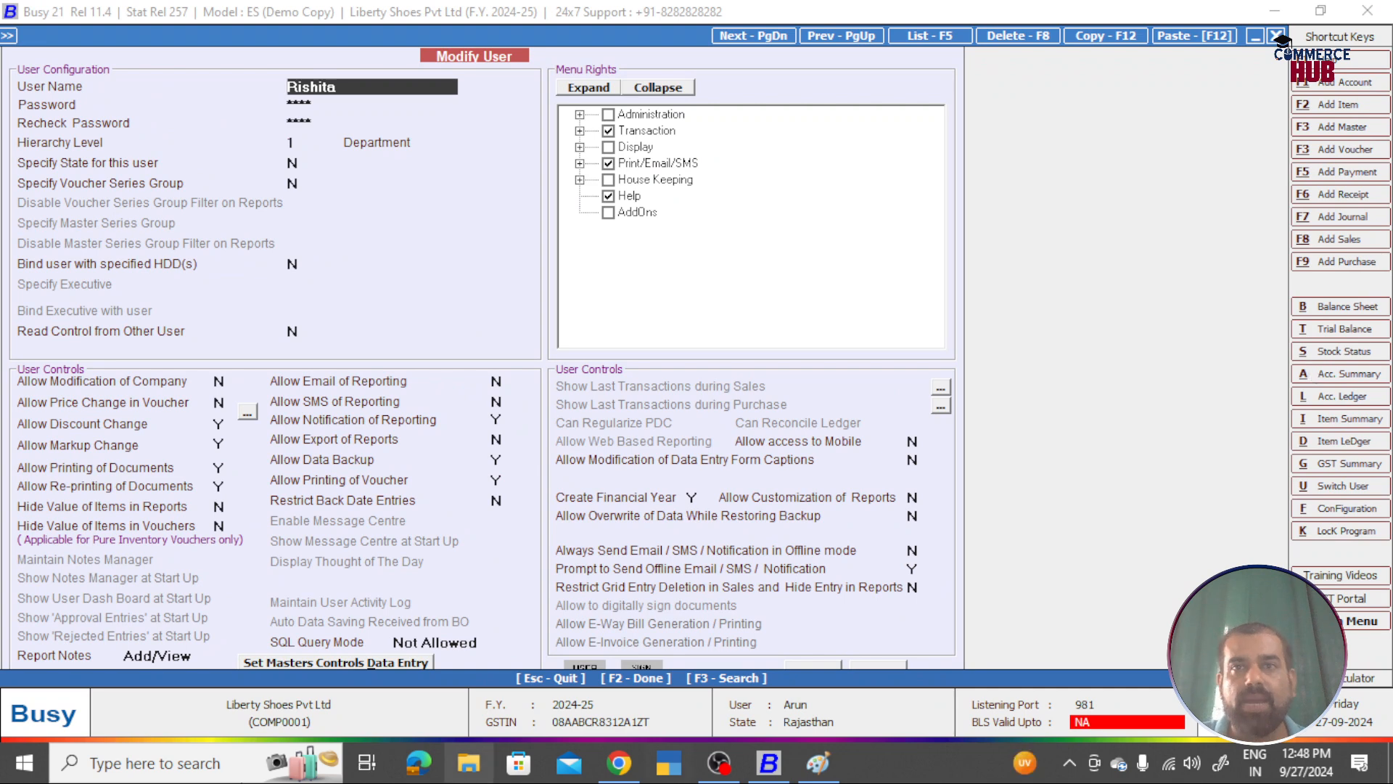
Step: Delete the second user with Delete - F8 and confirm with Yes
left_click(1007, 42)
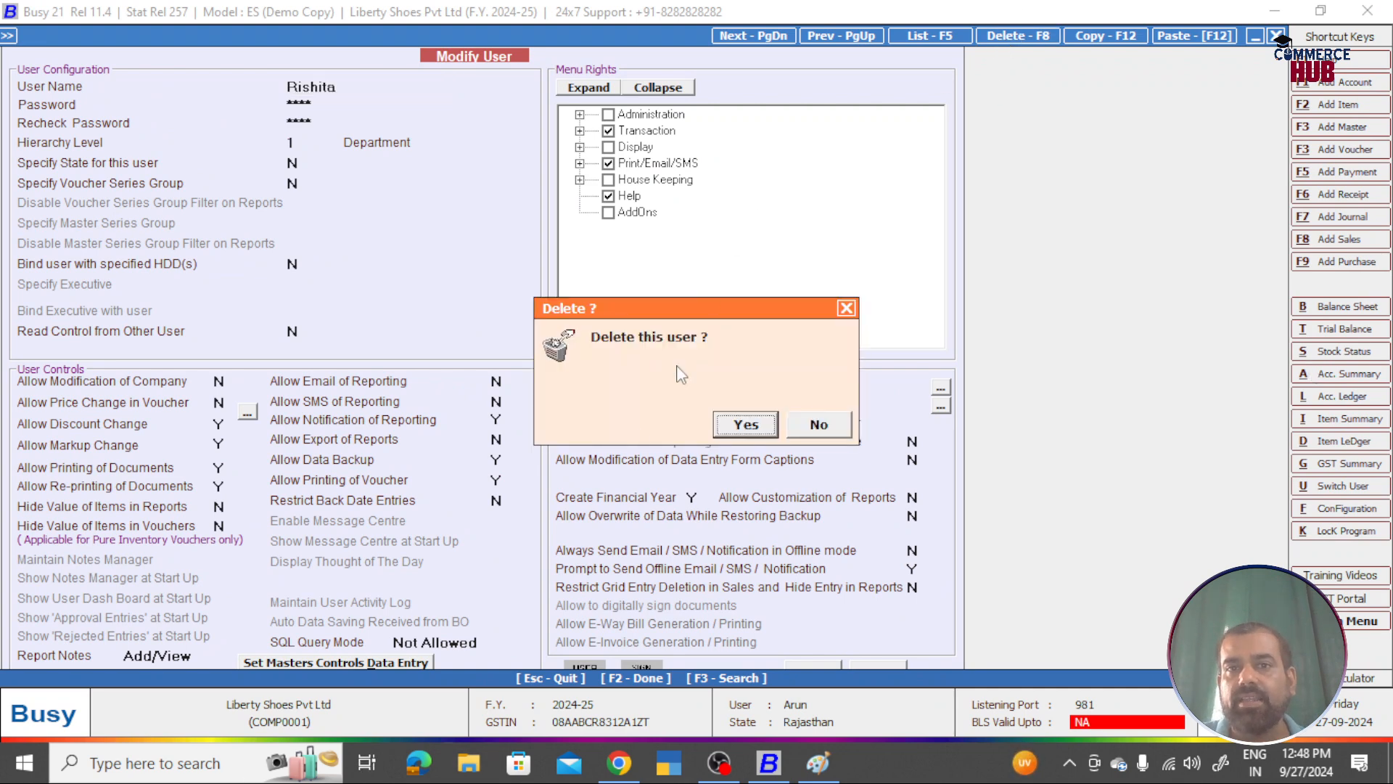
left_click(746, 424)
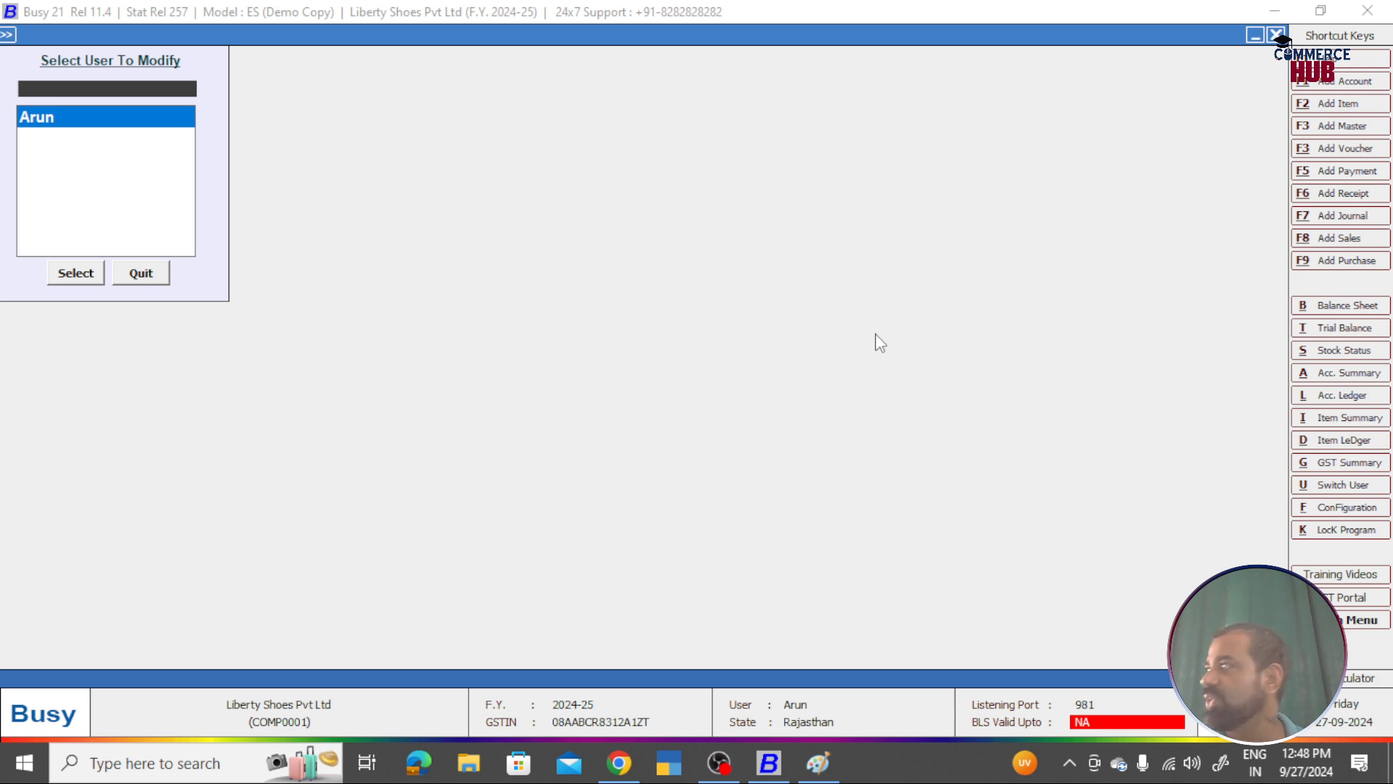
Step: Close Liberty Shoes Pvt Ltd and reopen it, logging in with the remaining user's name and password
key("Escape")
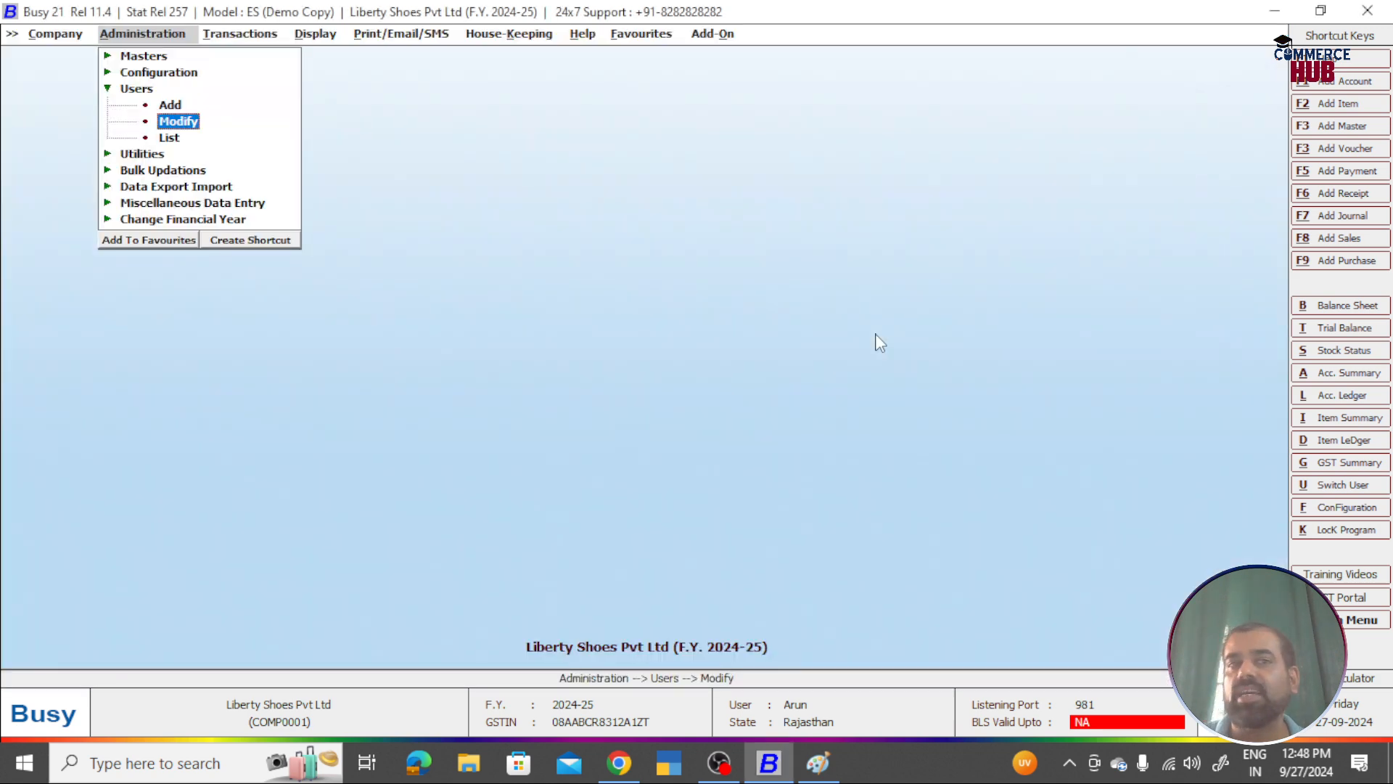
key("Left")
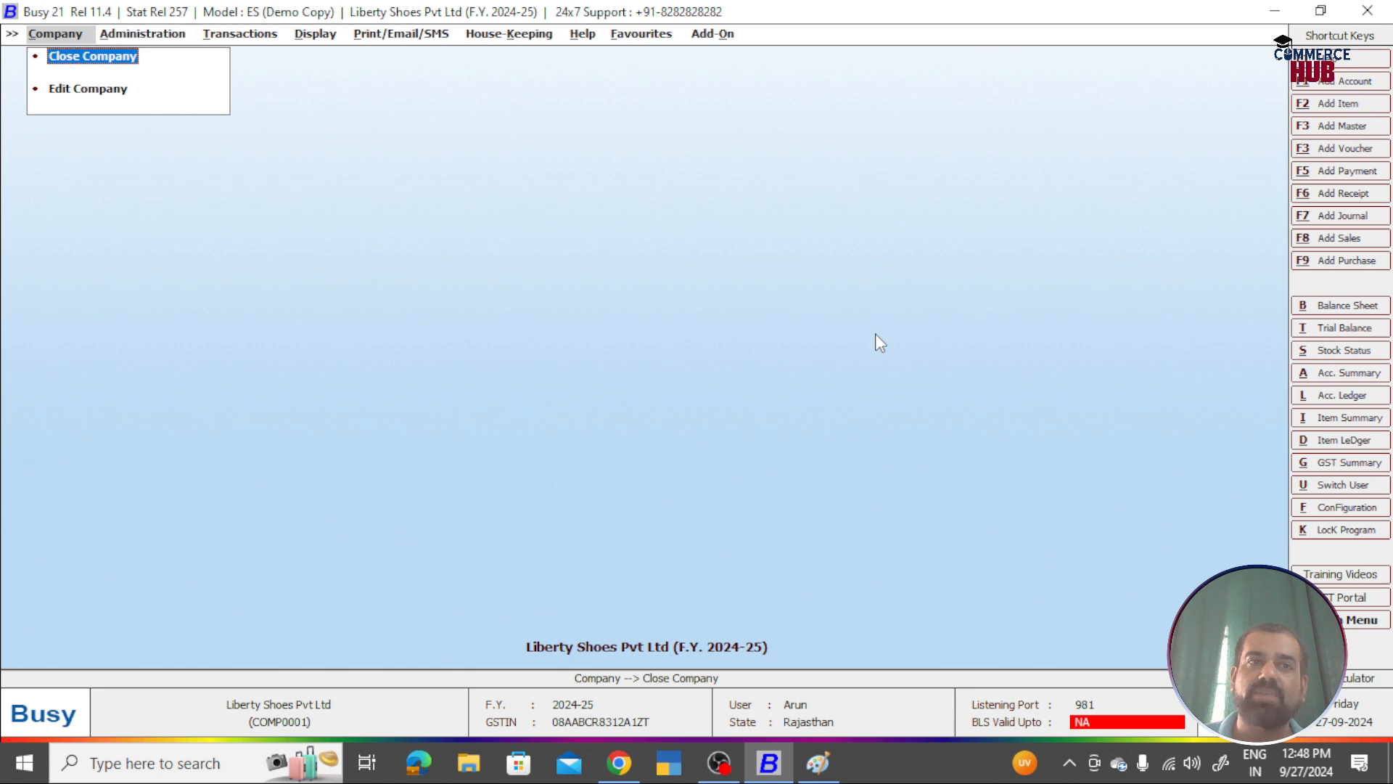
key("Return")
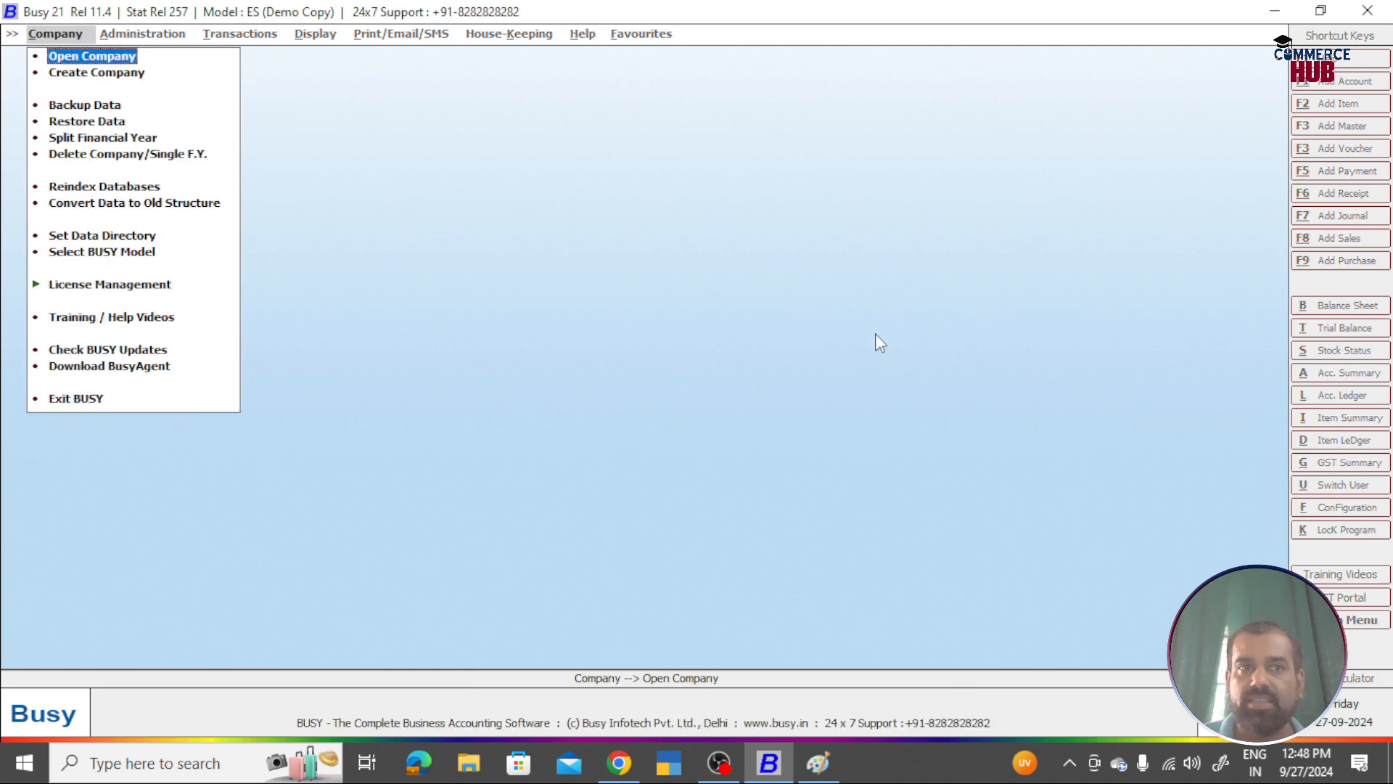
key("Return")
key("Return")
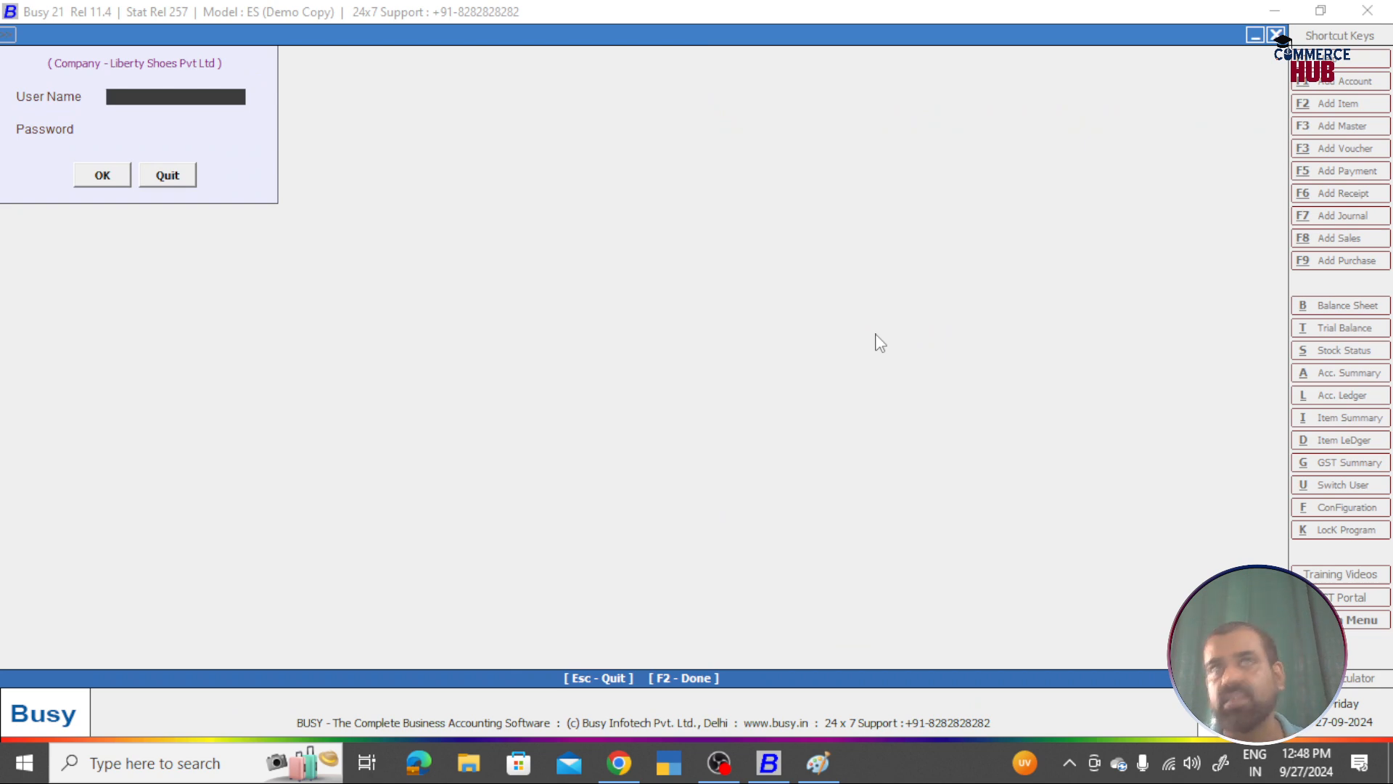
type("Arun")
key("Return")
type("****")
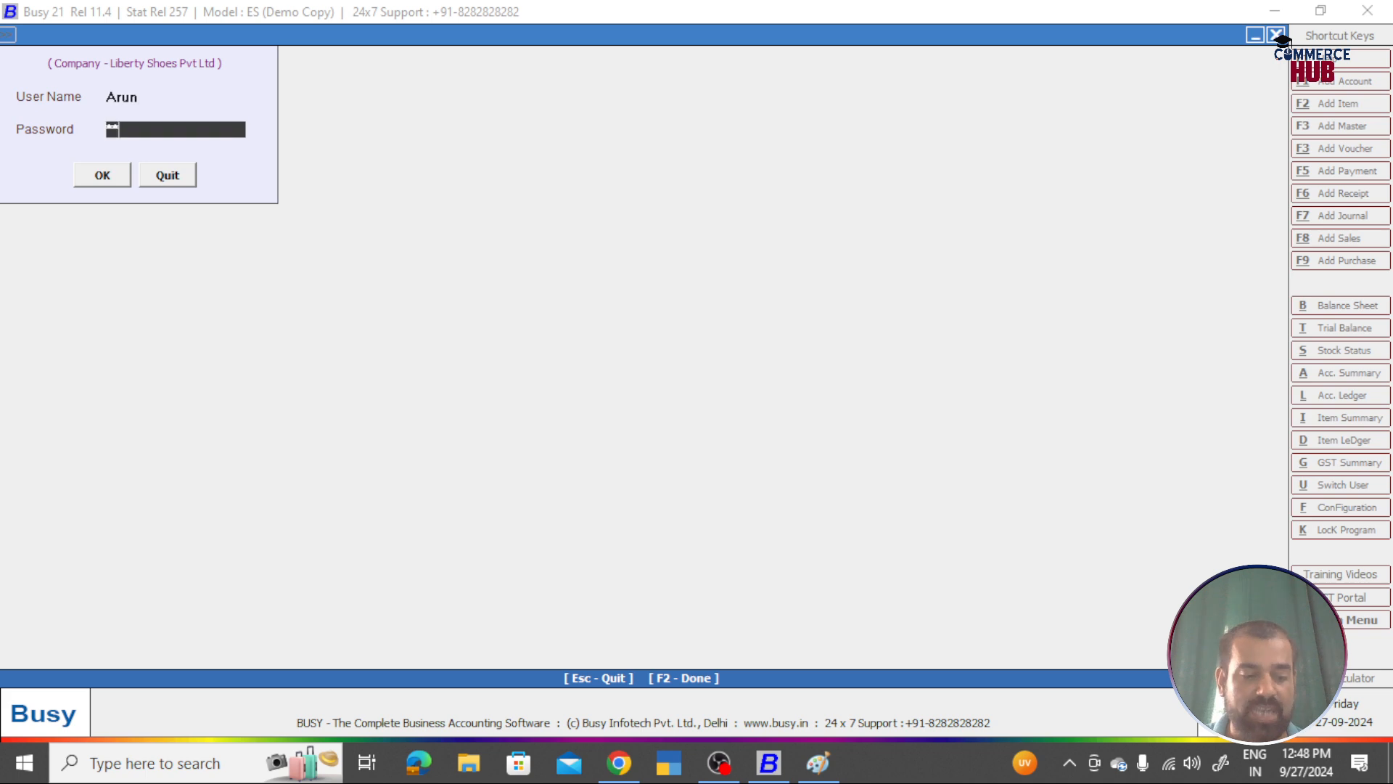
type("*")
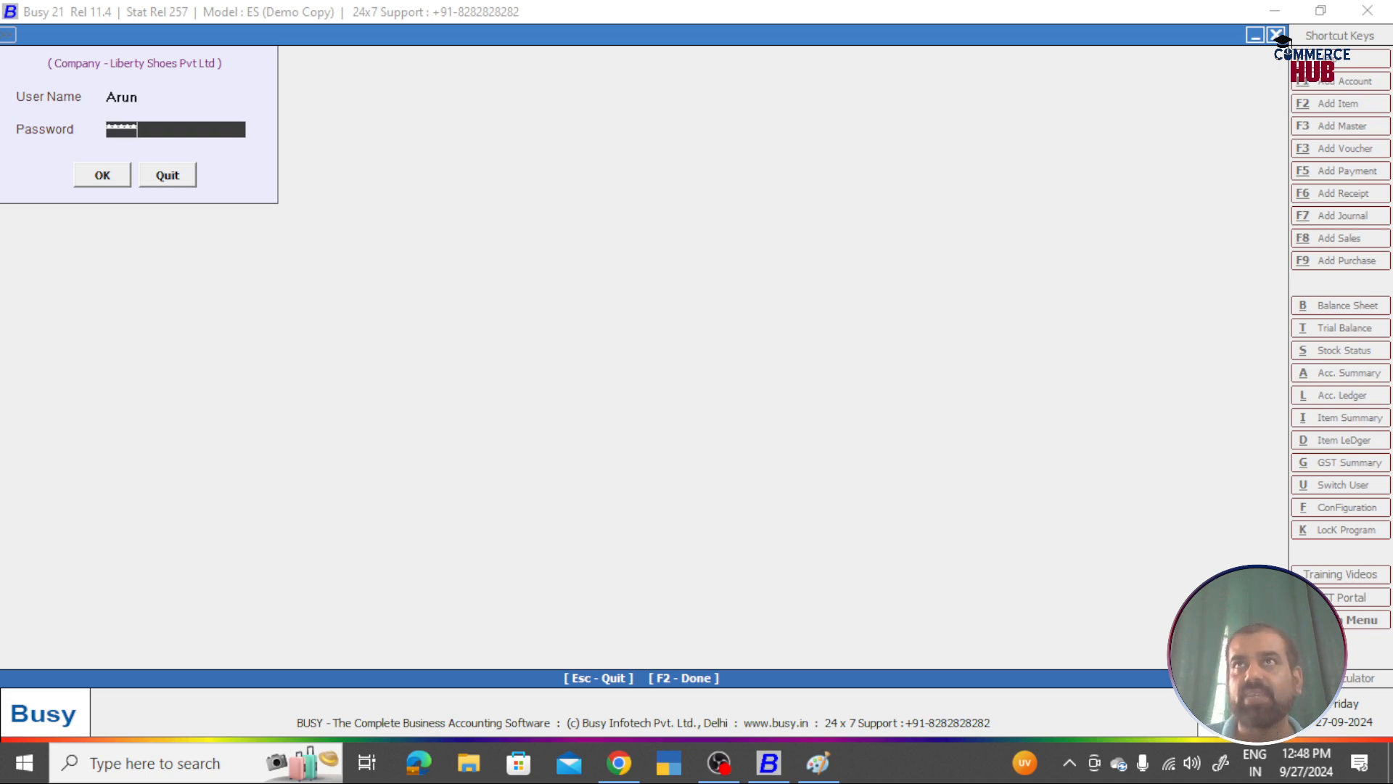
key("Return")
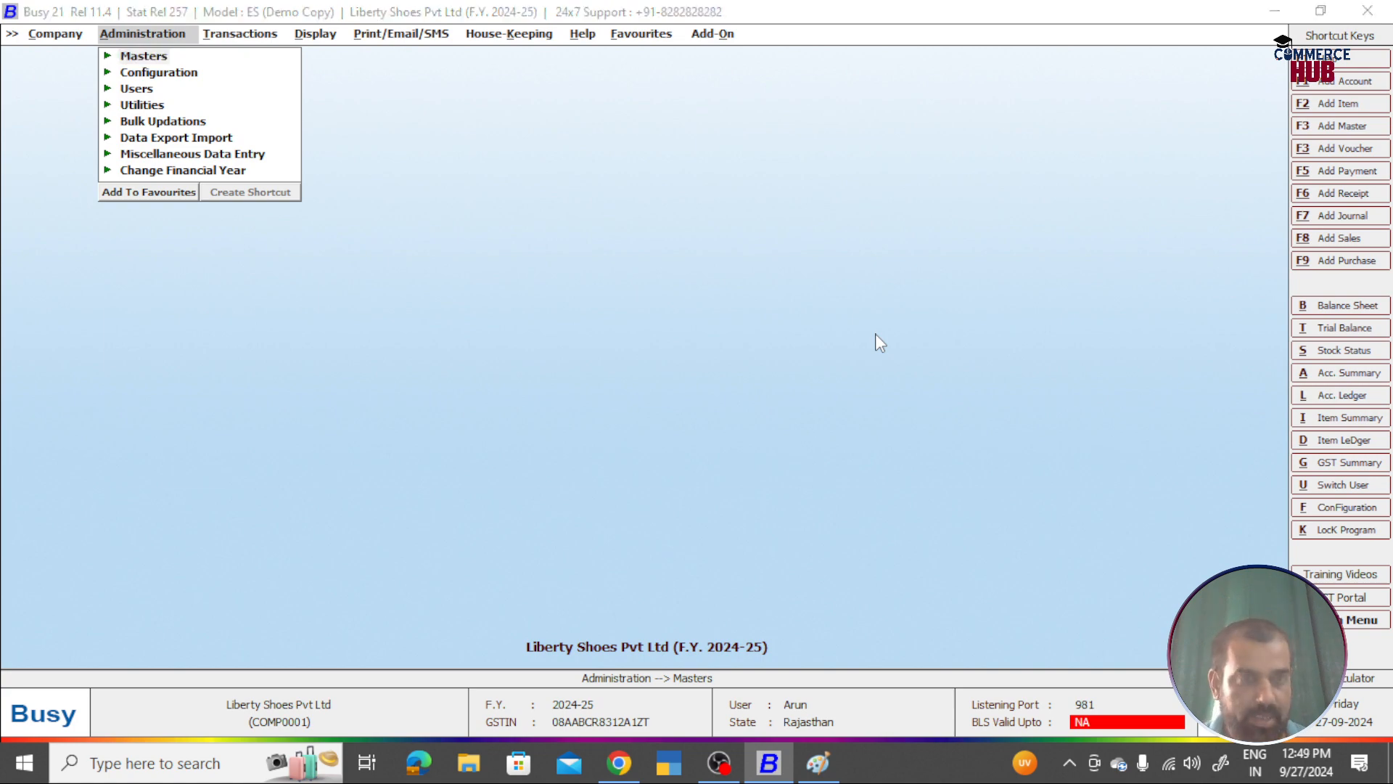
key("alt+Tab")
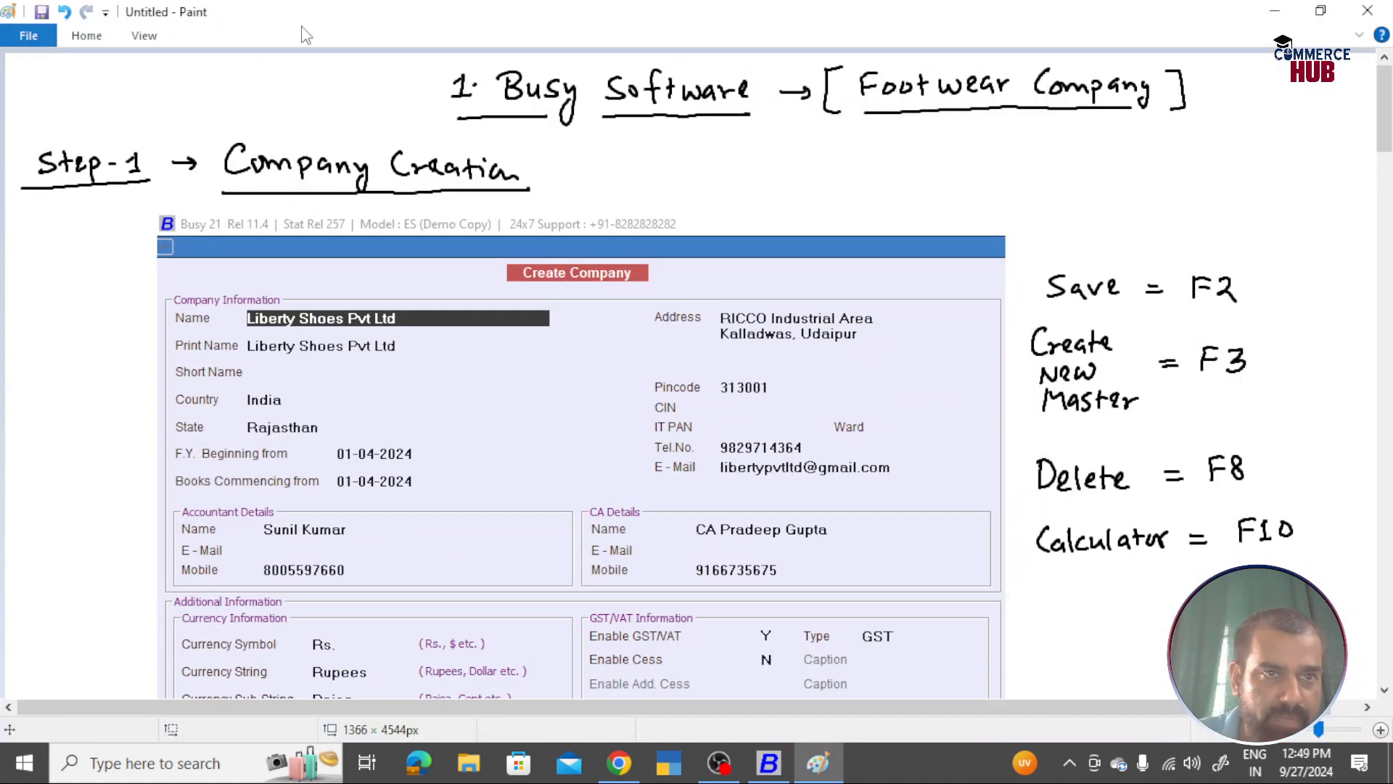
Step: Handwrite an underlined 'Step-4' below the Busy screenshot with the brush
scroll(703, 295, "down", 15)
scroll(404, 137, "up", 12)
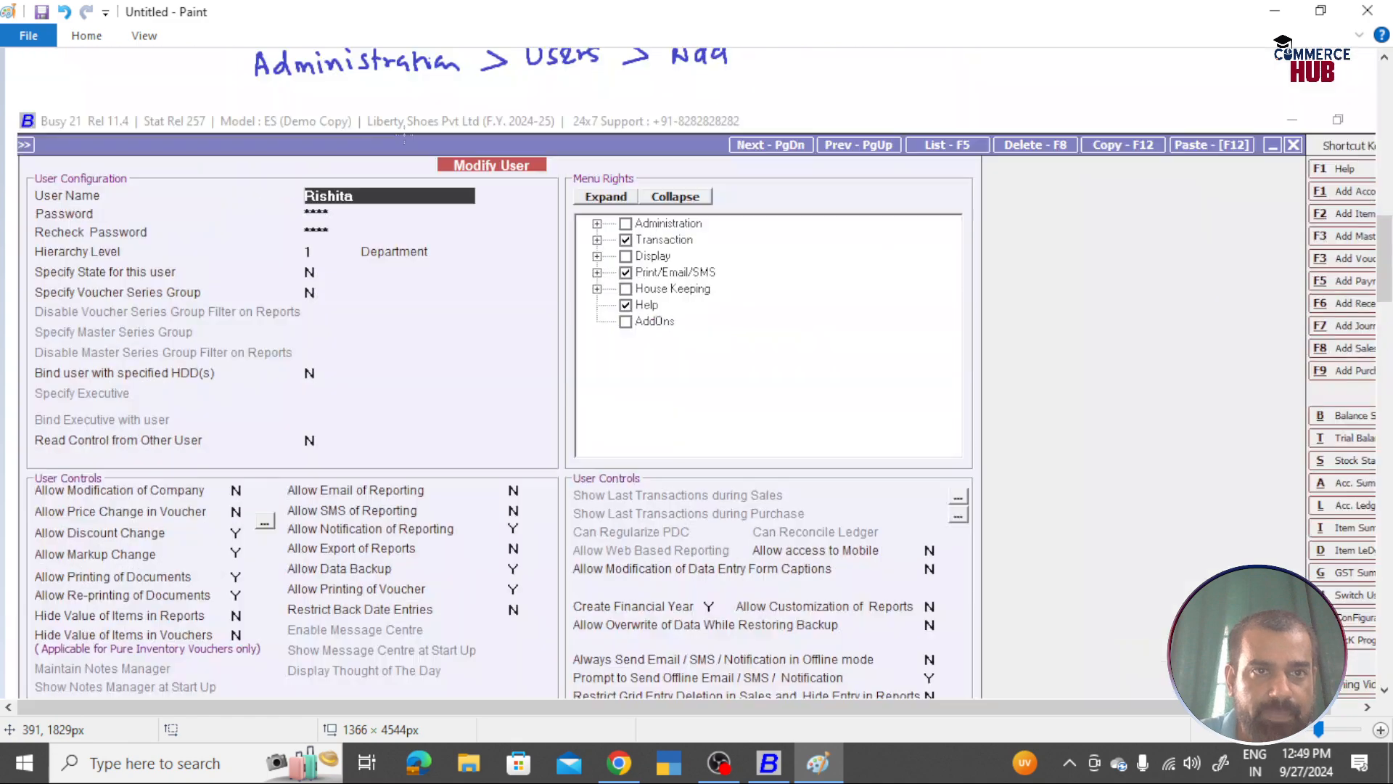
scroll(405, 138, "down", 10)
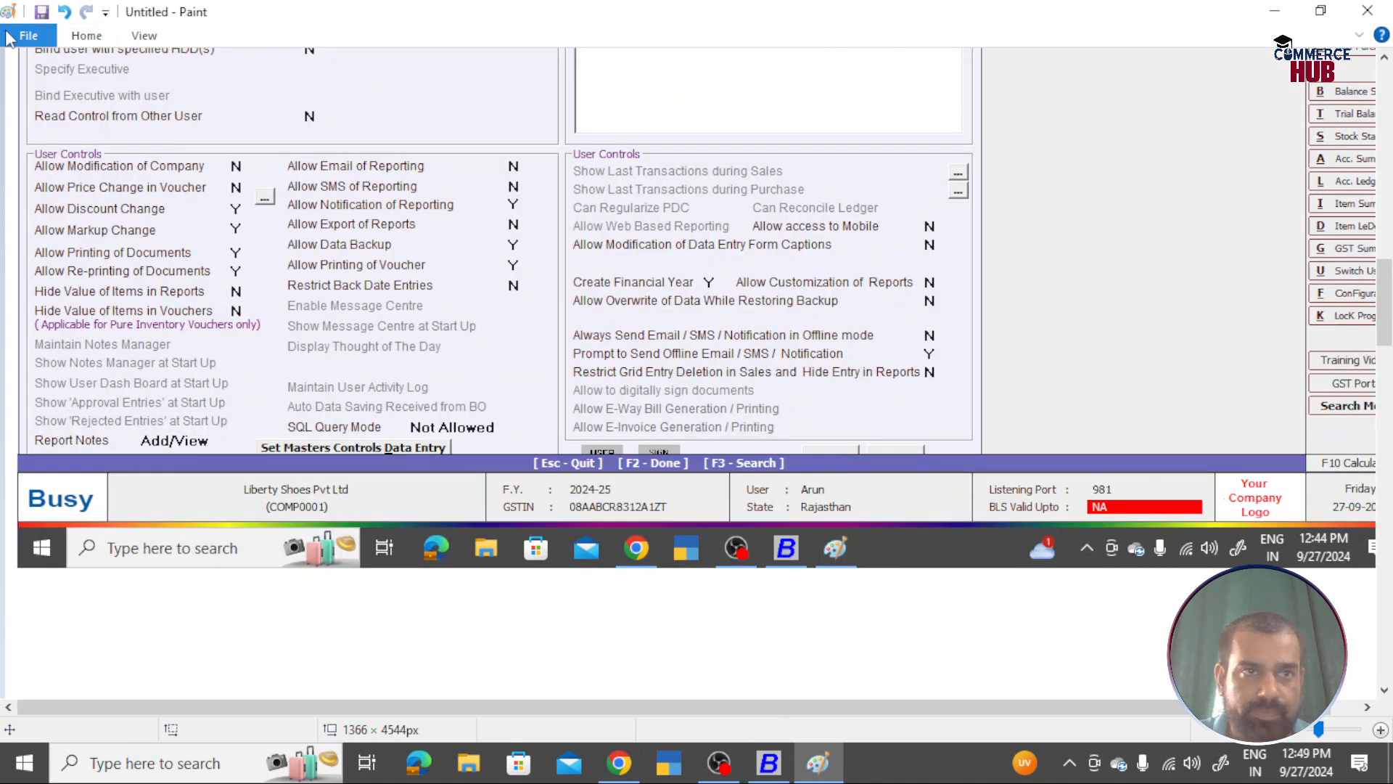
left_click(91, 34)
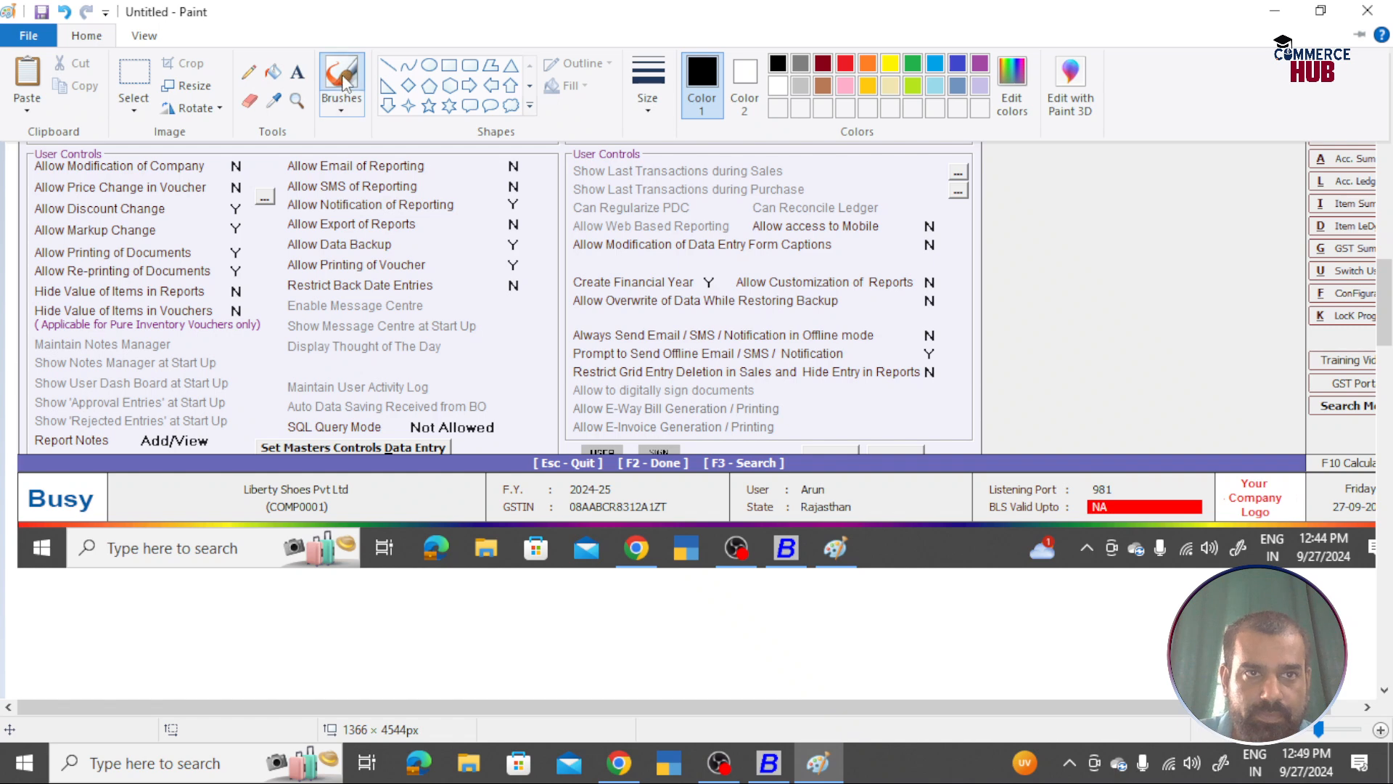
scroll(341, 77, "down", 5)
left_click_drag(64, 309, 48, 332)
mouse_move(78, 307)
left_mouse_down()
mouse_move(77, 331)
mouse_move(86, 318)
left_mouse_up()
left_click_drag(85, 321, 109, 328)
left_click_drag(120, 321, 152, 324)
left_click_drag(149, 313, 151, 336)
left_click_drag(45, 352, 167, 351)
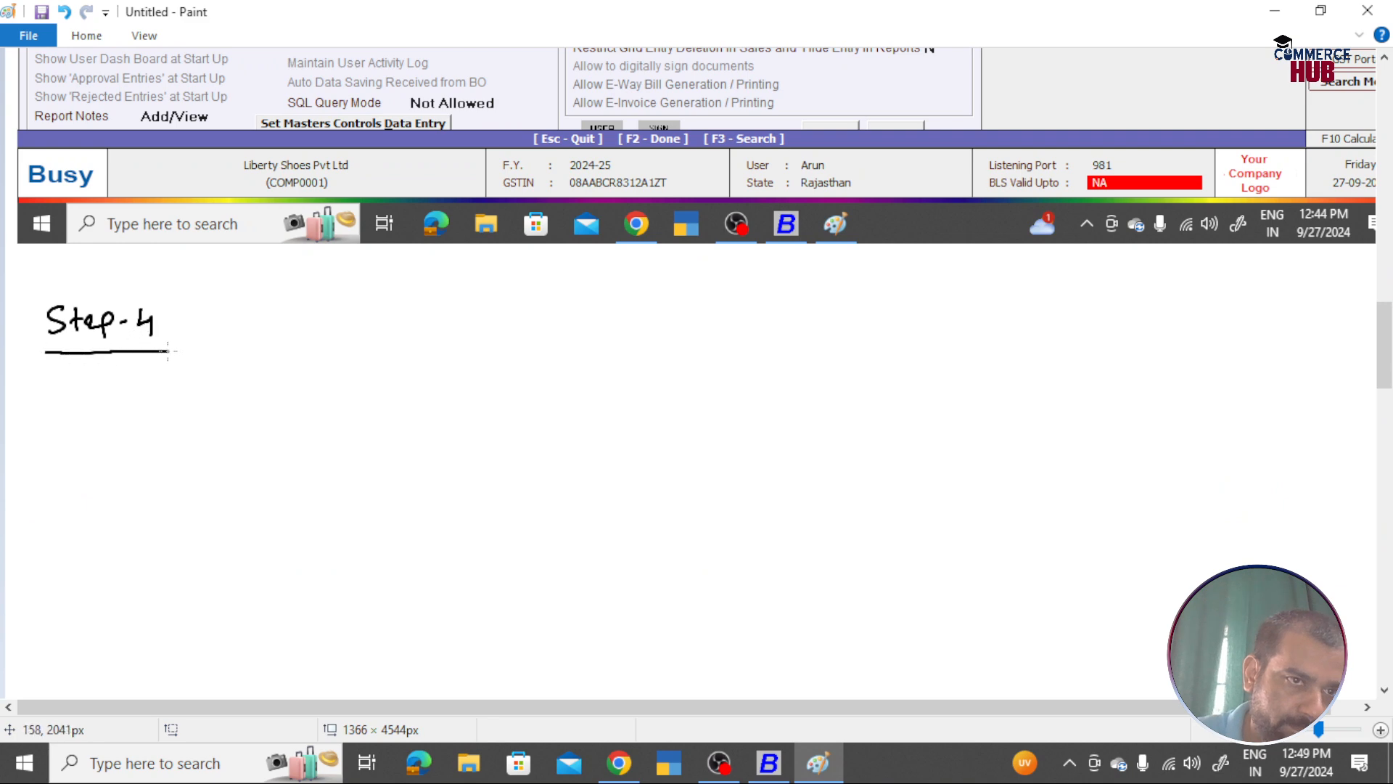
Step: Write ': Remove' after Step-4, redoing a badly drawn letter
left_click(193, 315)
left_click(193, 324)
left_click_drag(245, 309, 244, 331)
left_click_drag(242, 305, 273, 330)
left_click_drag(270, 320, 289, 319)
mouse_move(290, 308)
left_mouse_down()
mouse_move(297, 328)
mouse_move(309, 308)
left_mouse_up()
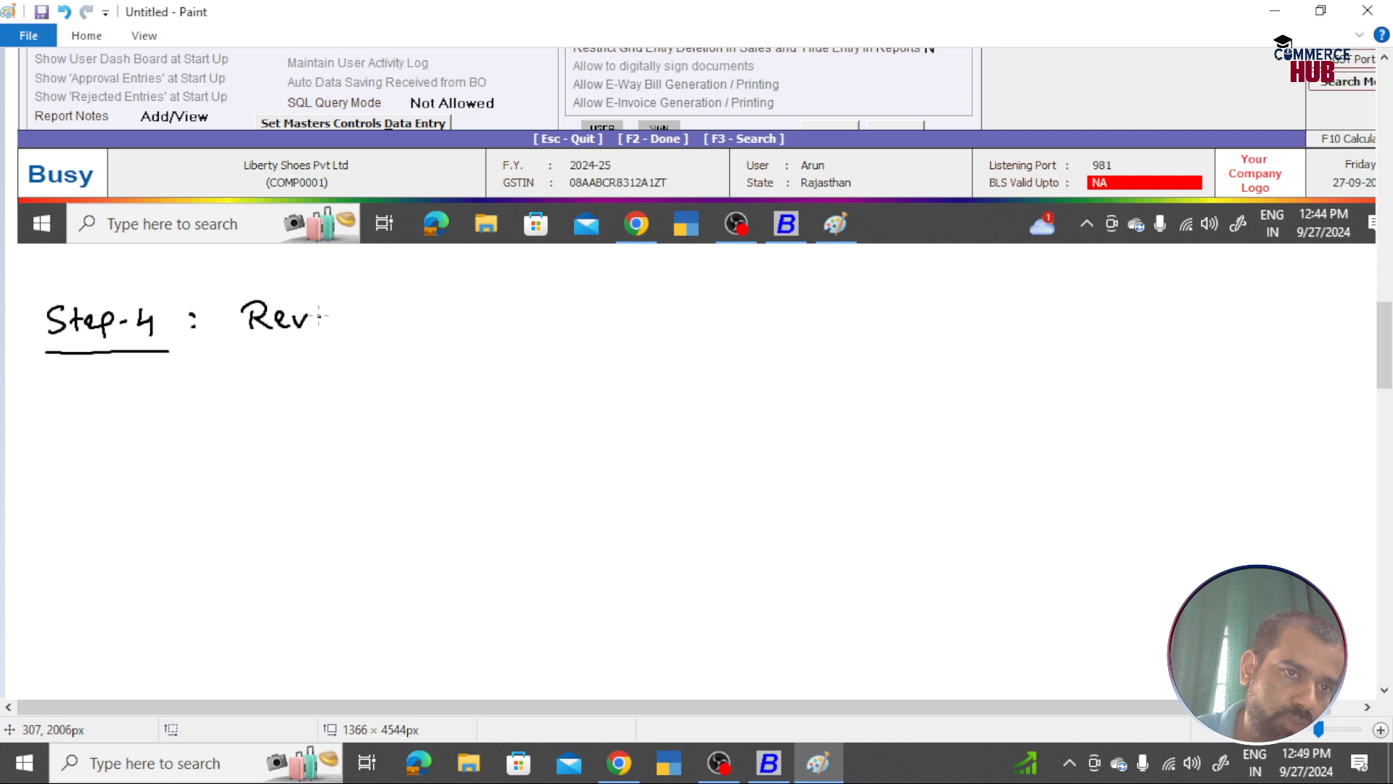
key("ctrl+z")
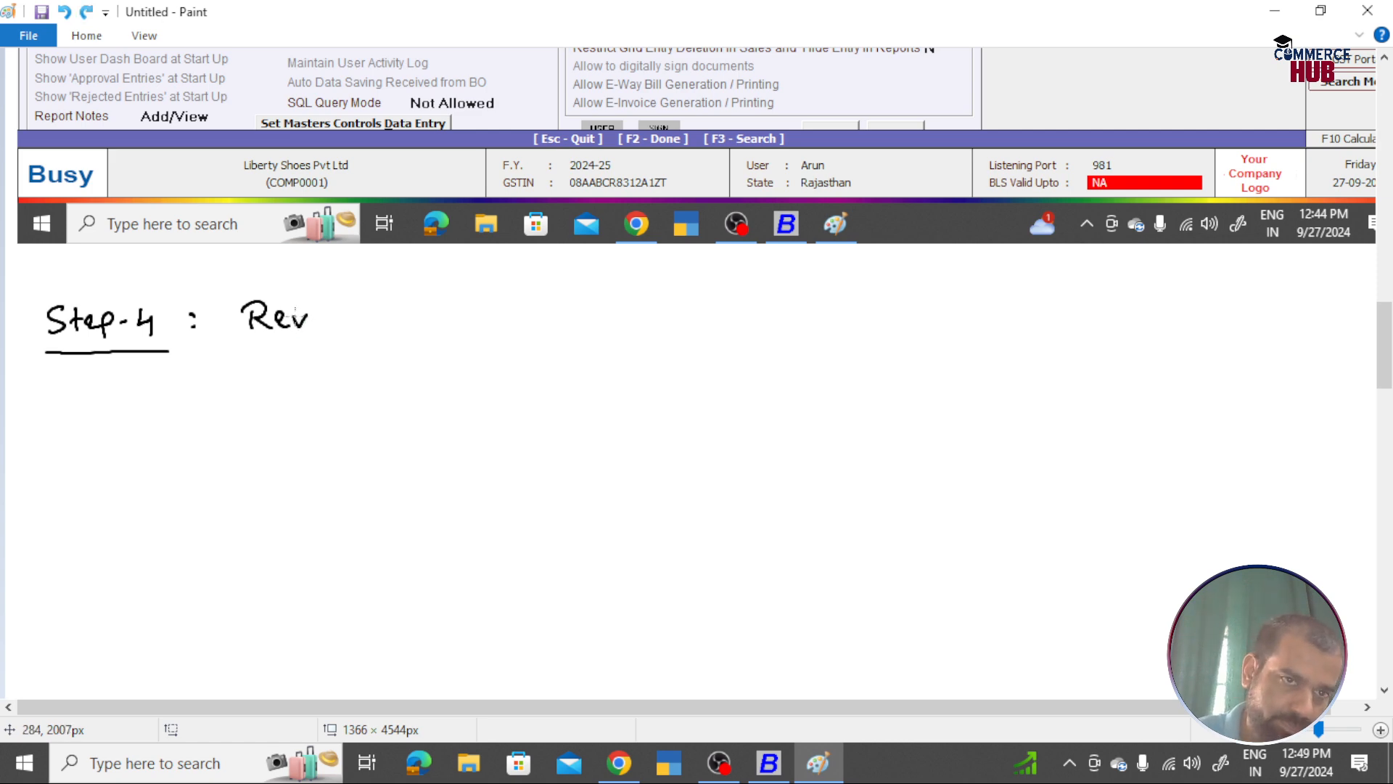
mouse_move(296, 326)
left_mouse_down()
mouse_move(428, 307)
mouse_move(428, 328)
left_mouse_up()
Step: Add 'Users (Security) →' and underline 'Remove Users (Security)'
mouse_move(444, 304)
left_mouse_down()
mouse_move(432, 327)
mouse_move(461, 327)
left_mouse_up()
mouse_move(465, 328)
left_mouse_down()
mouse_move(479, 311)
mouse_move(480, 331)
mouse_move(526, 330)
left_mouse_up()
left_click_drag(556, 299, 542, 328)
mouse_move(560, 319)
left_mouse_down()
mouse_move(613, 325)
mouse_move(630, 310)
left_mouse_up()
left_click_drag(636, 310, 642, 327)
mouse_move(632, 311)
left_mouse_down()
mouse_move(653, 310)
mouse_move(657, 341)
mouse_move(669, 334)
left_mouse_up()
mouse_move(245, 349)
left_mouse_down()
mouse_move(680, 349)
mouse_move(730, 317)
mouse_move(721, 325)
left_mouse_up()
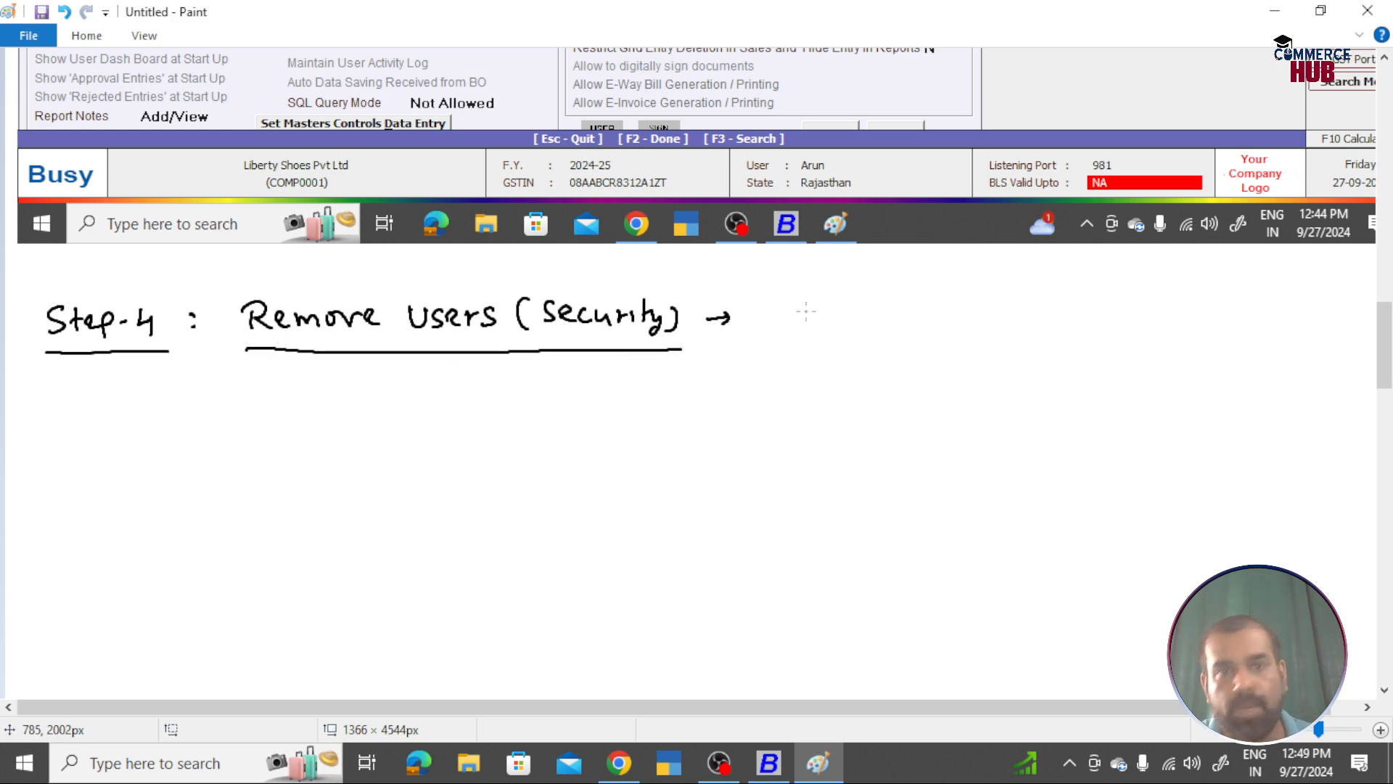
left_click(99, 37)
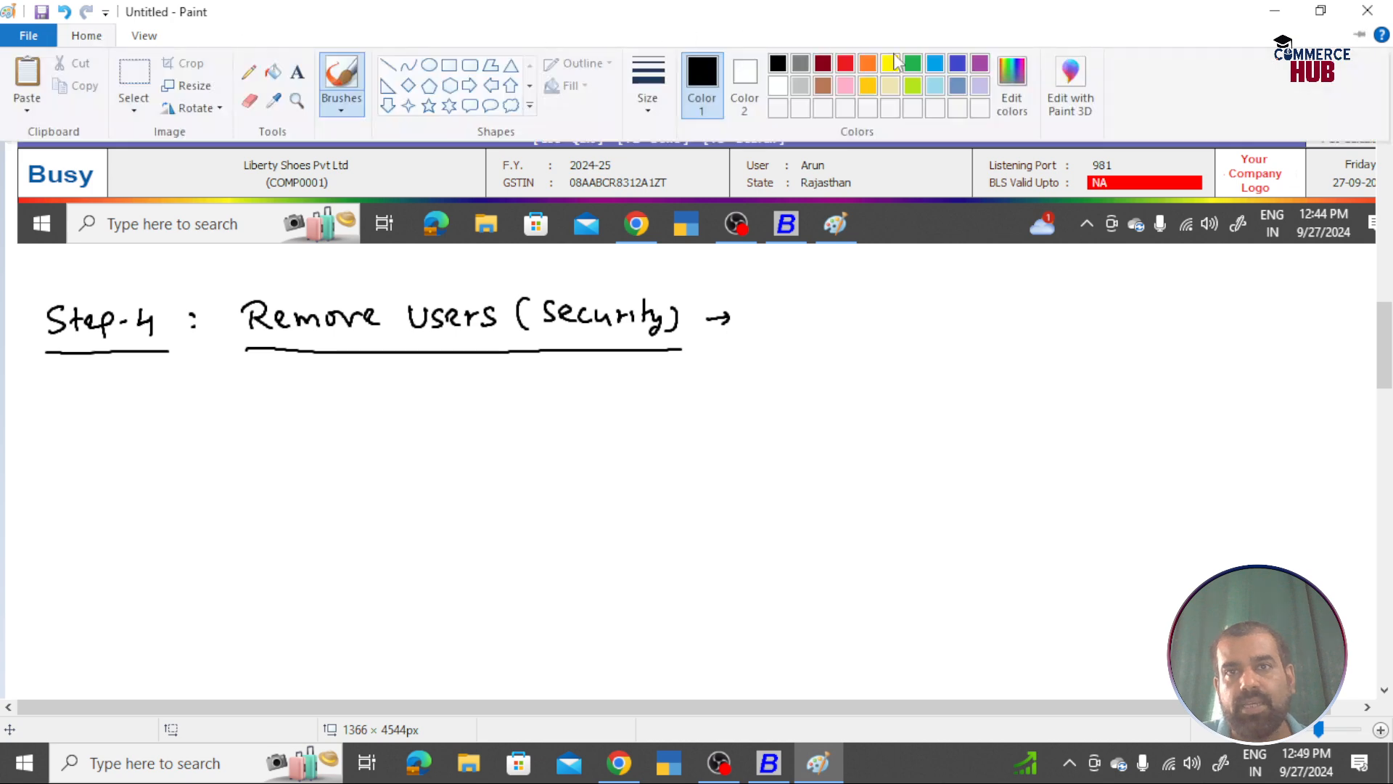
Step: Switch the pen to blue and handwrite 'Open Company >' under the heading
left_click(959, 64)
mouse_move(253, 399)
left_mouse_down()
mouse_move(297, 411)
mouse_move(308, 396)
mouse_move(317, 414)
mouse_move(354, 417)
mouse_move(403, 399)
mouse_move(449, 411)
mouse_move(461, 434)
left_mouse_up()
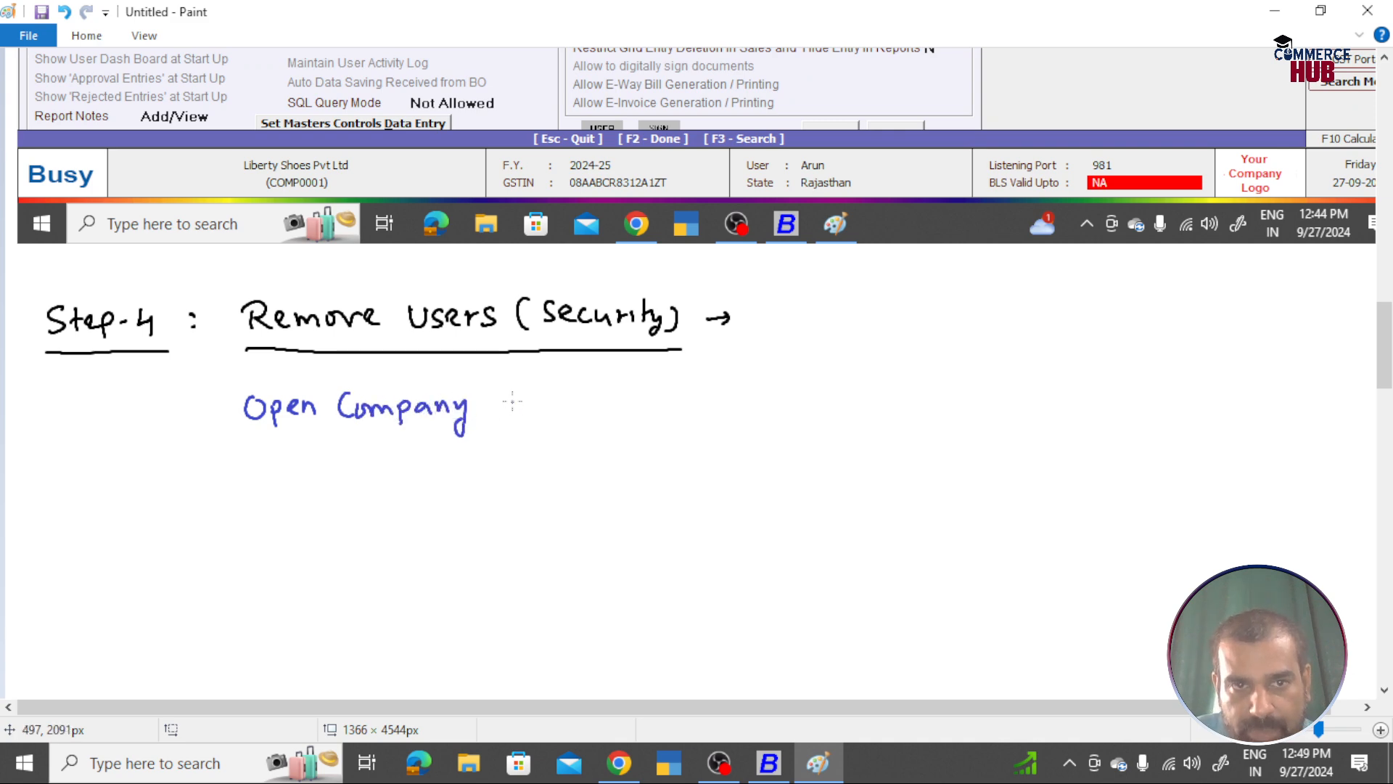
left_click_drag(494, 386, 496, 416)
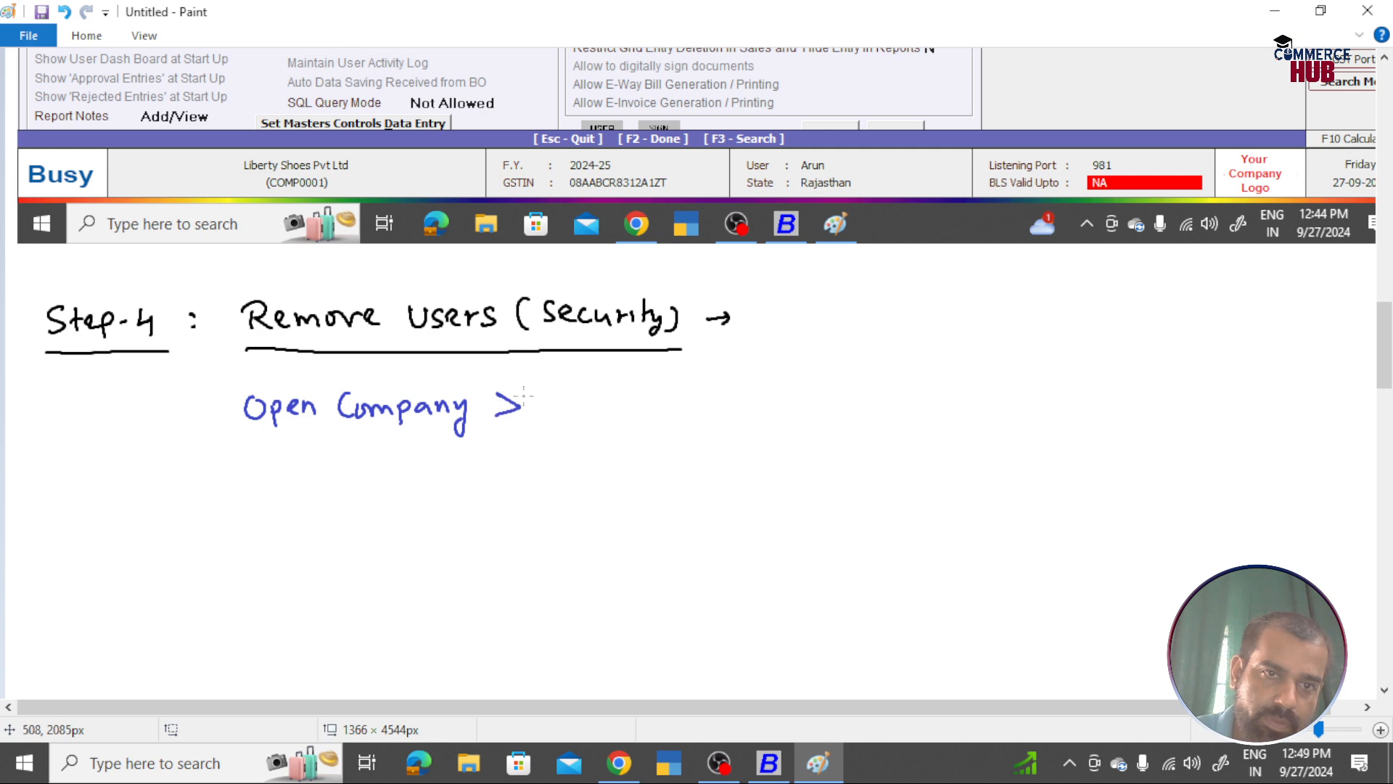
Step: Check Busy's Administration > Users option, then handwrite 'Admin > users' in the path
key("alt+Tab")
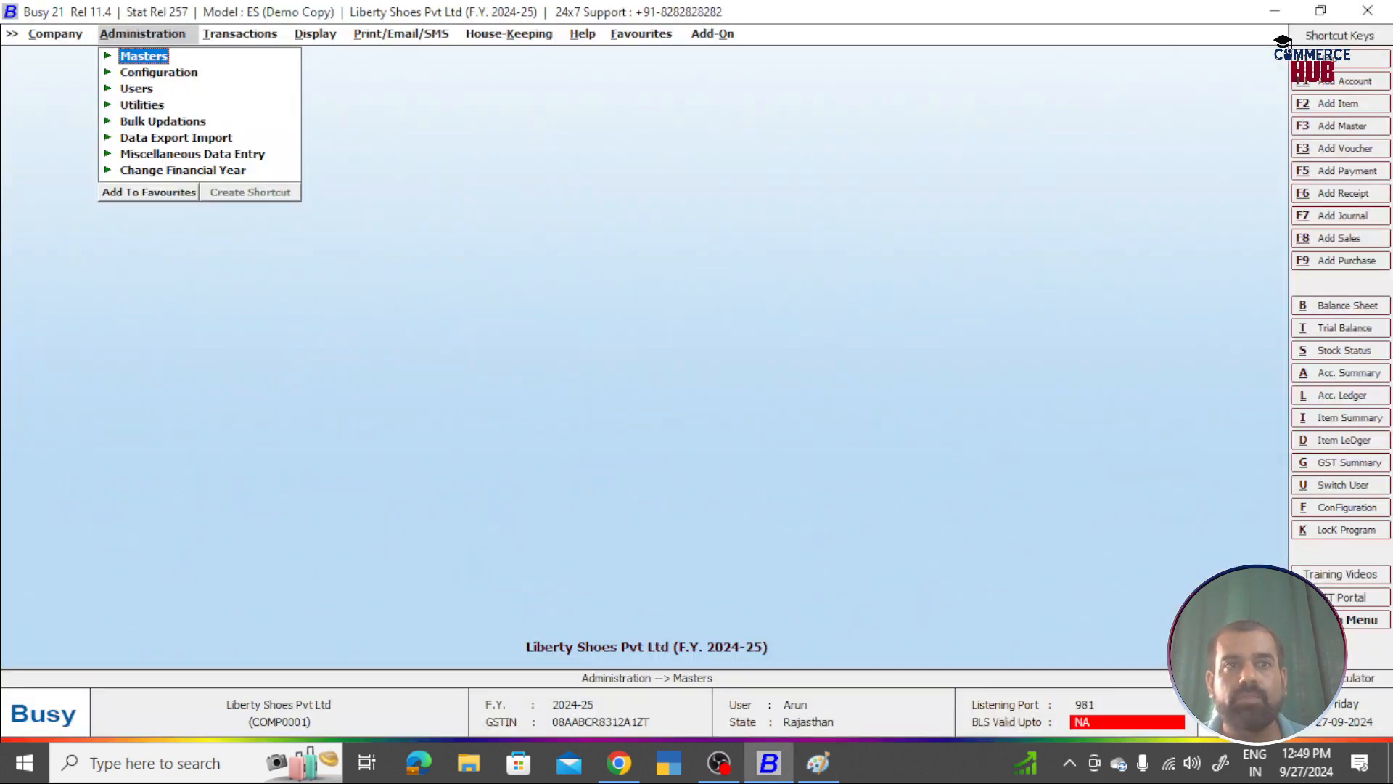
key("Down")
key("Down")
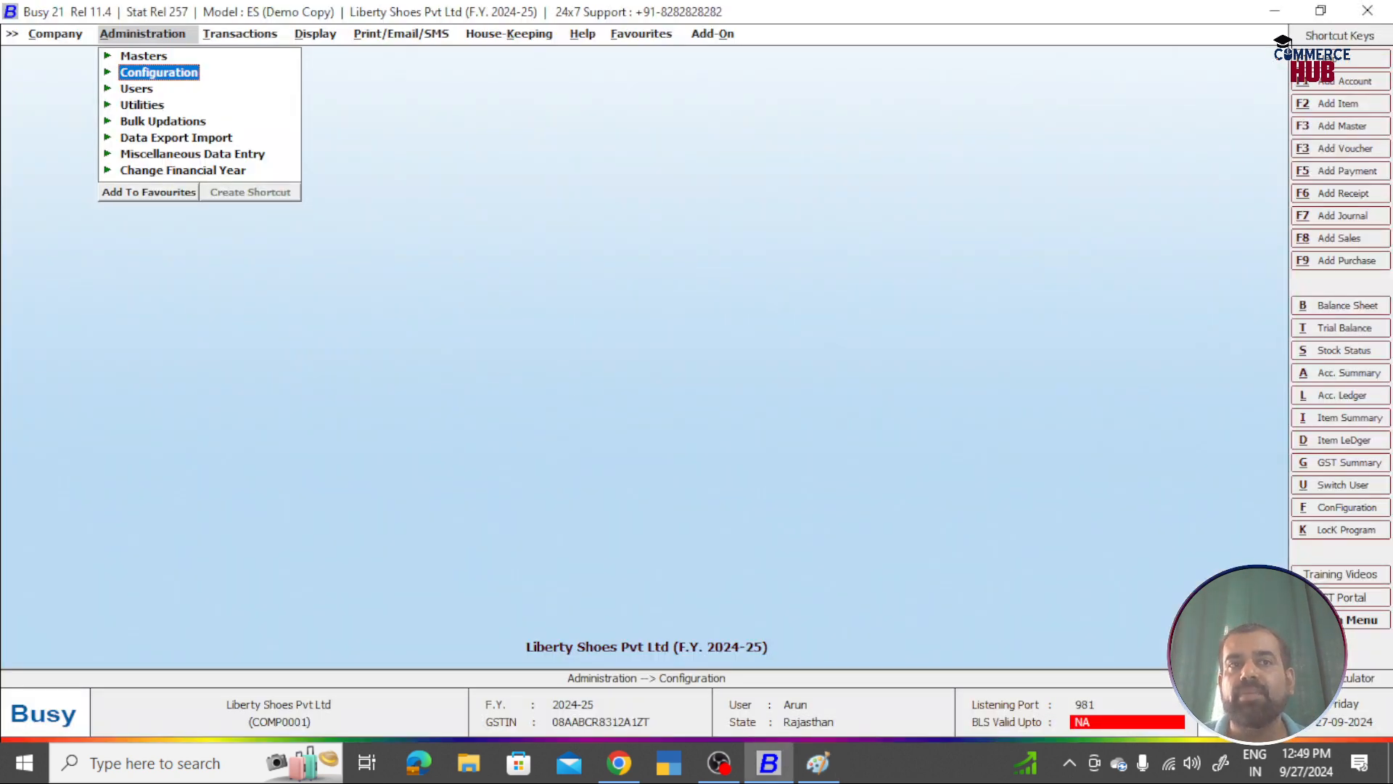
key("alt+Tab")
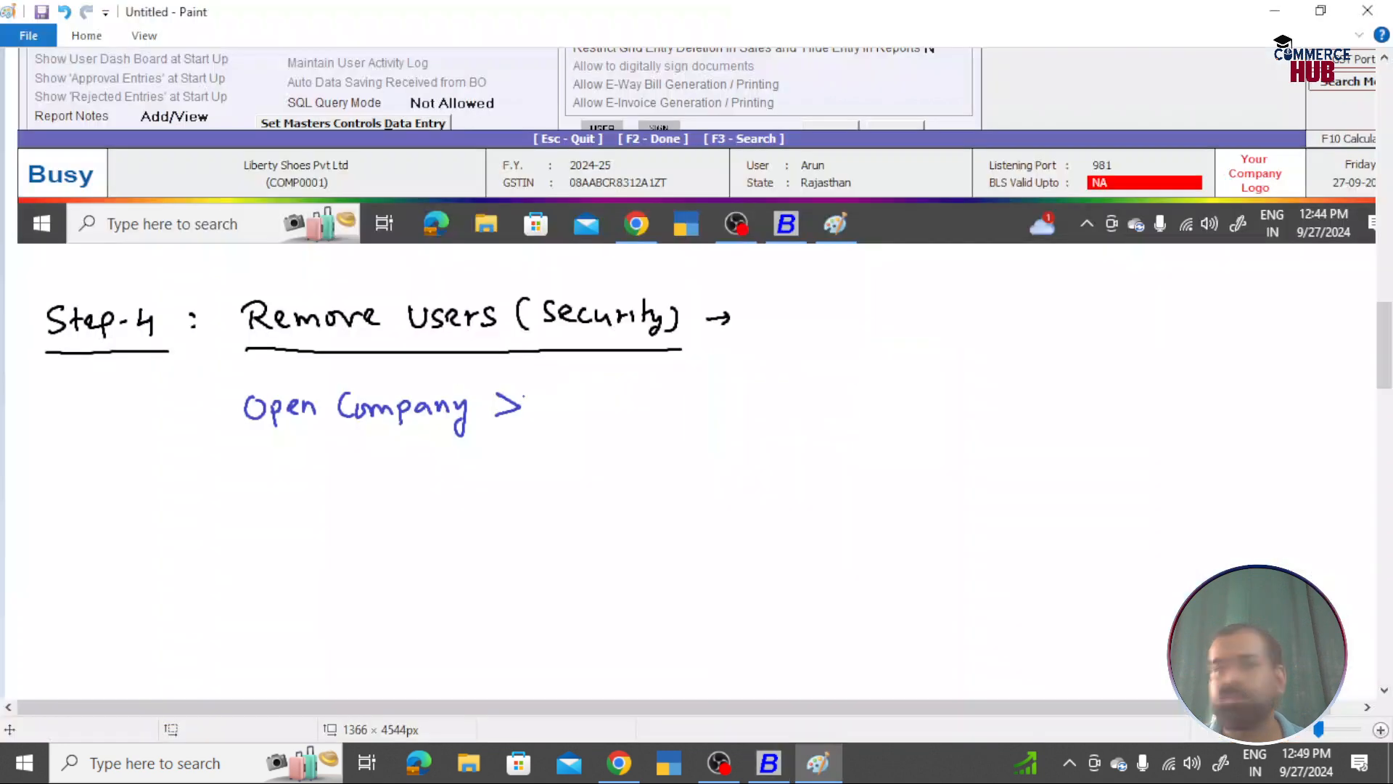
mouse_move(542, 417)
left_mouse_down()
mouse_move(551, 393)
mouse_move(563, 415)
left_mouse_up()
left_click_drag(549, 408, 579, 414)
mouse_move(584, 390)
left_mouse_down()
mouse_move(585, 416)
mouse_move(678, 401)
mouse_move(664, 416)
mouse_move(722, 394)
mouse_move(719, 414)
mouse_move(750, 396)
left_mouse_up()
mouse_move(753, 411)
left_mouse_down()
mouse_move(761, 394)
mouse_move(767, 412)
left_mouse_up()
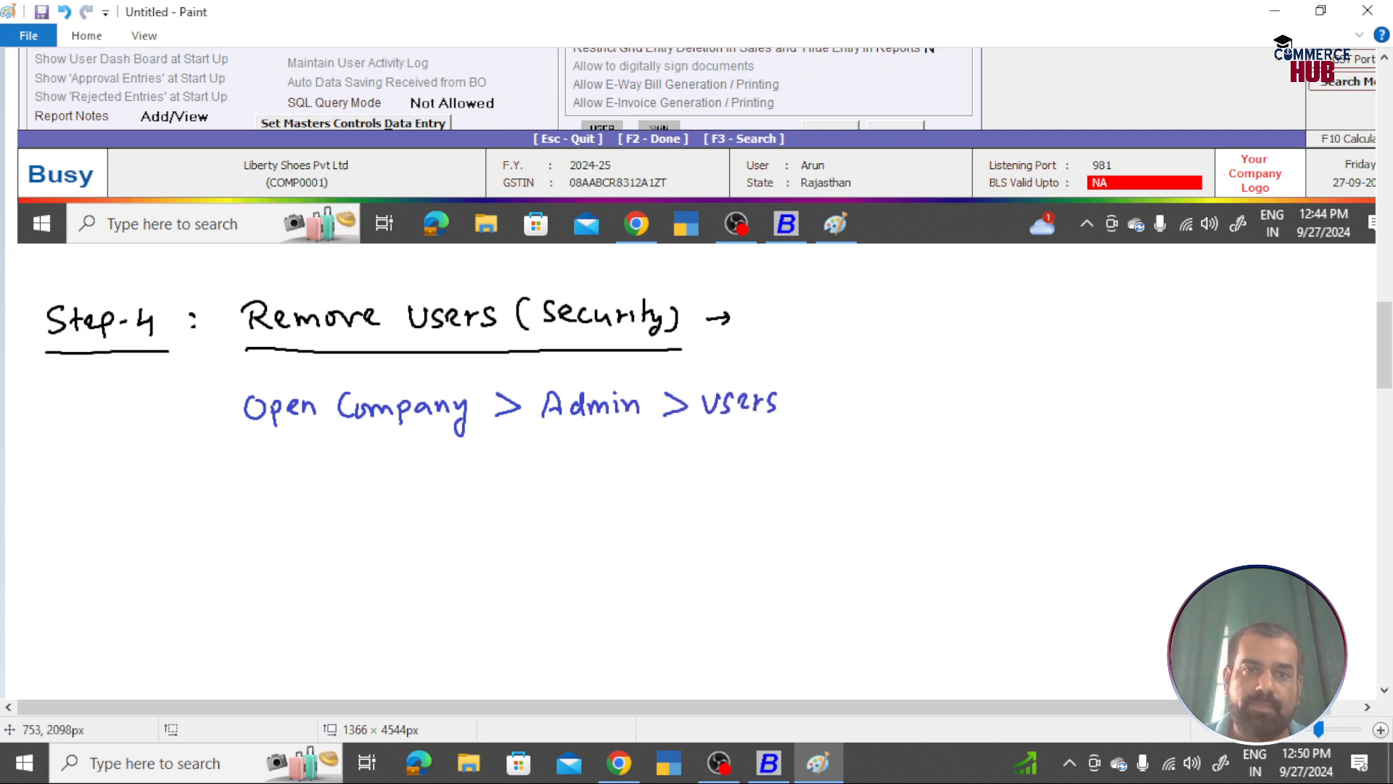
Step: Open Busy's Modify user list, then add '> Modify >' to the handwritten path
key("alt+Tab")
key("Return")
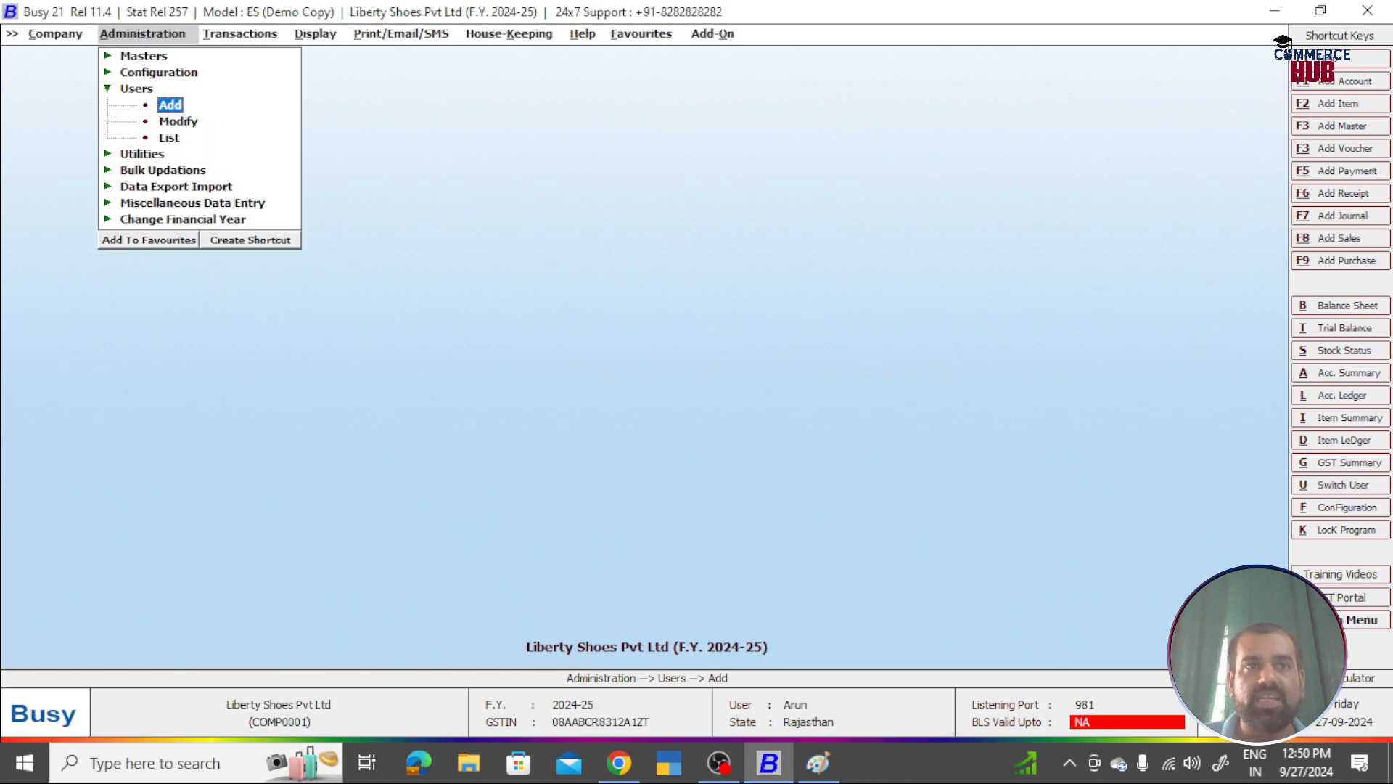
key("Down")
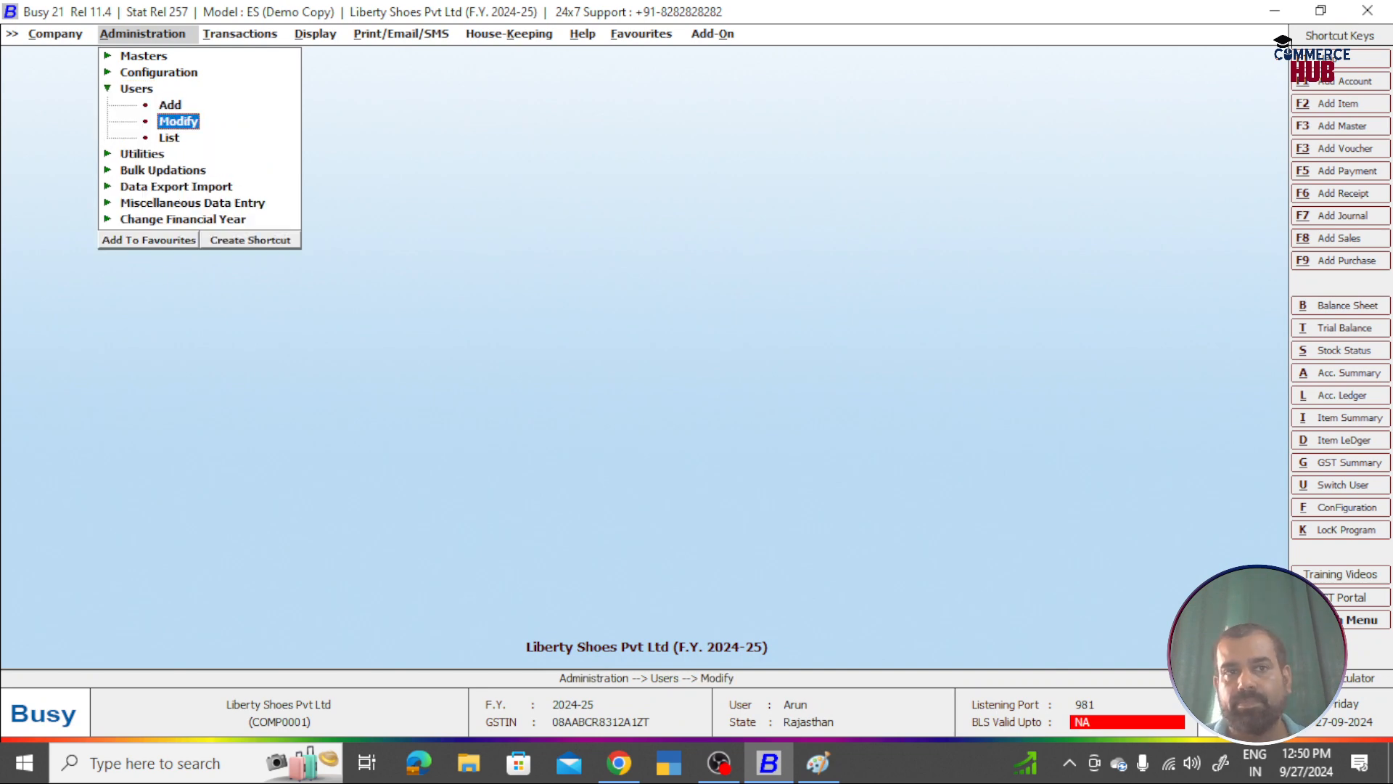
key("Return")
key("alt+Tab")
mouse_move(799, 392)
left_mouse_down()
mouse_move(799, 414)
mouse_move(848, 392)
mouse_move(903, 410)
mouse_move(928, 378)
mouse_move(935, 406)
left_mouse_up()
mouse_move(943, 390)
left_mouse_down()
mouse_move(927, 422)
mouse_move(959, 409)
left_mouse_up()
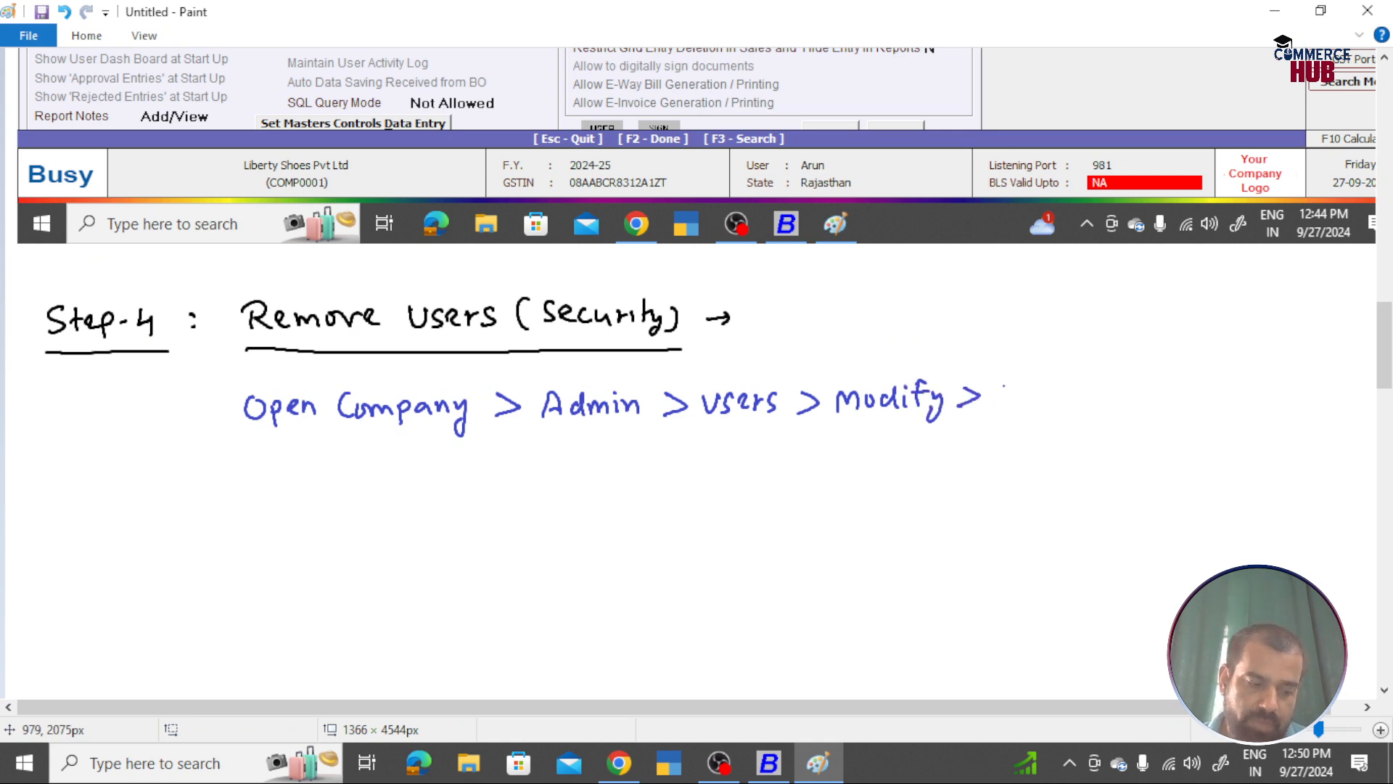
Step: Check the user's settings form in Busy, then handwrite 'User Authentication' after 'Modify >'
key("alt+Tab")
key("Return")
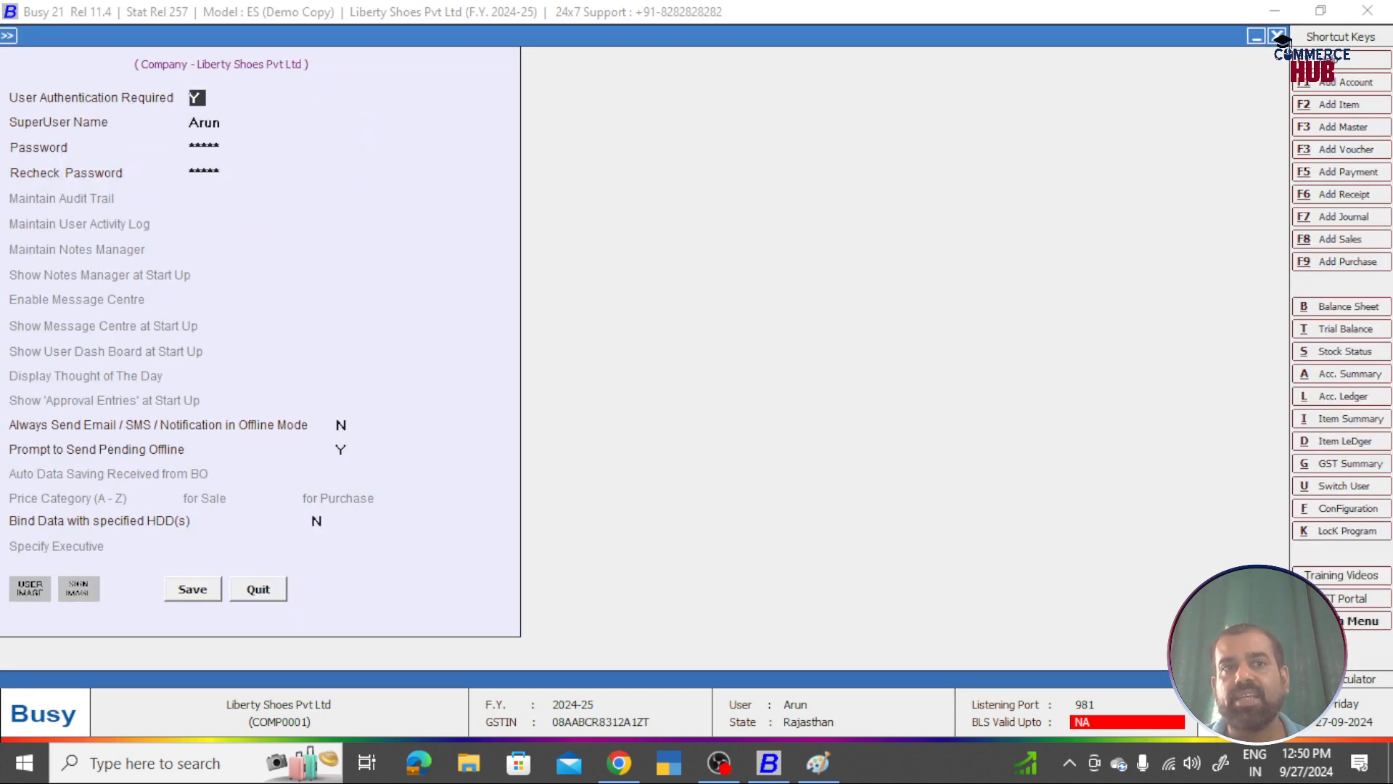
key("alt+Tab")
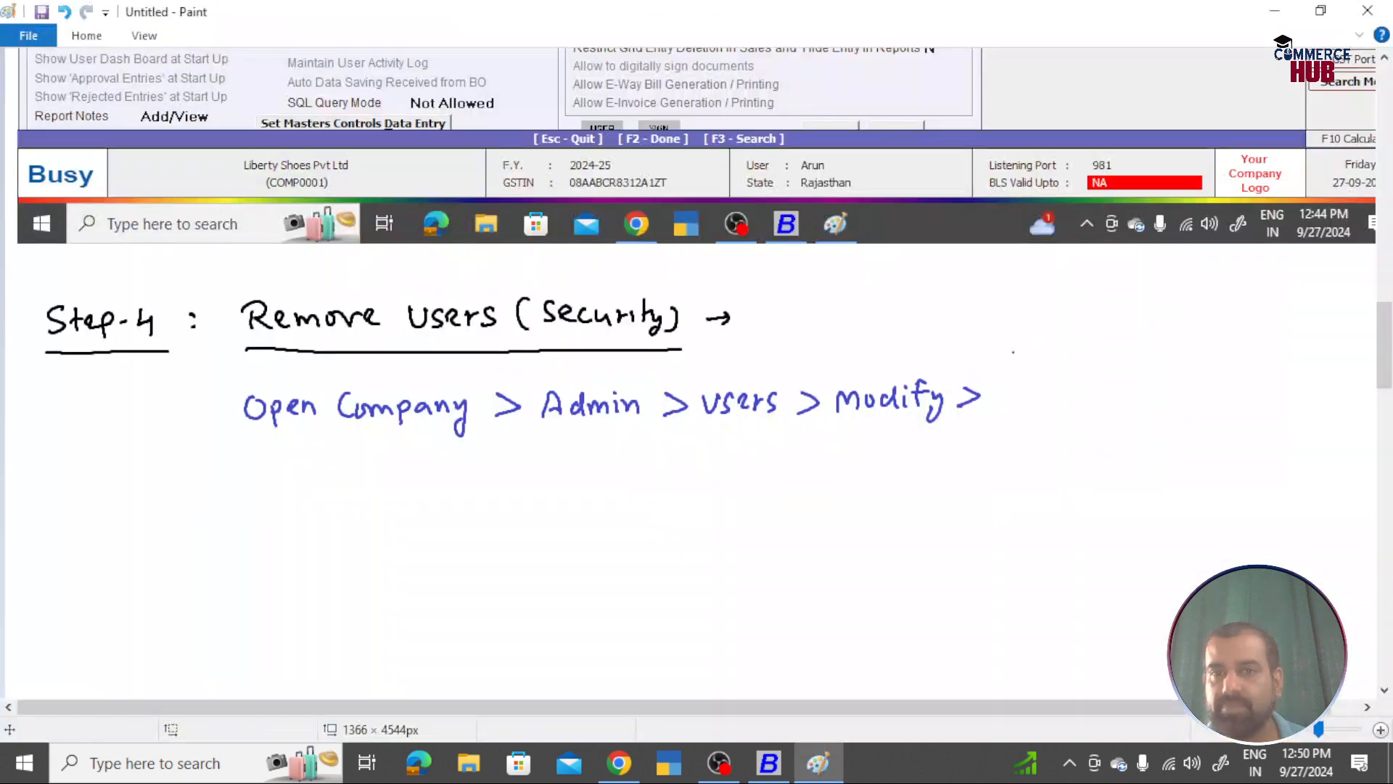
mouse_move(1004, 382)
left_mouse_down()
mouse_move(1021, 400)
mouse_move(1047, 385)
mouse_move(1050, 399)
left_mouse_up()
left_click_drag(1054, 398, 1110, 396)
left_click_drag(1091, 388, 1127, 385)
mouse_move(1131, 375)
left_mouse_down()
mouse_move(1133, 396)
mouse_move(1140, 384)
left_mouse_up()
mouse_move(1144, 375)
left_mouse_down()
mouse_move(1157, 396)
mouse_move(1194, 398)
left_mouse_up()
left_click_drag(1187, 385, 1201, 384)
left_click_drag(1204, 384, 1246, 395)
left_click(1227, 387)
left_click_drag(1241, 384, 1261, 394)
left_click_drag(1264, 386, 1284, 393)
Step: Write 'Required = NO' on the line below
mouse_move(1004, 419)
left_mouse_down()
mouse_move(1000, 438)
mouse_move(1042, 443)
left_mouse_up()
left_click_drag(1037, 422, 1081, 434)
left_click_drag(1086, 425, 1163, 420)
left_click_drag(1147, 430, 1201, 413)
mouse_move(1213, 415)
left_mouse_down()
mouse_move(1206, 428)
mouse_move(1214, 415)
mouse_move(1256, 420)
left_mouse_up()
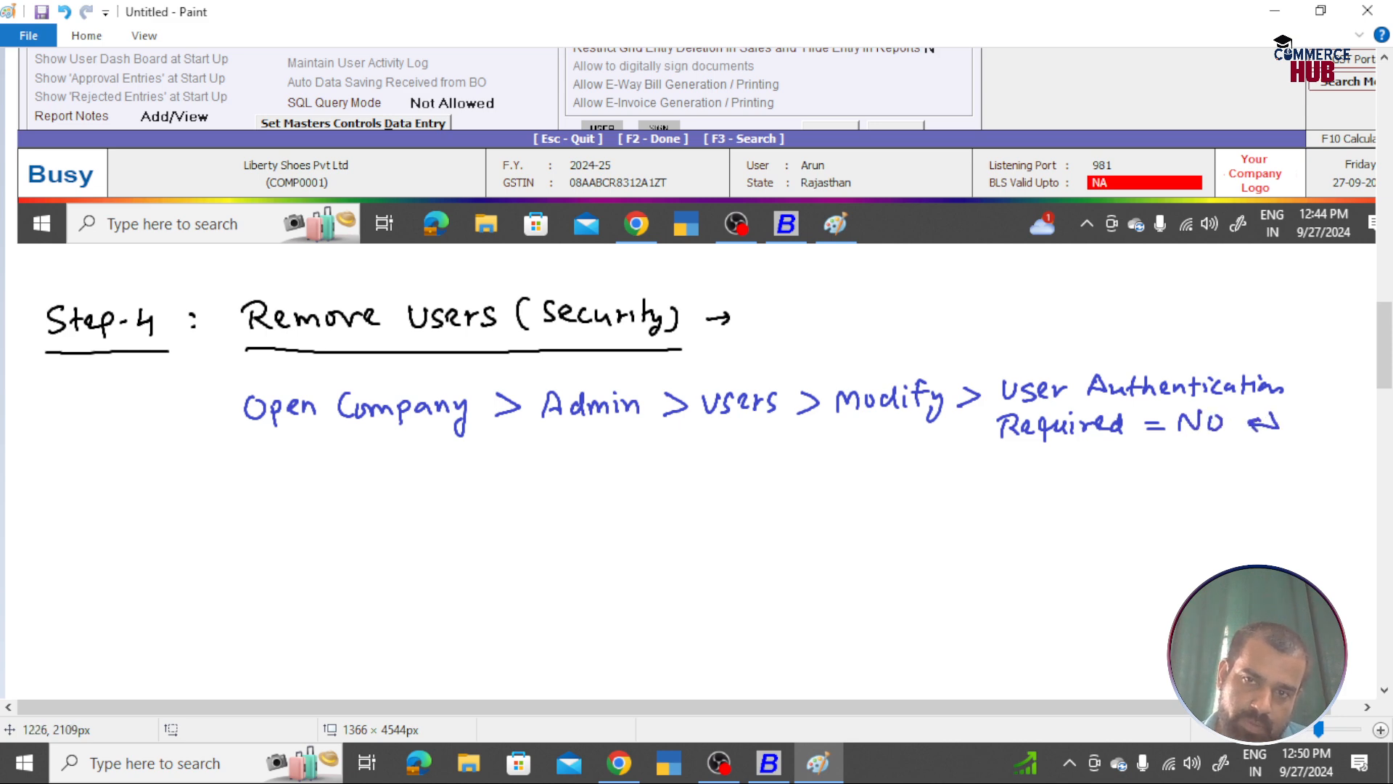
Step: Set User Authentication Required to N for Liberty Shoes, save it, and reopen the user to verify
key("alt+Tab")
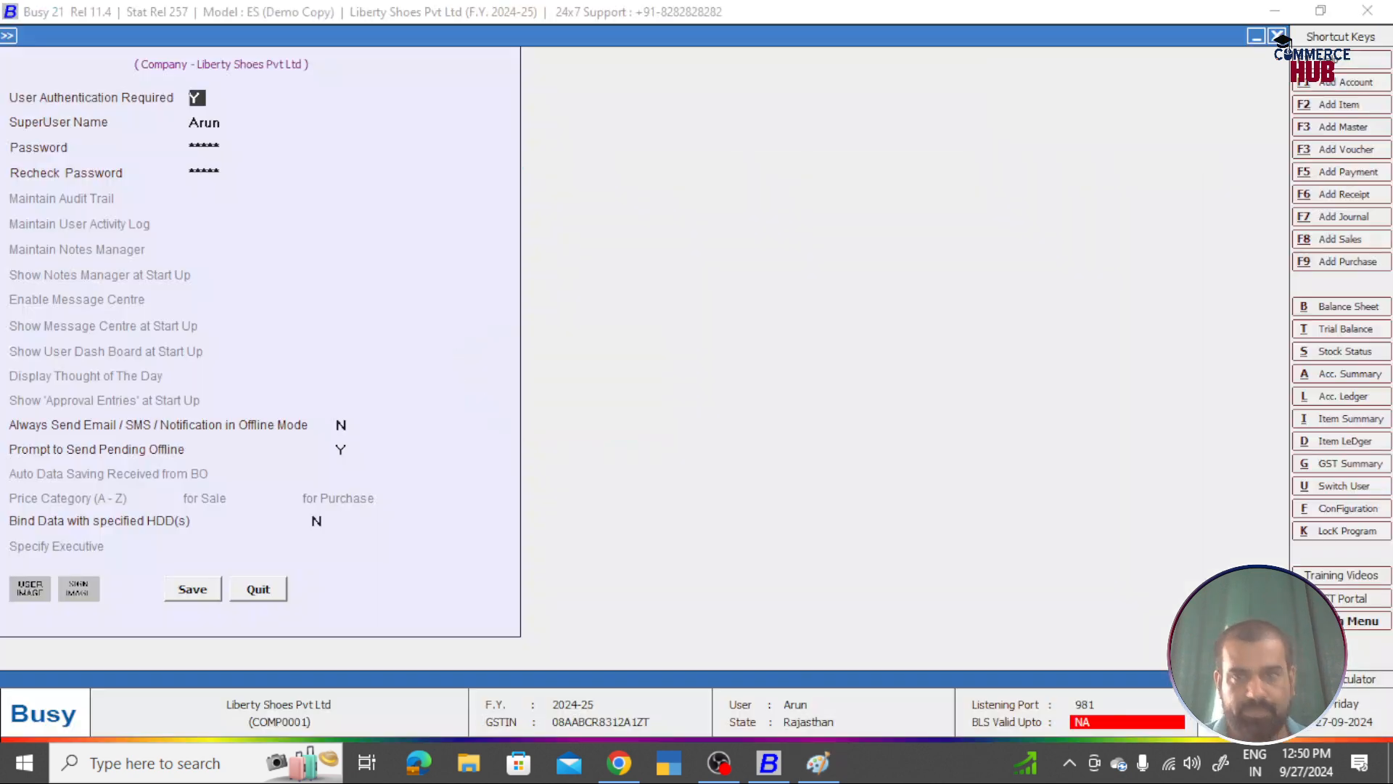
type("N")
key("Return")
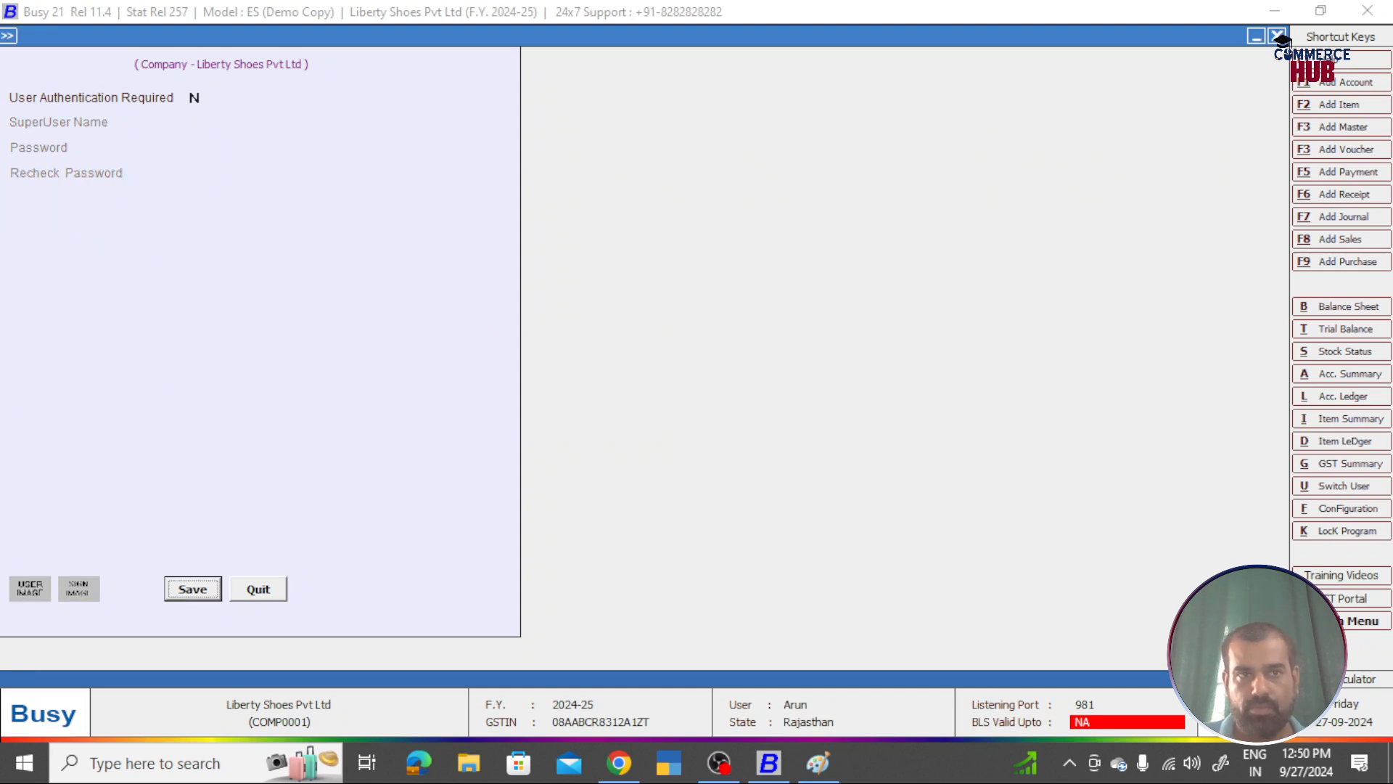
key("Return")
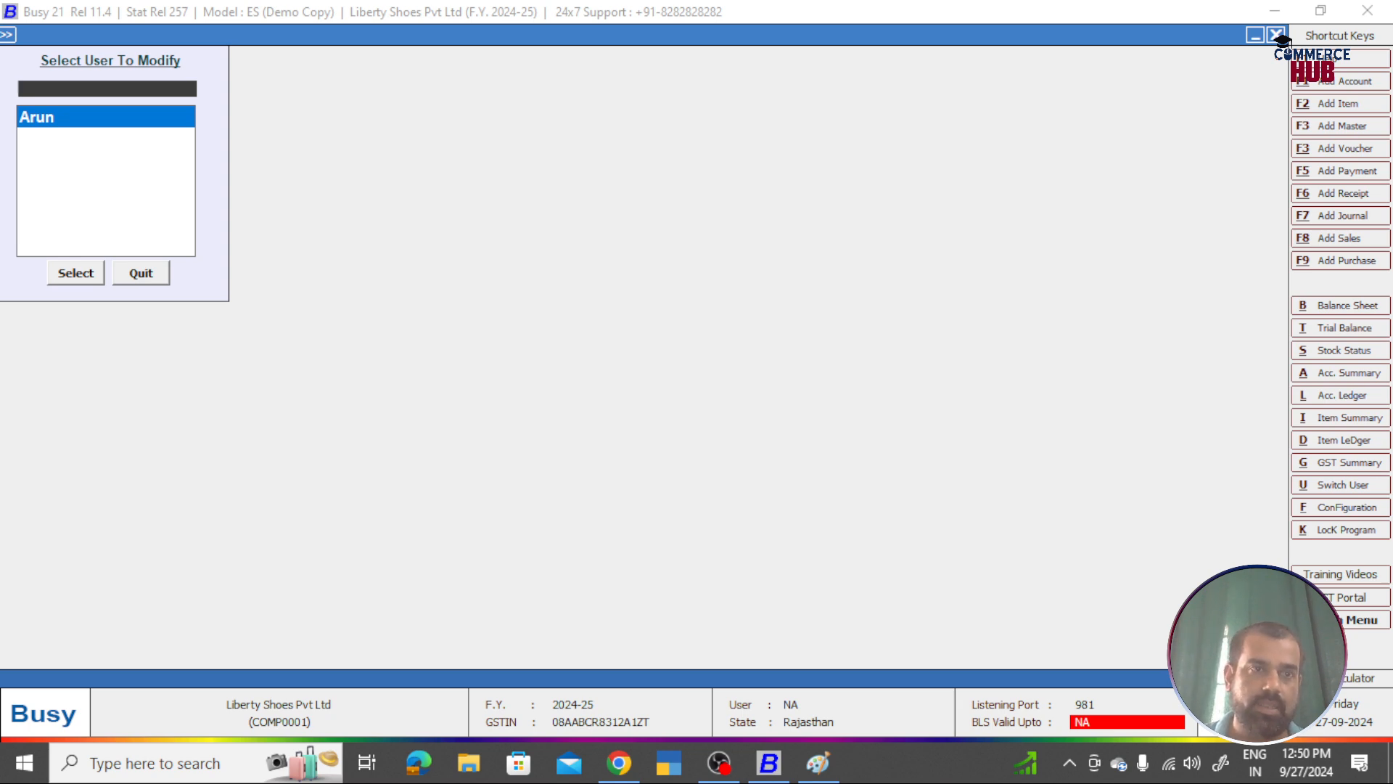
key("Return")
key("Return")
key("Return")
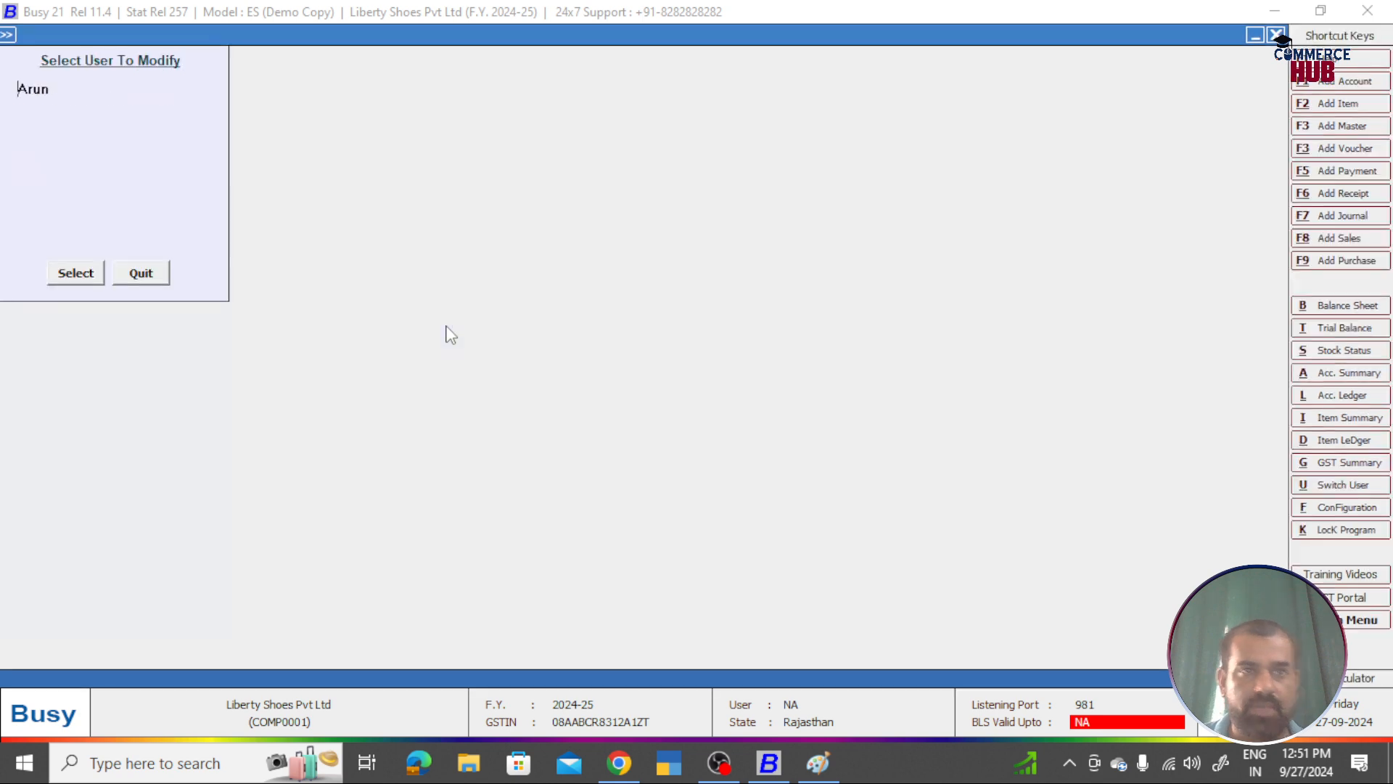
Step: Leave the user settings and review the Liberty Shoes company details form
key("Escape")
key("Left")
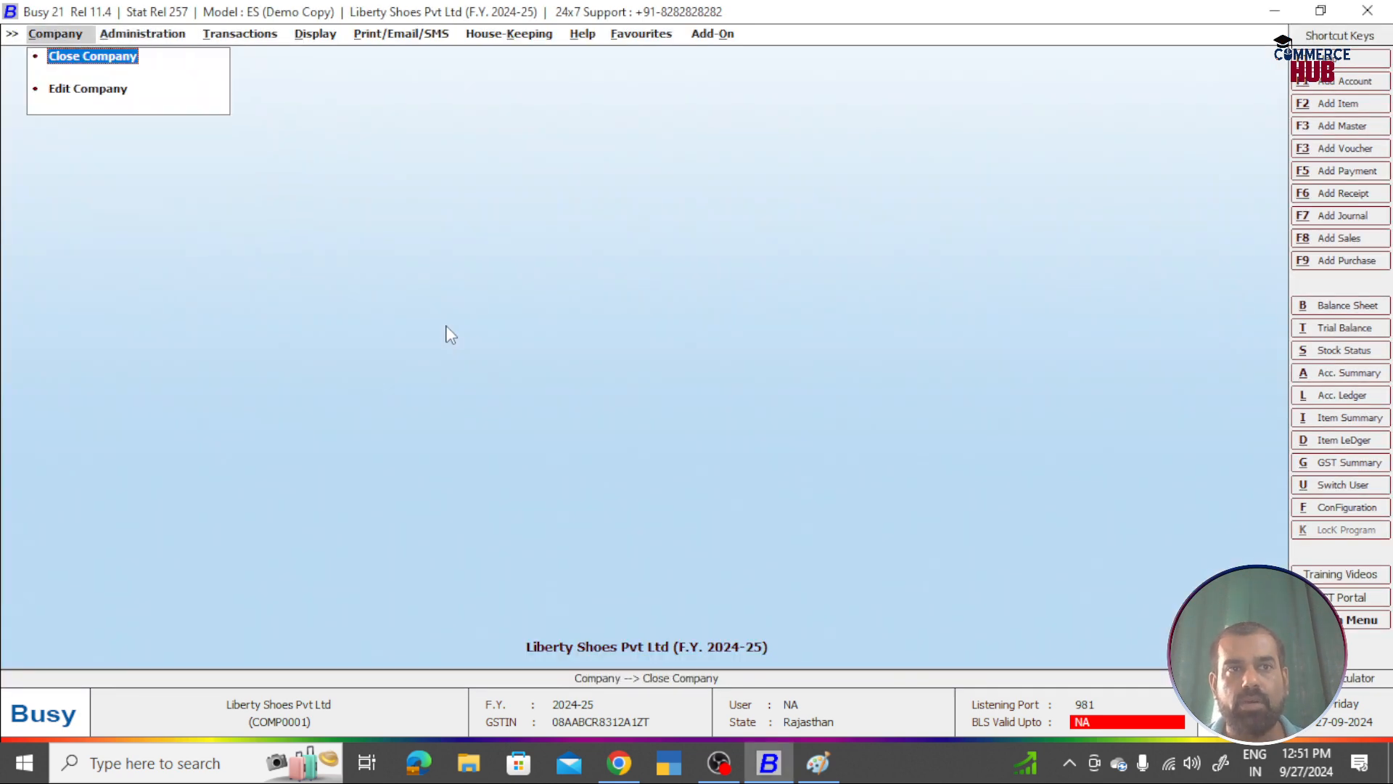
key("Down")
key("Return")
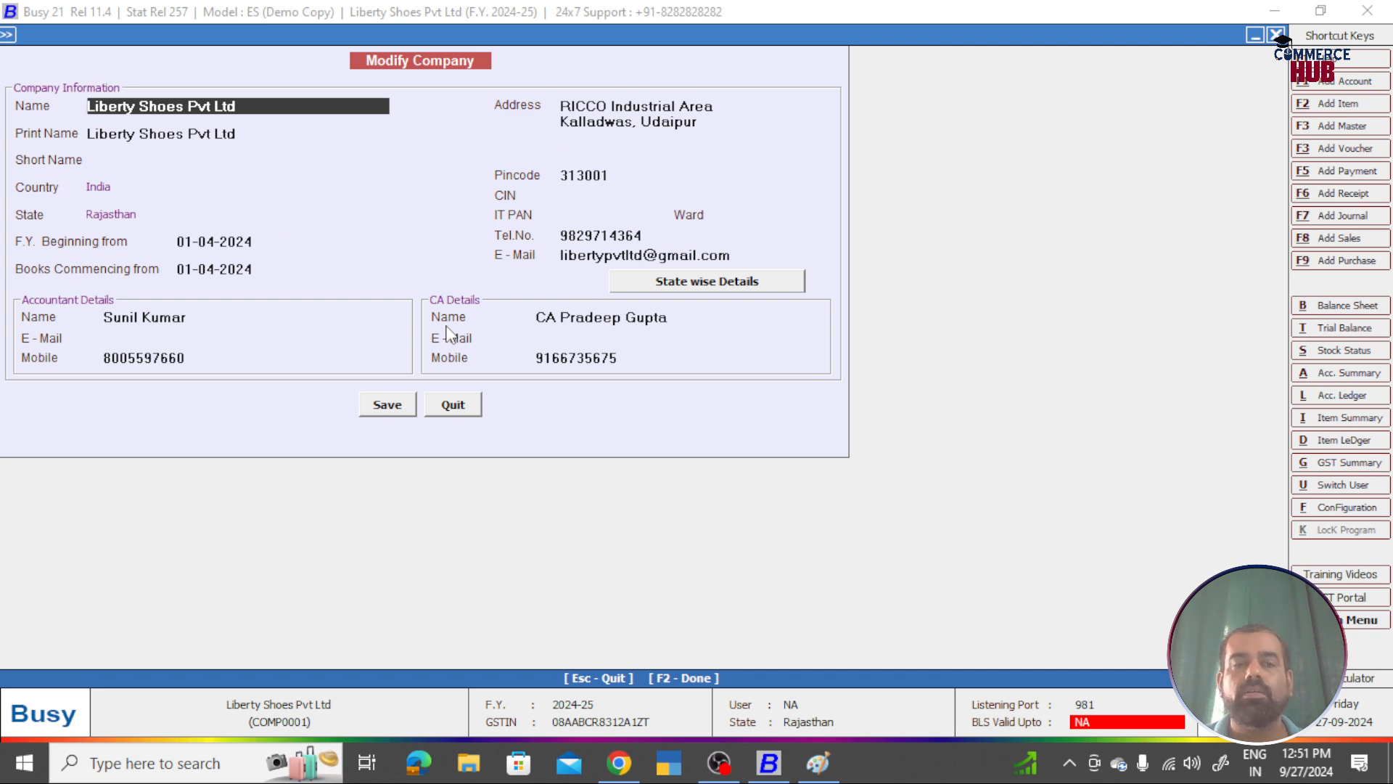
key("Escape")
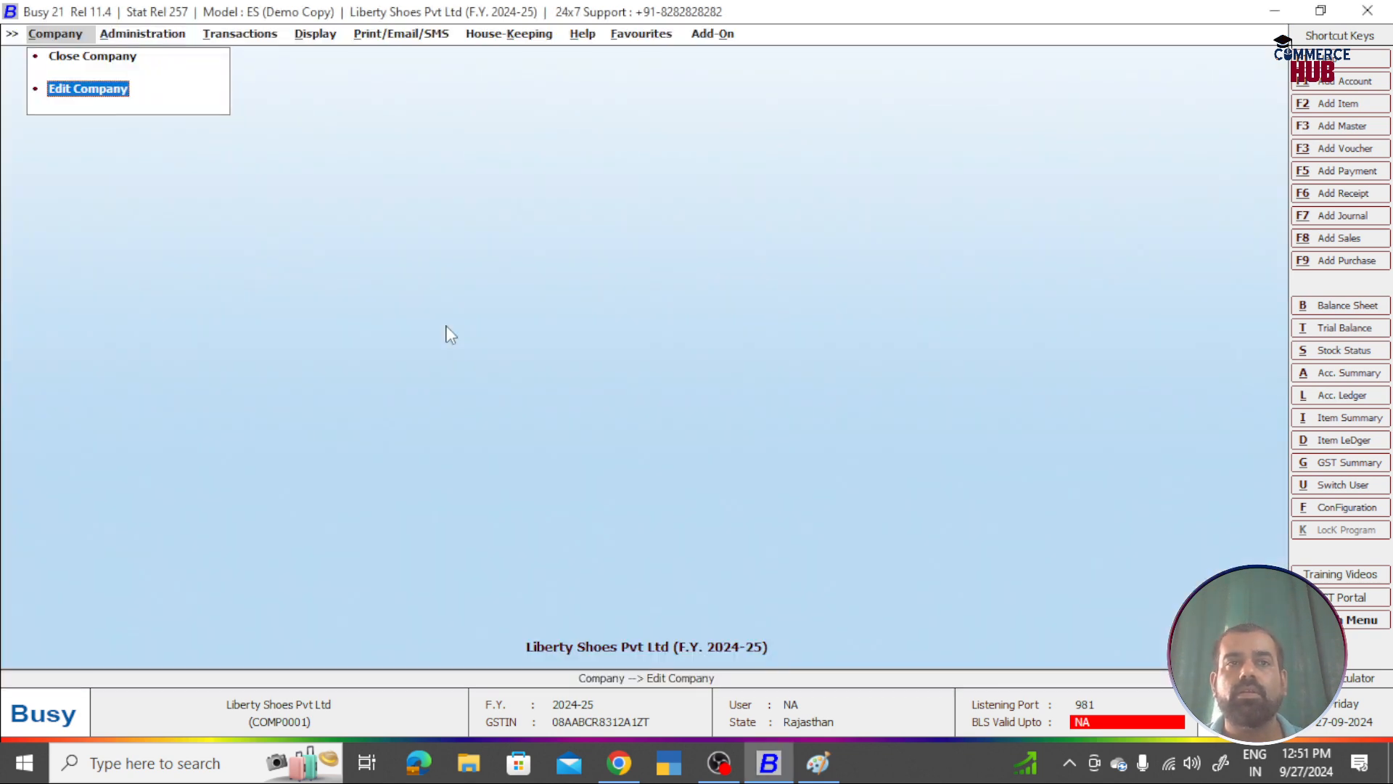
Step: Close and reopen Liberty Shoes Pvt Ltd with no login, then return to the Paint notes
key("Up")
key("Return")
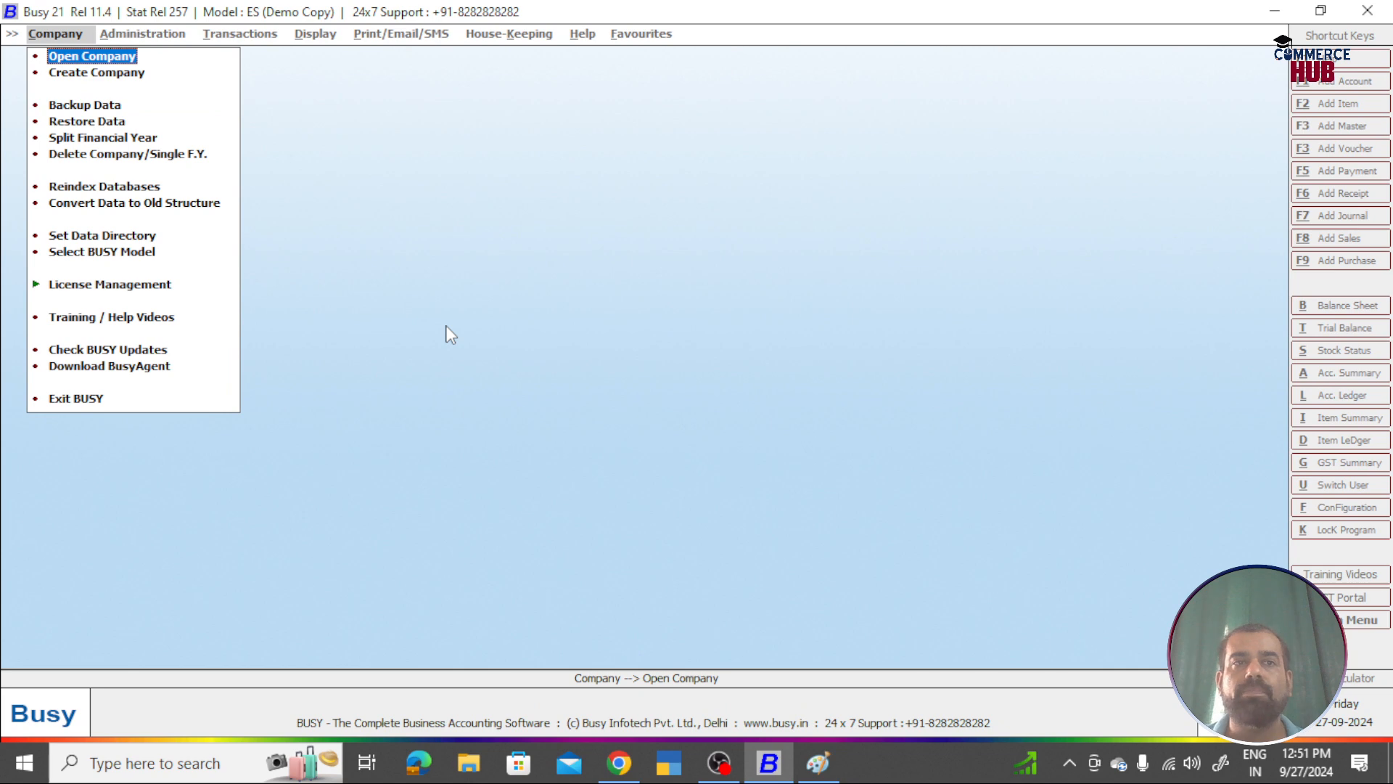
key("Return")
key("Return")
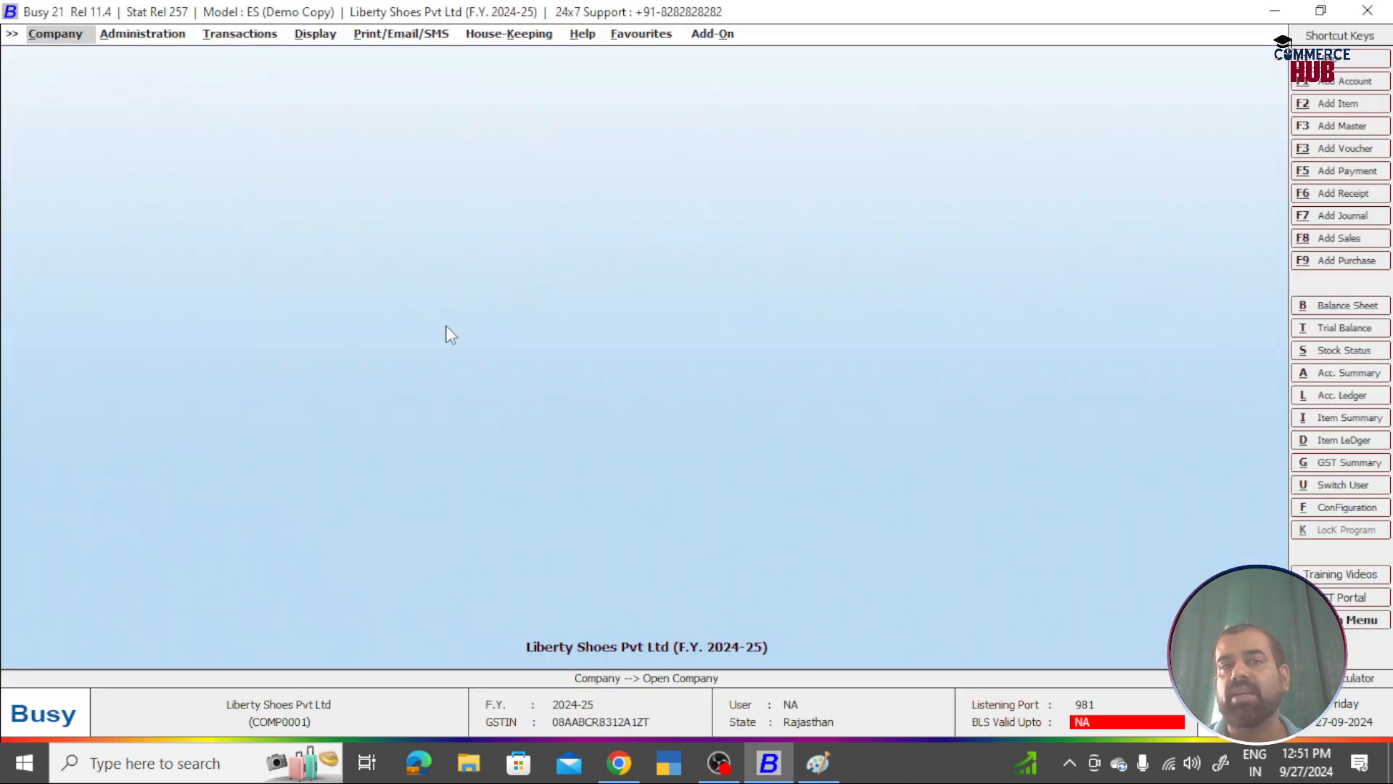
key("Right")
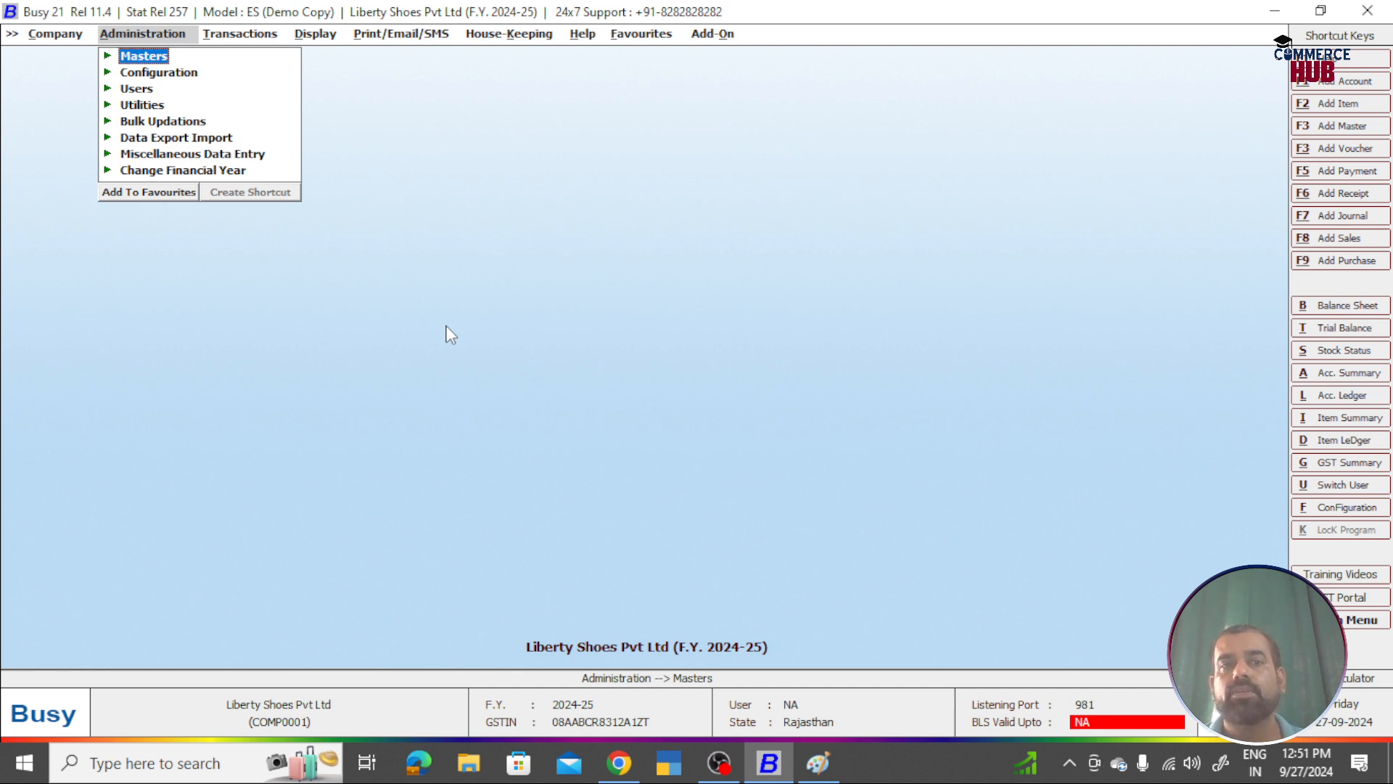
key("alt+Tab")
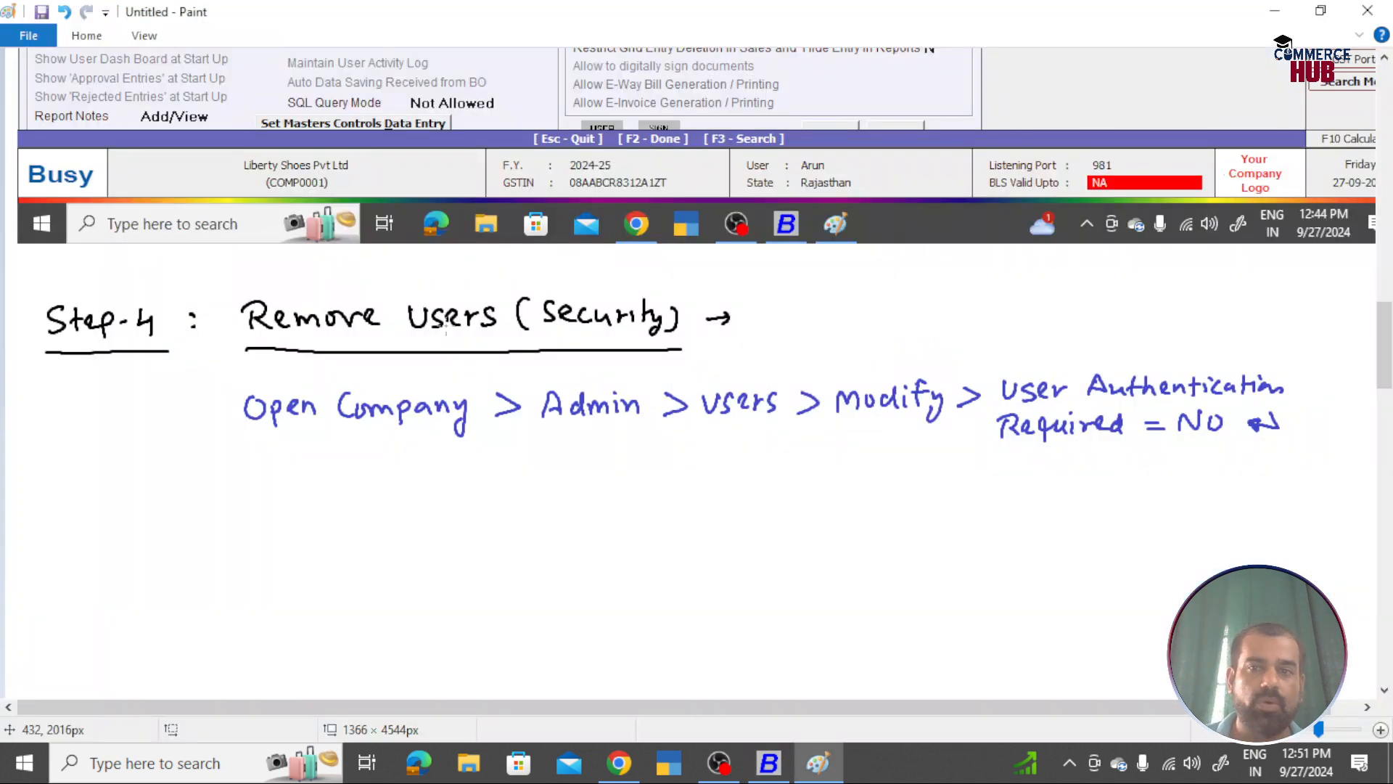